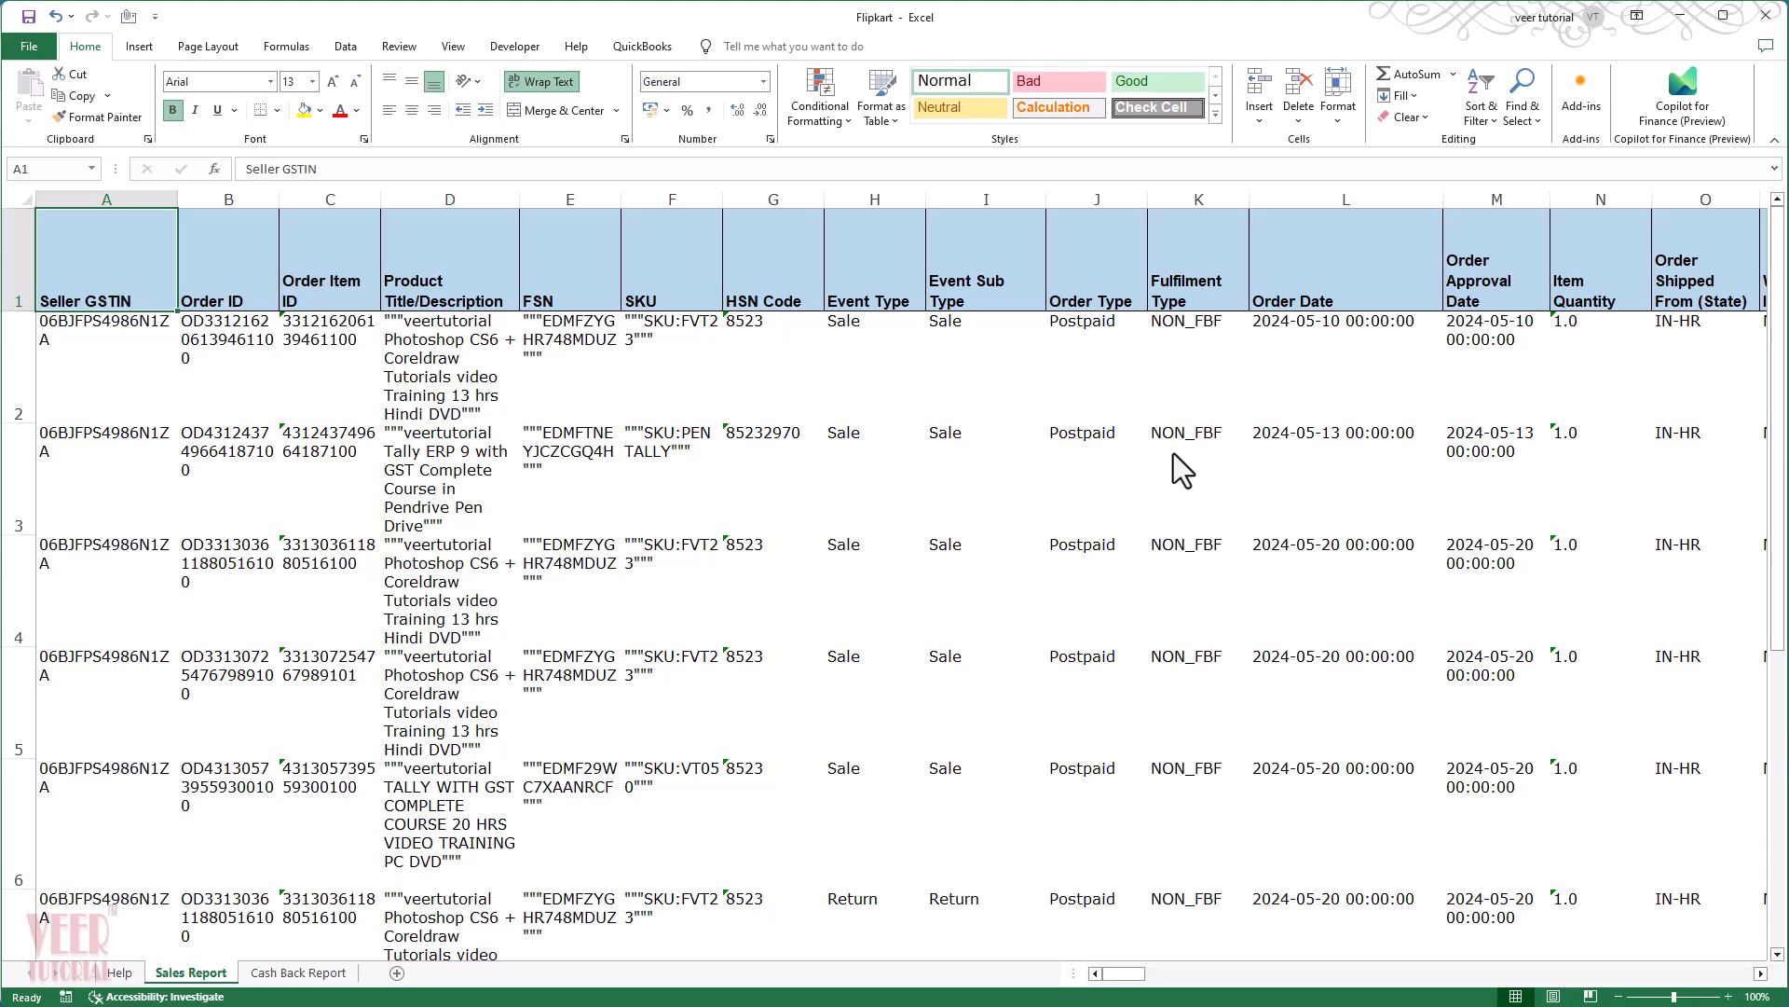
Step: Examine the columns of the Sales Report sheet from Seller GSTIN across to TDS Amount
key("Down")
key("Right")
key("Right")
key("Right")
key("Left")
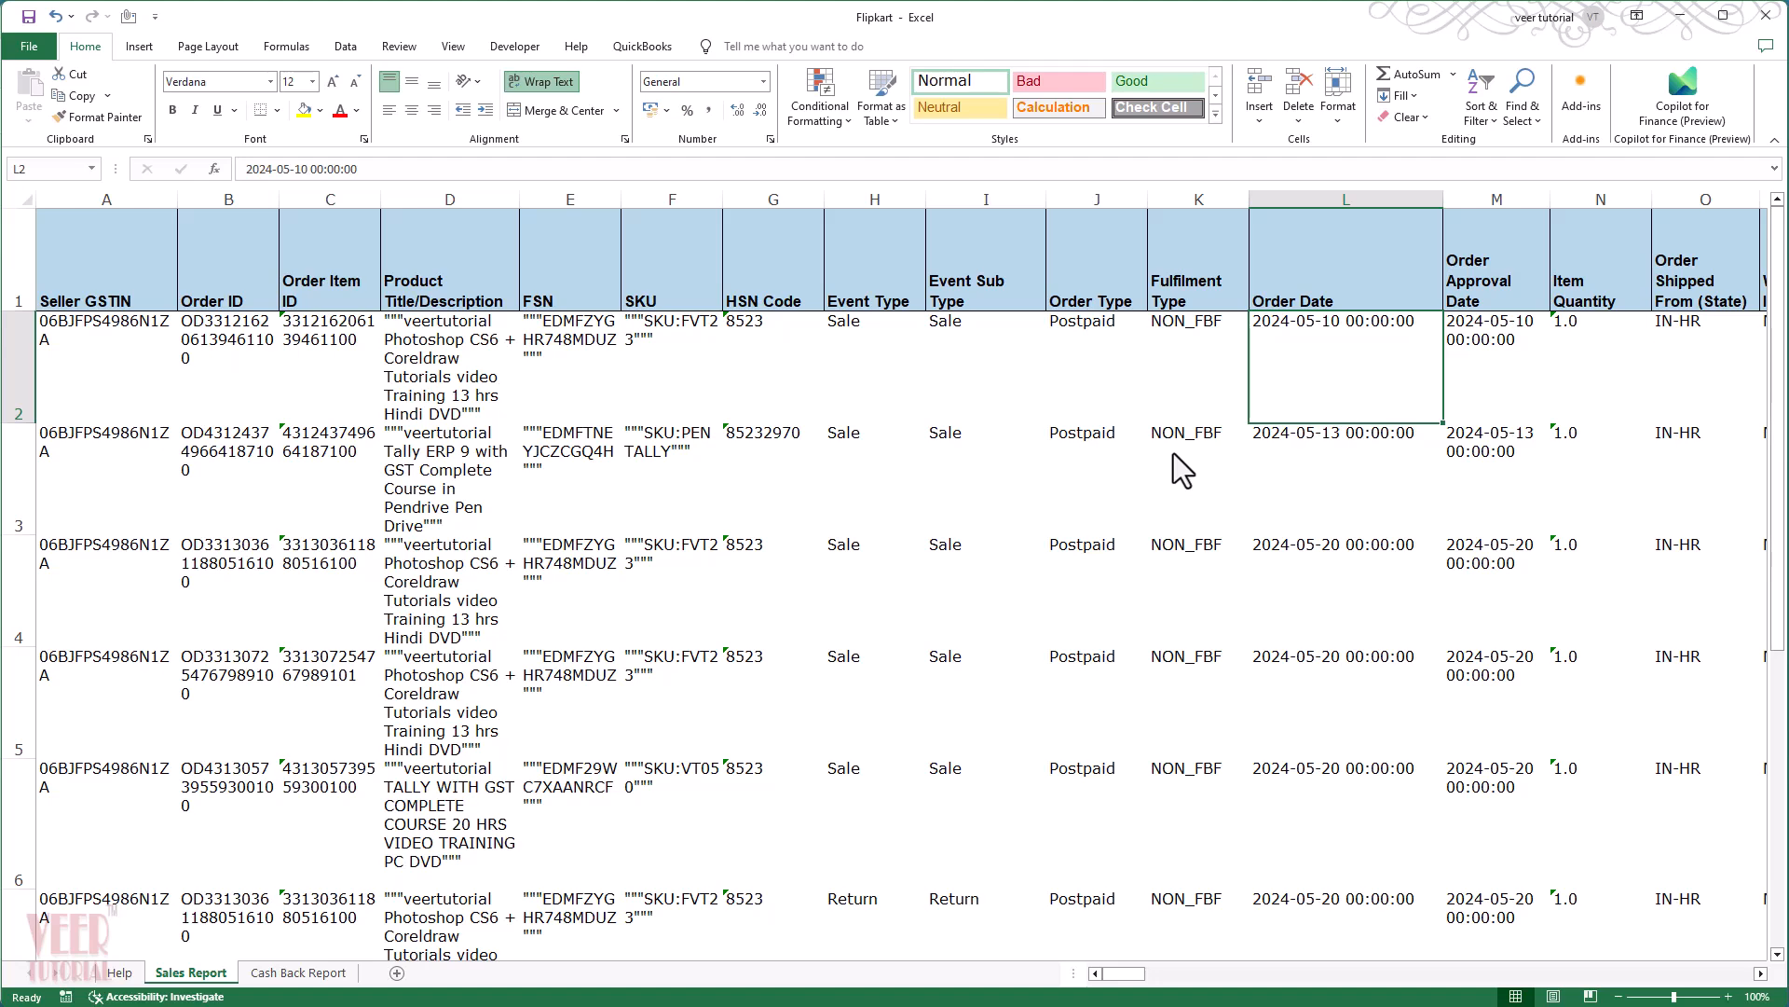
key("Right")
key("Right")
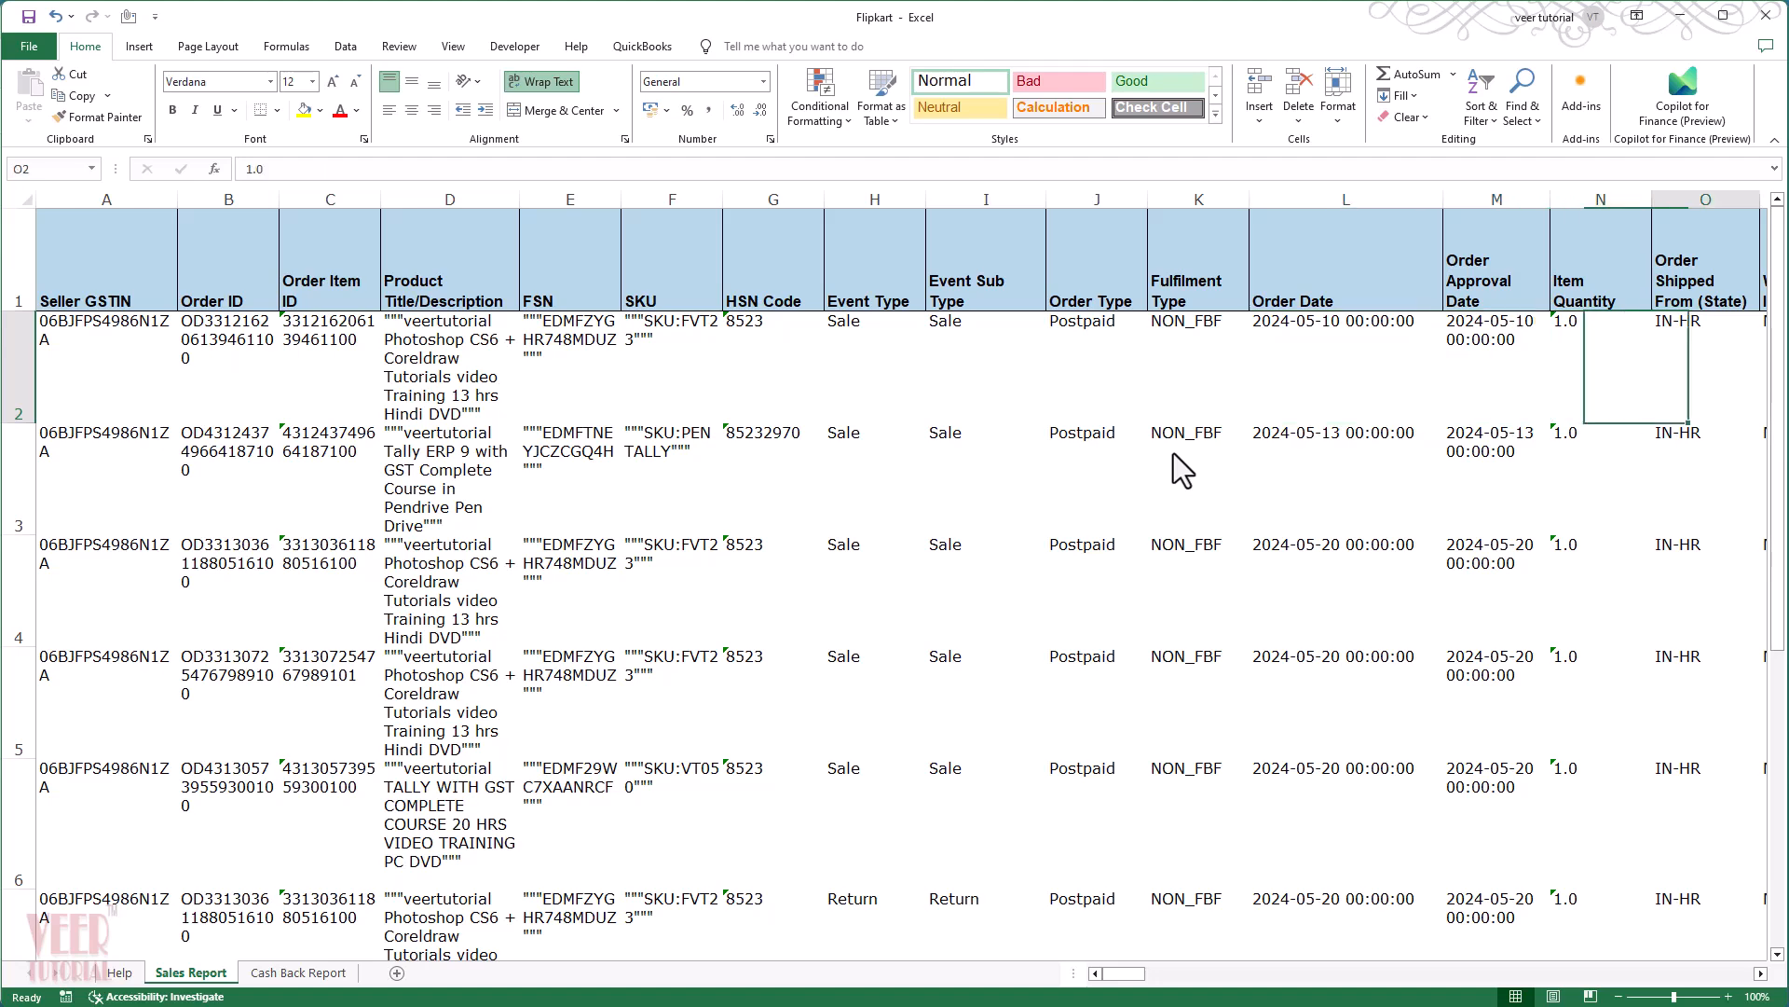
key("Right")
key("Right")
key("Right")
key("Right")
key("Right")
key("Right")
key("Right")
key("Right")
key("Right")
key("Right")
key("Right")
key("Right")
key("Right")
key("Right")
key("Right")
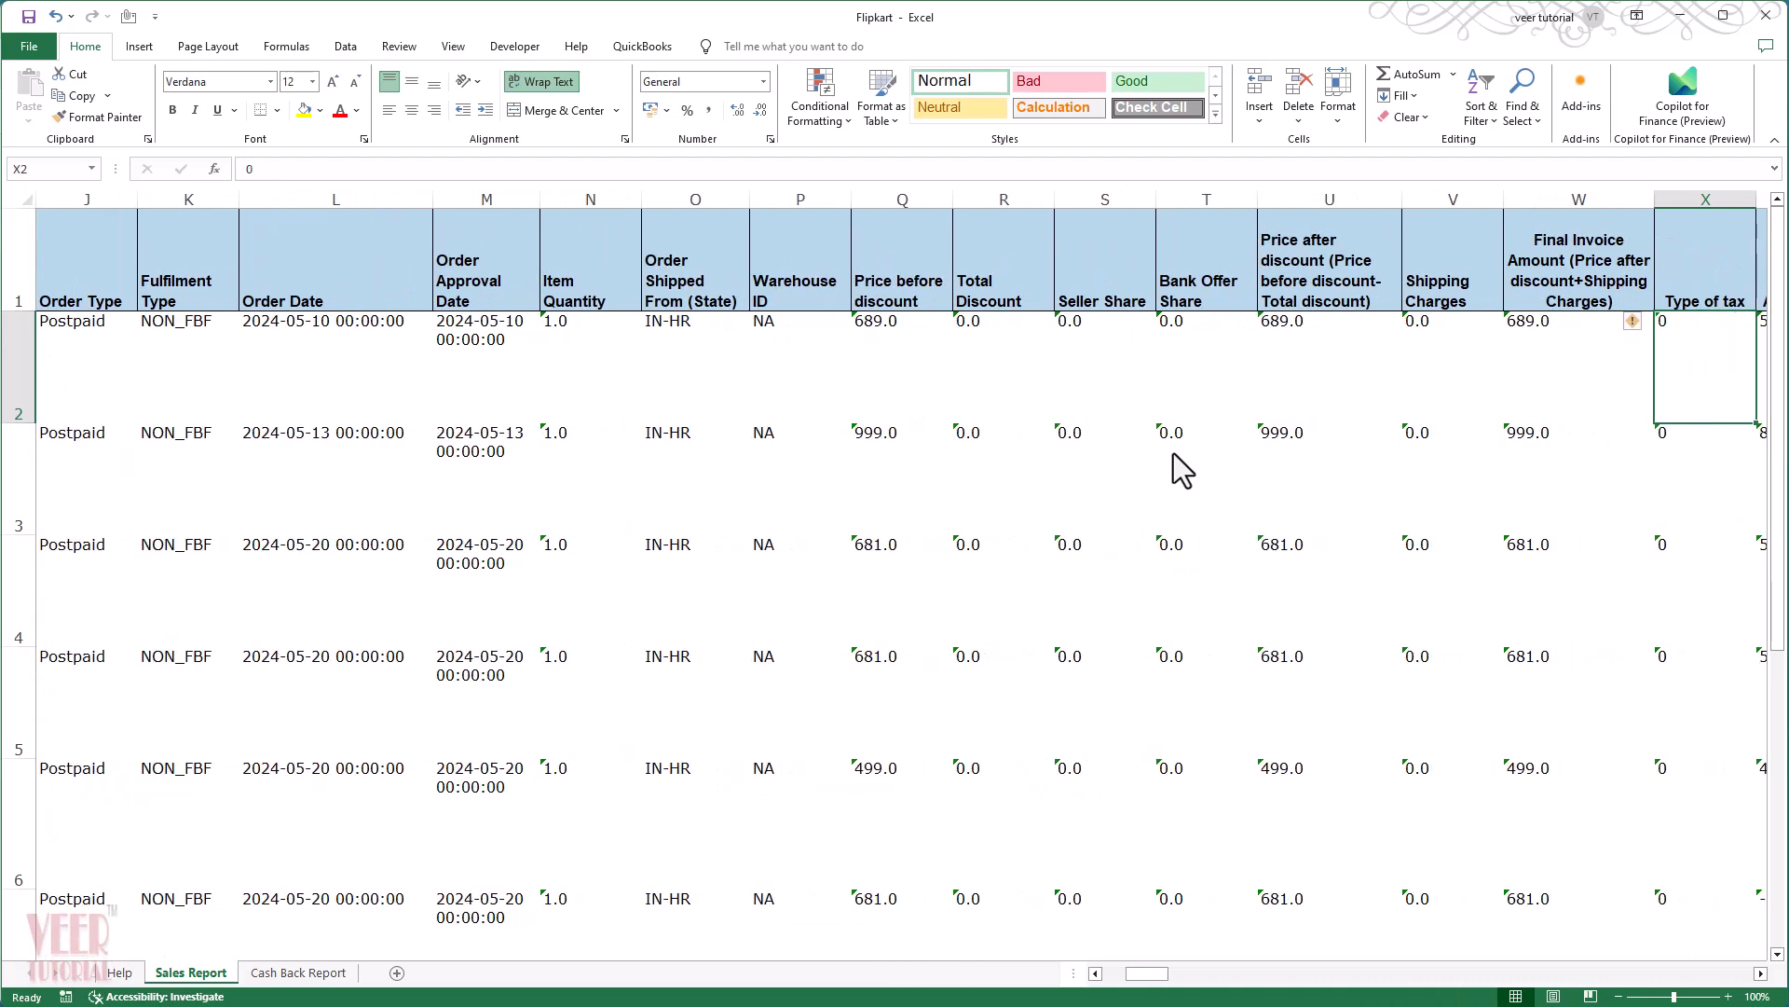
key("Right")
key("Right")
key("Right")
key("Right")
key("Right")
key("Right")
key("Right")
key("Right")
key("Right")
key("Right")
key("Right")
key("Right")
key("Right")
key("Right")
key("Right")
key("Right")
key("Right")
key("Right")
key("Right")
key("Right")
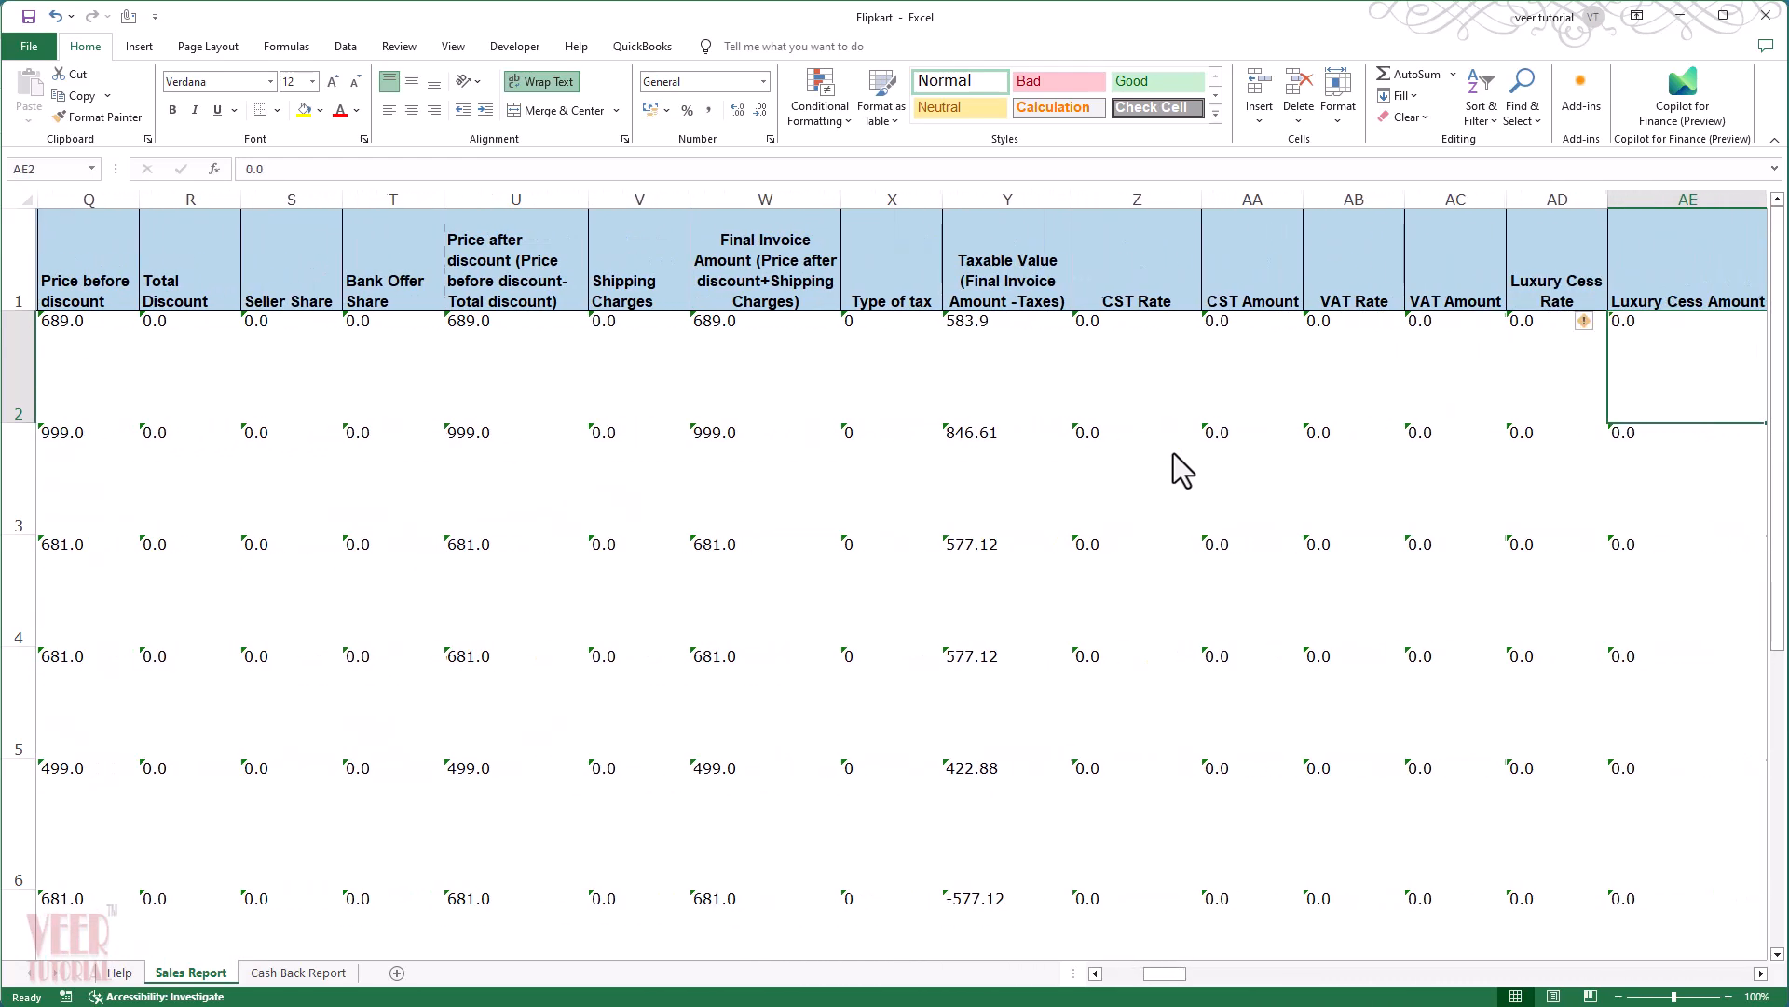
key("Left")
key("Left")
key("Left")
key("Left")
key("Left")
key("Left")
key("Left")
key("Left")
key("Left")
key("Left")
key("Left")
key("Left")
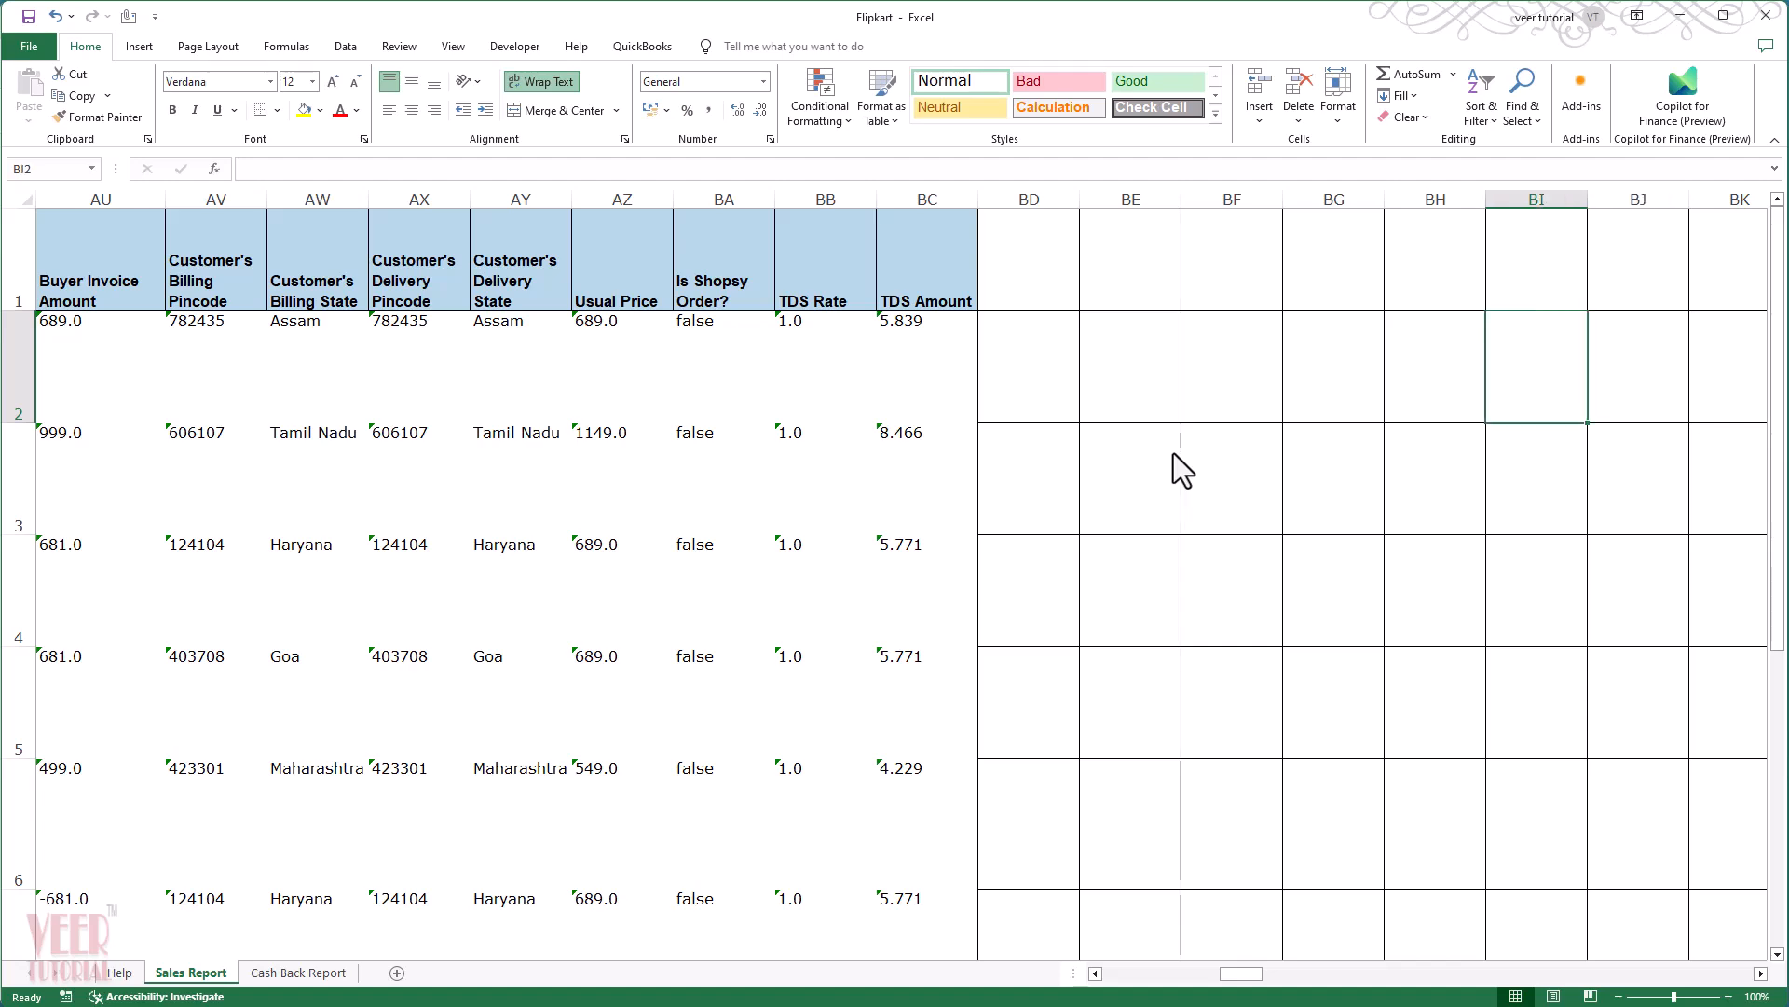
key("Up")
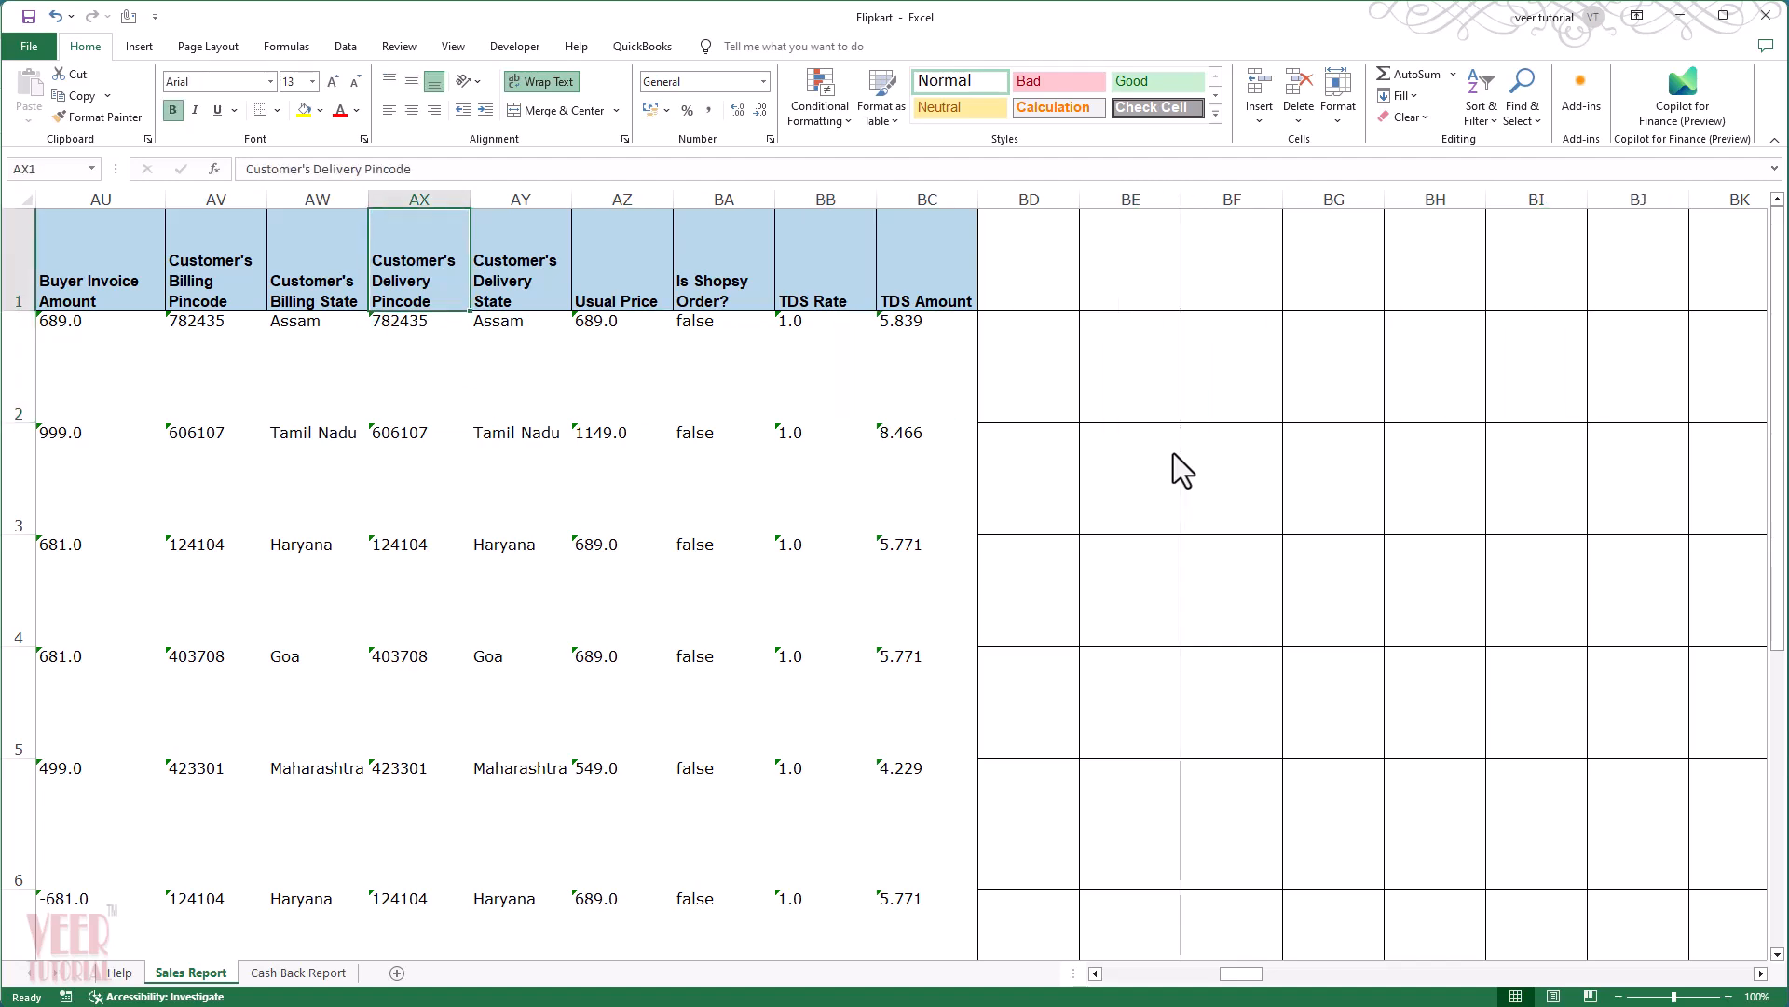
key("ctrl+Left")
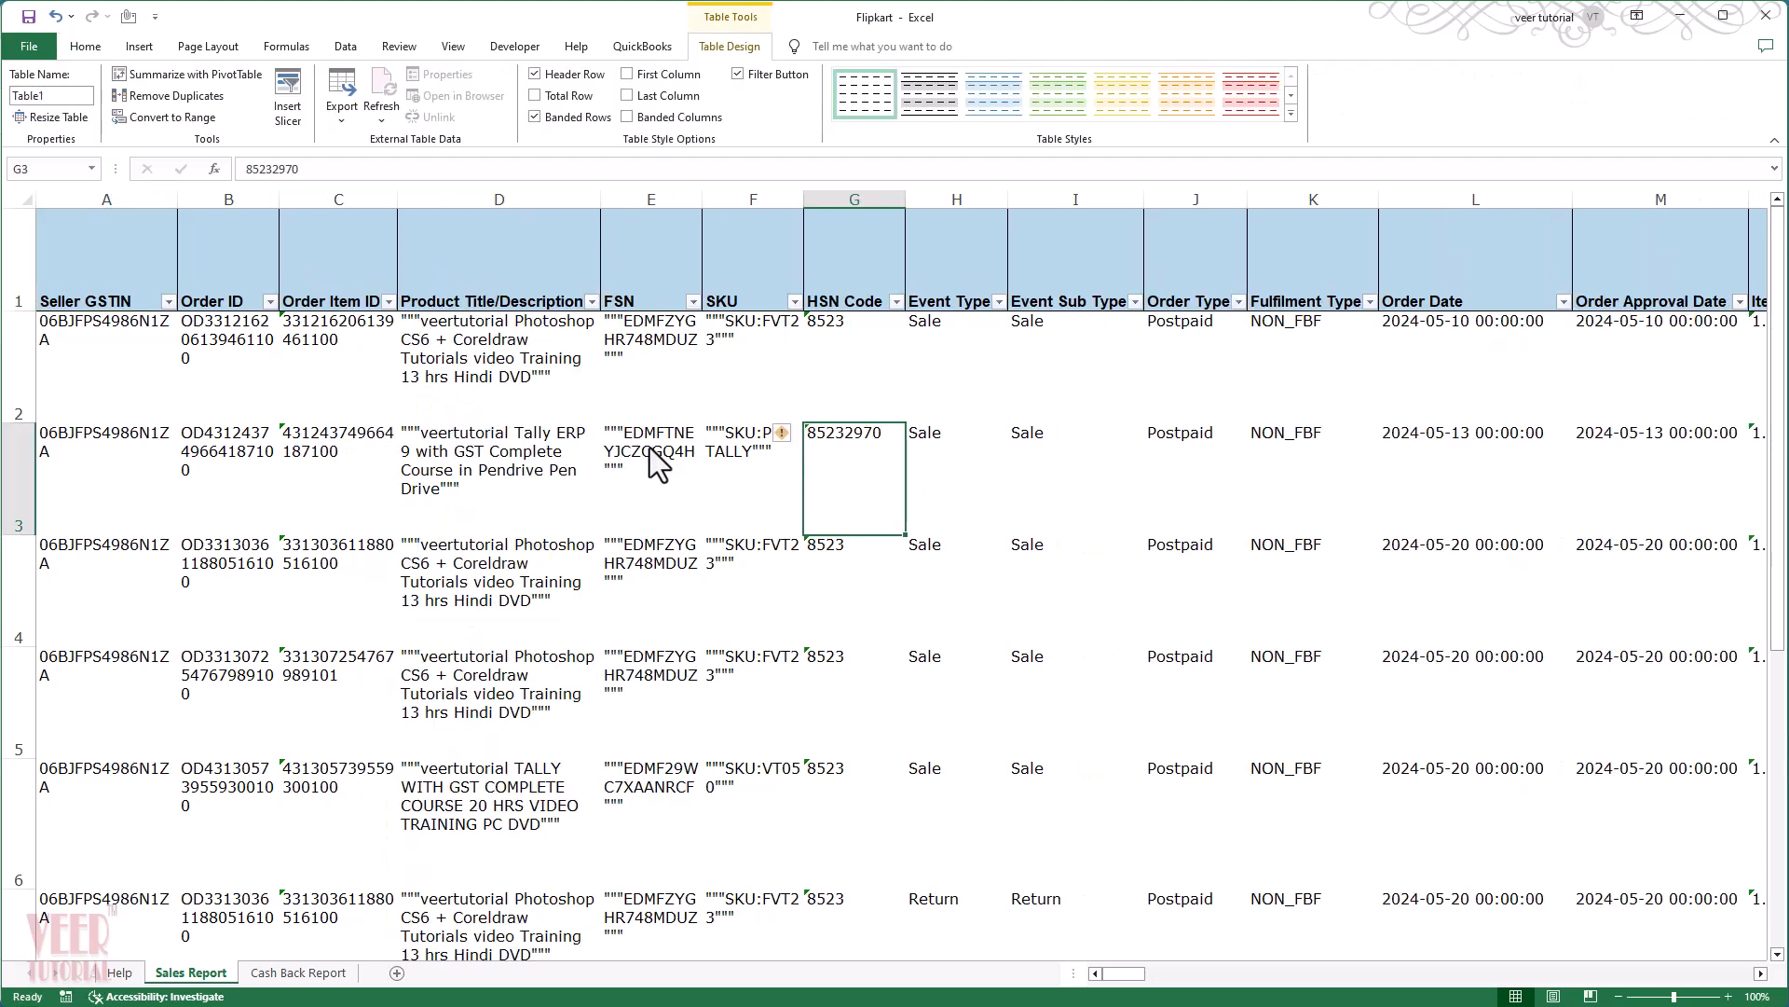
Step: Load the sales table into the Power Query Editor and remove the Seller GSTIN column
right_click(650, 446)
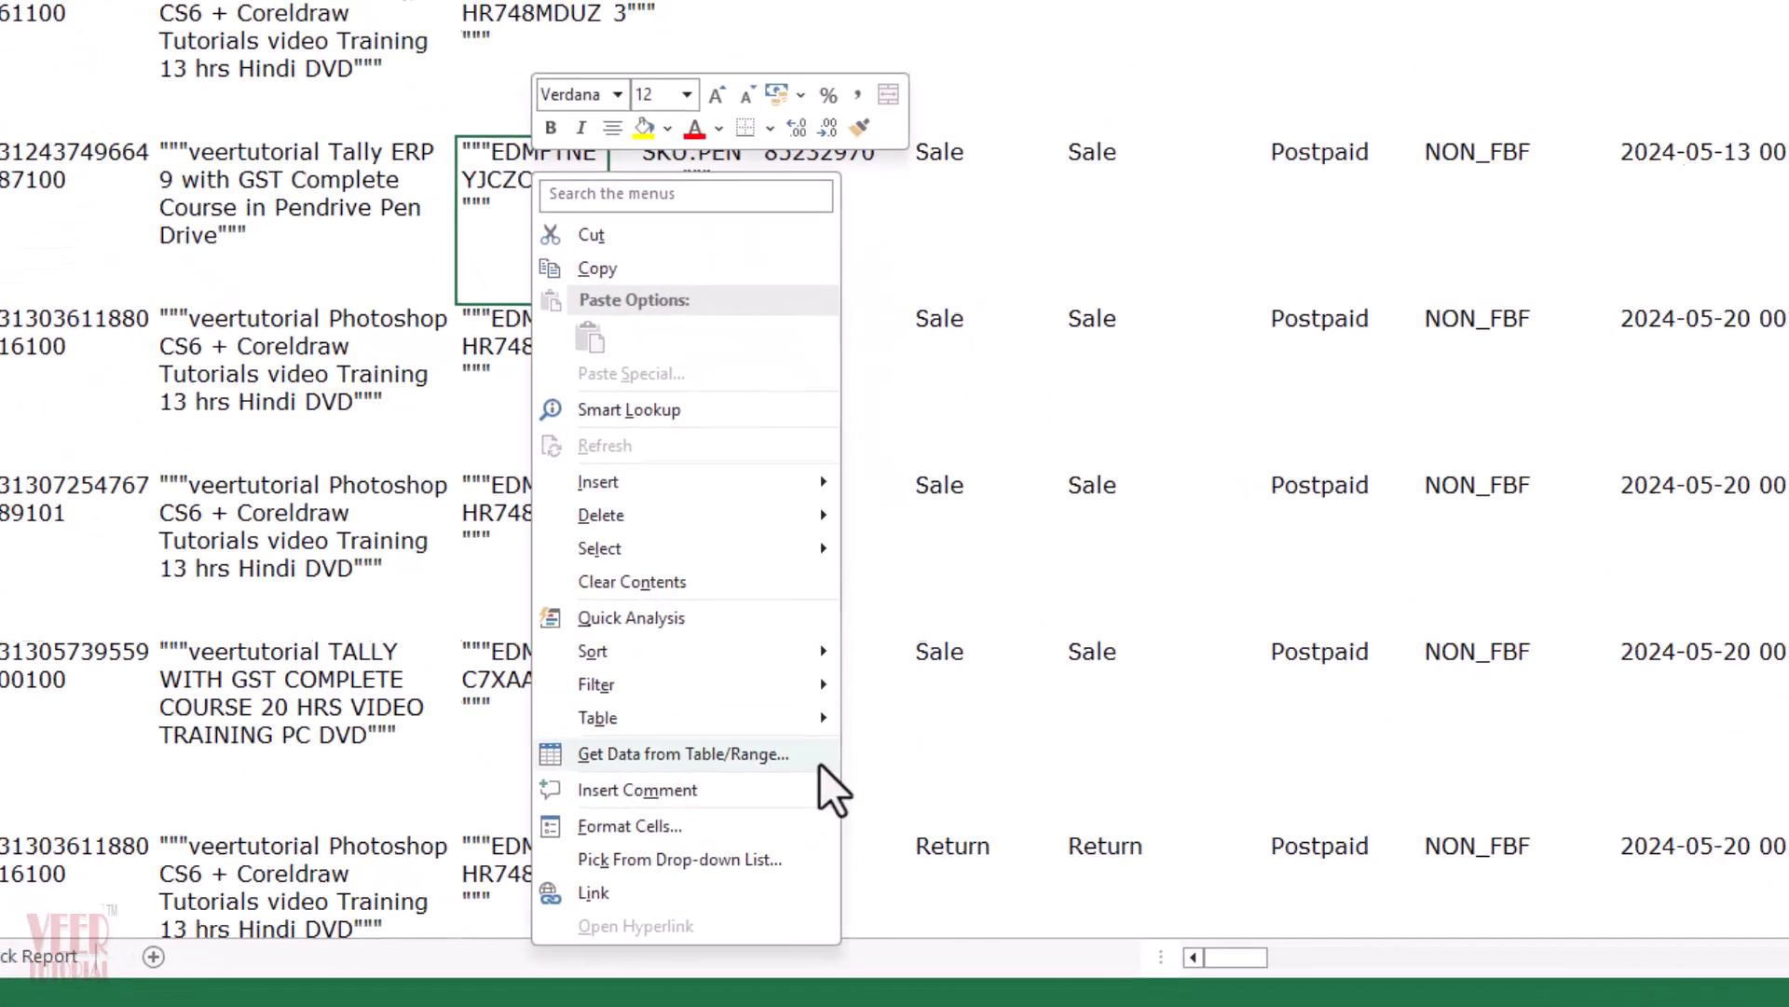
left_click(819, 760)
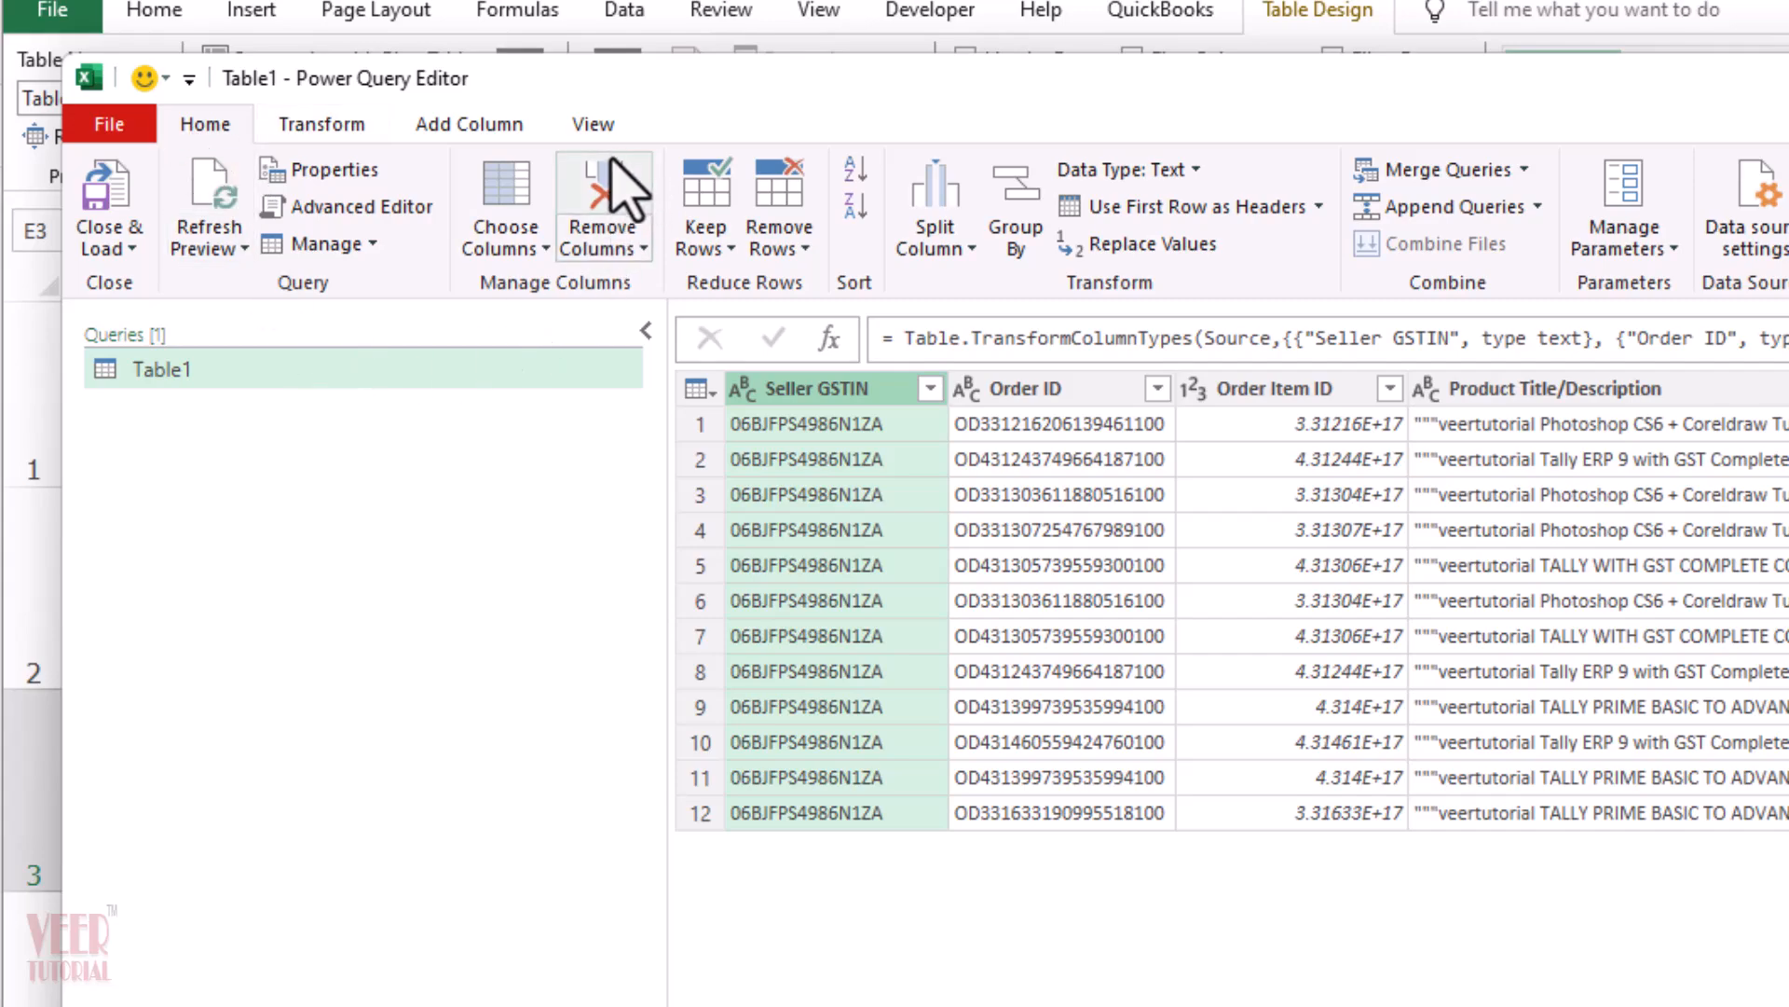
left_click(607, 186)
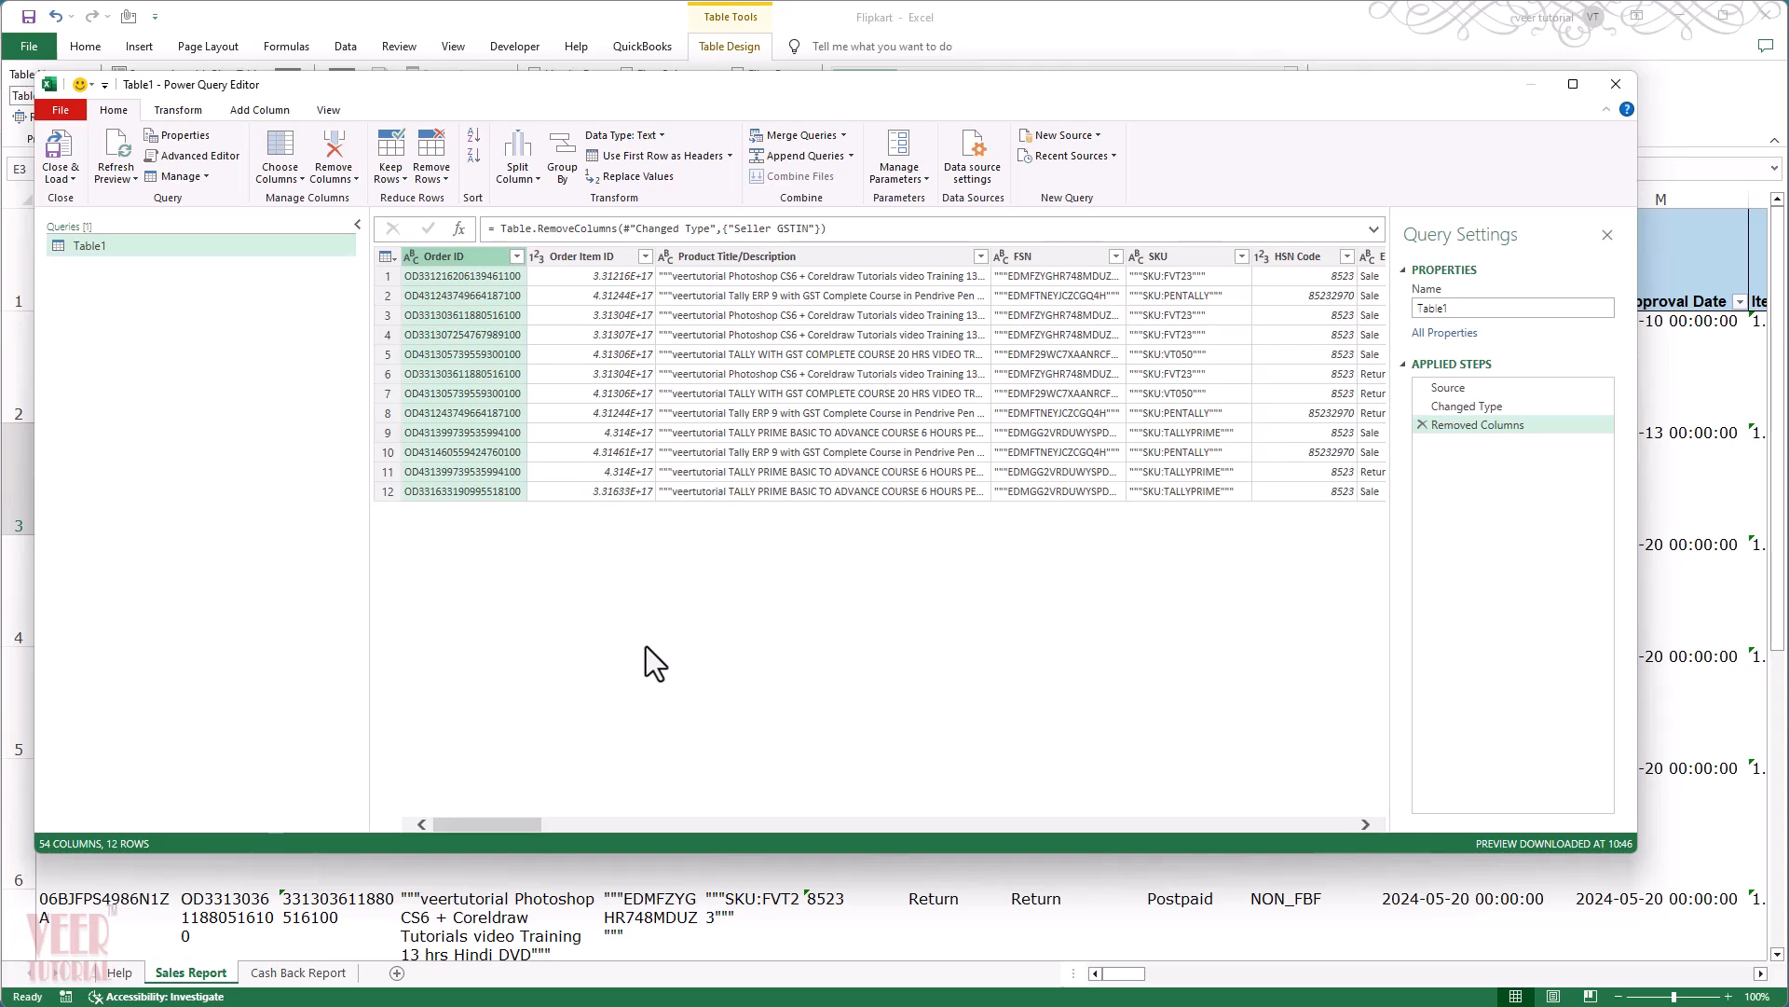
Step: Remove the Order Item ID and FSN columns from the query
left_click(606, 257)
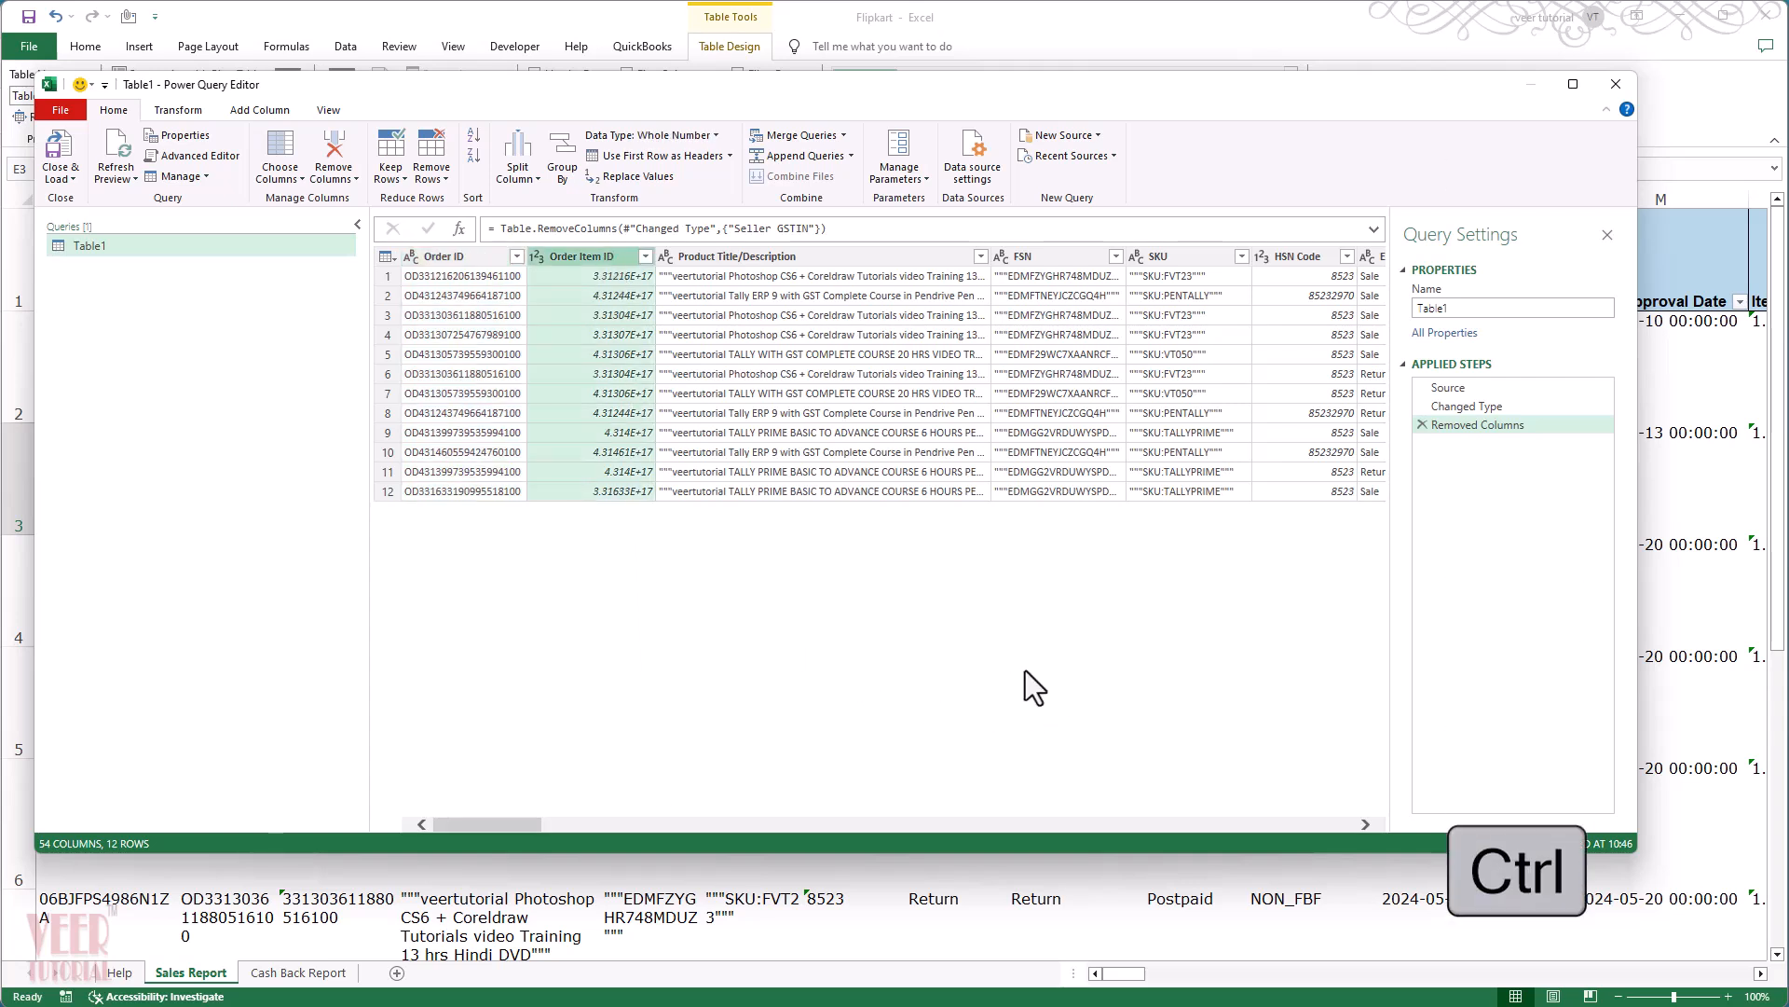
left_click(1048, 252, "ctrl")
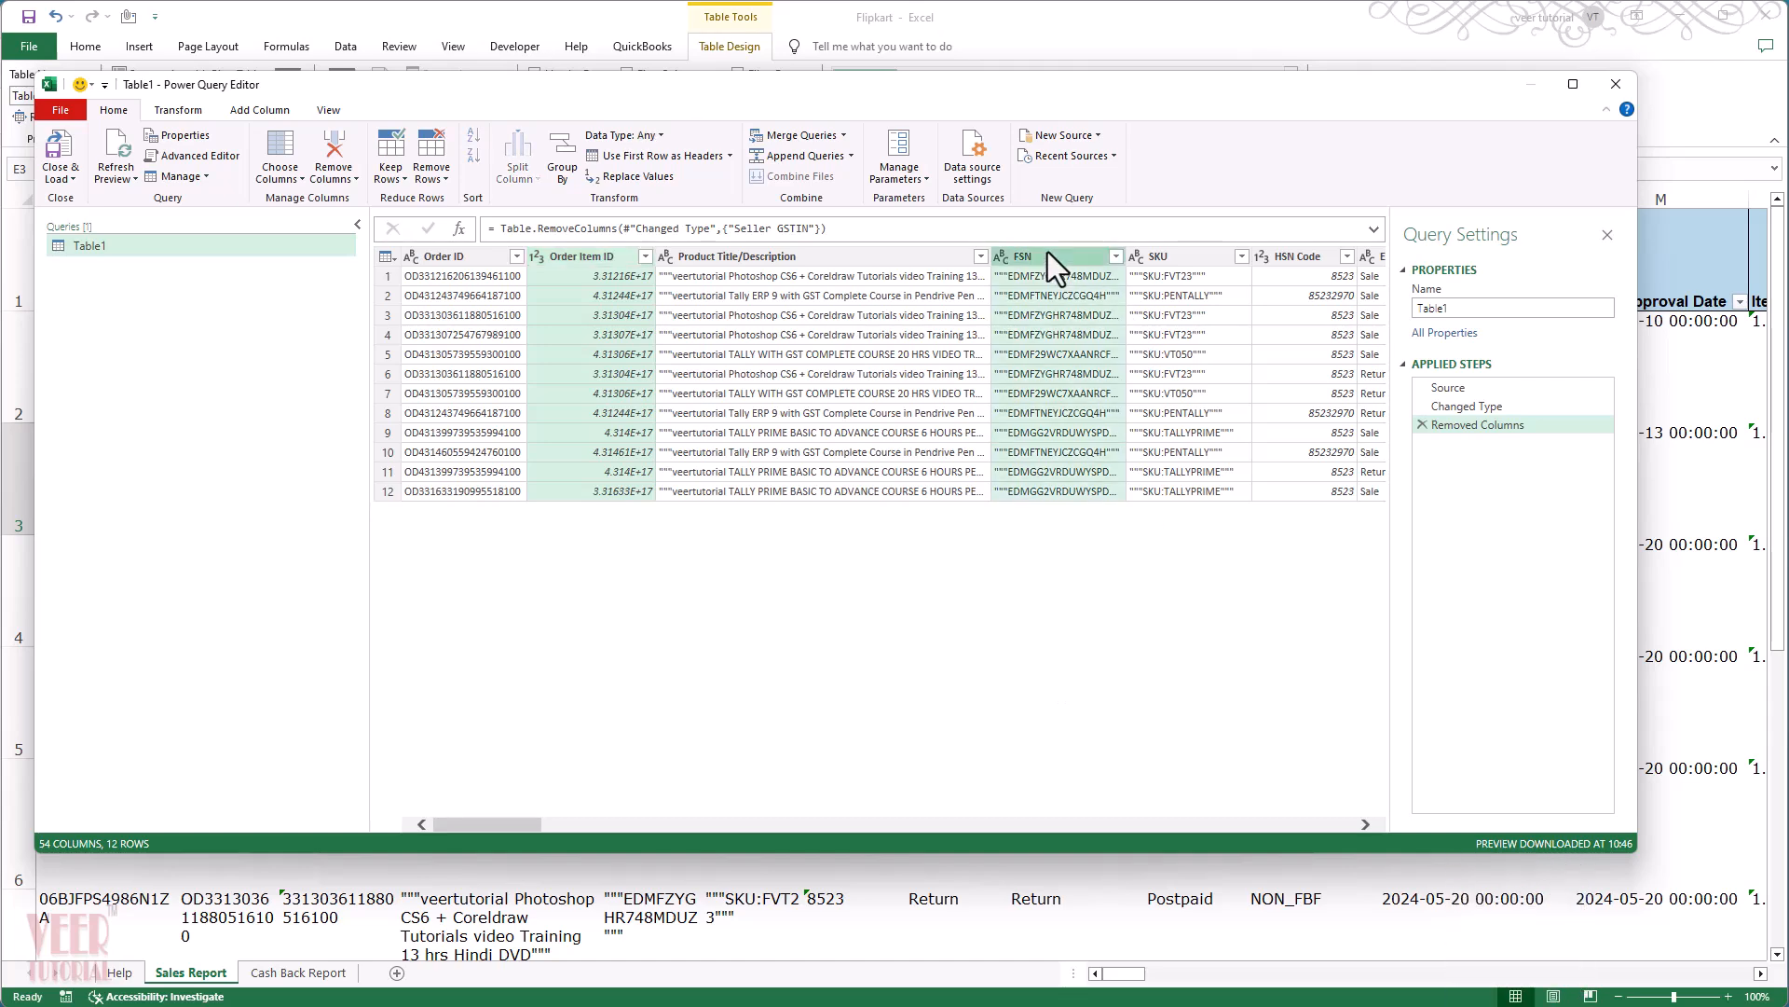
left_click(330, 138)
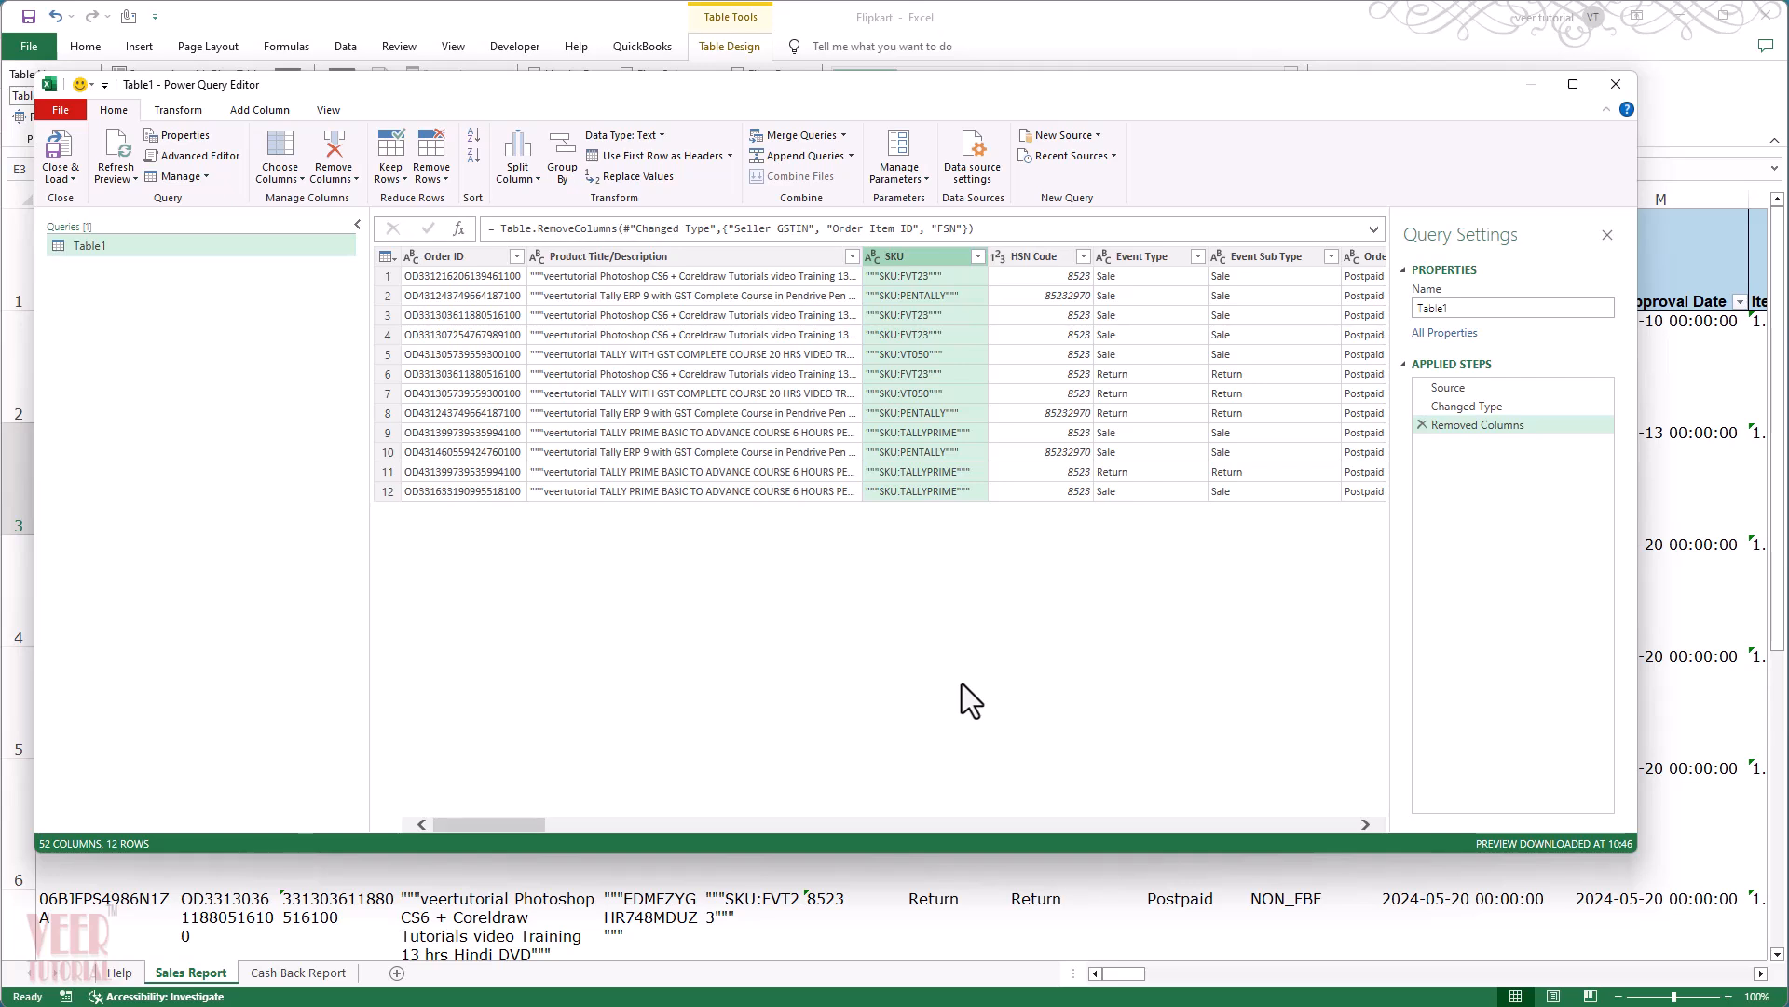
Step: Remove all consecutive columns from Total Discount through Total TCS Deducted from the query
left_click(1366, 825)
left_click(1364, 829)
left_click(1364, 829)
left_click(1364, 830)
left_click(1364, 830)
left_click(1364, 825)
left_click(1365, 825)
left_click(1364, 824)
left_click(1364, 825)
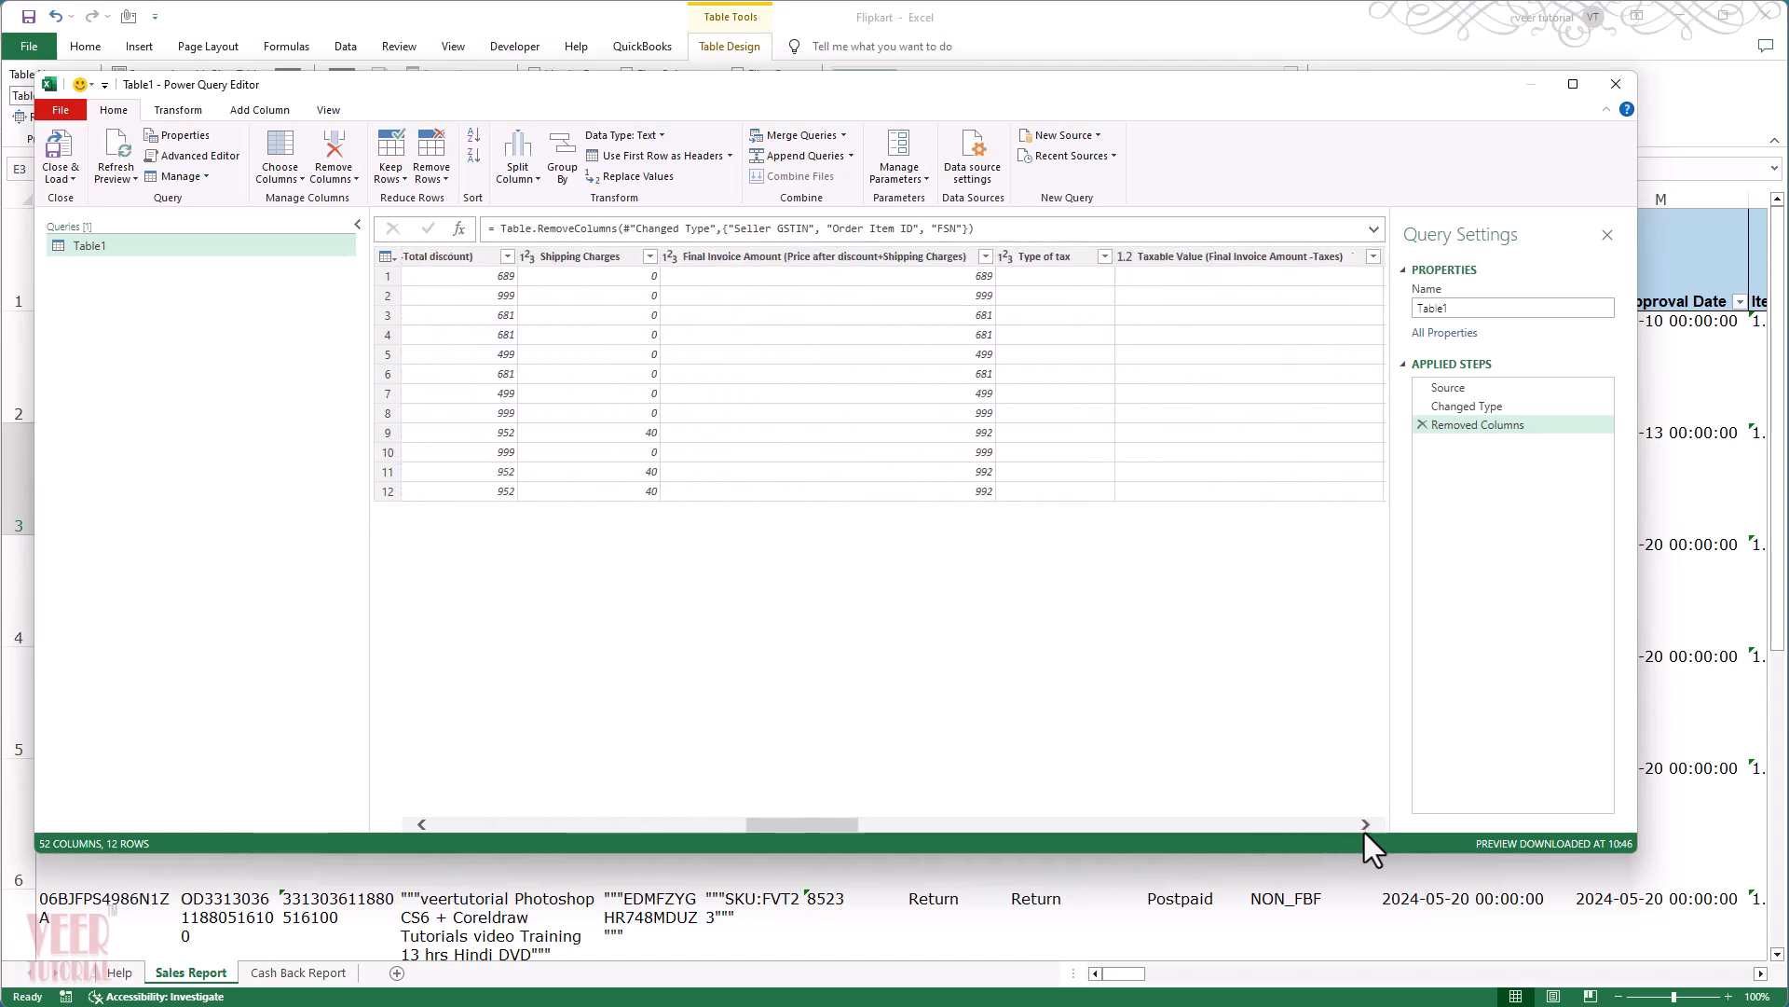
left_click_drag(797, 832, 641, 823)
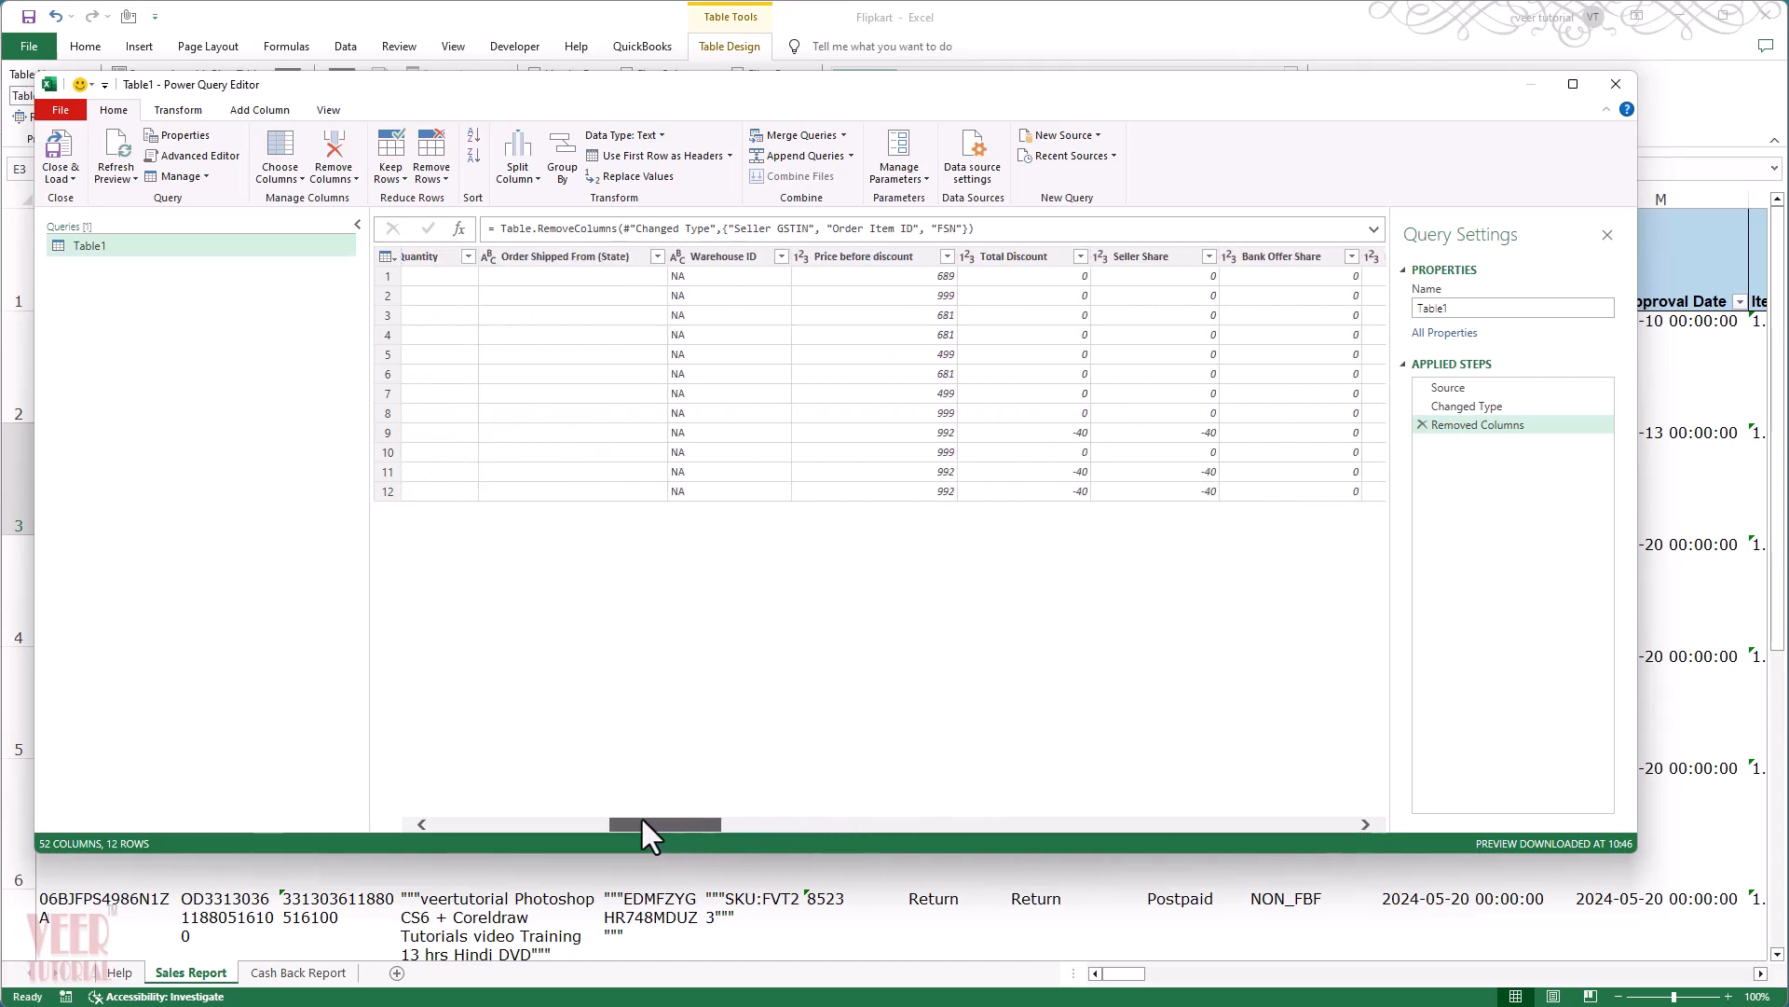
left_click(1046, 258)
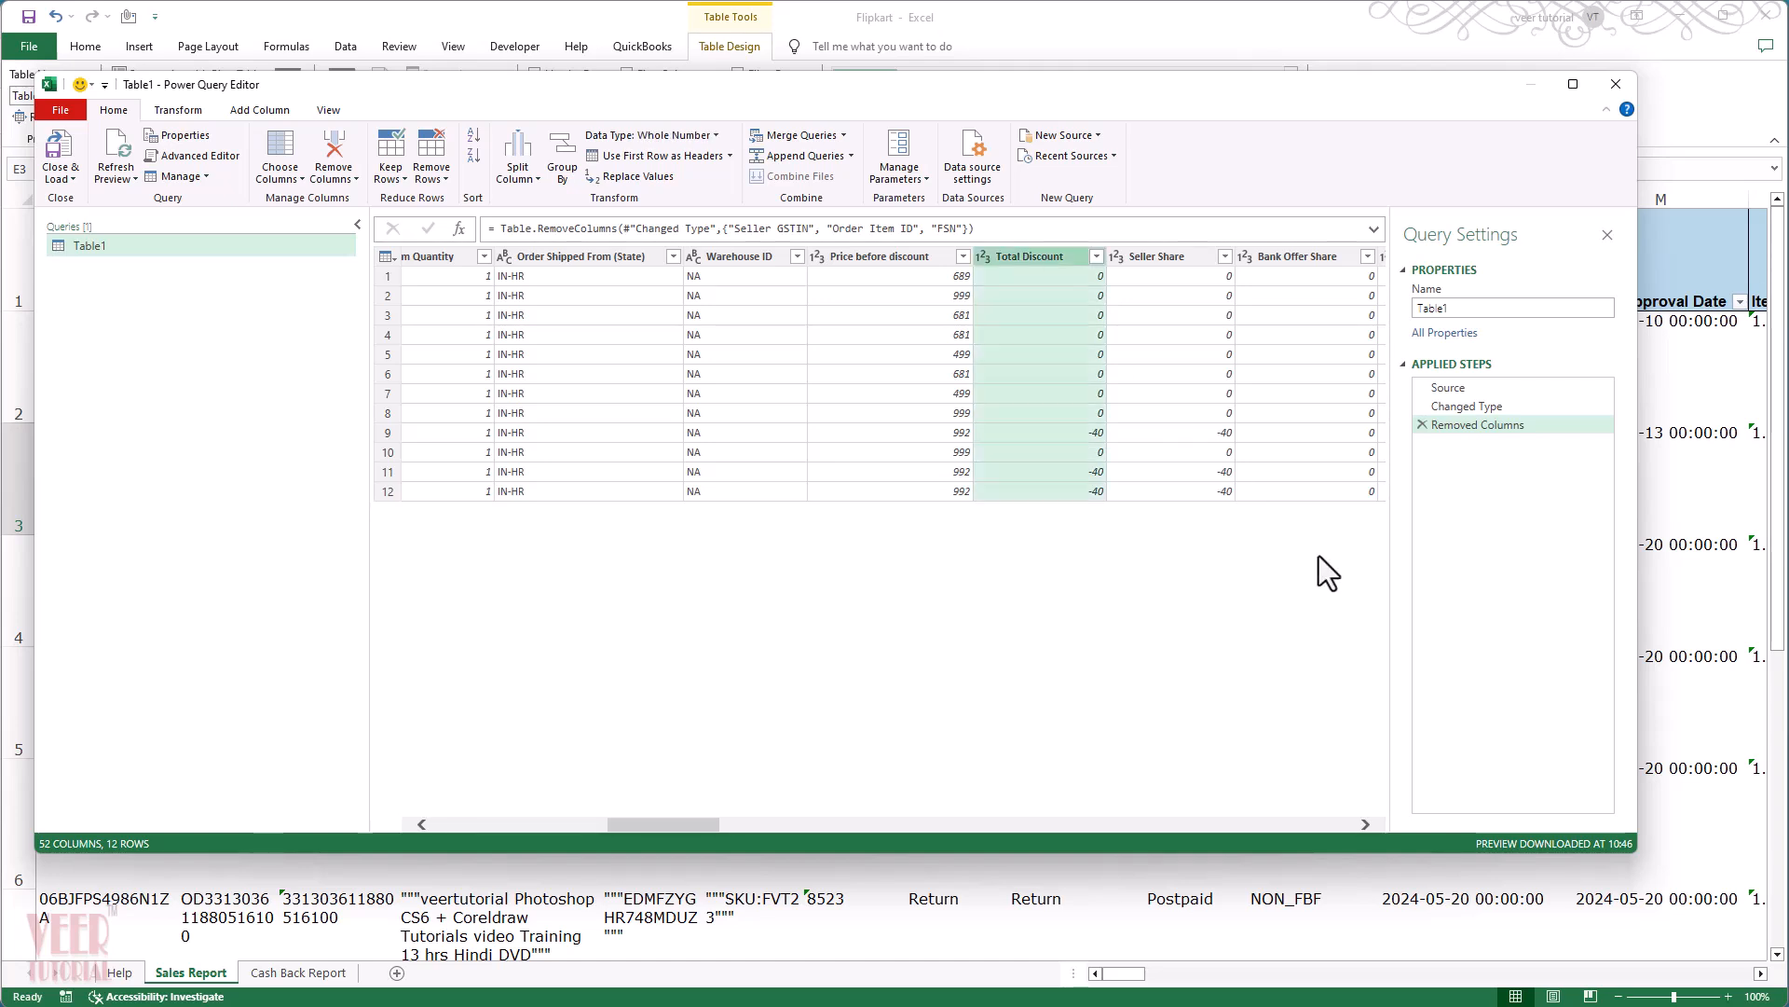
key("shift+Right")
key("shift+Right")
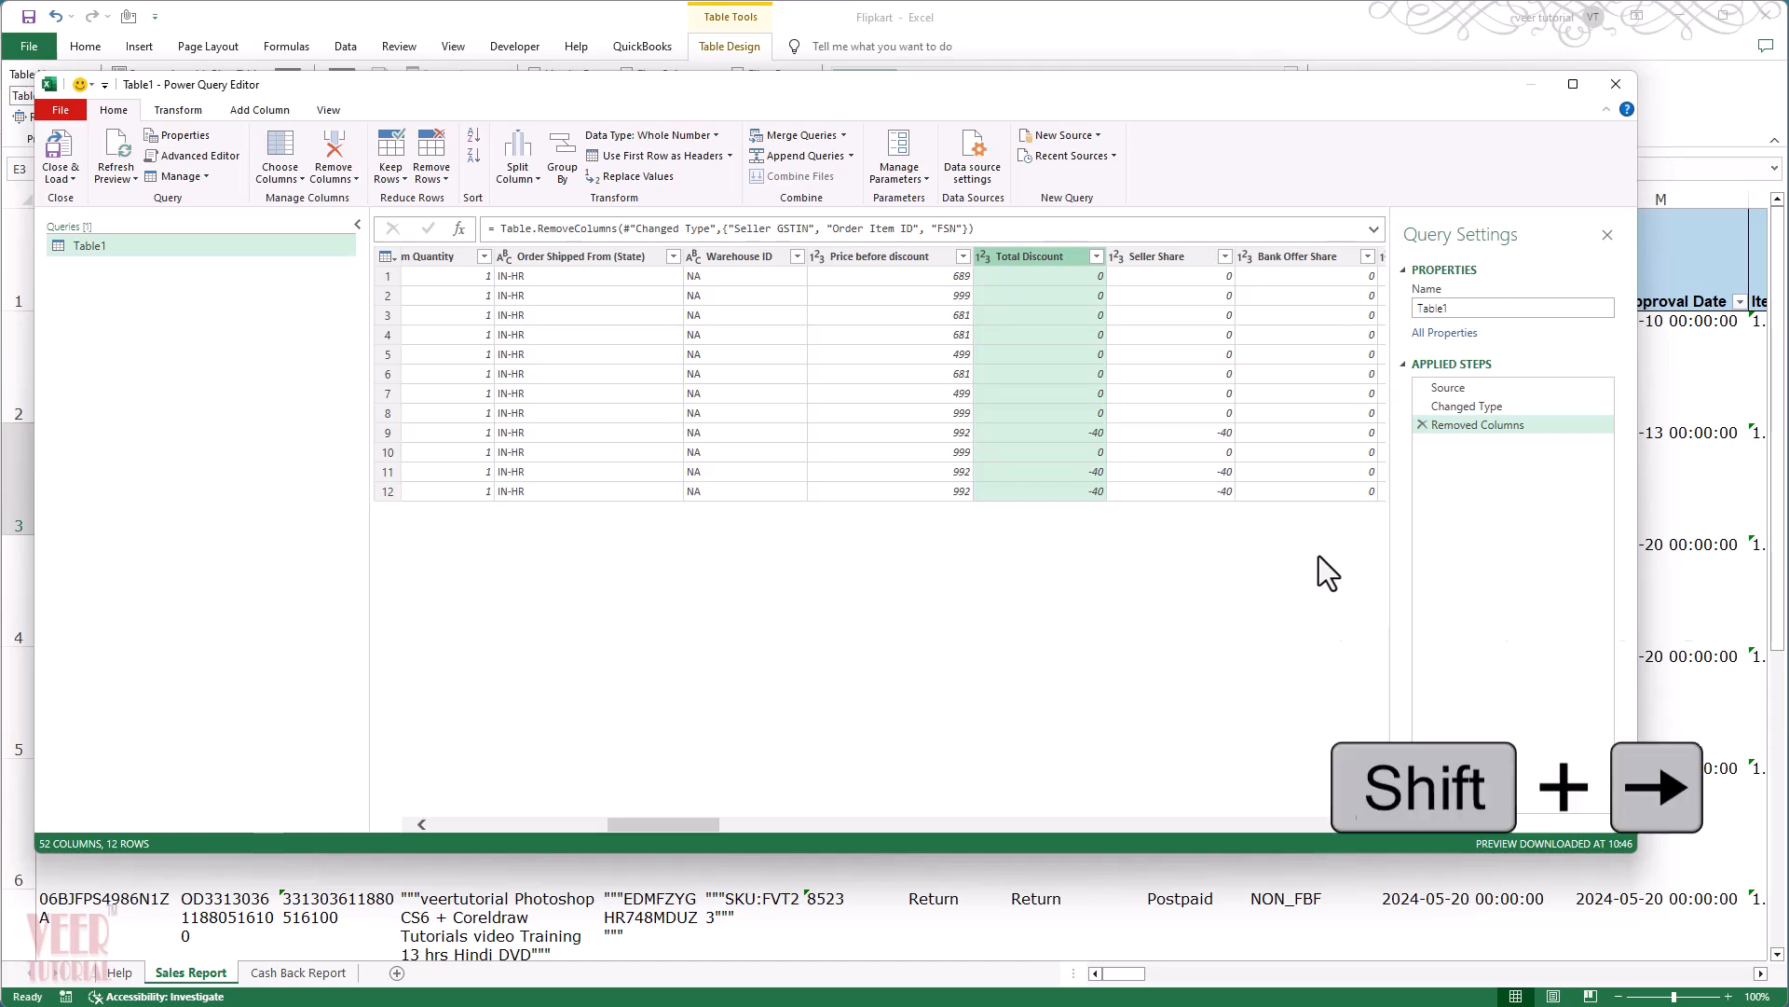
key("shift+Right")
key("shift+Right")
key("shift+Right")
key("shift+Right")
key("shift+Right")
key("shift+Right")
key("shift+Right")
key("shift+Right")
key("shift+Right")
key("shift+Right")
key("shift+Right")
key("shift+Right")
key("shift+Right")
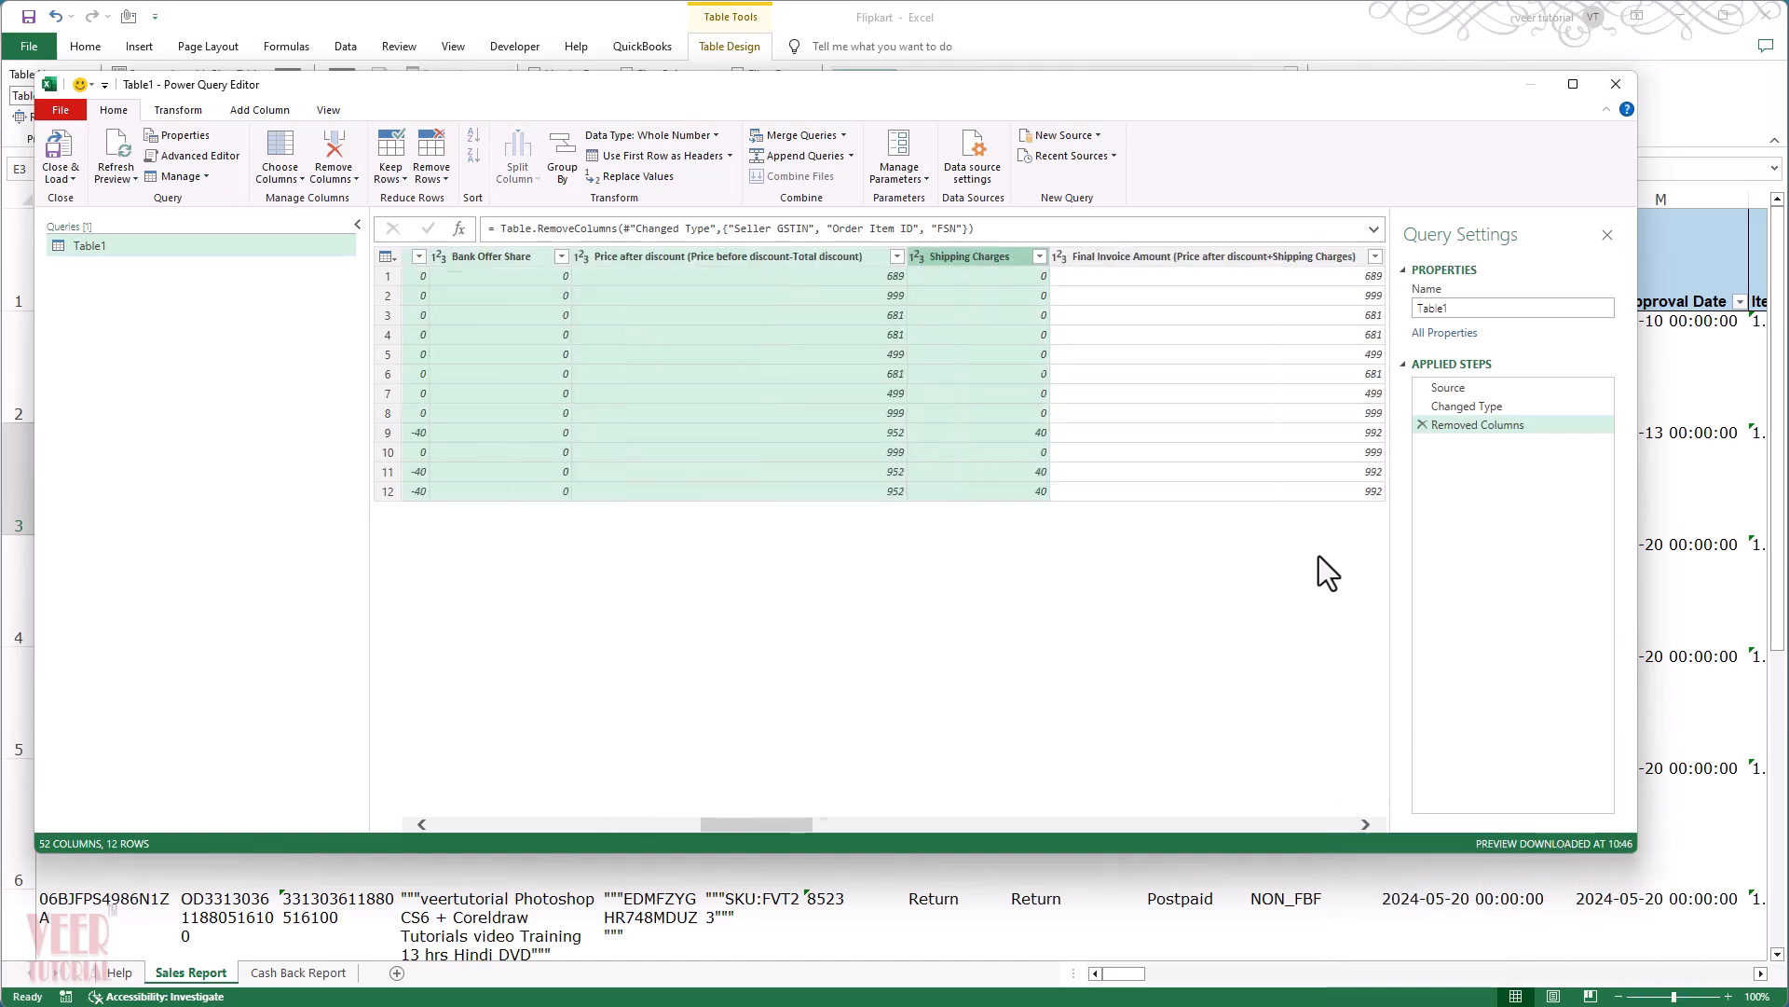
key("shift+Right")
key("shift+Right")
key("shift+Right")
key("shift+Right")
key("shift+Right")
key("shift+Right")
key("shift+Right")
key("shift+Right")
key("shift+Right")
key("shift+Right")
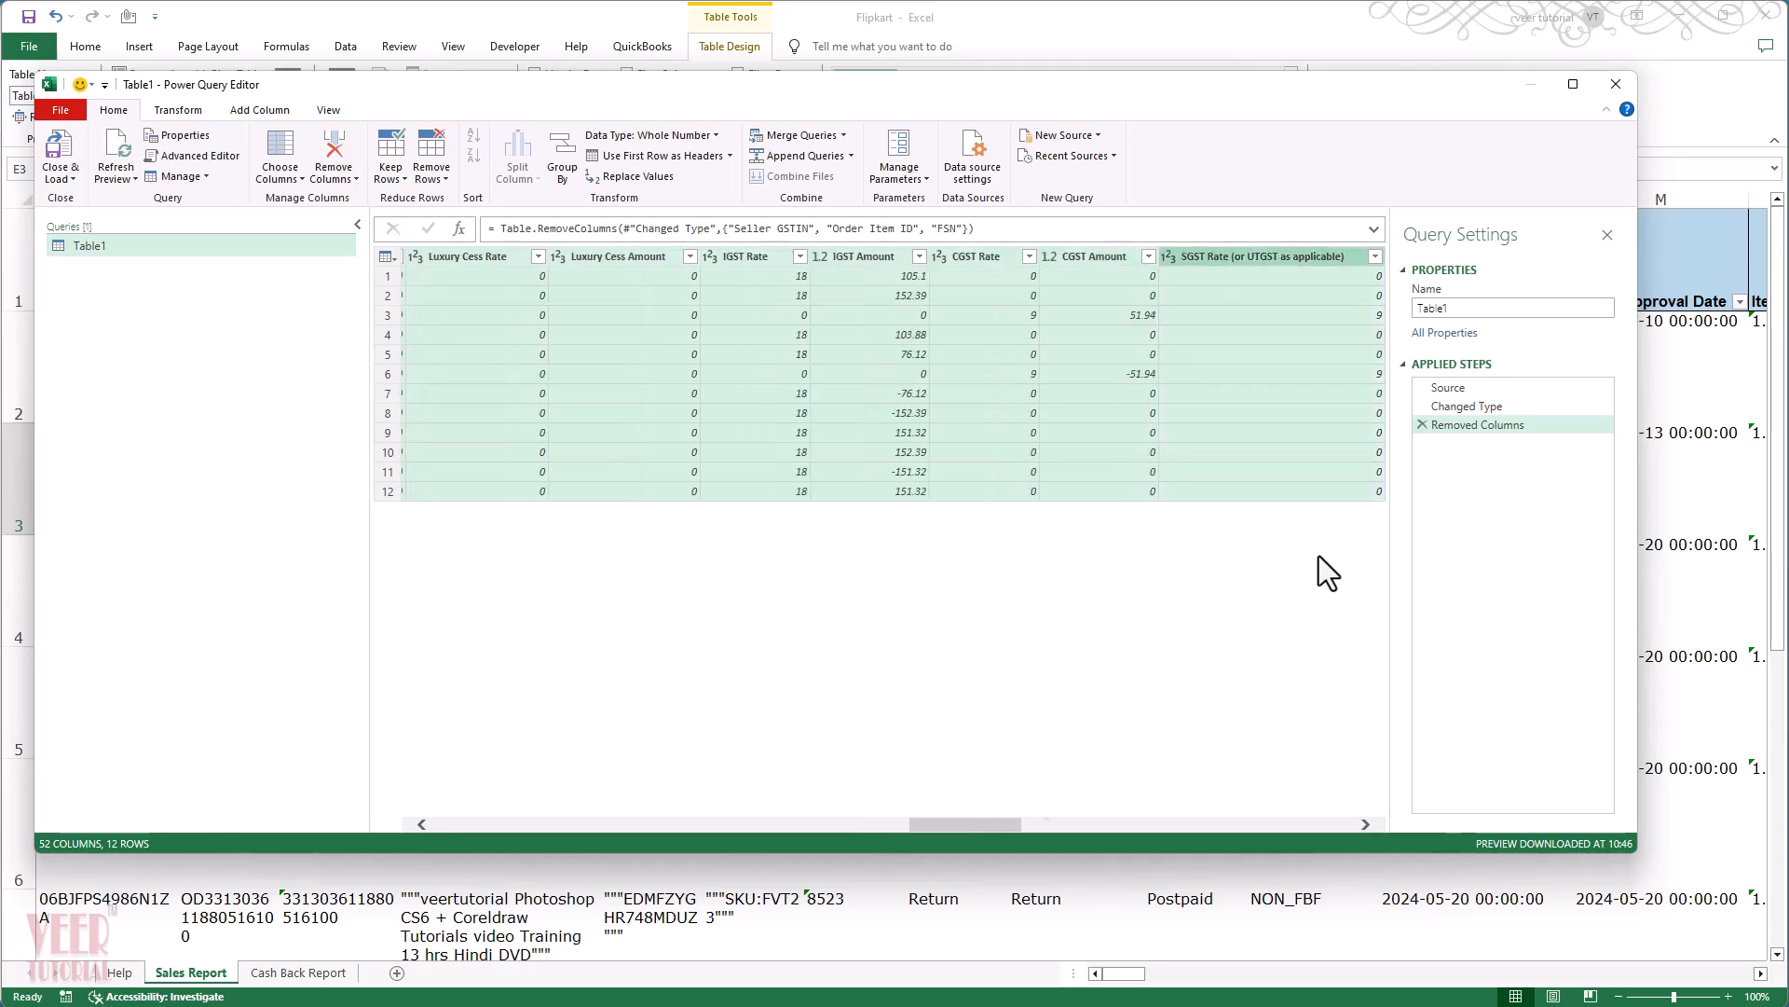
key("shift+Right")
key("shift+Right")
key("shift+Right")
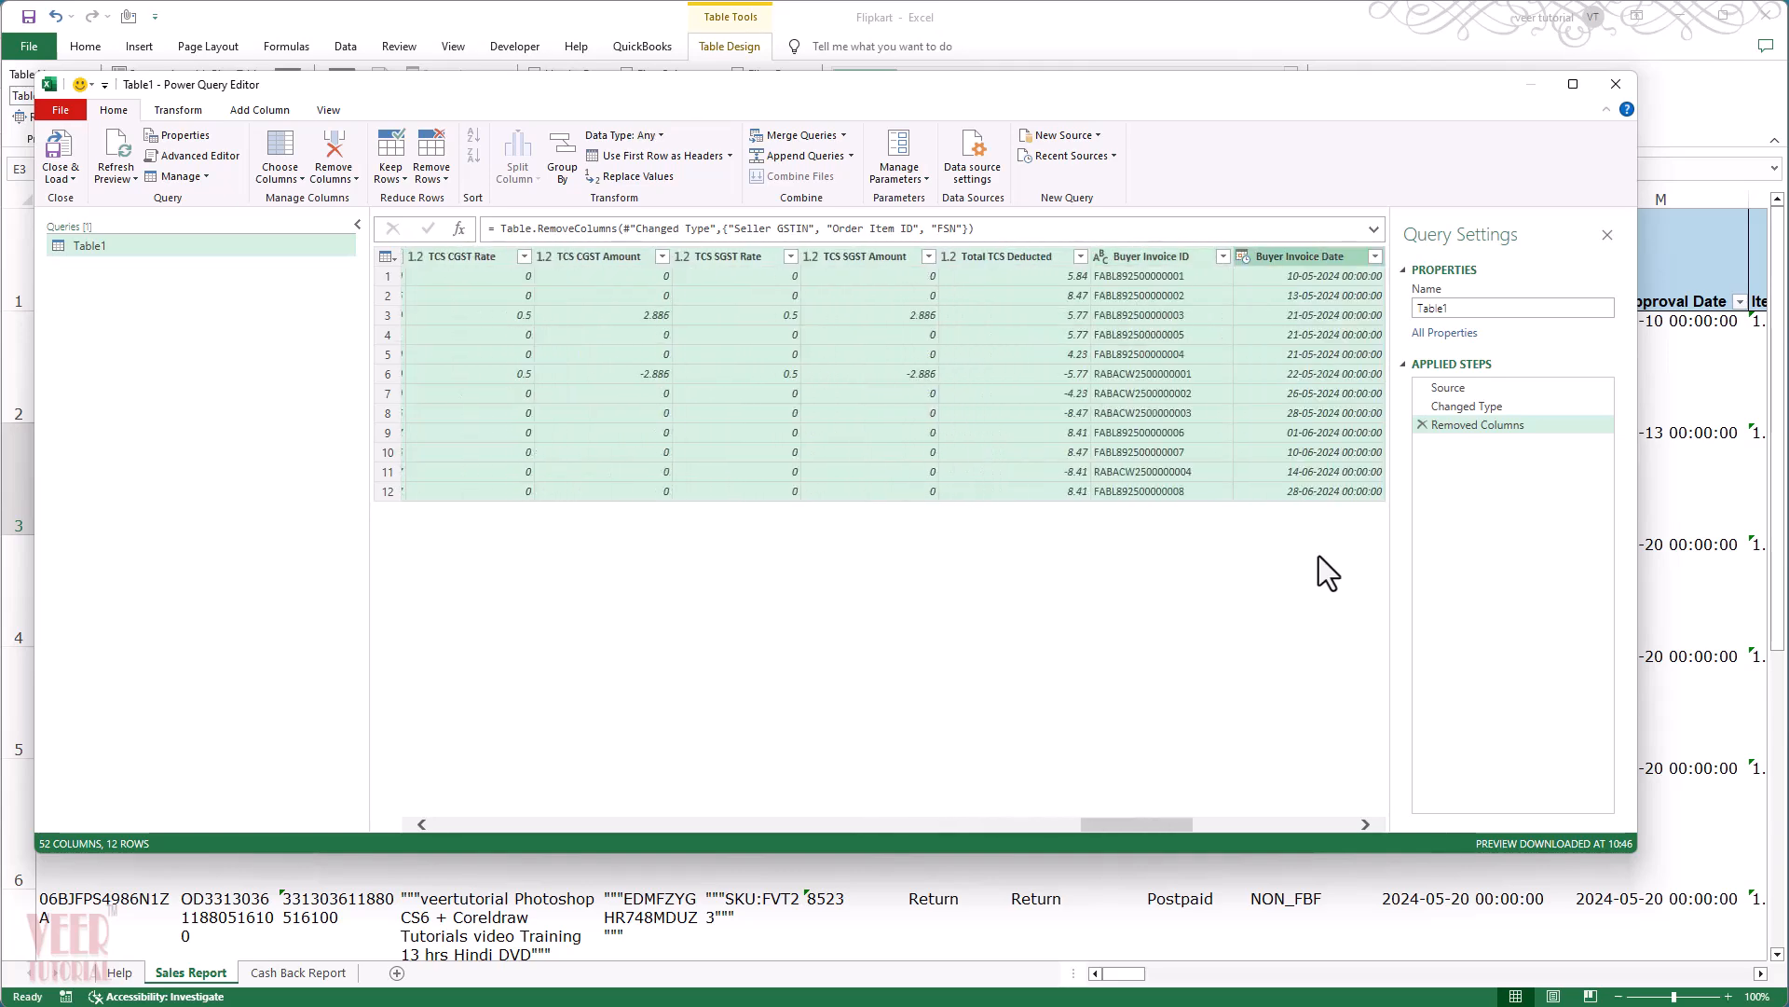
key("shift+Left")
key("shift+Left")
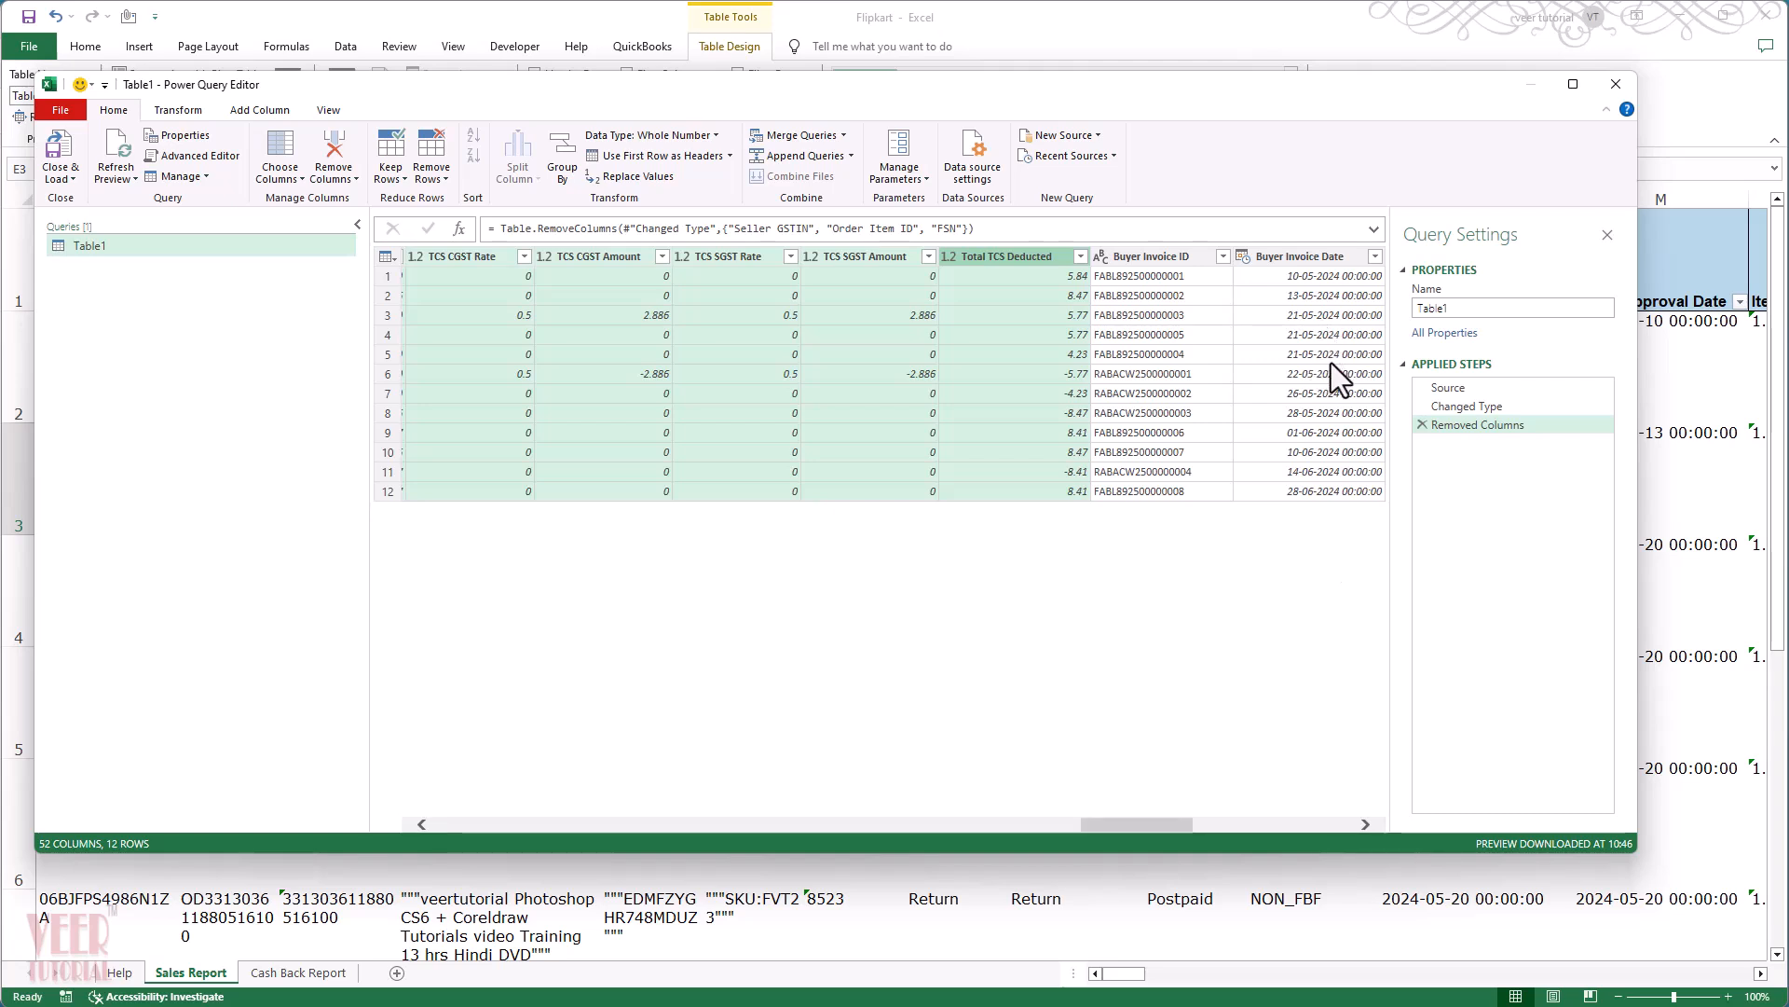
left_click(343, 141)
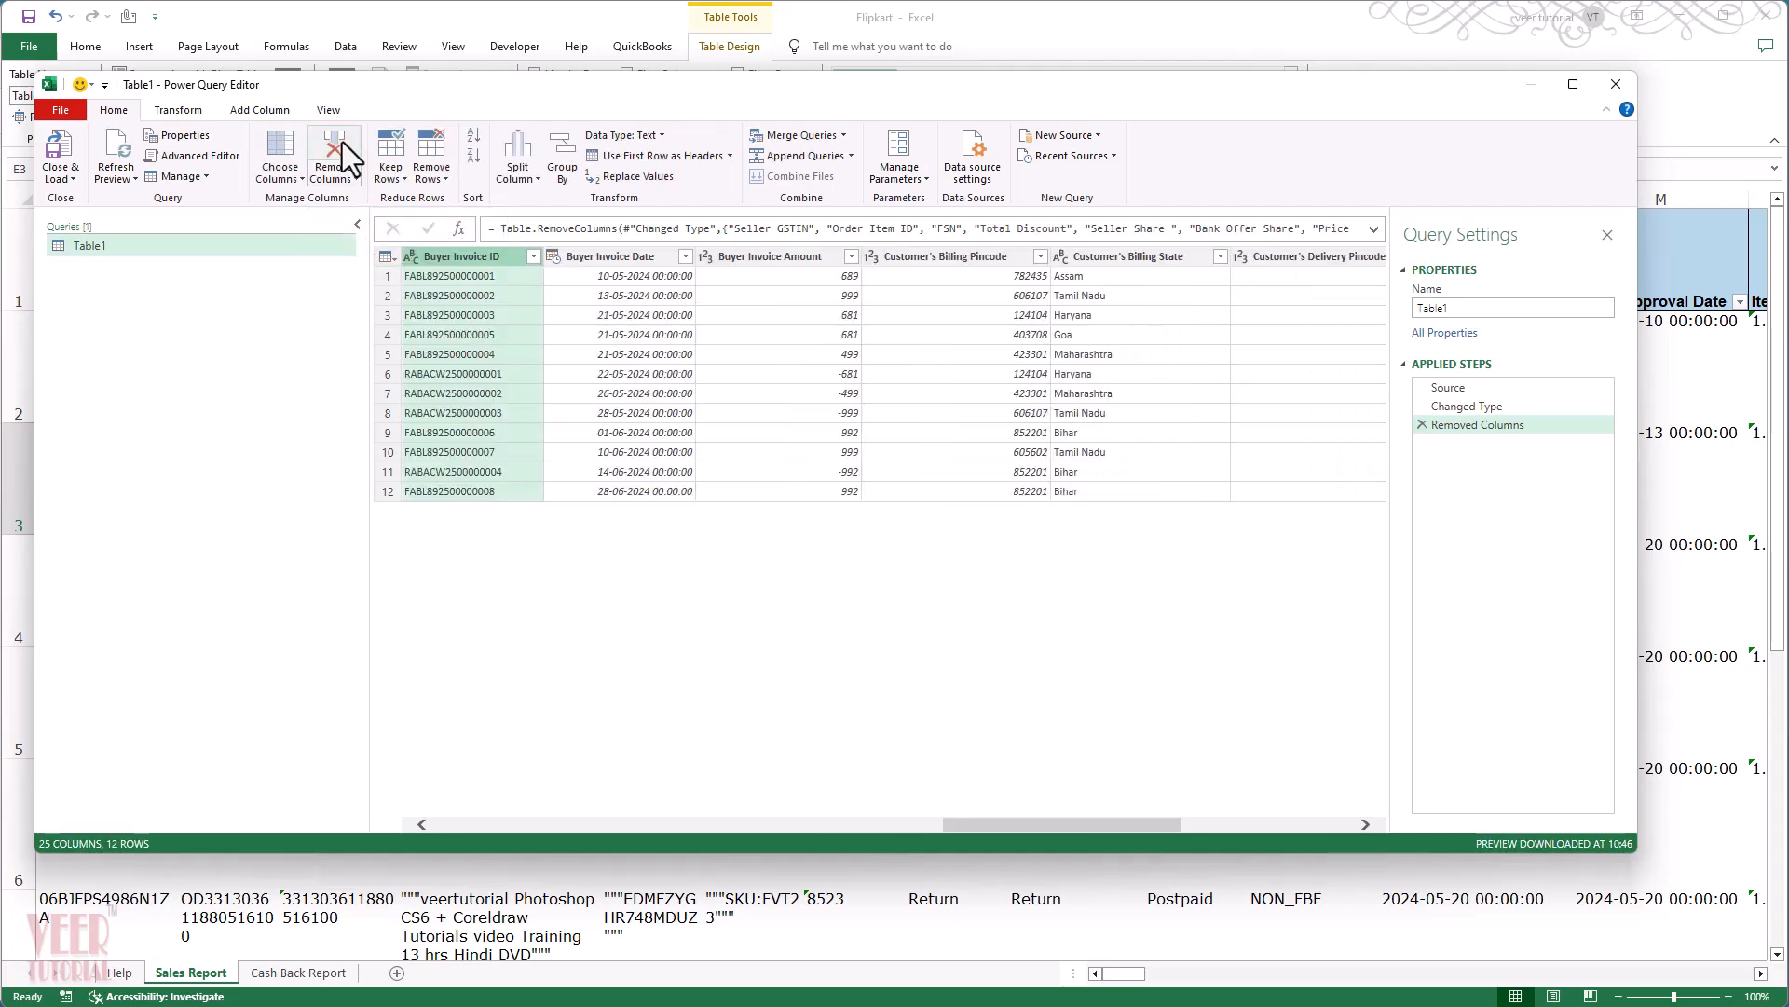
Step: Replace every double quotation mark in the Product Title/Description column with nothing
left_click_drag(1117, 827, 1362, 814)
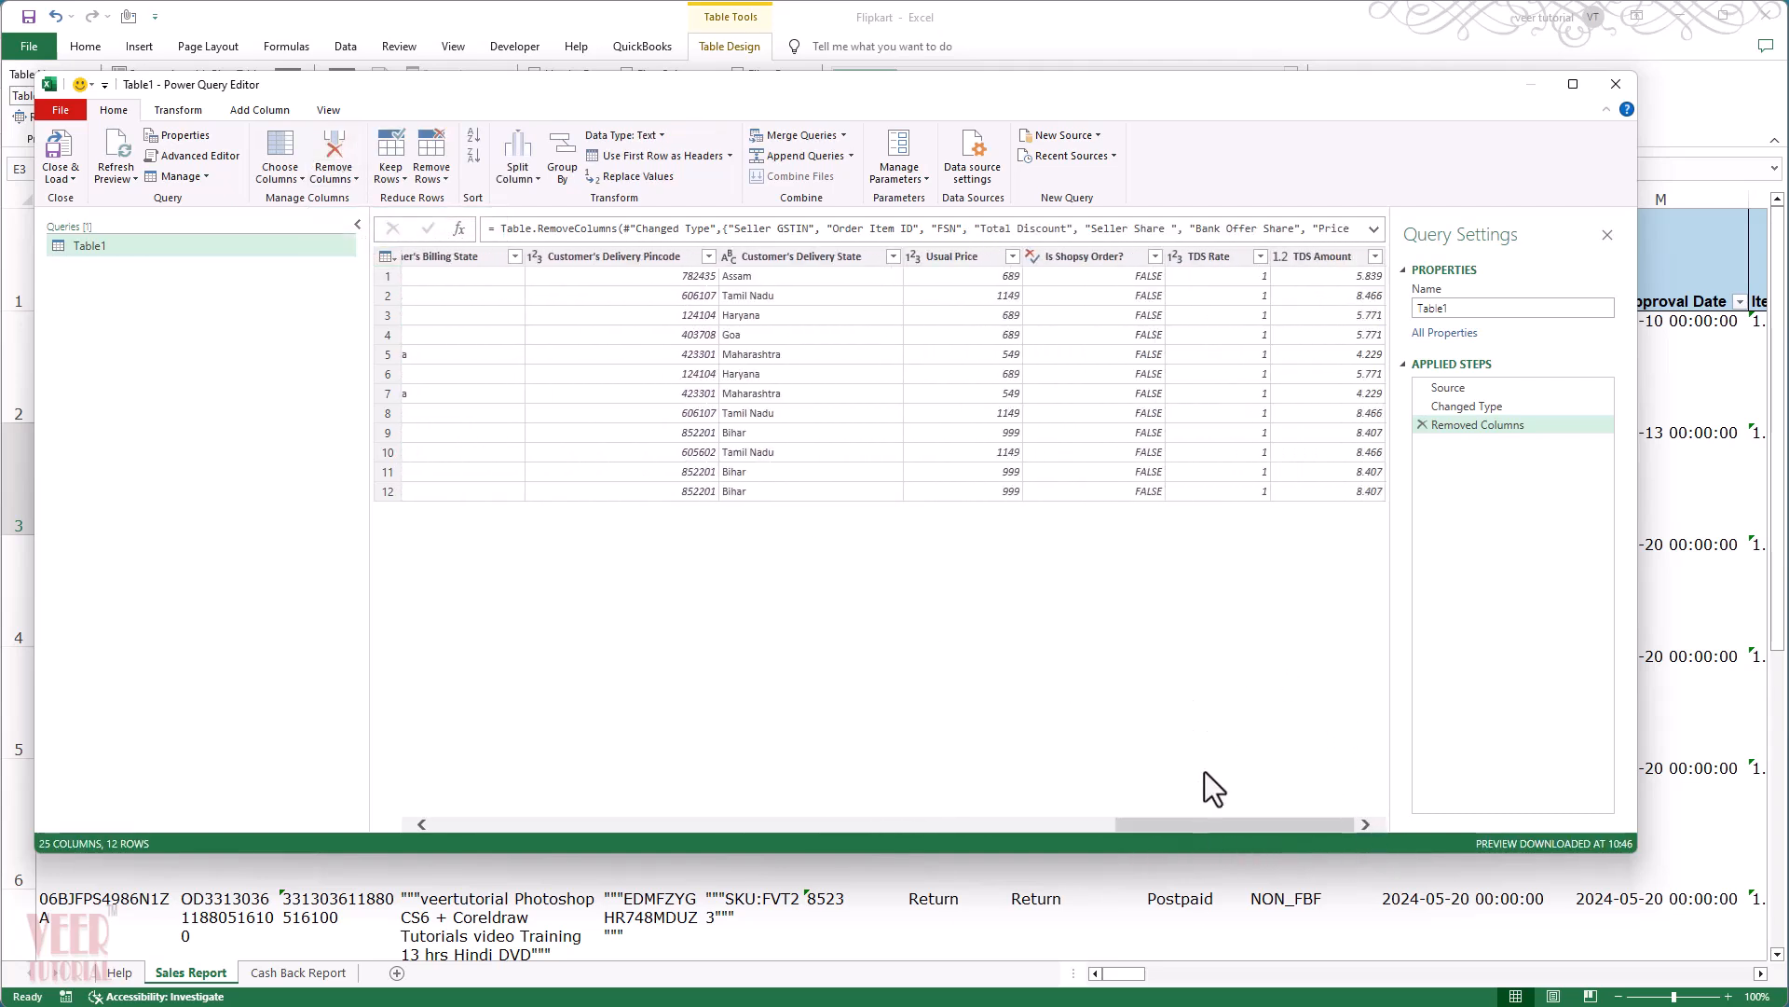
left_click_drag(1204, 822, 375, 714)
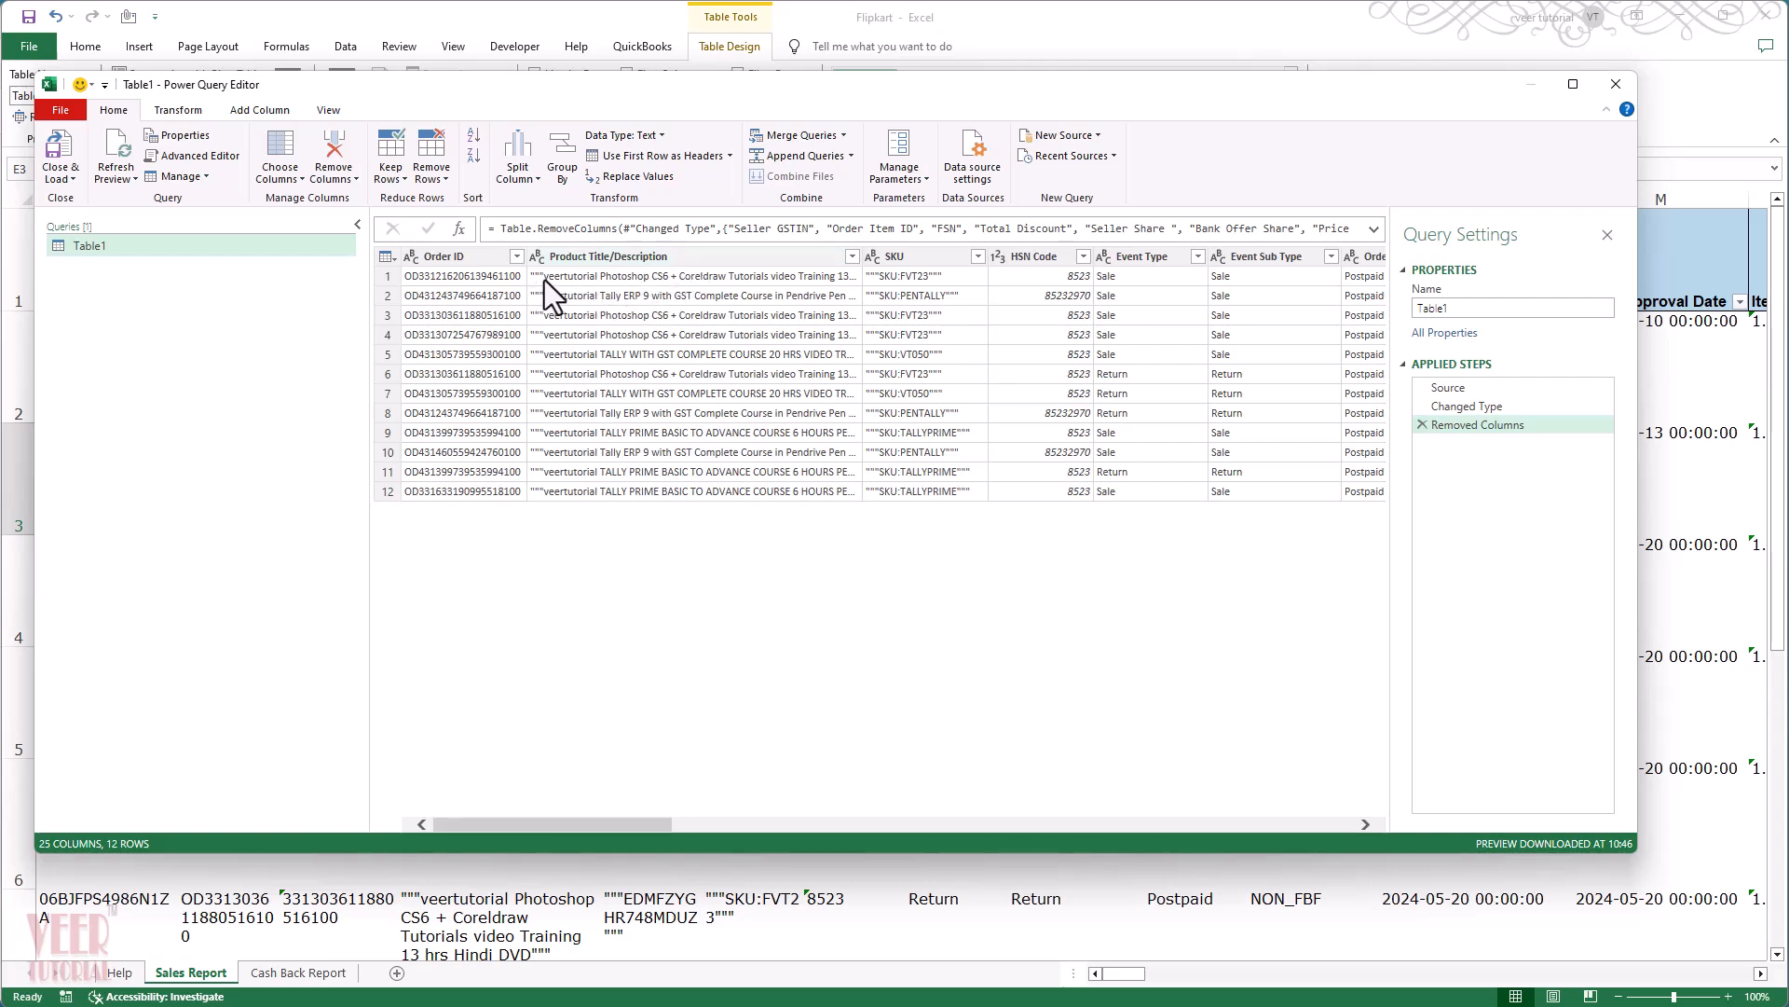
left_click(704, 259)
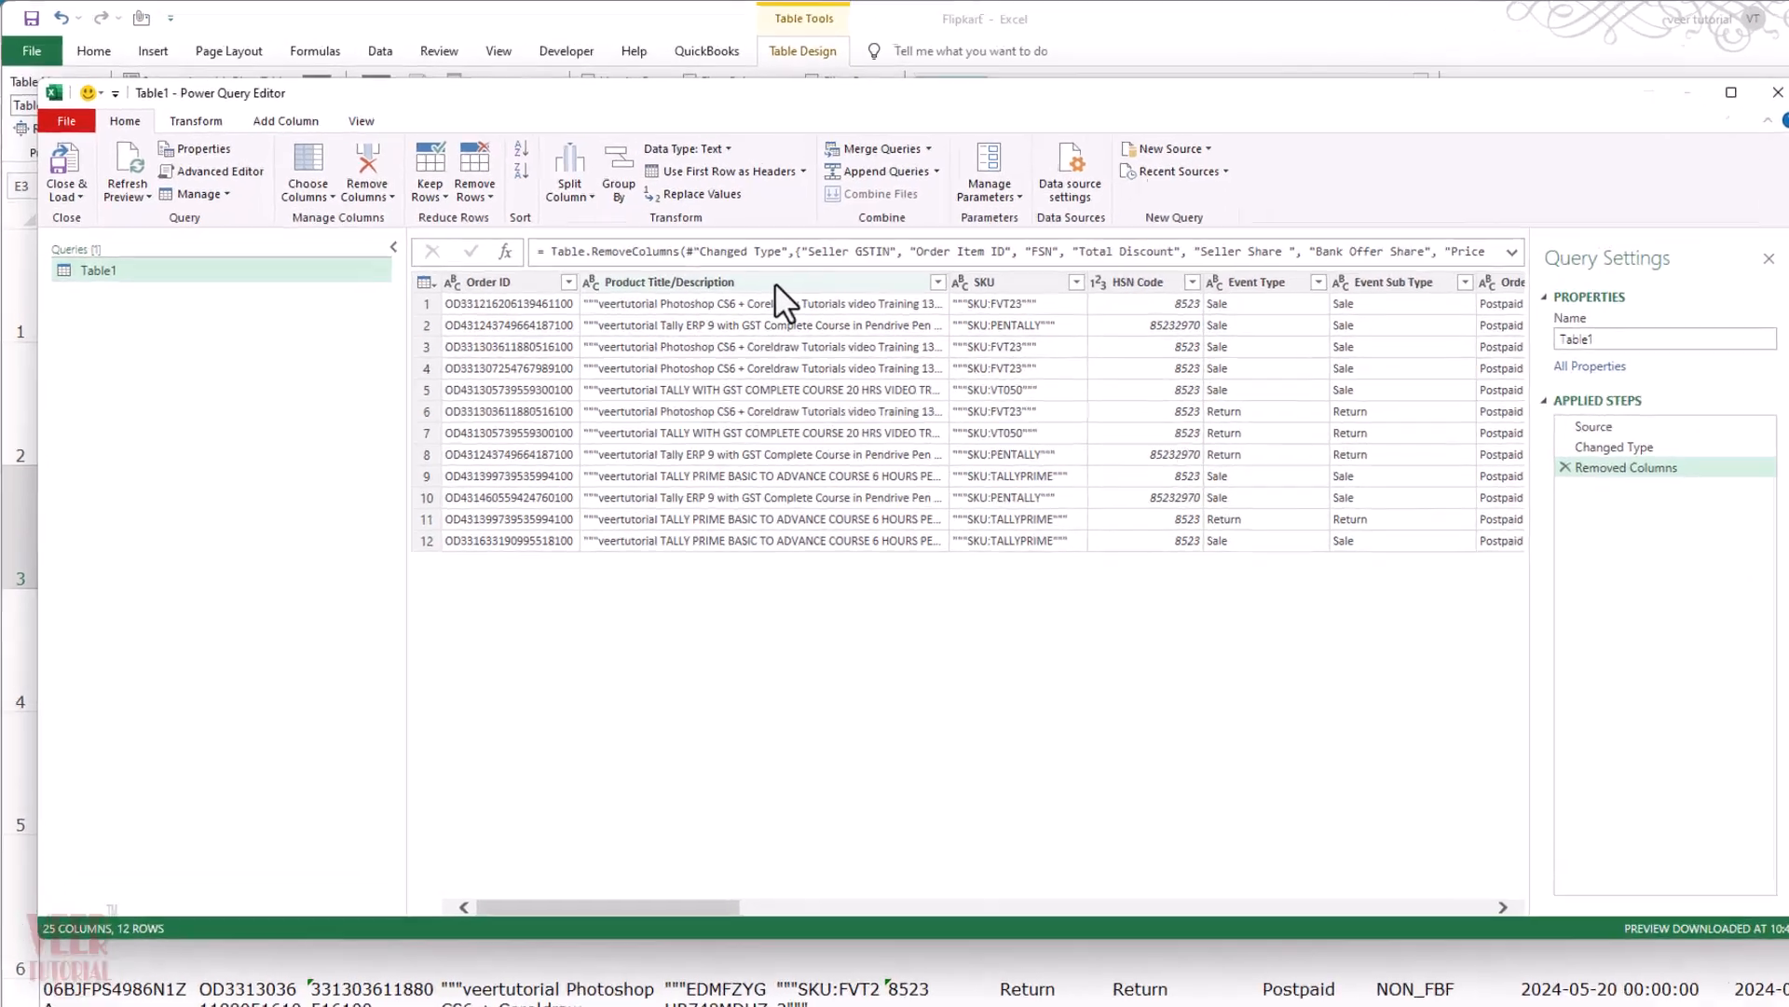
left_click(177, 110)
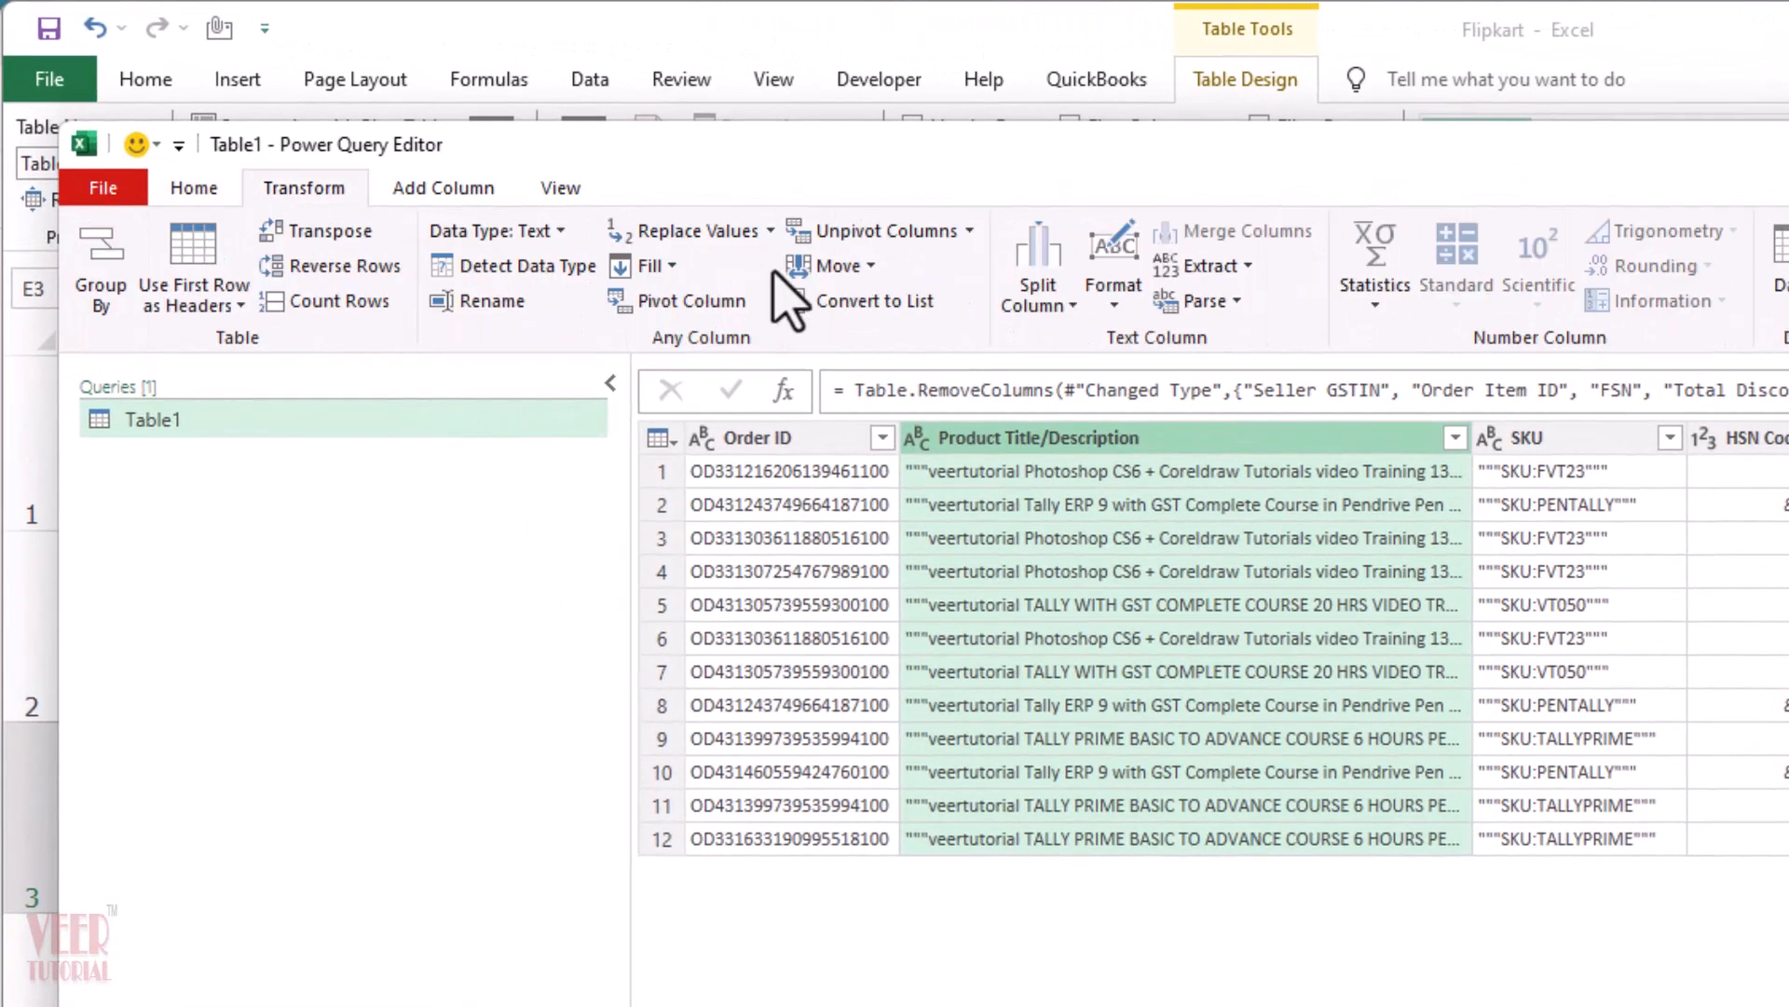
left_click(772, 233)
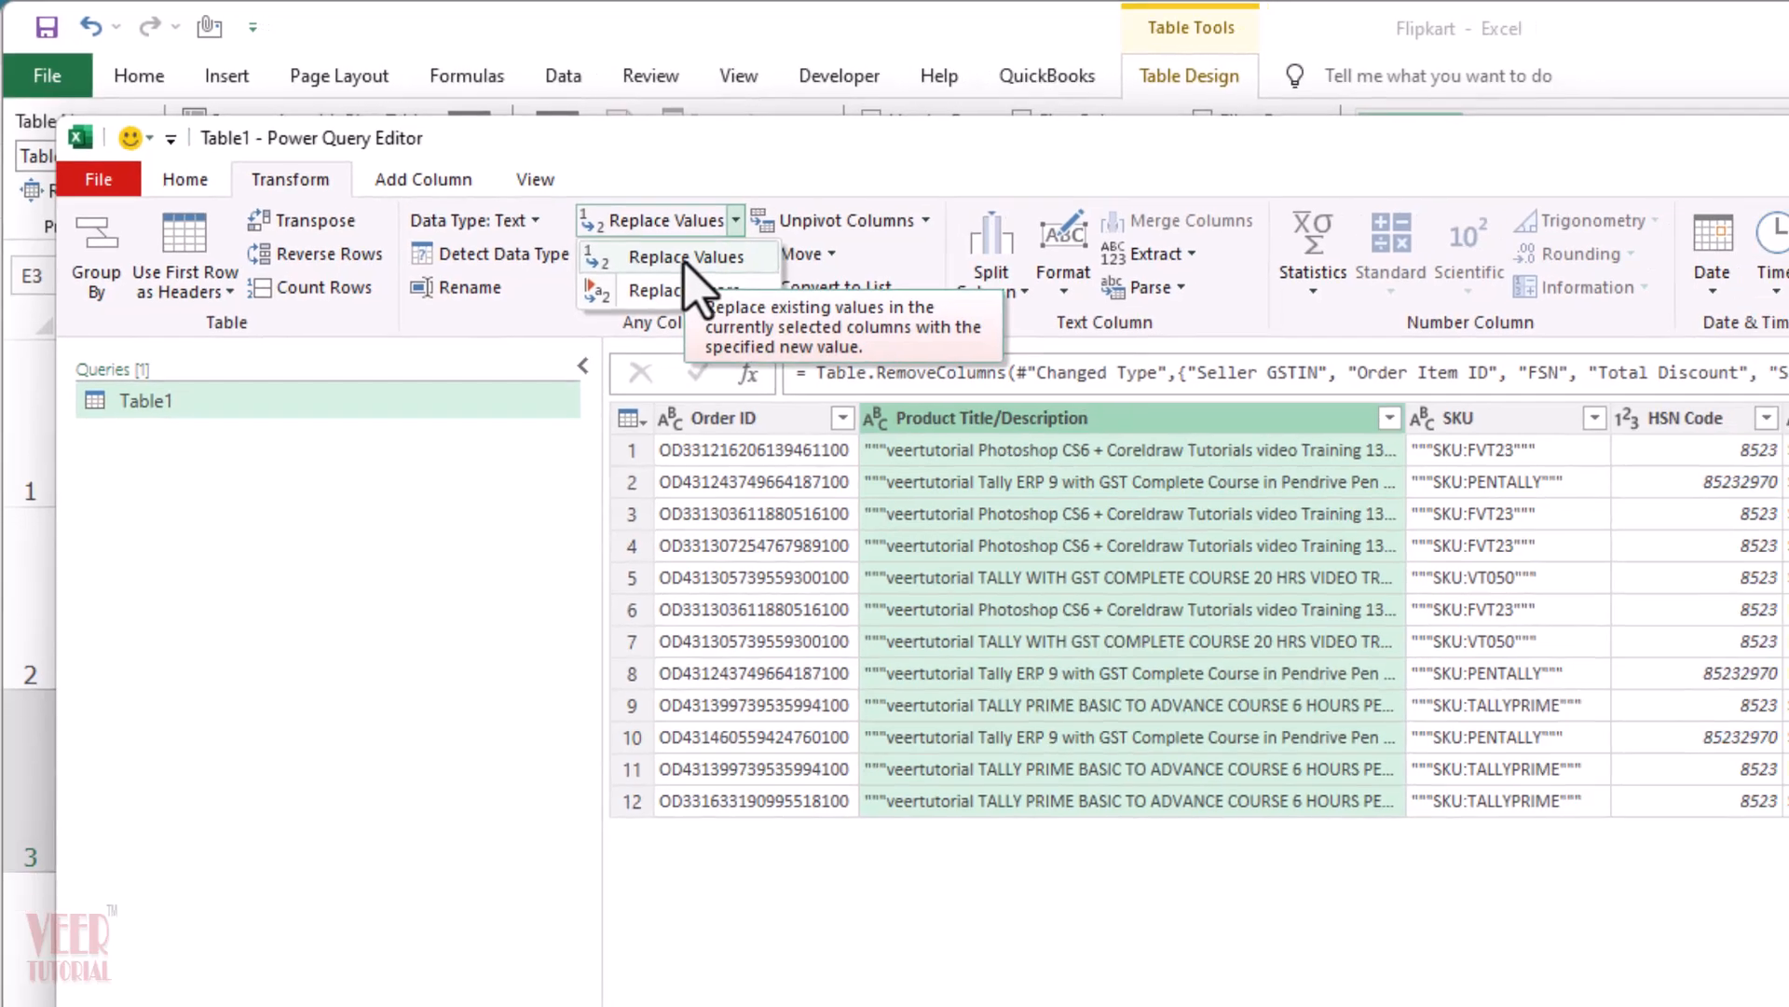
left_click(684, 262)
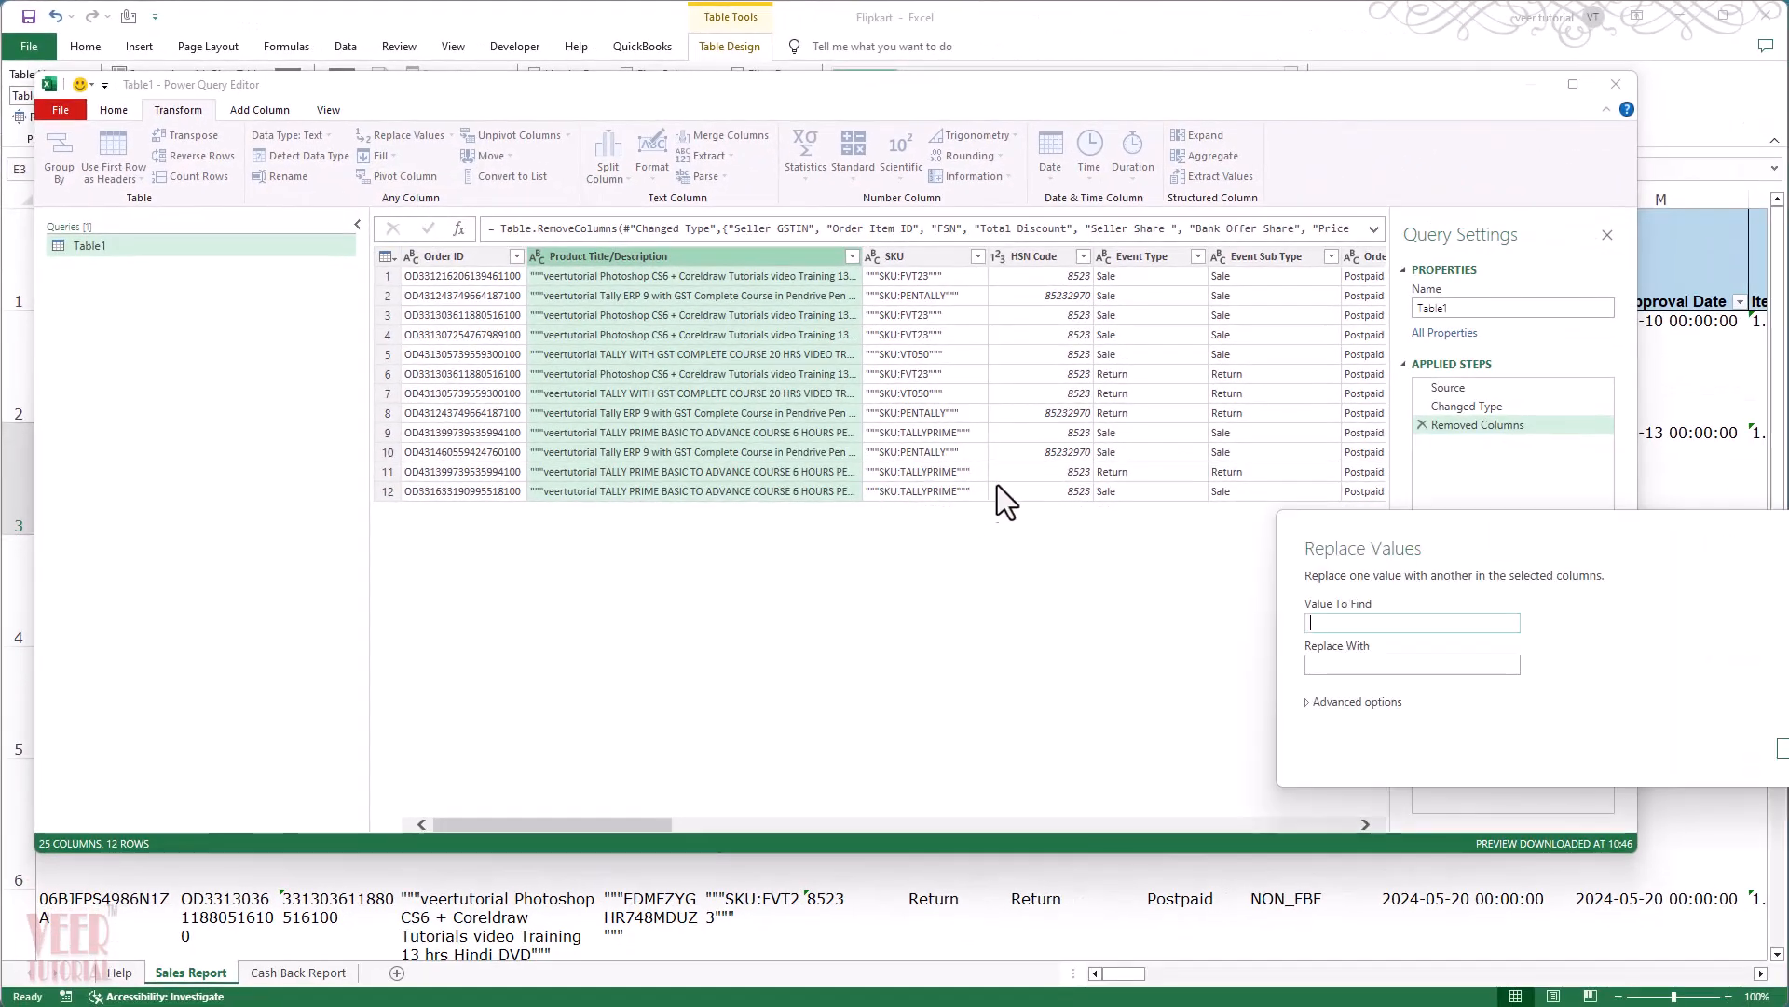
left_click_drag(1688, 534, 962, 328)
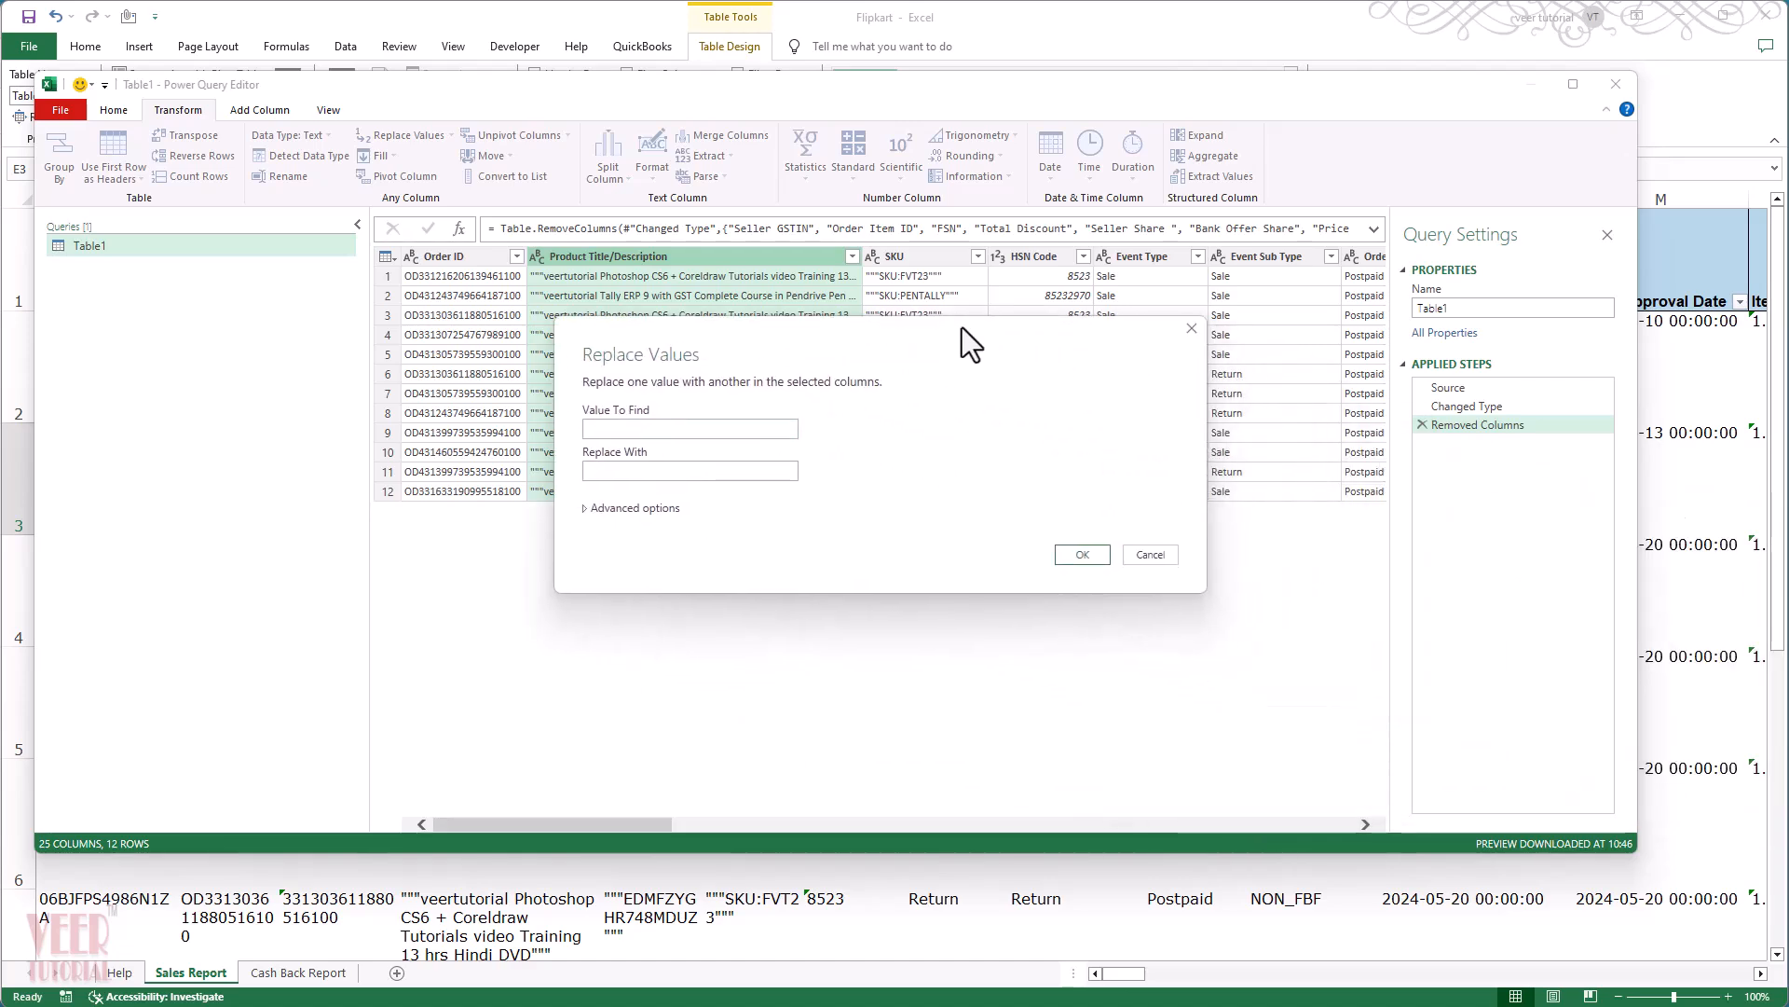
left_click(689, 429)
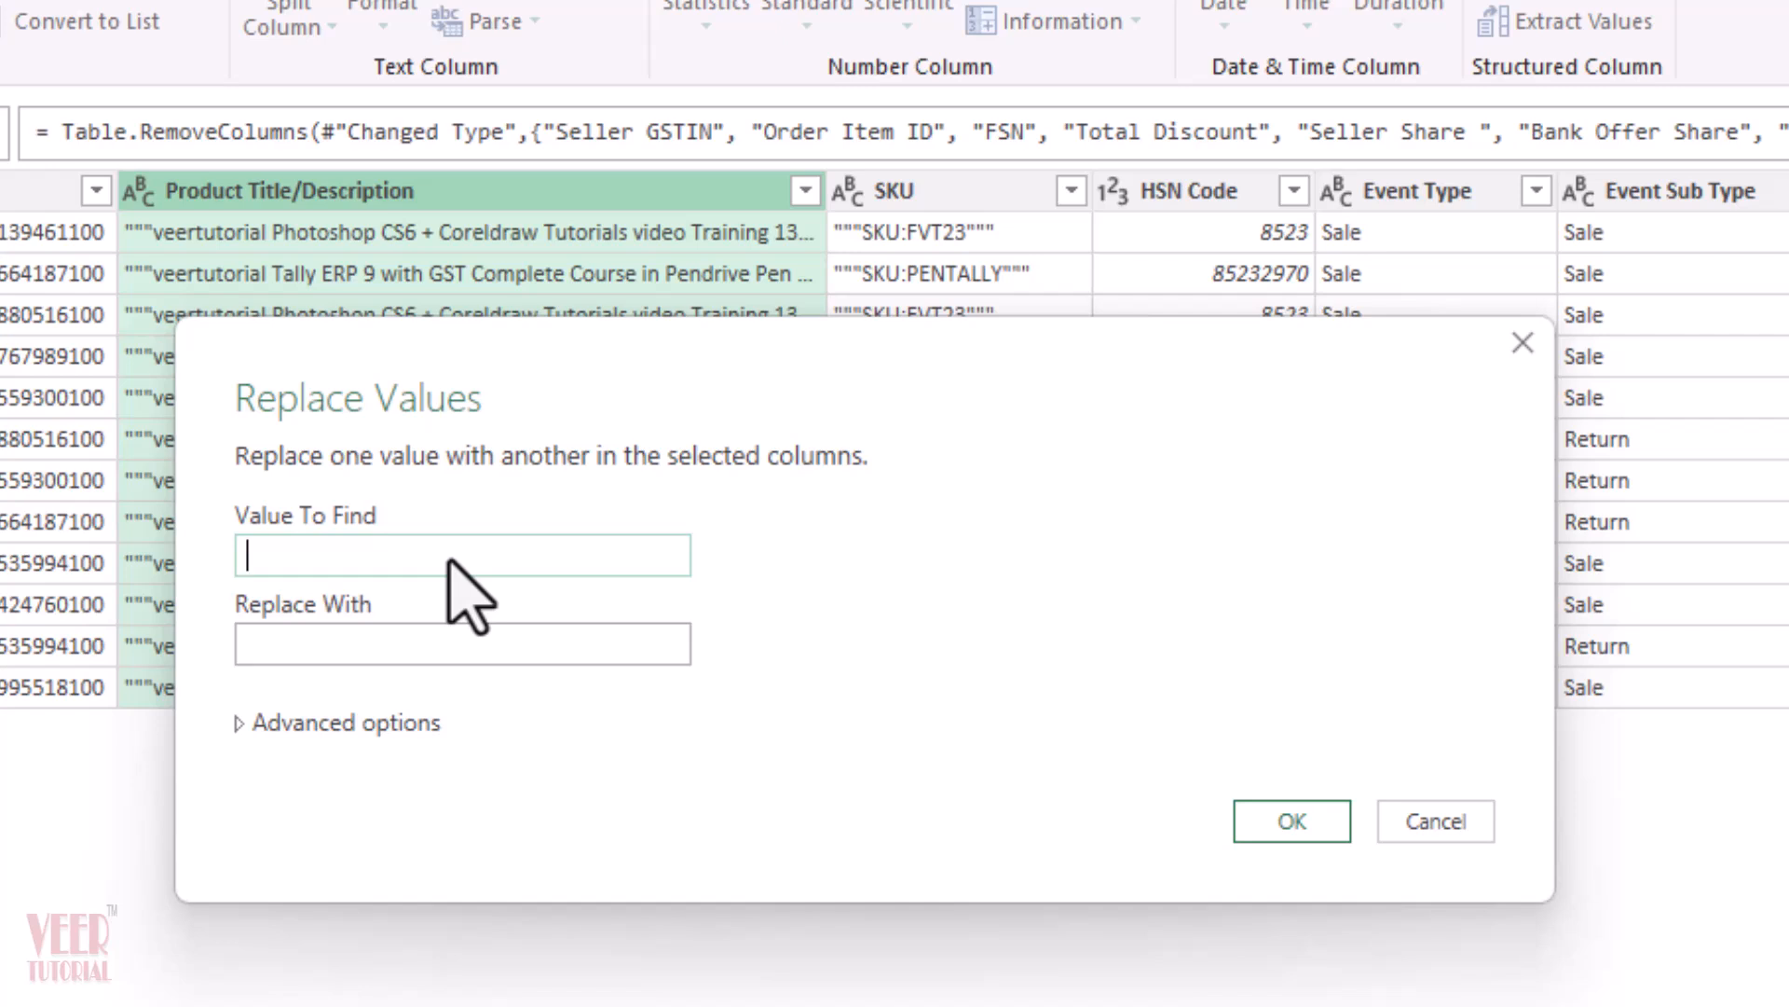
type("\"")
left_click(1292, 838)
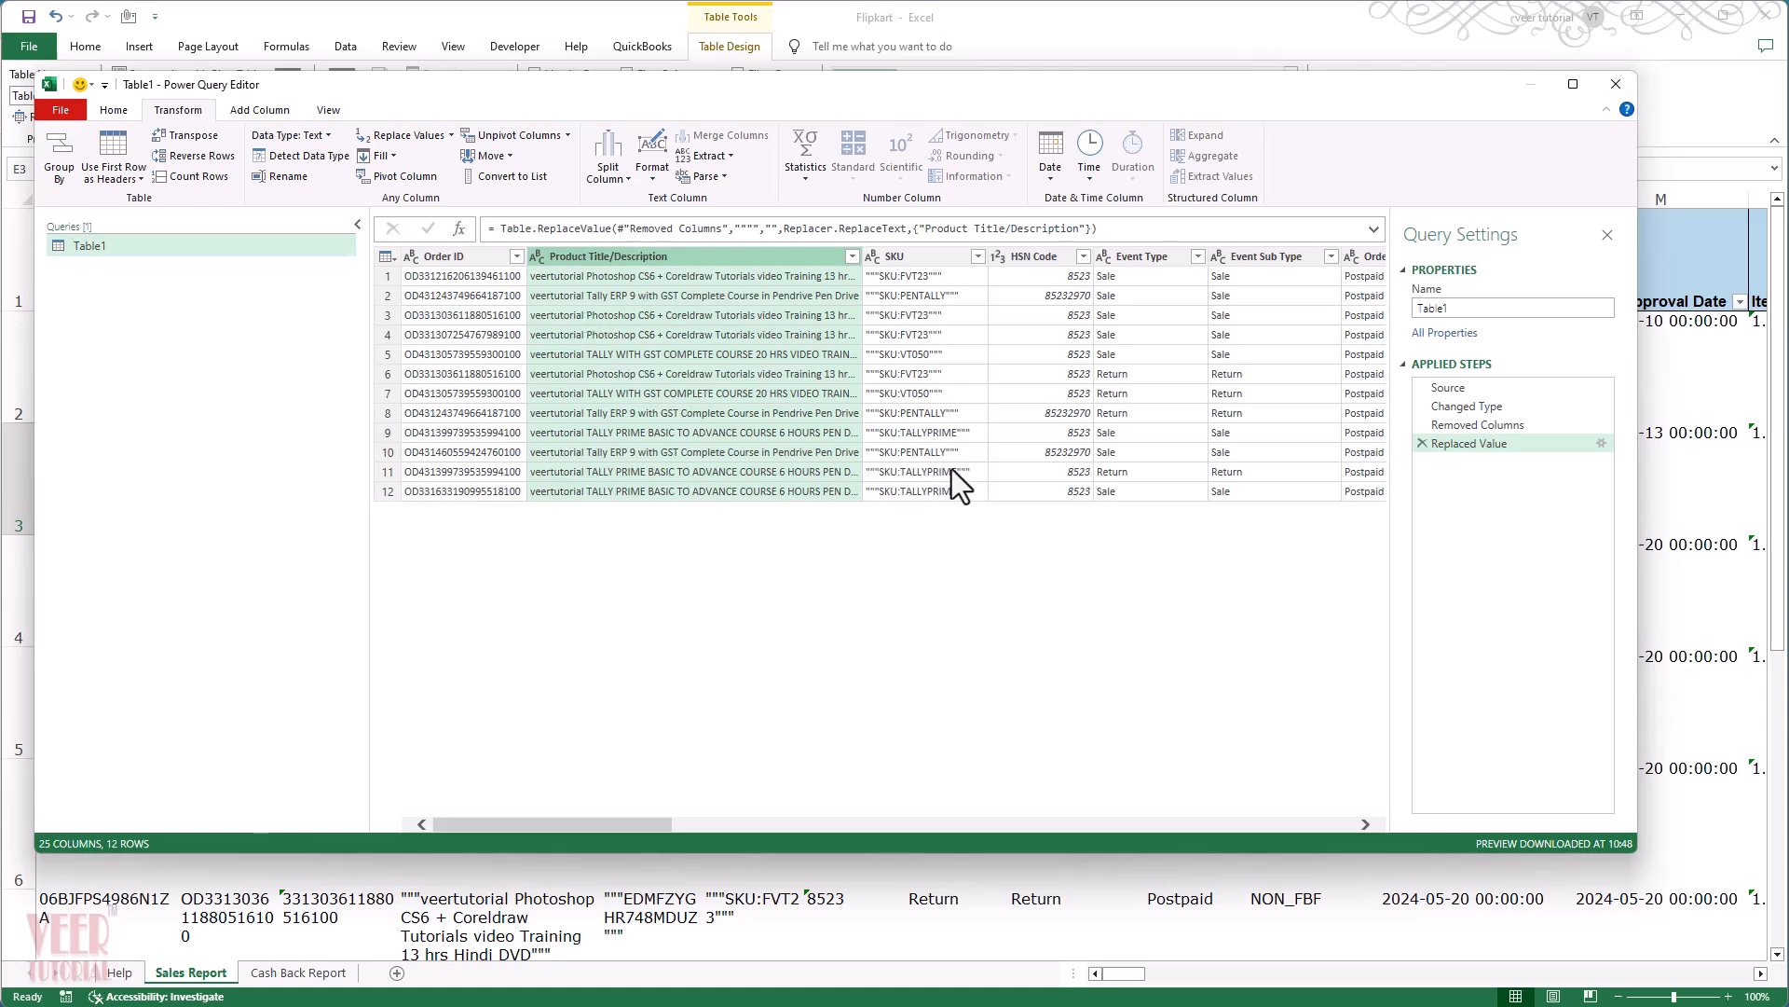
Step: Try to replace the text """"SKU: in the SKU column with nothing
left_click(899, 282)
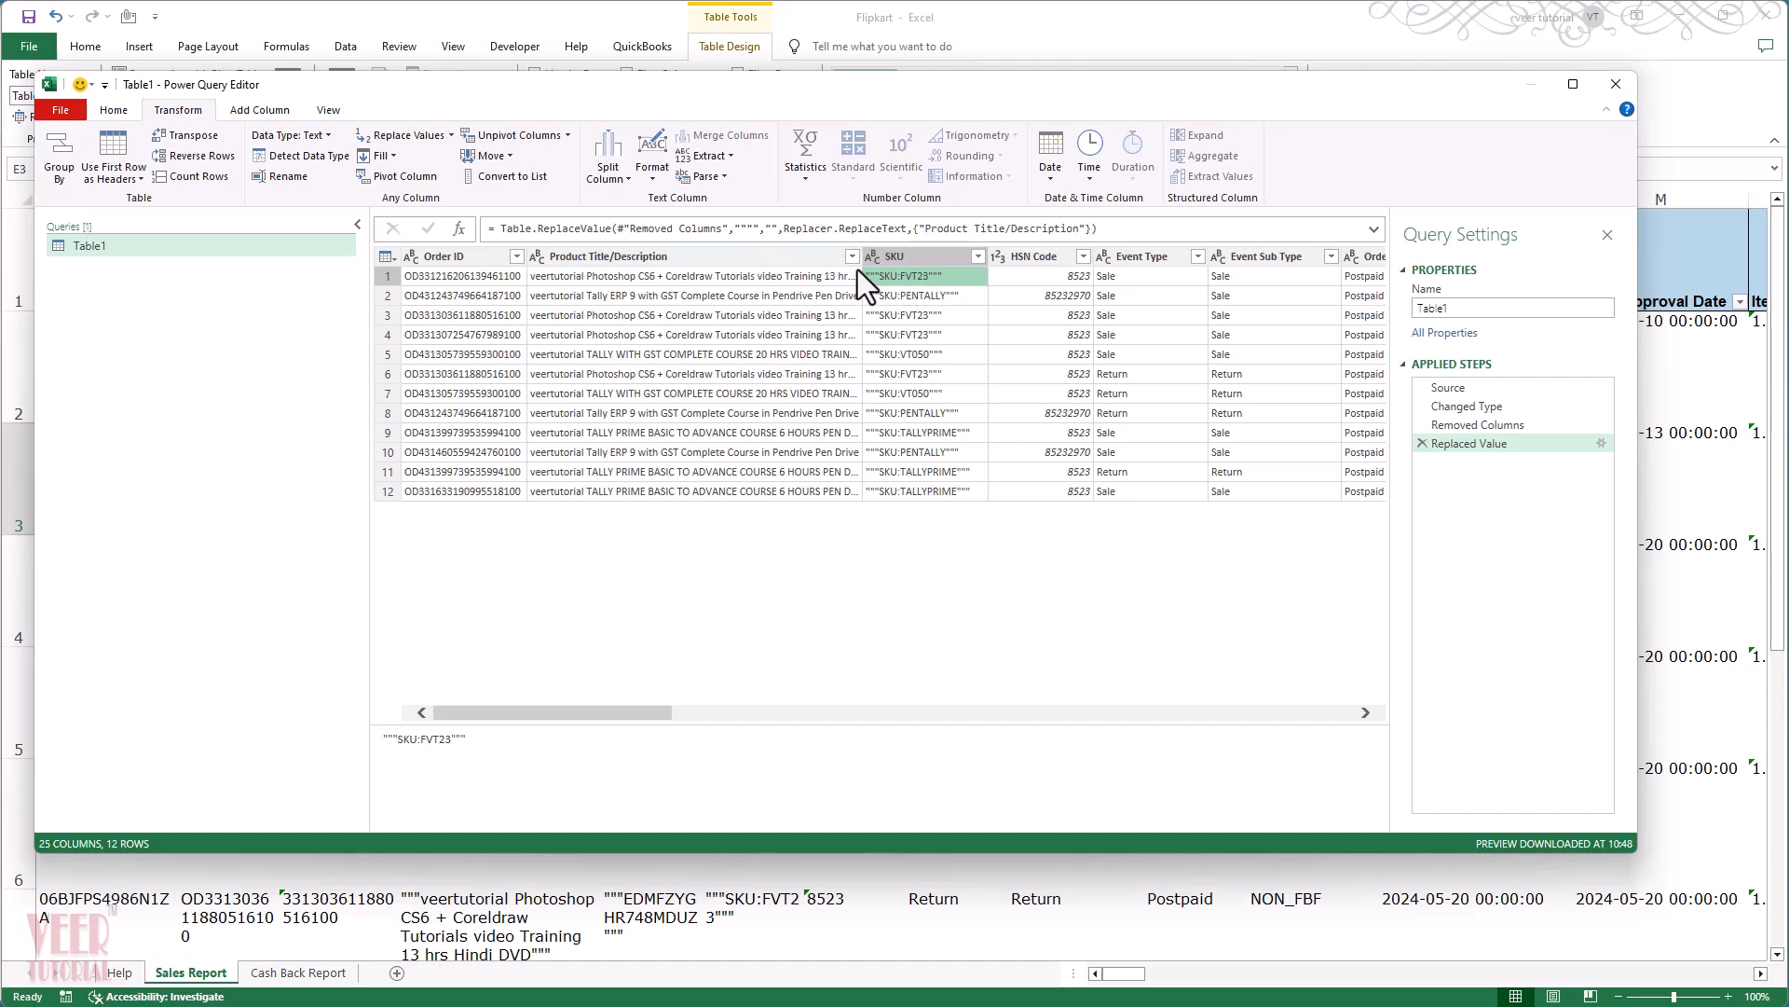
left_click(923, 256)
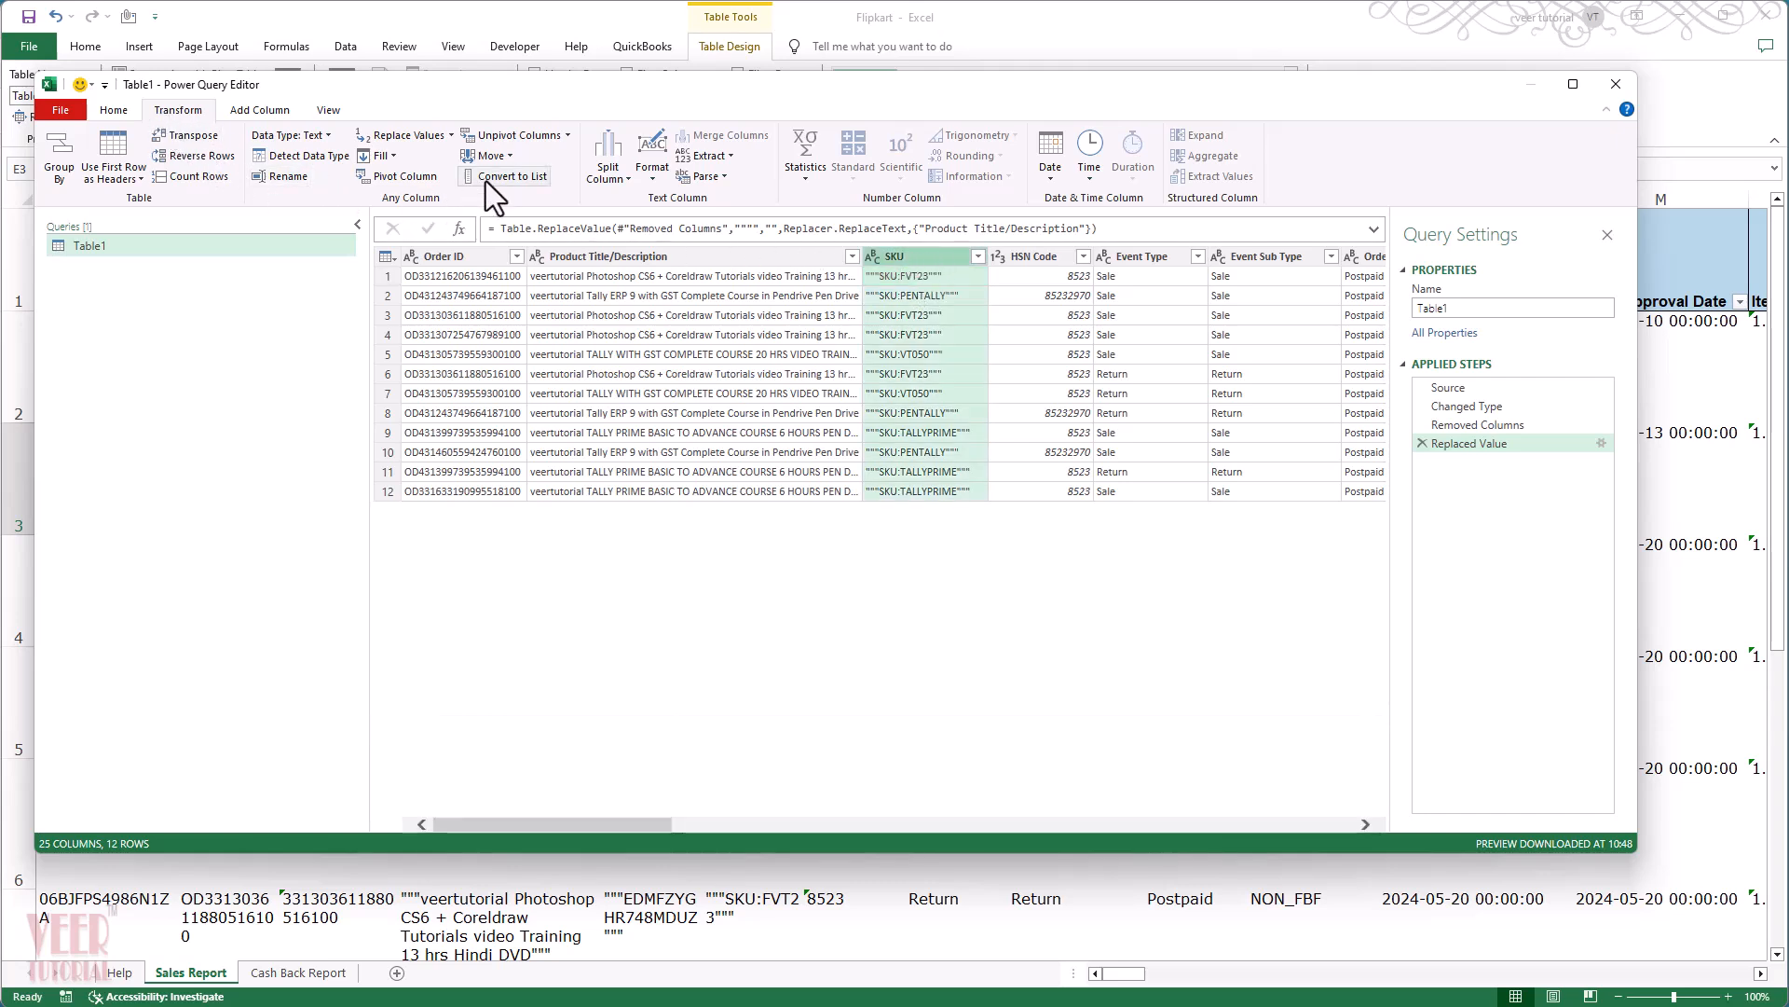
left_click(433, 133)
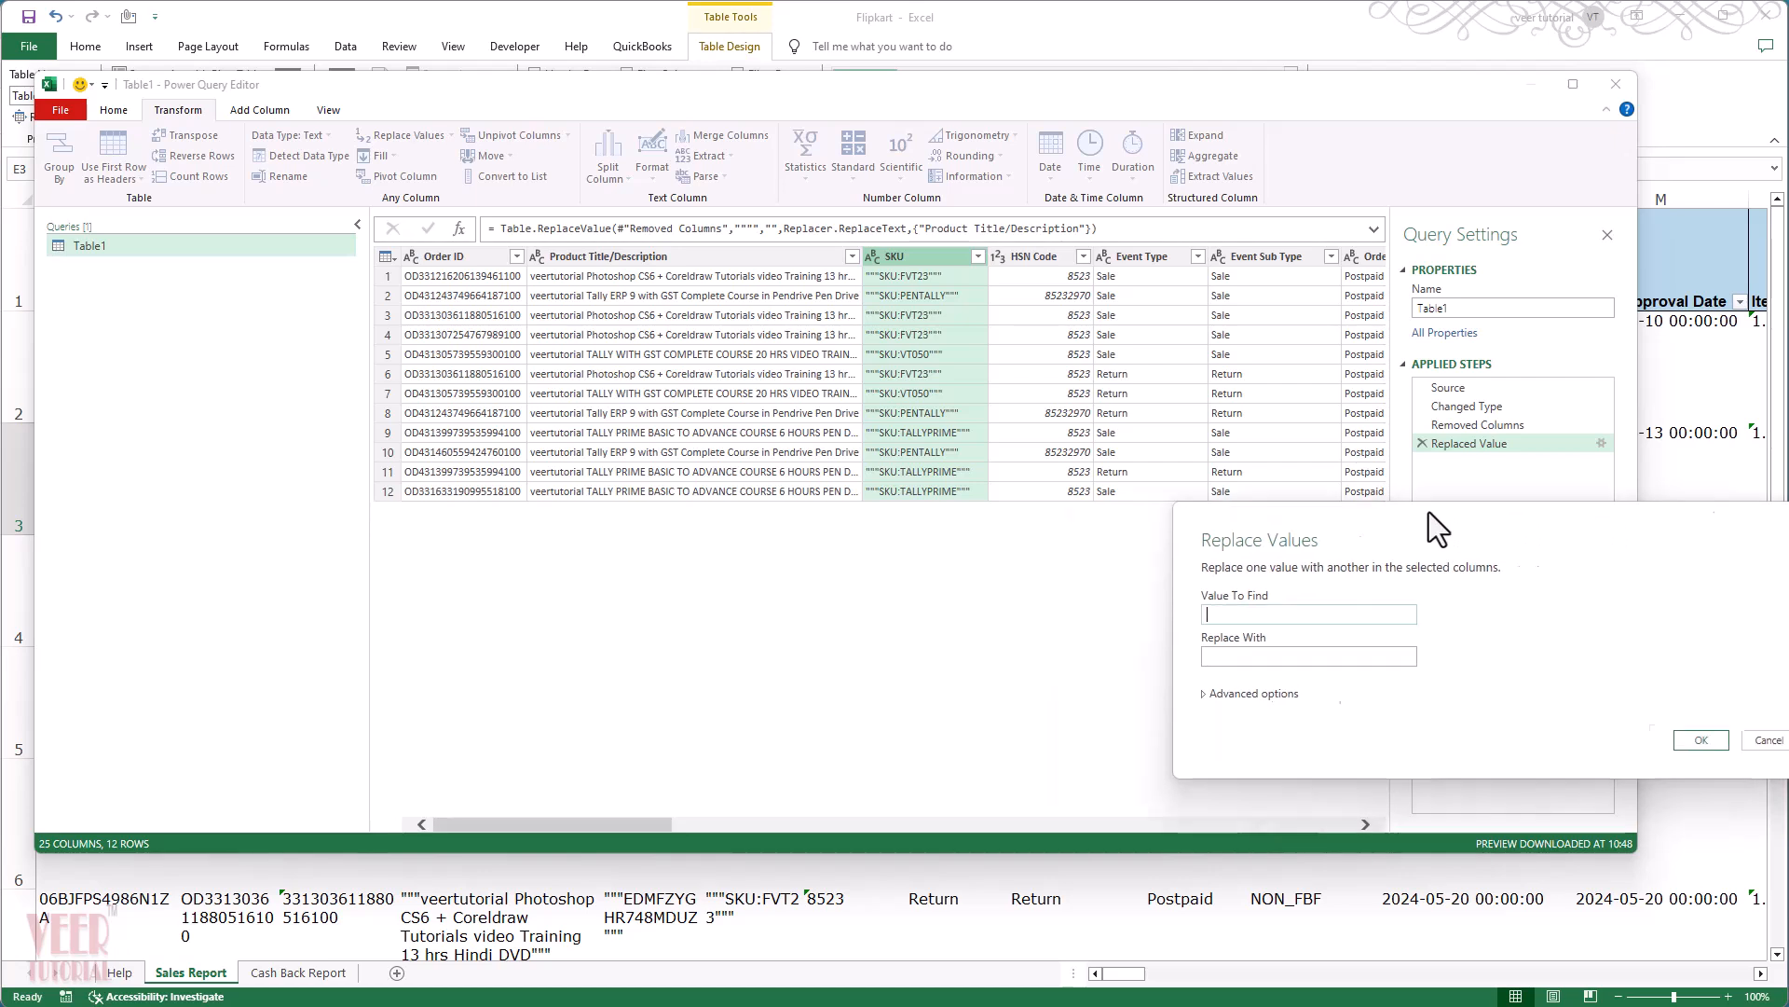
left_click_drag(1515, 516, 710, 494)
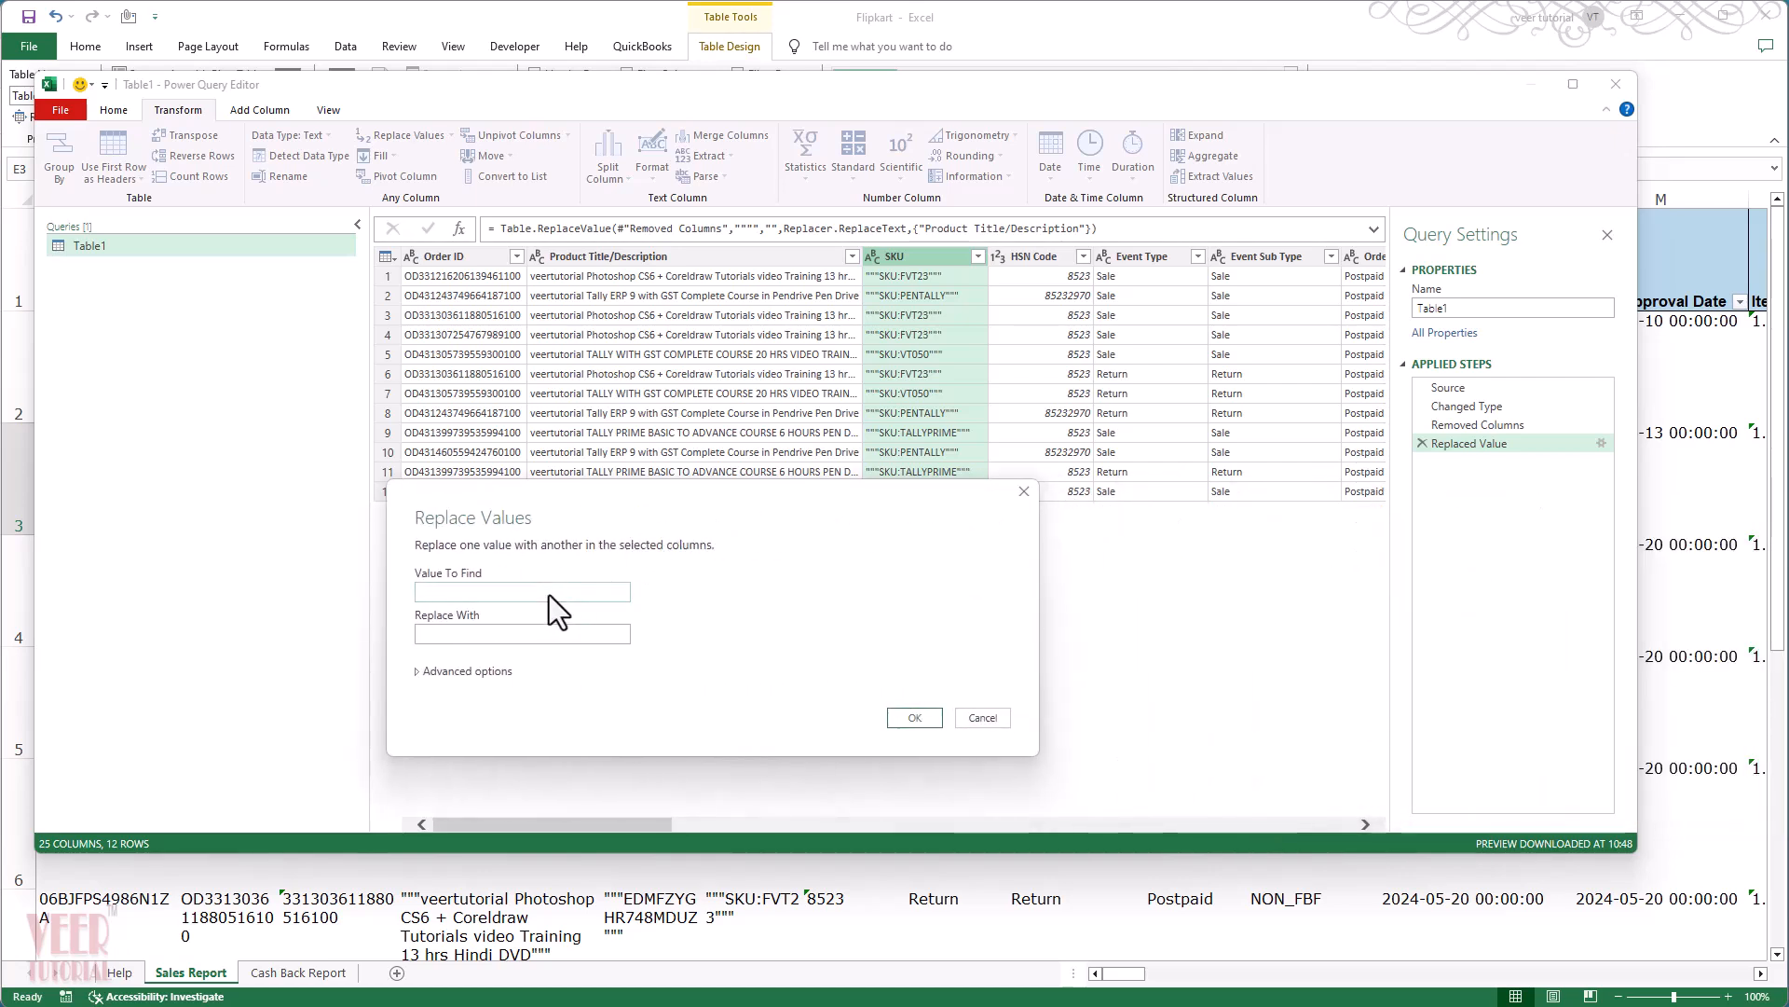
type("\"\"\"\"SKU")
type("\"")
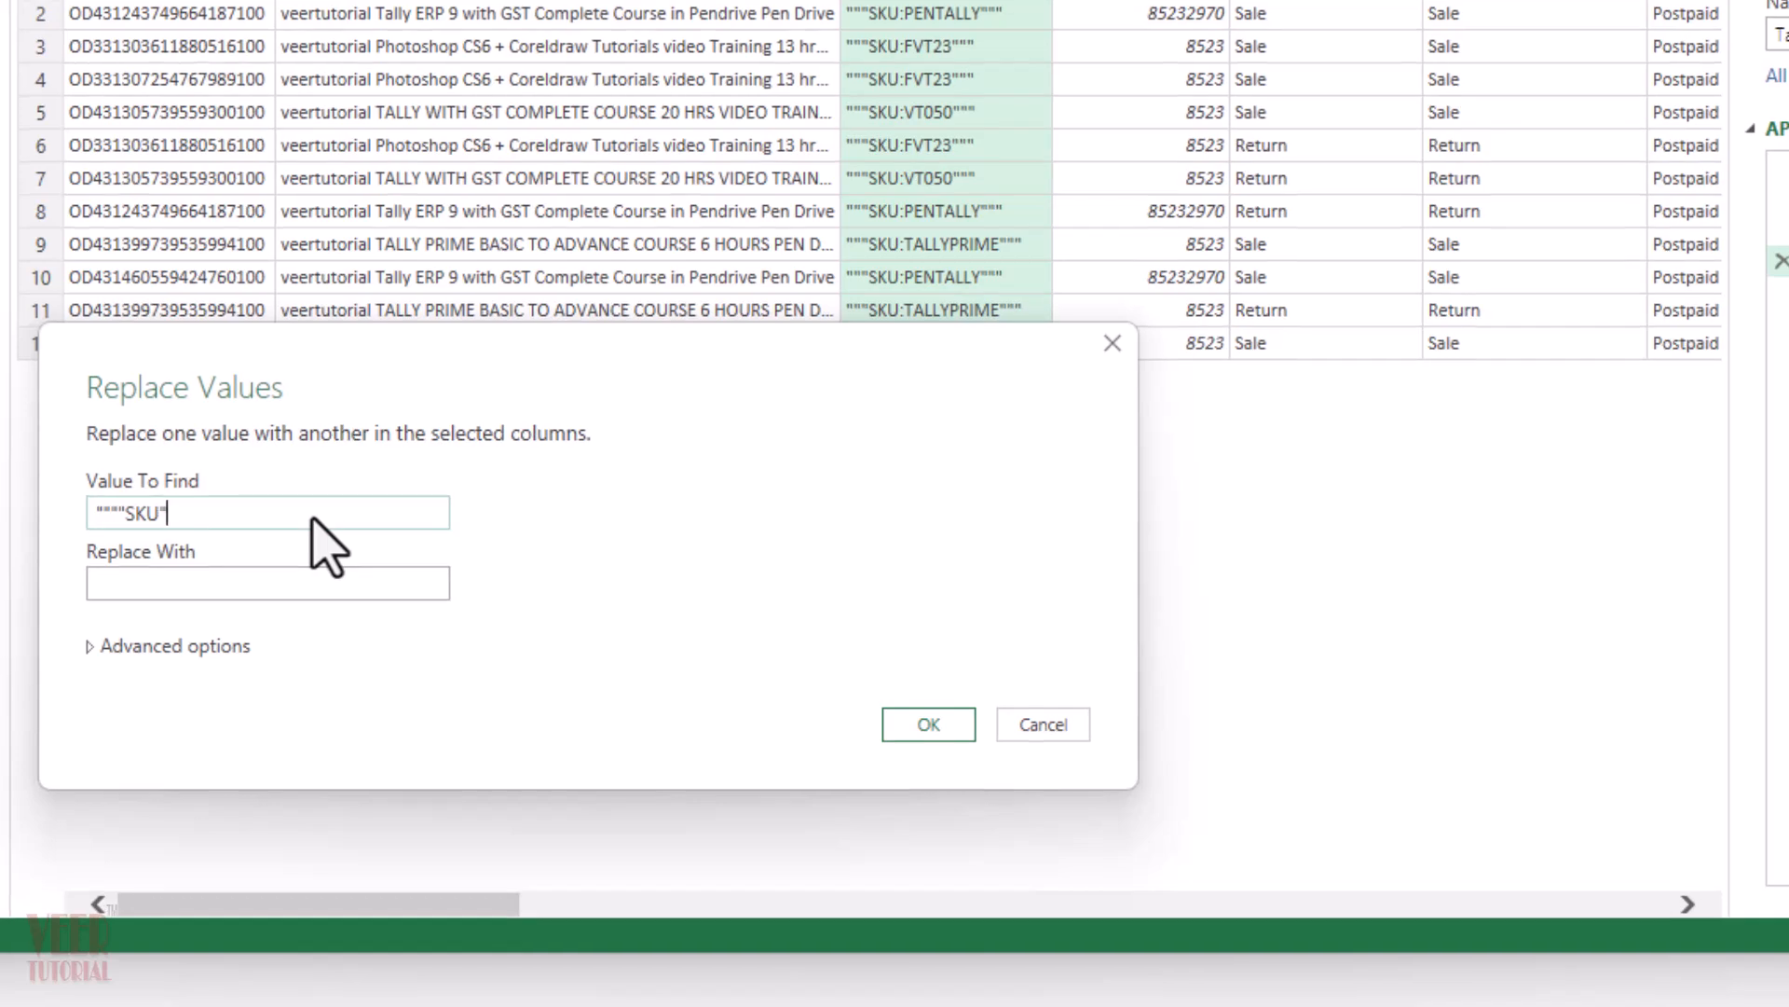
key("BackSpace")
type(":")
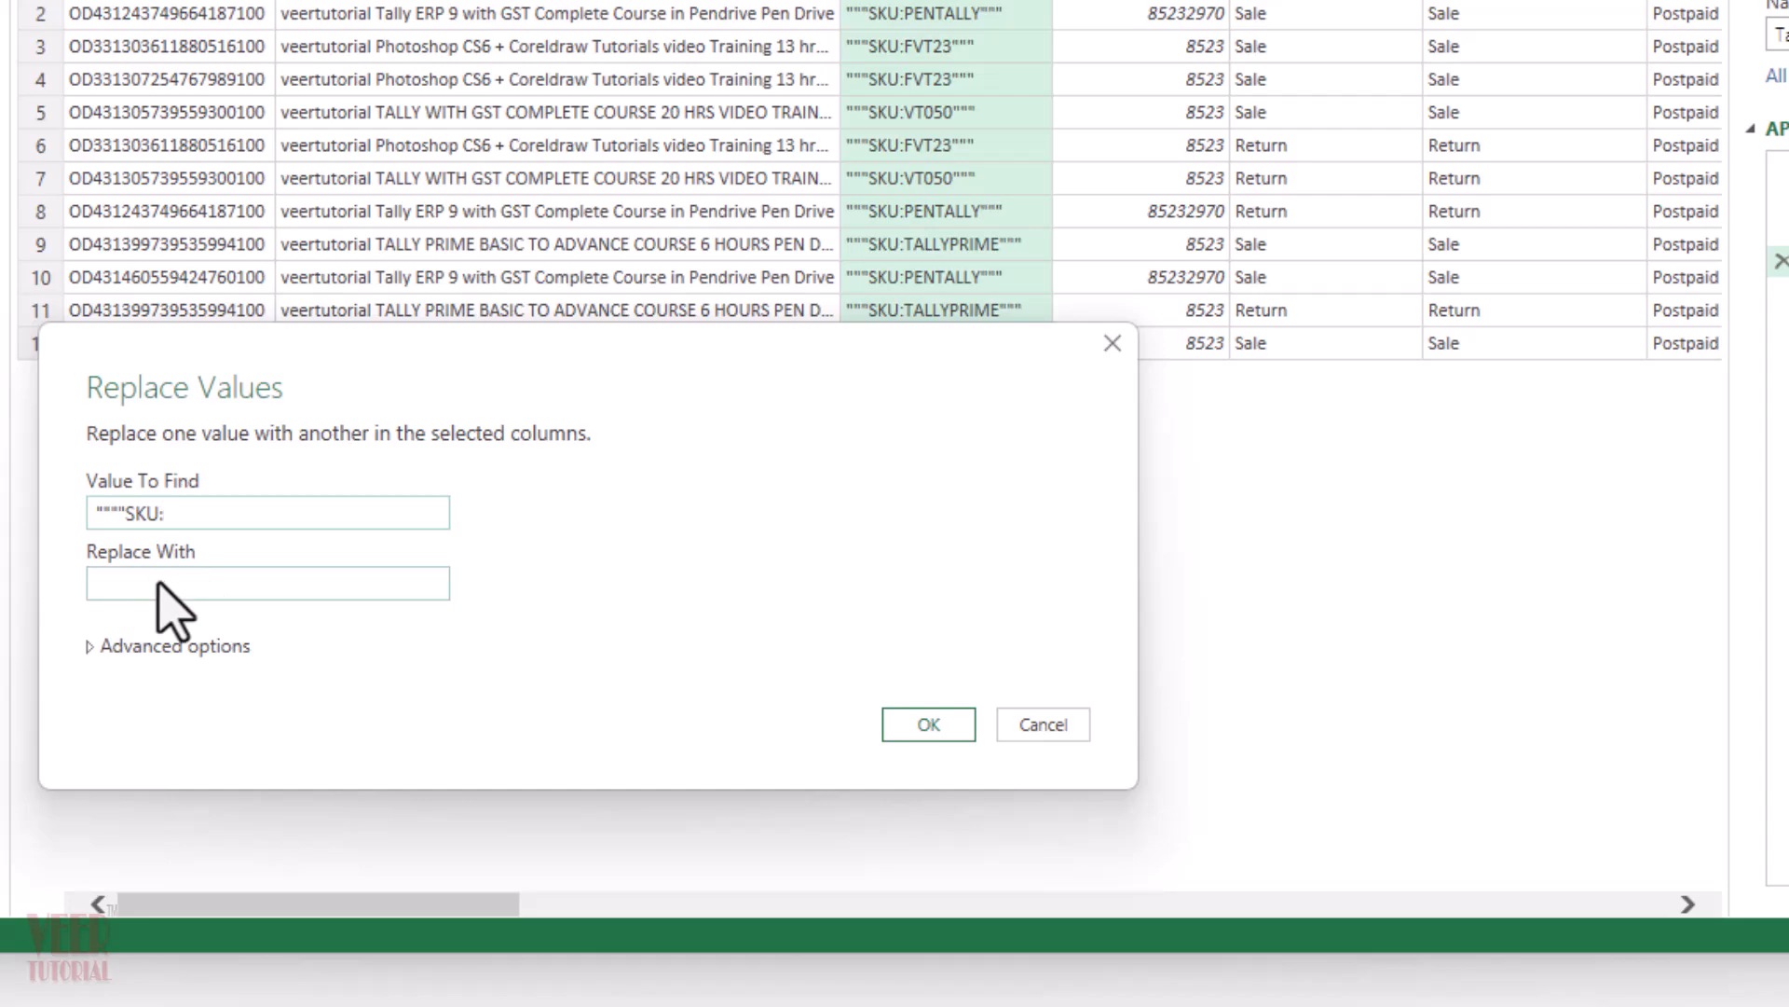
left_click(908, 726)
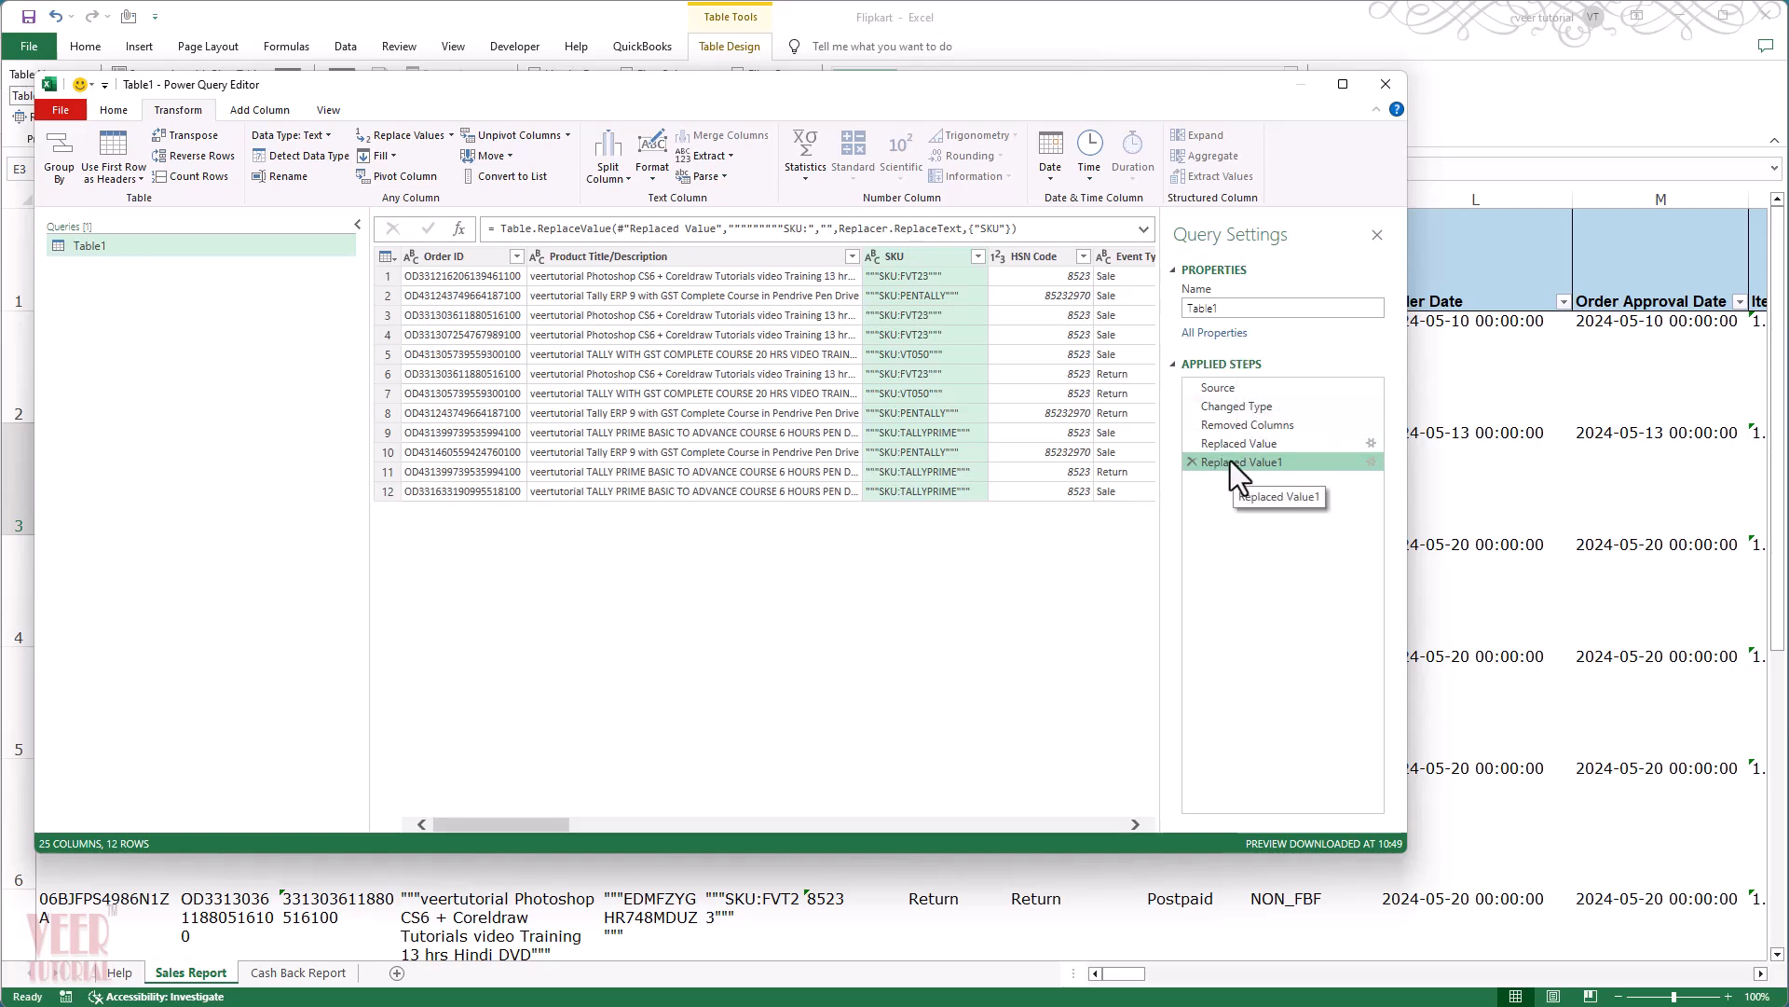
Step: Edit the SKU column's replacement step to find a single double quotation mark character and replace it with nothing
left_click(1371, 461)
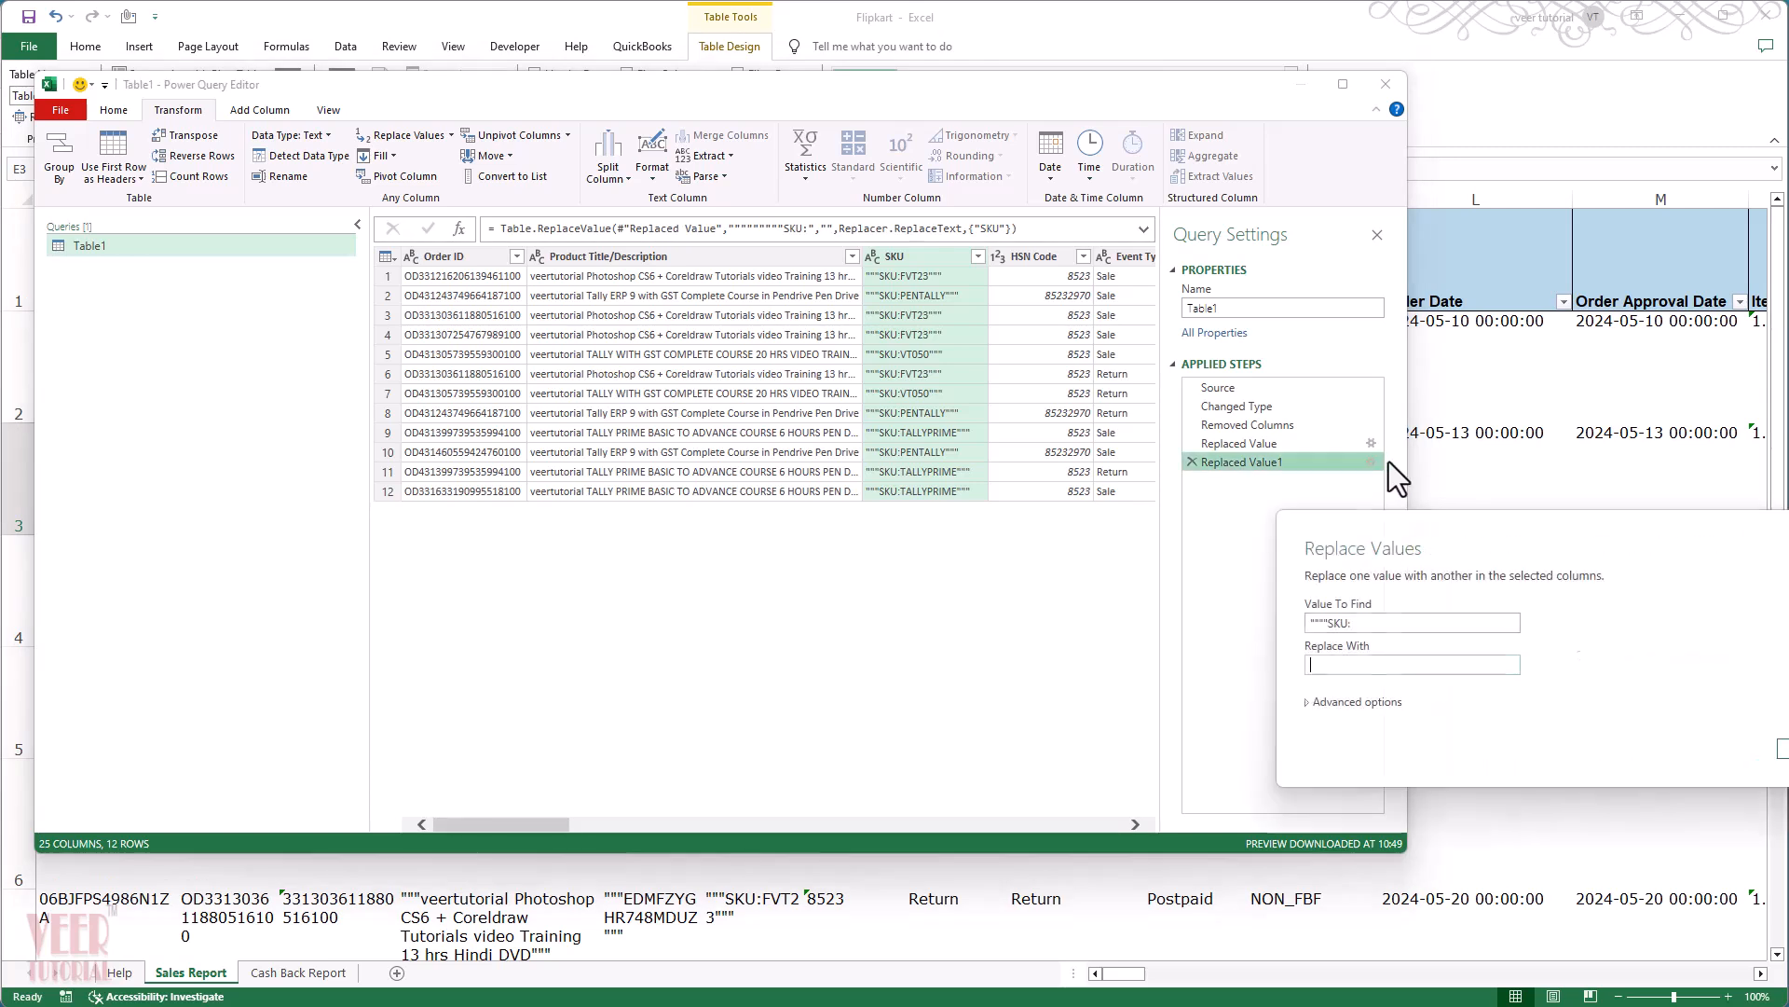
left_click_drag(1552, 524, 1141, 541)
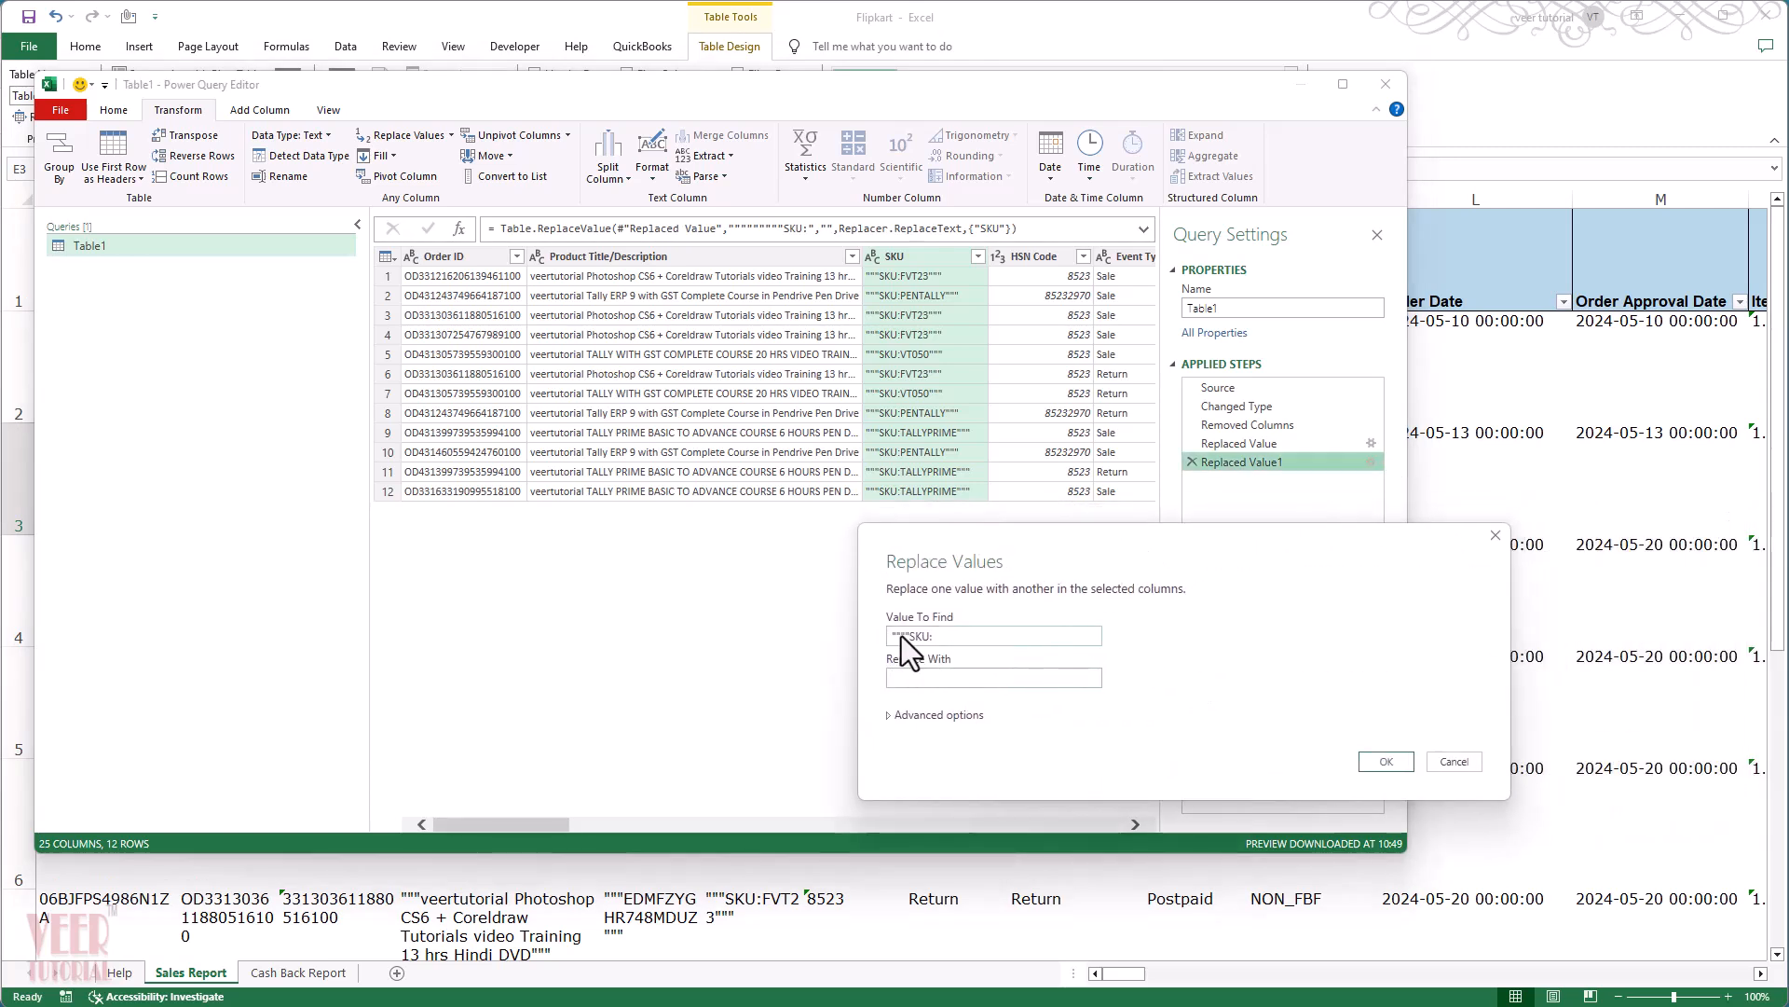
left_click_drag(957, 642, 840, 645)
type("\"")
left_click(1380, 762)
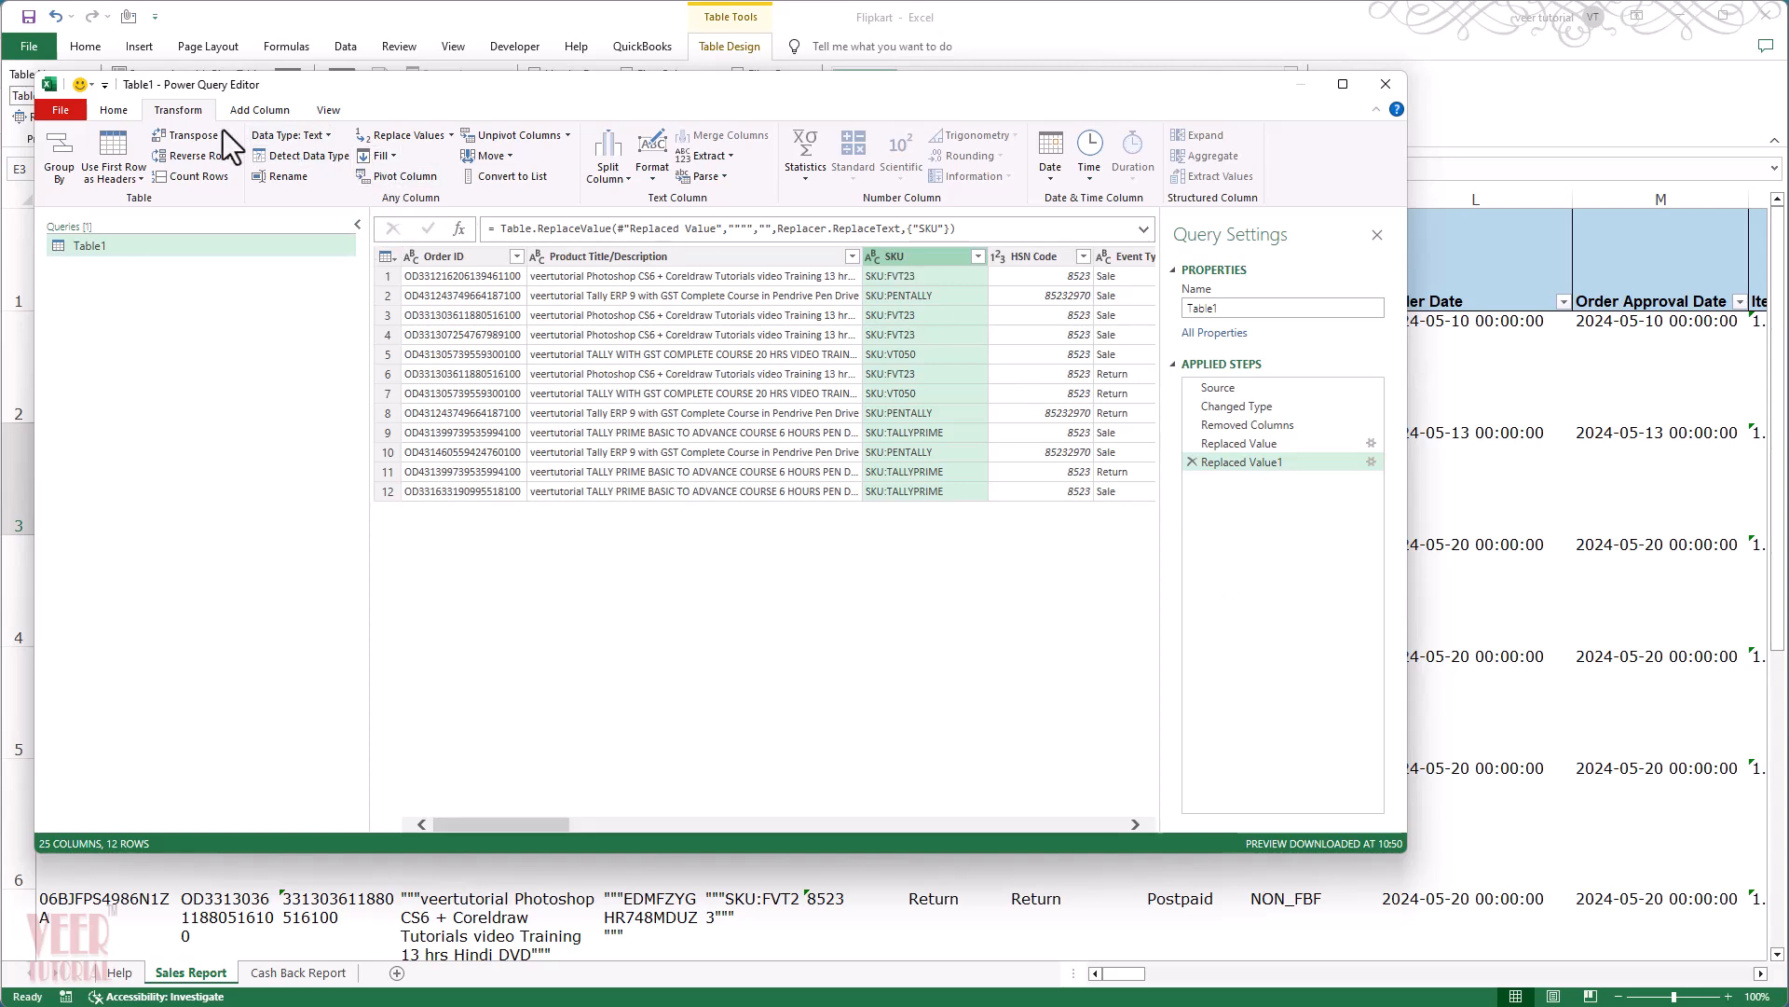
Step: Replace the prefix SKU: in the SKU column with nothing
left_click(410, 136)
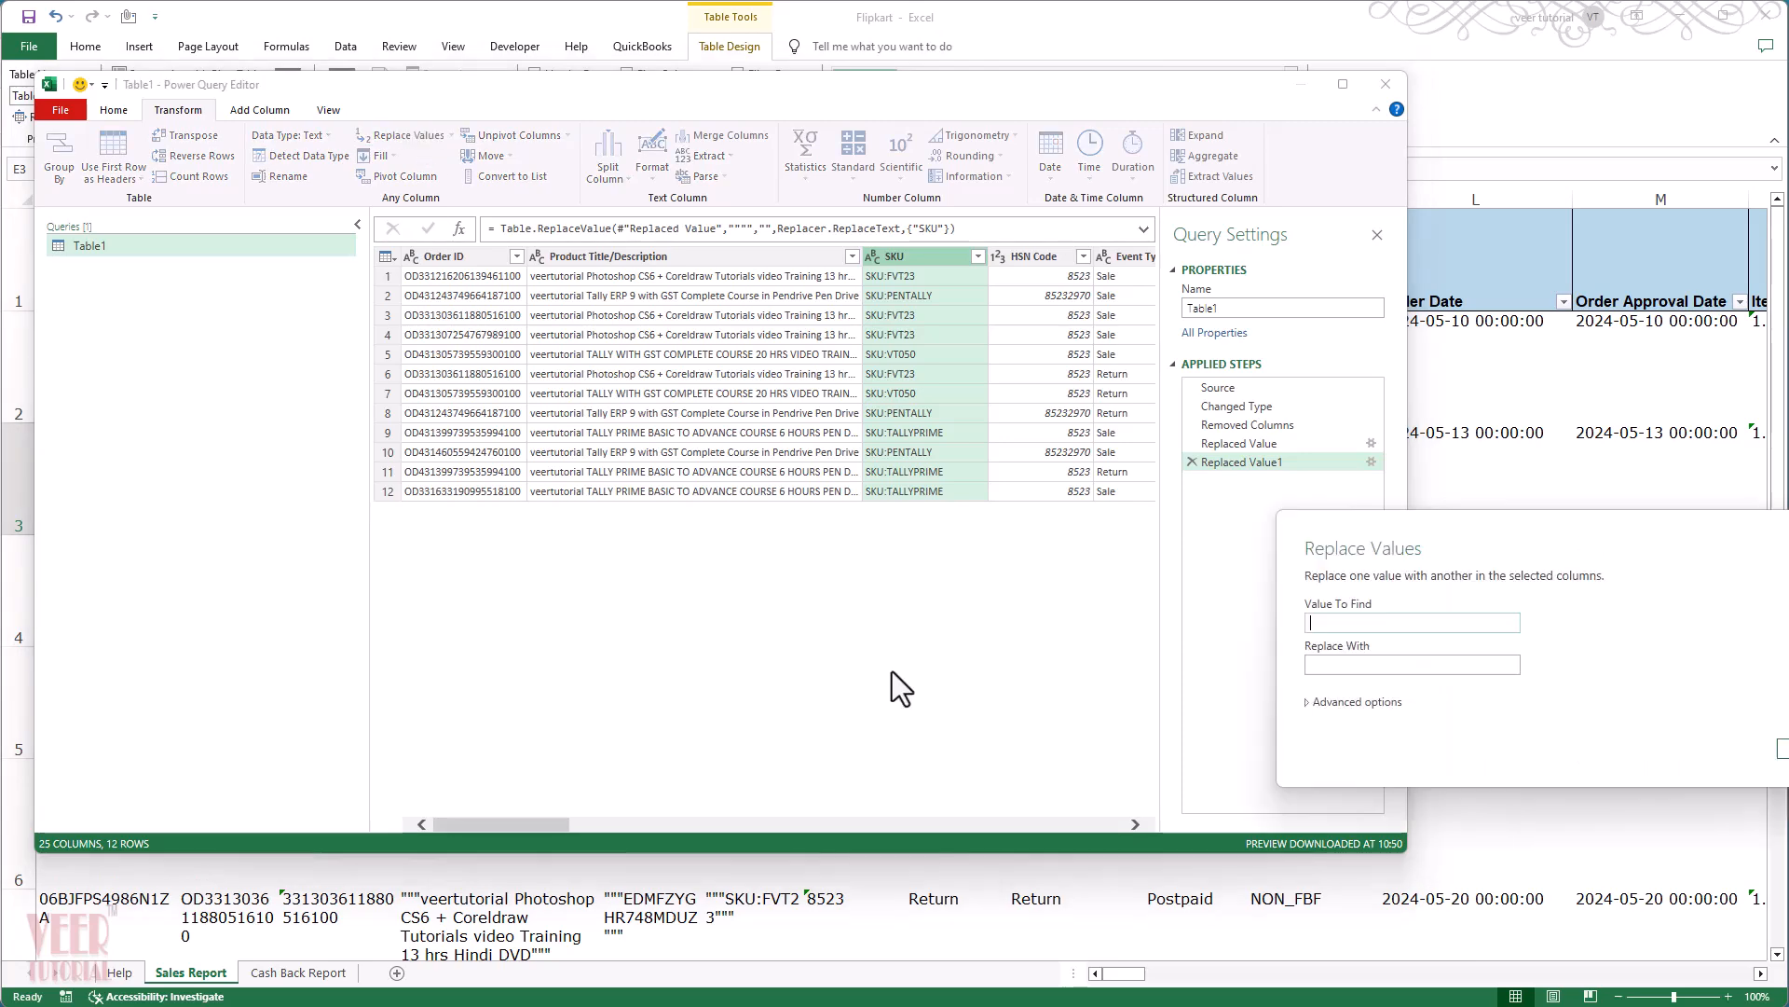
left_click_drag(1550, 529, 1144, 590)
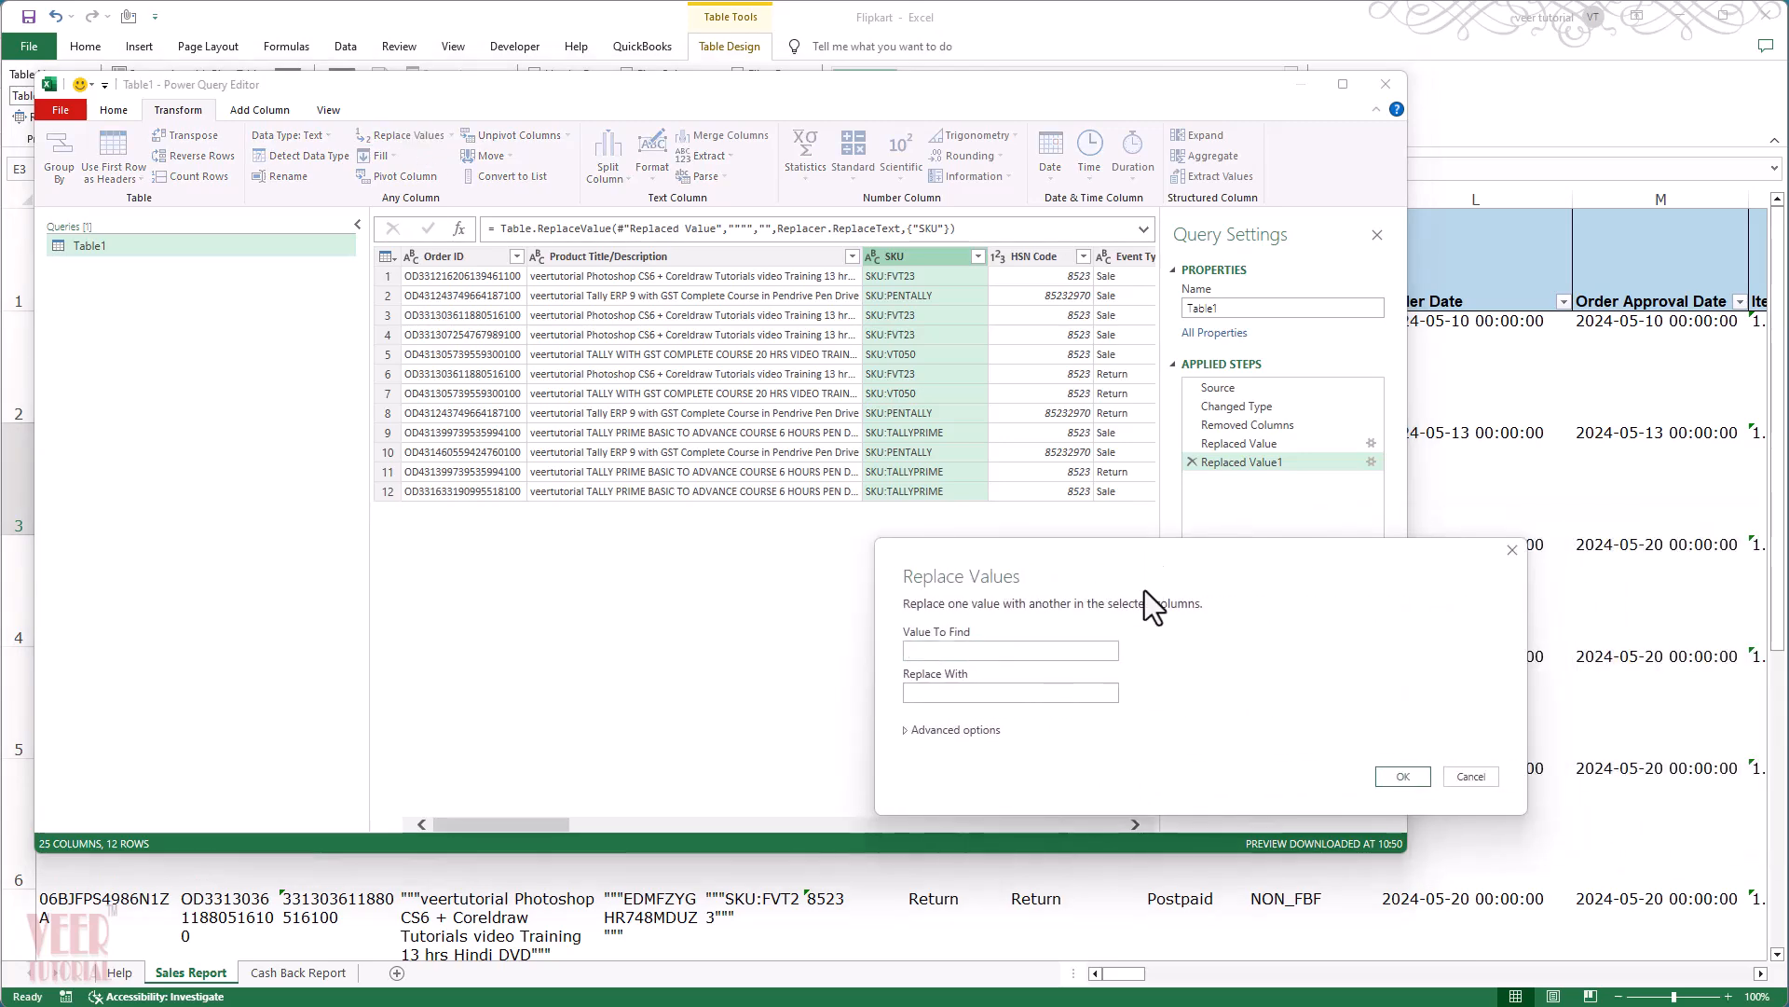
left_click(1079, 656)
type("SKU:")
left_click(1399, 779)
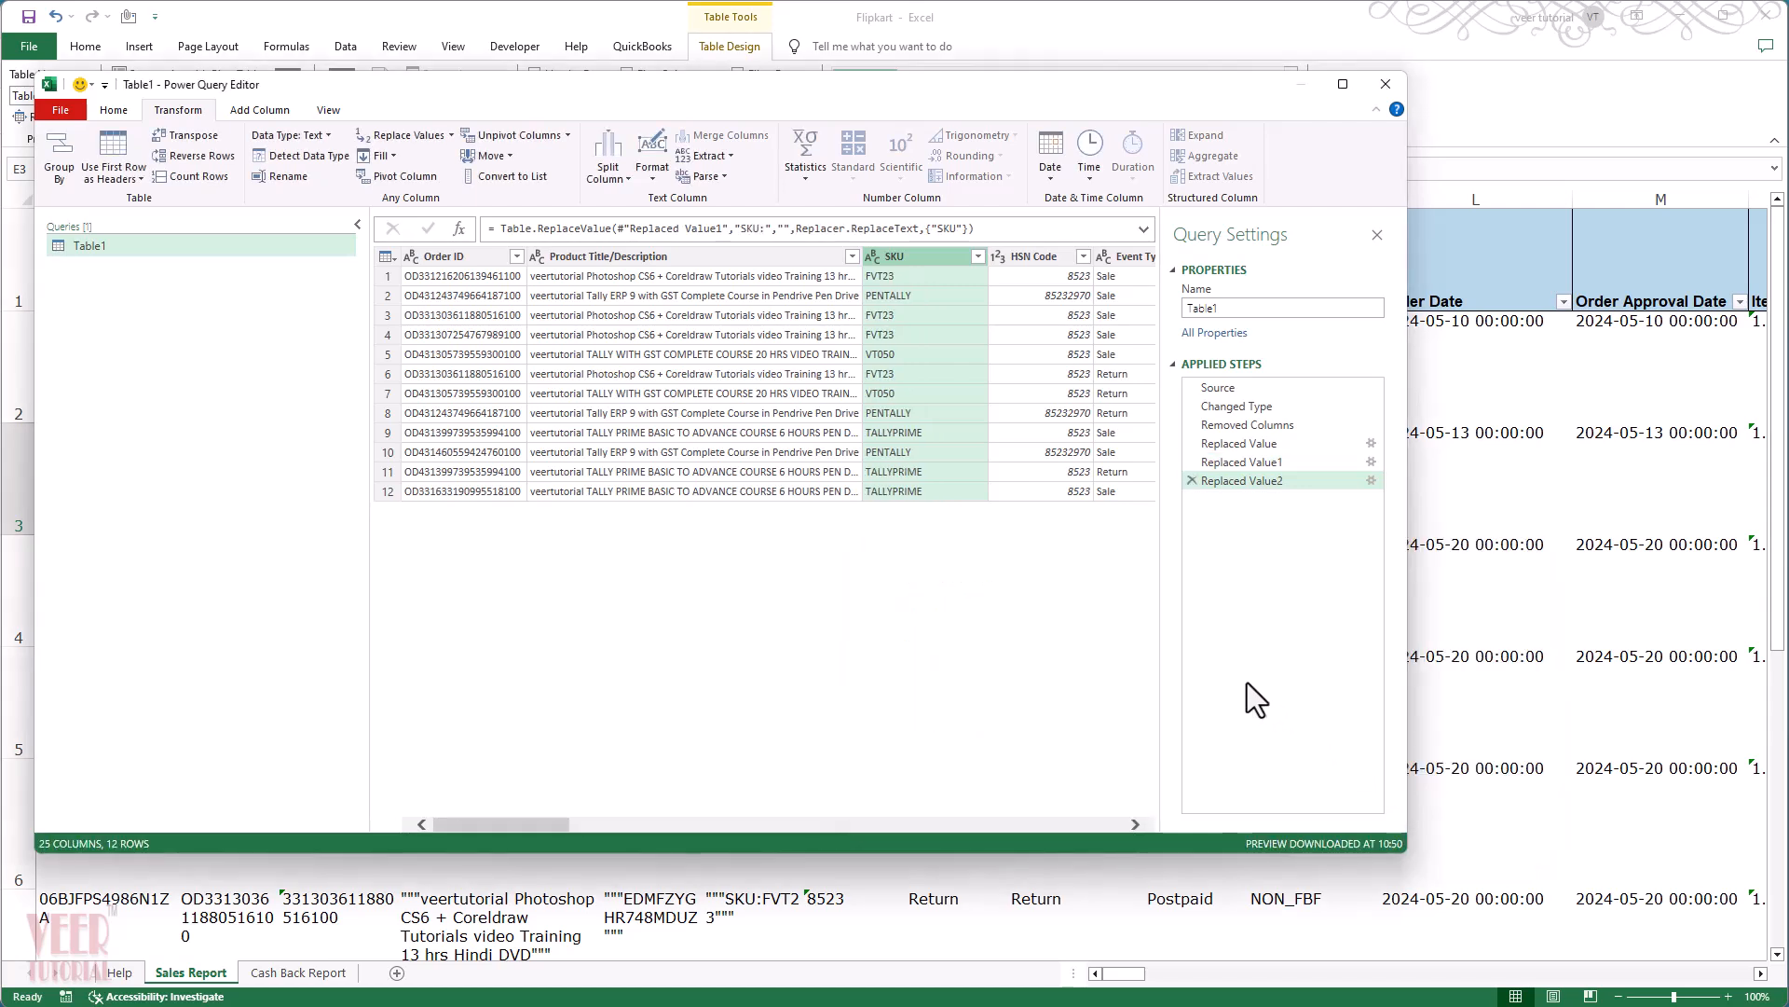
Step: Change the data type of the Order Date column to Date
left_click(1135, 824)
left_click_drag(654, 820, 730, 835)
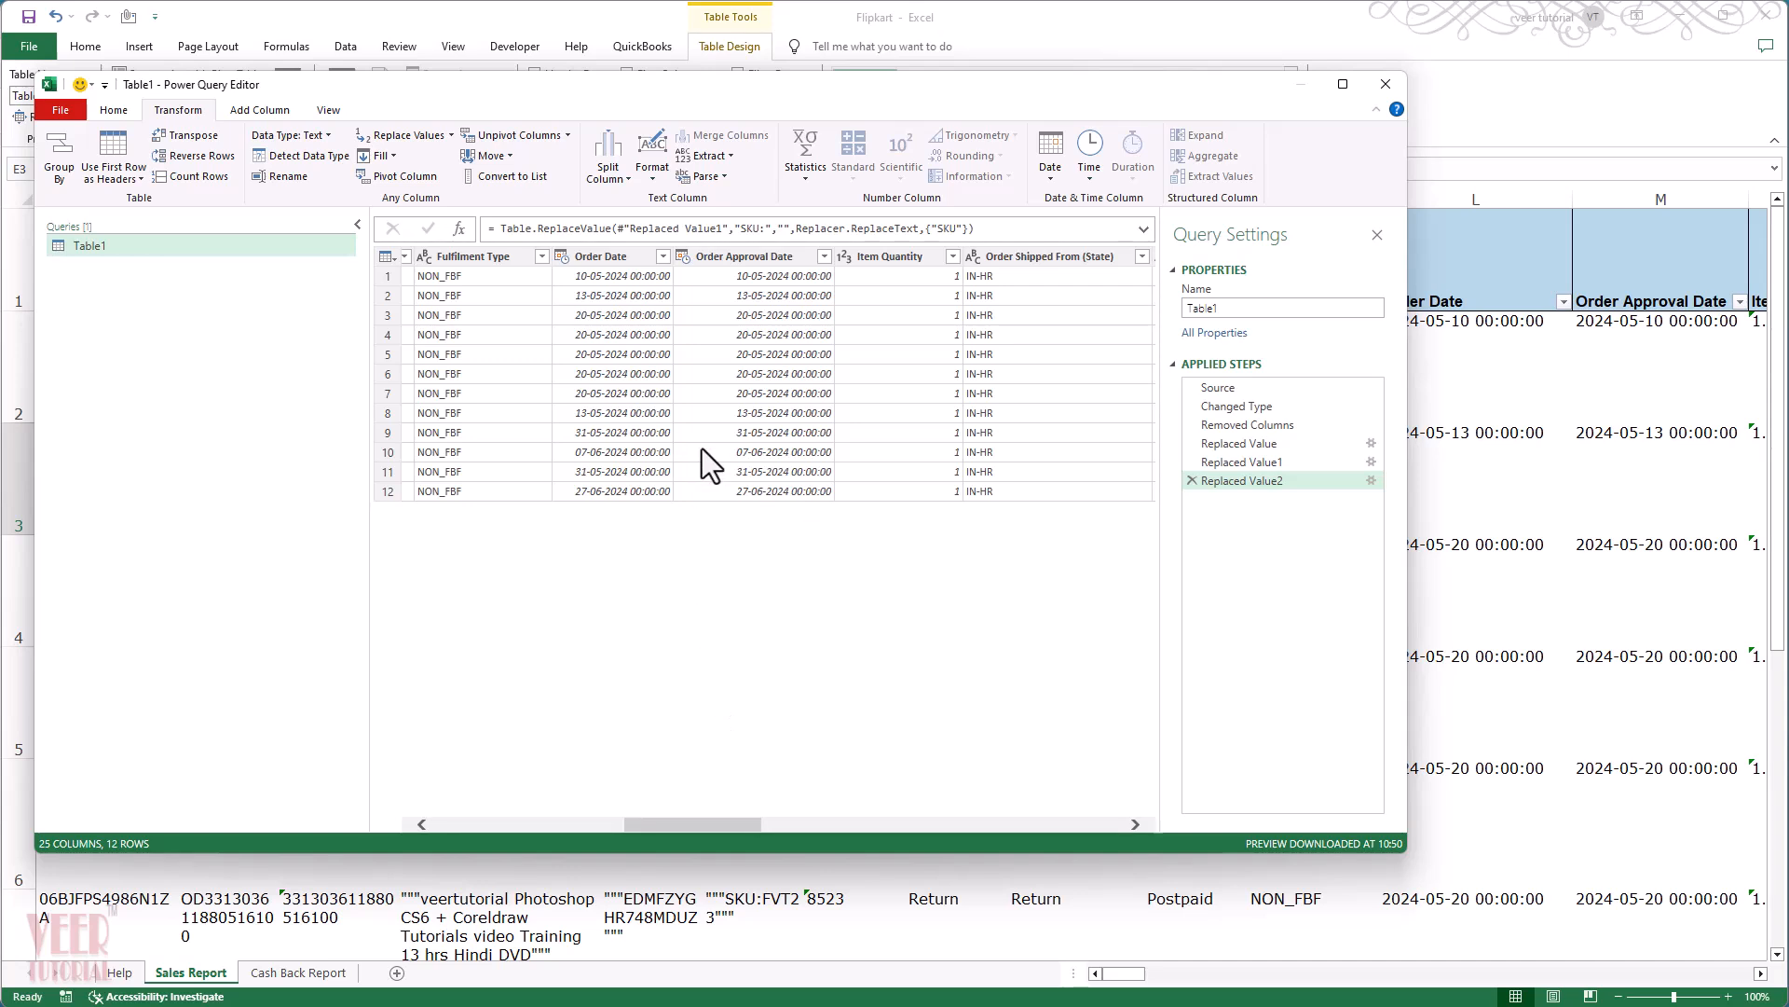
left_click(621, 255)
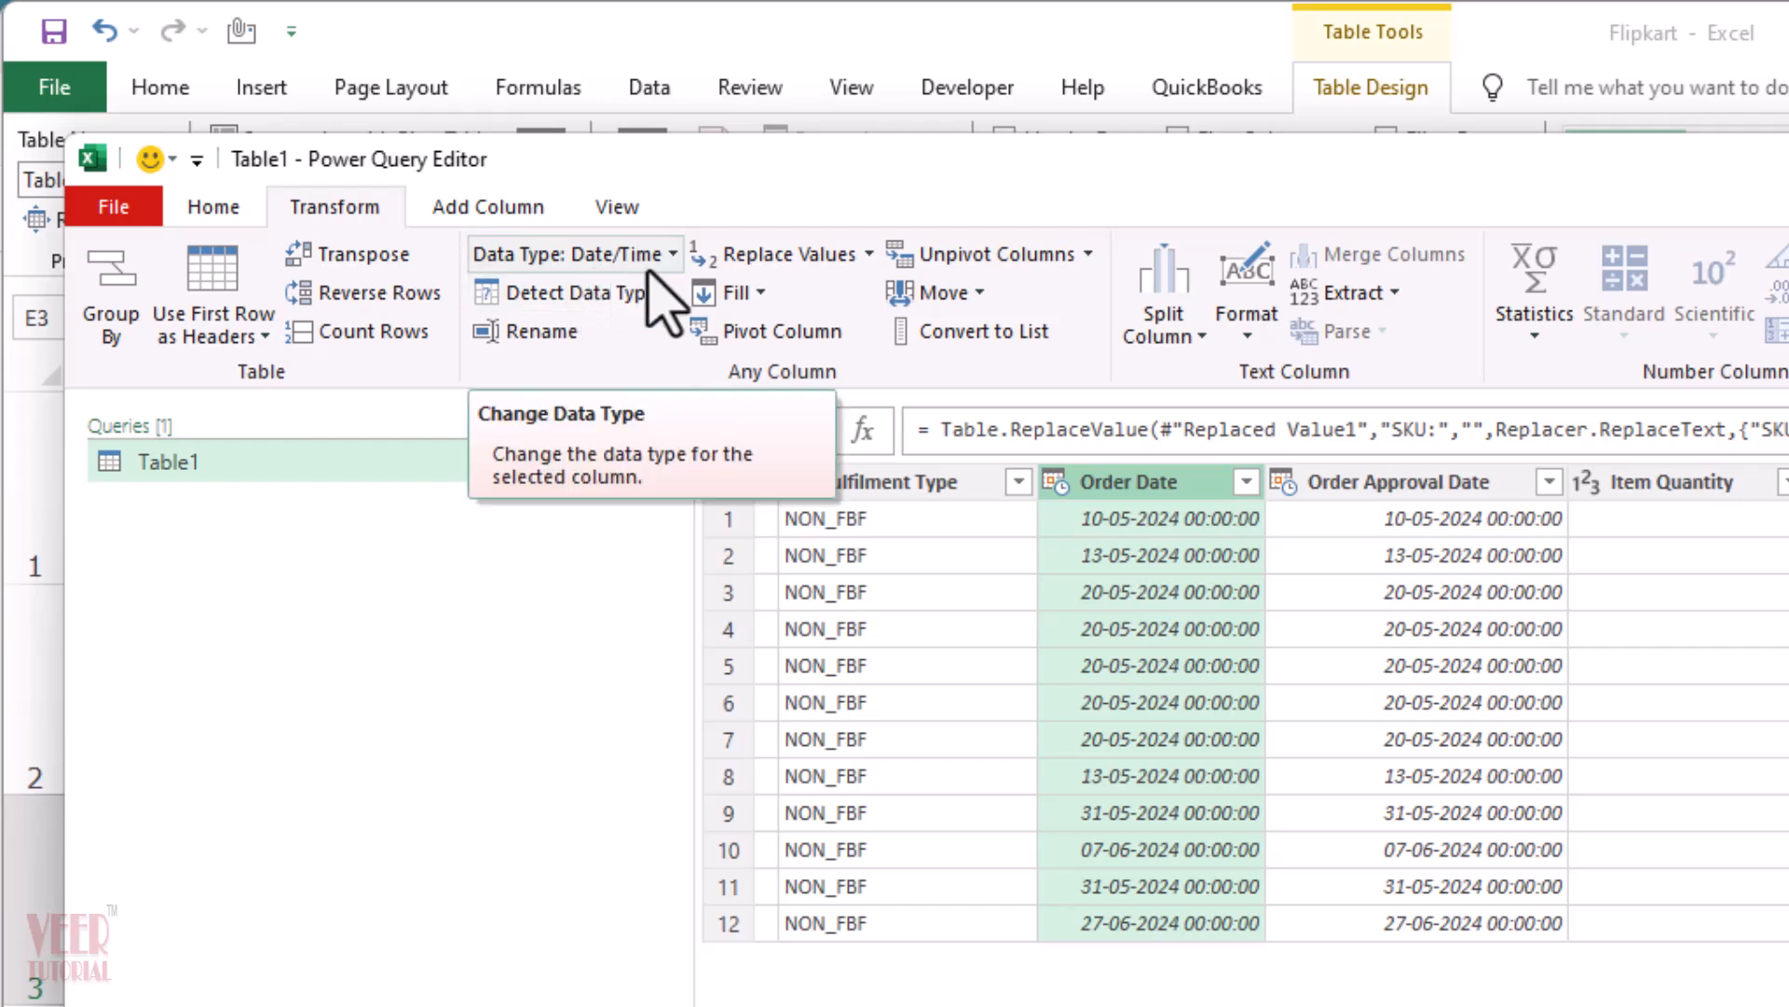
left_click(675, 257)
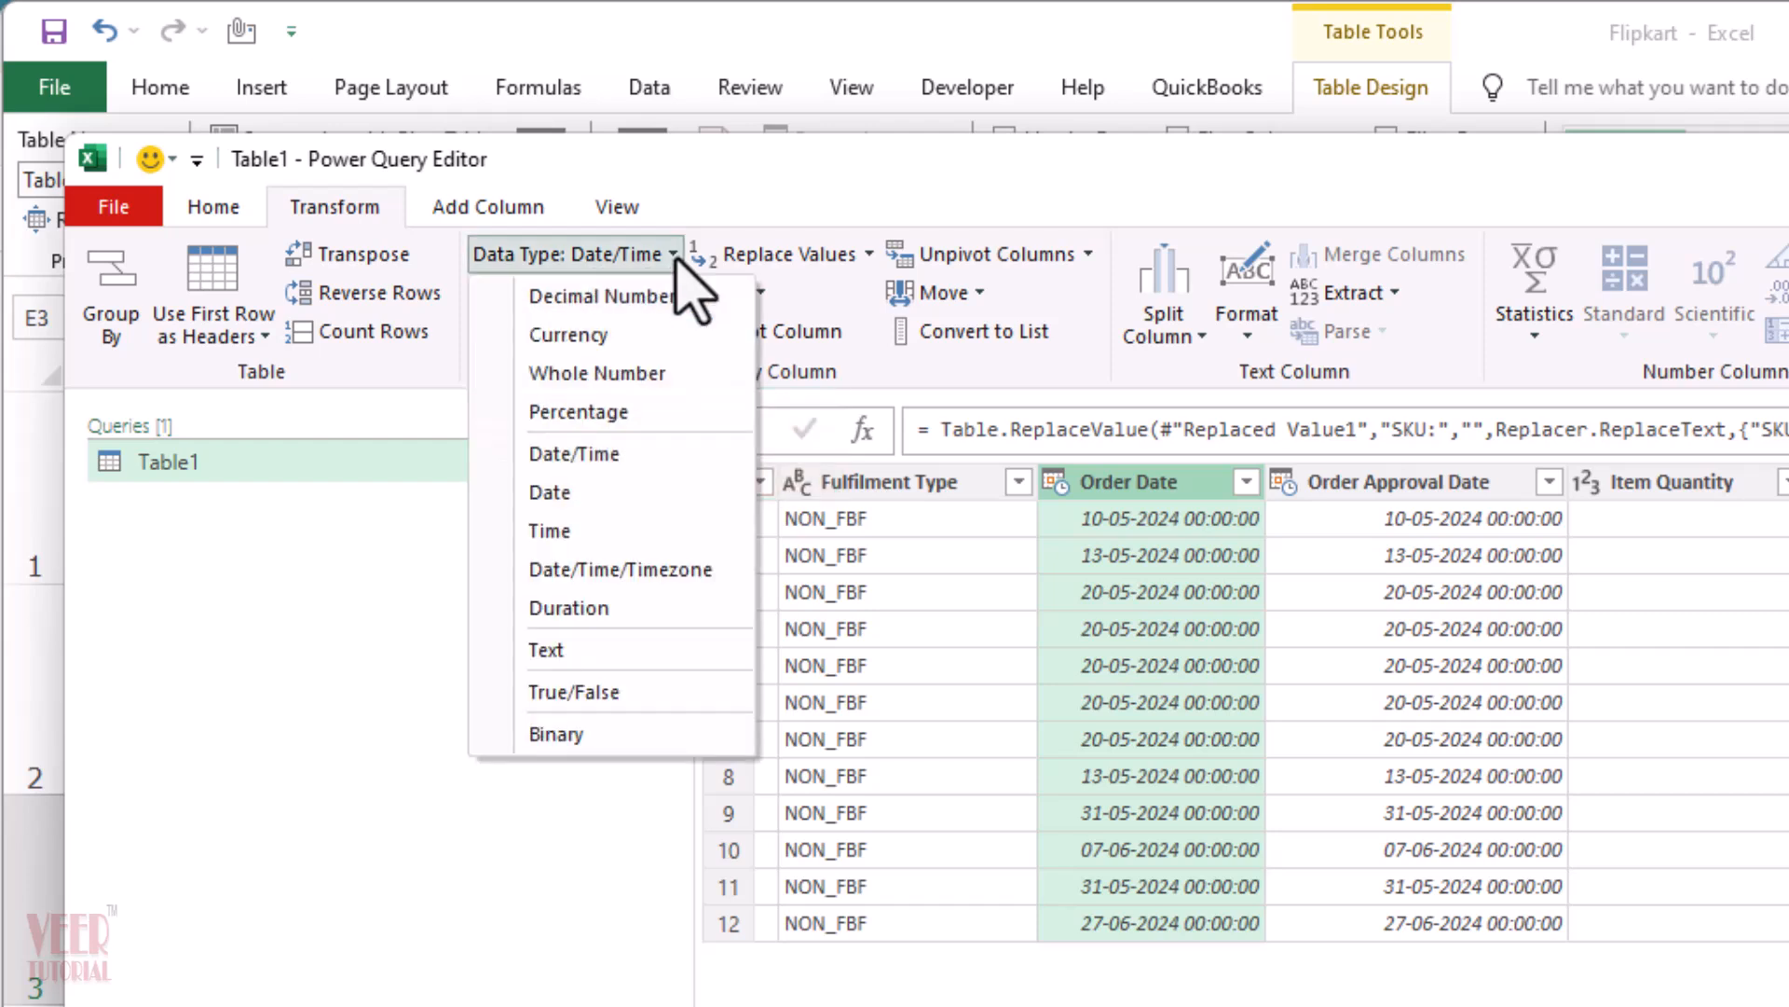
left_click(647, 492)
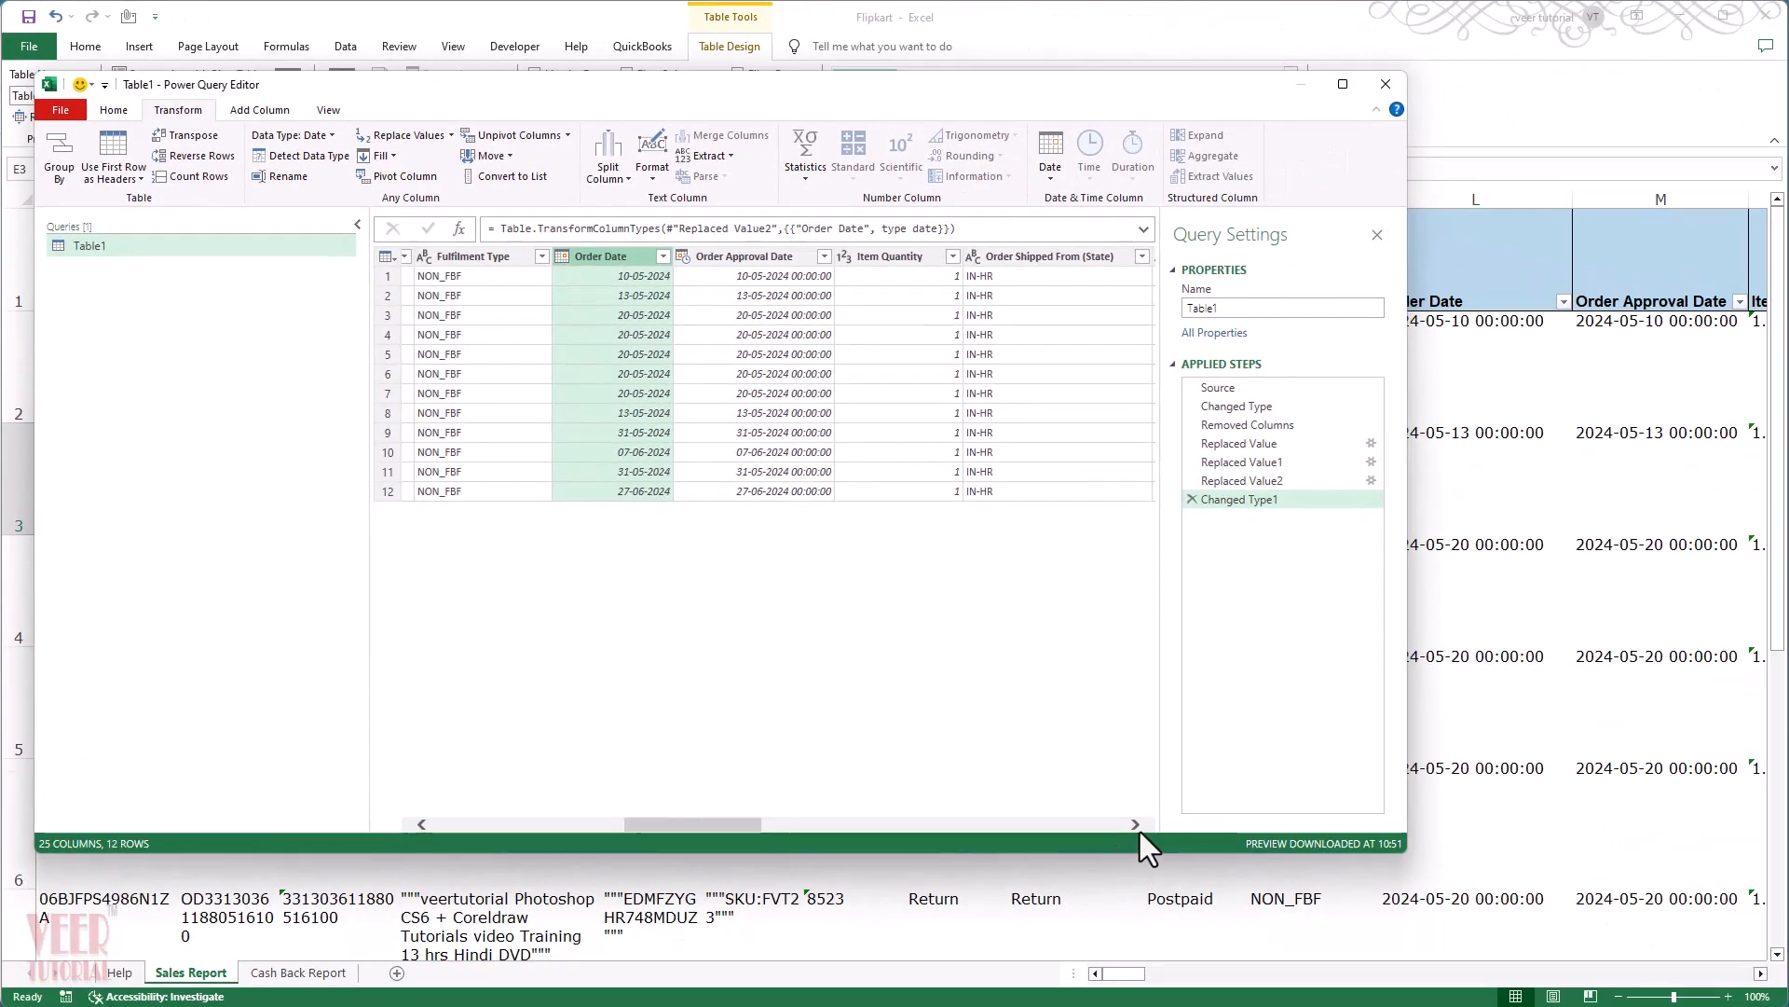
Step: Filter the Event Type column to keep only Sale rows, excluding Return
left_click_drag(1137, 824, 1136, 824)
left_click(1137, 824)
left_click(1137, 825)
left_click_drag(874, 825, 522, 820)
left_click(1135, 825)
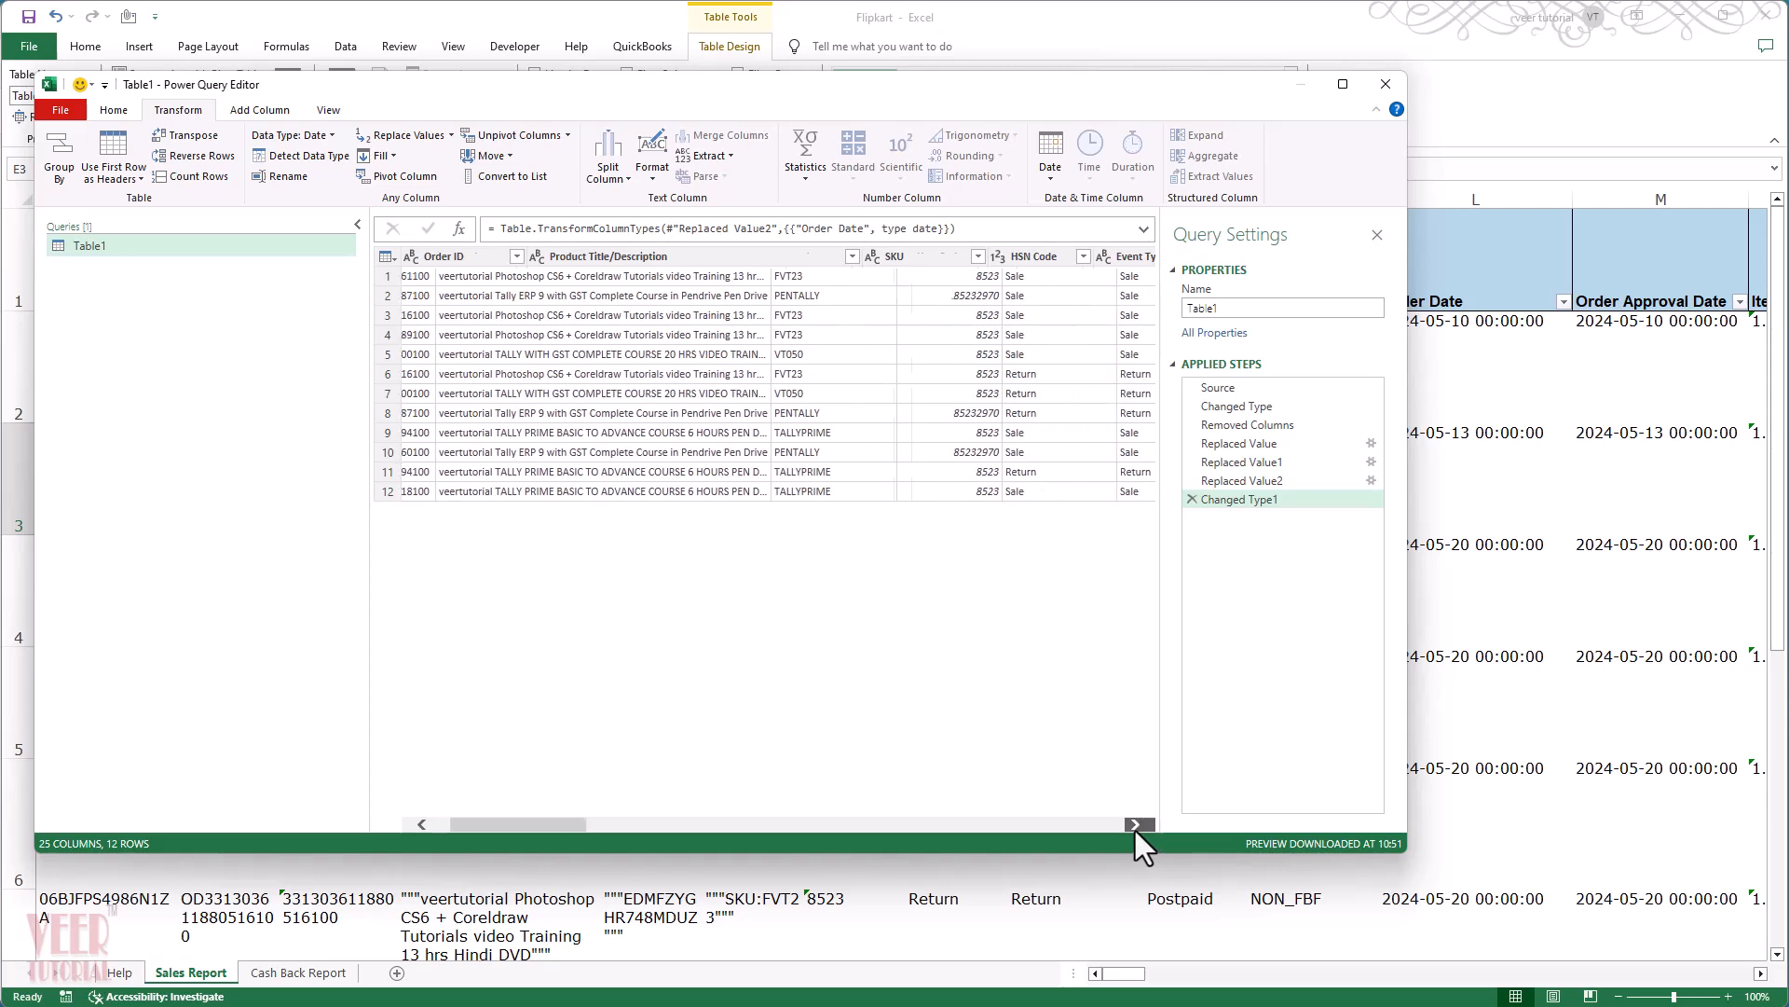
left_click(1135, 825)
left_click(1135, 825)
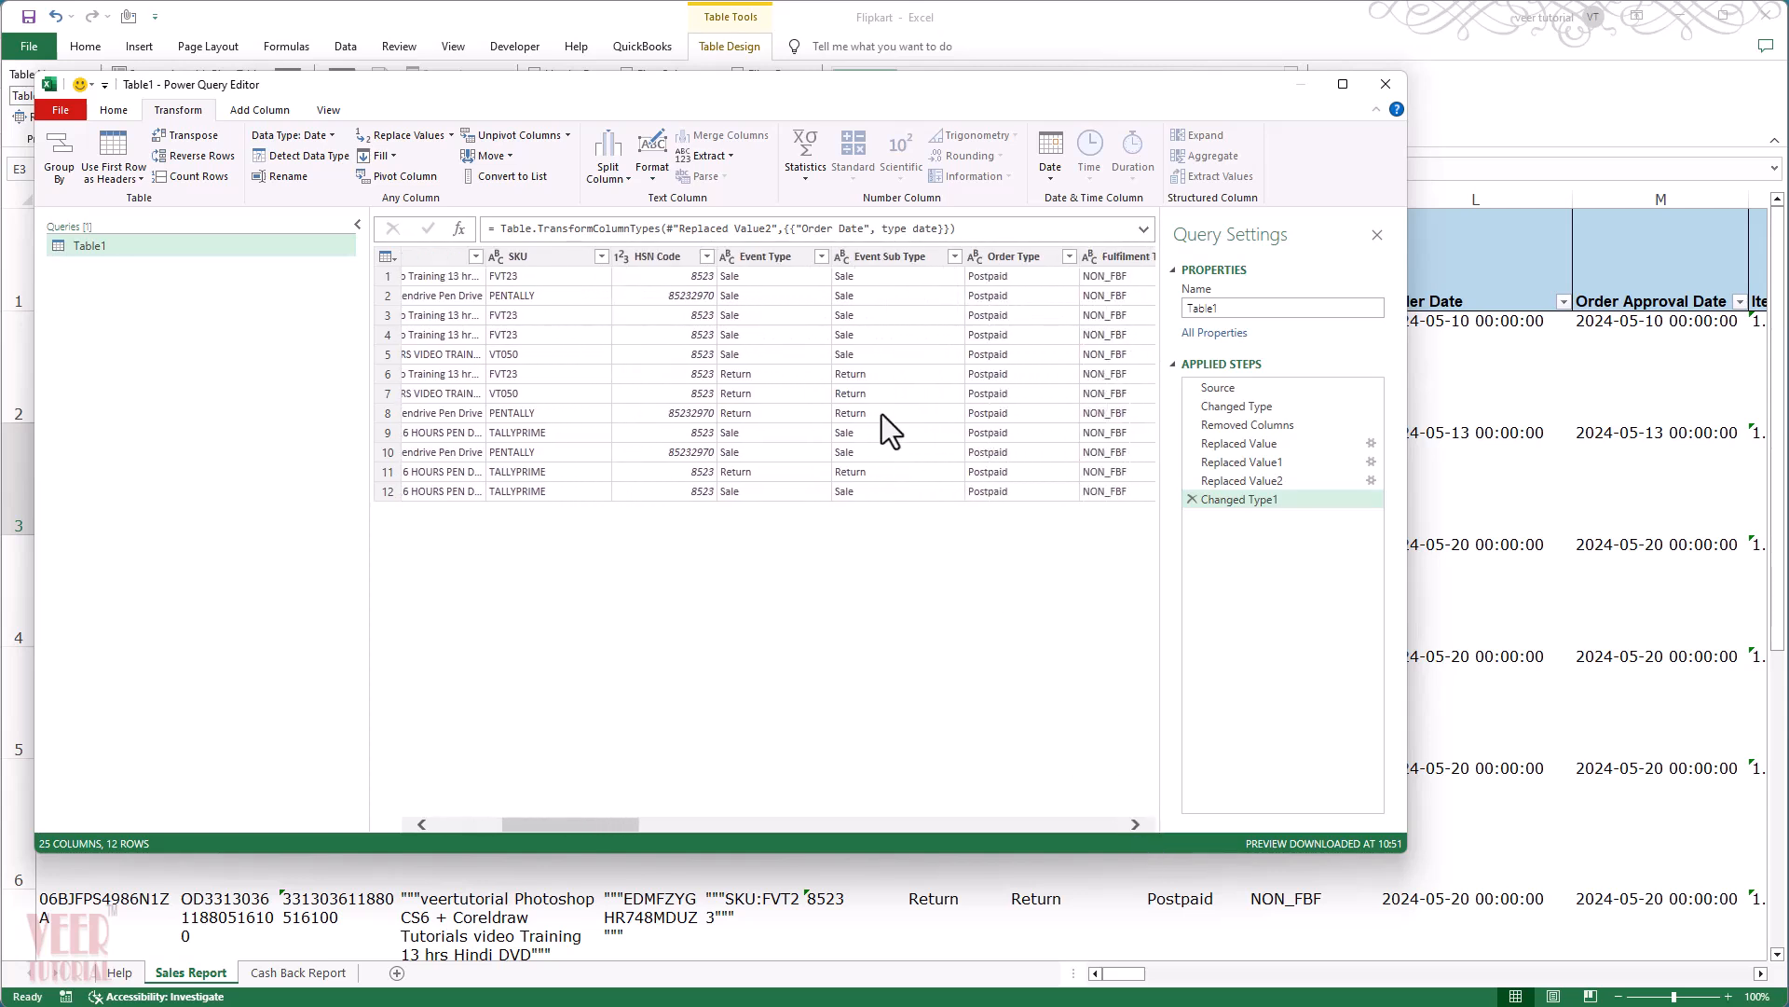
left_click(753, 299)
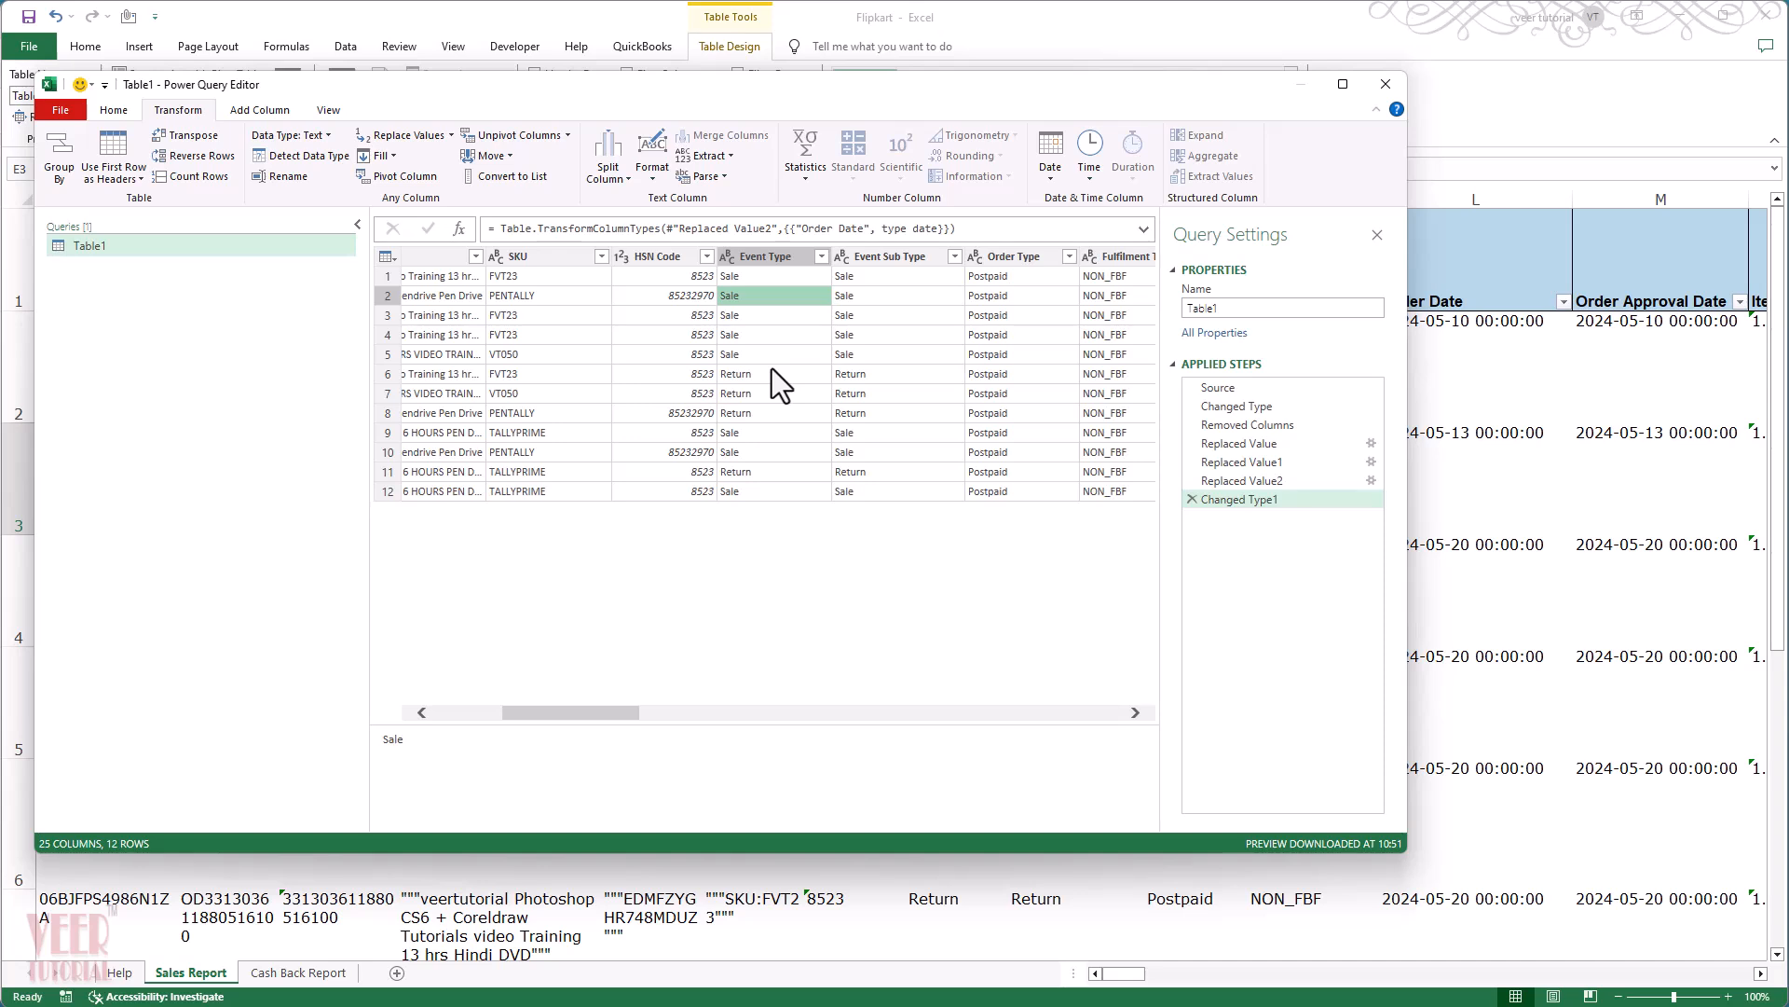
left_click(821, 256)
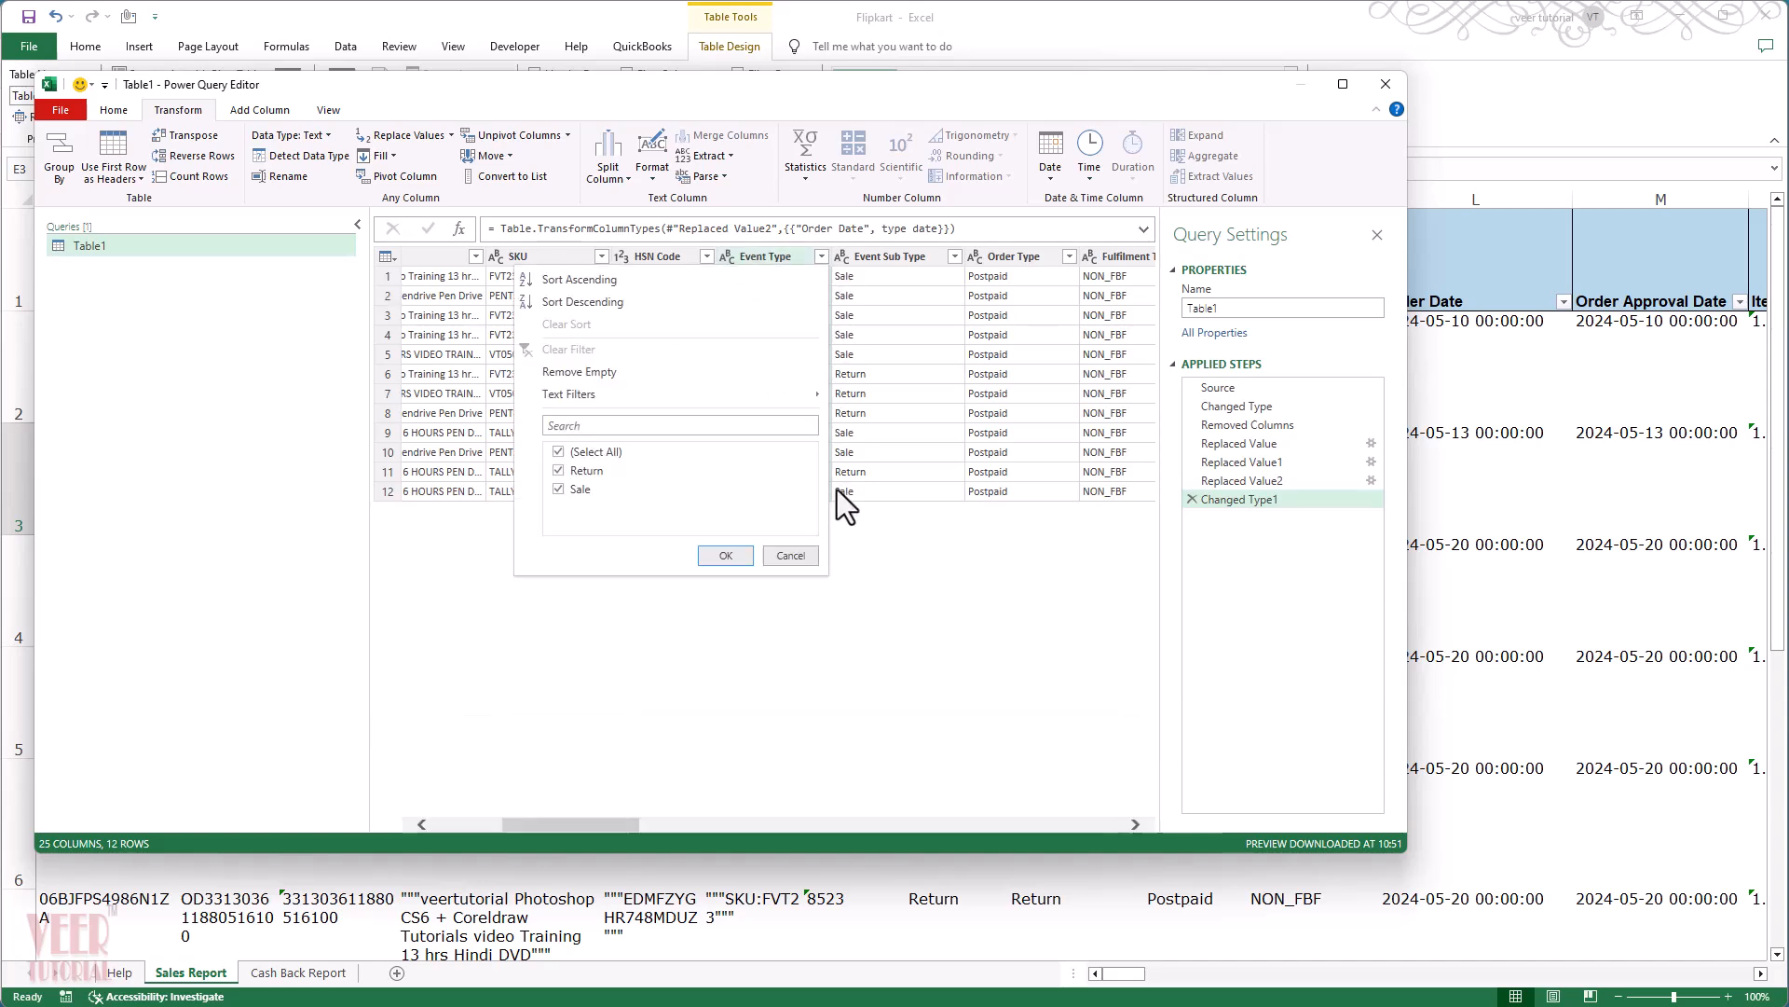
left_click(823, 256)
left_click(824, 261)
left_click(729, 559)
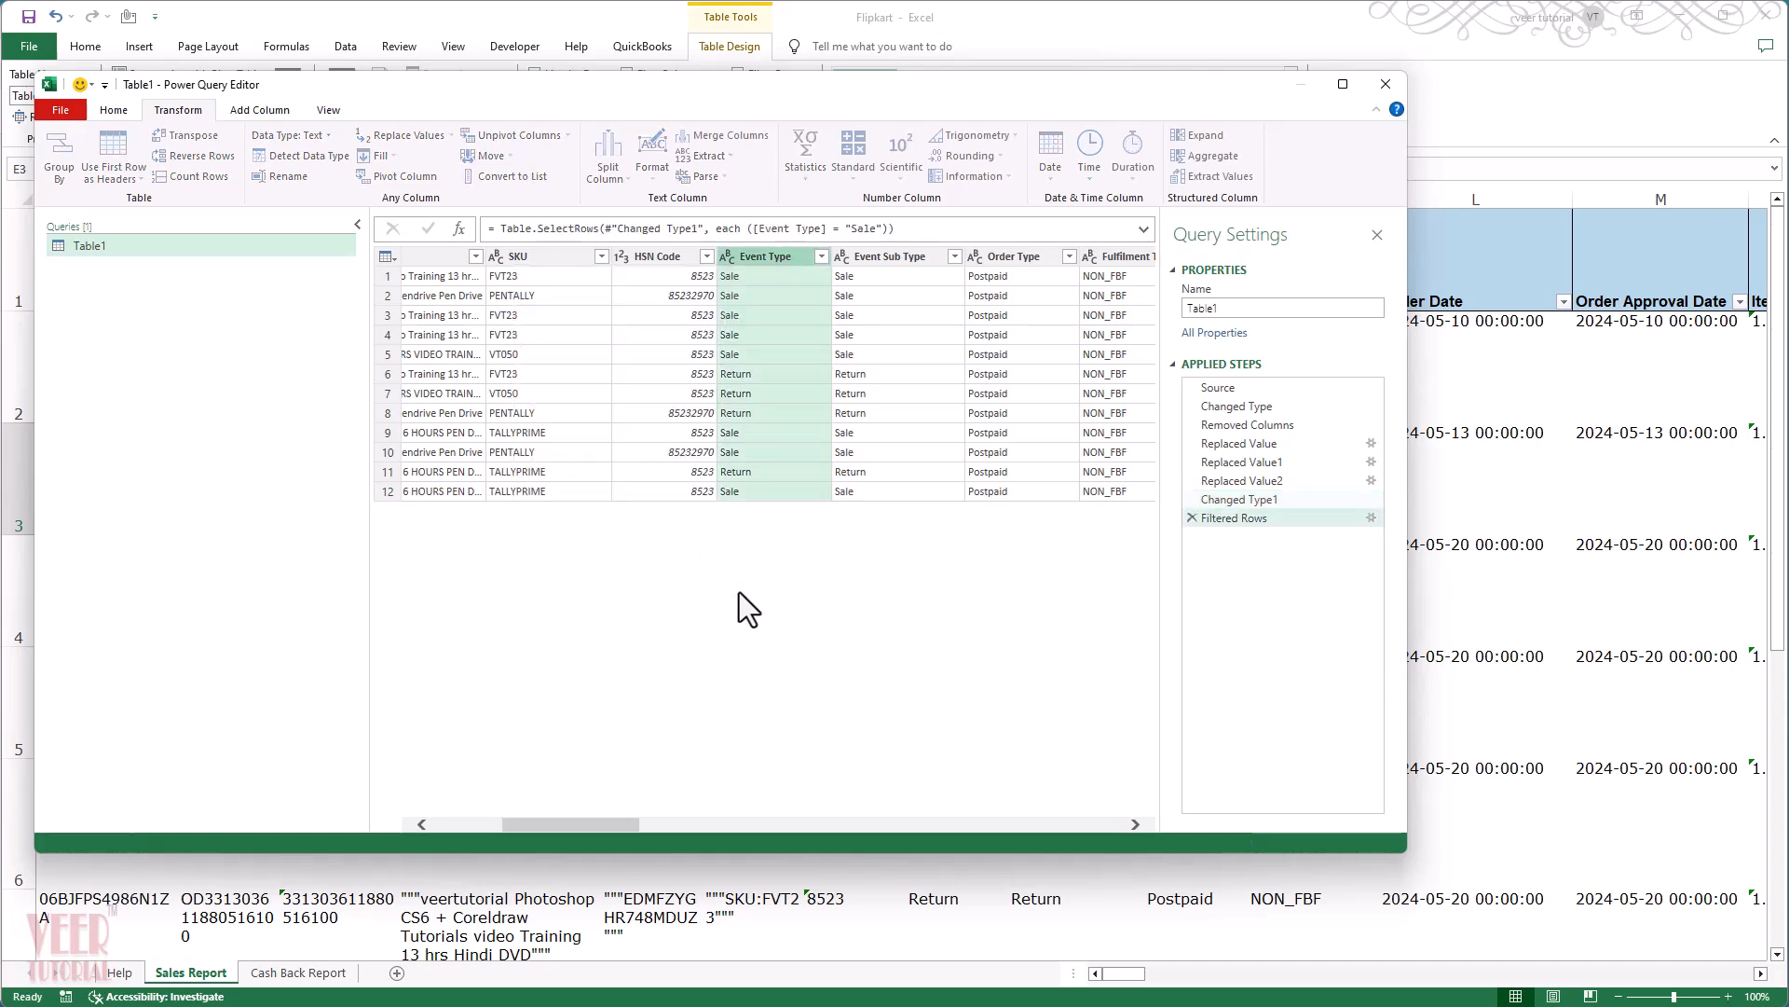
Step: Close the Power Query Editor and load the cleaned query into the Flipkart workbook
left_click(1135, 824)
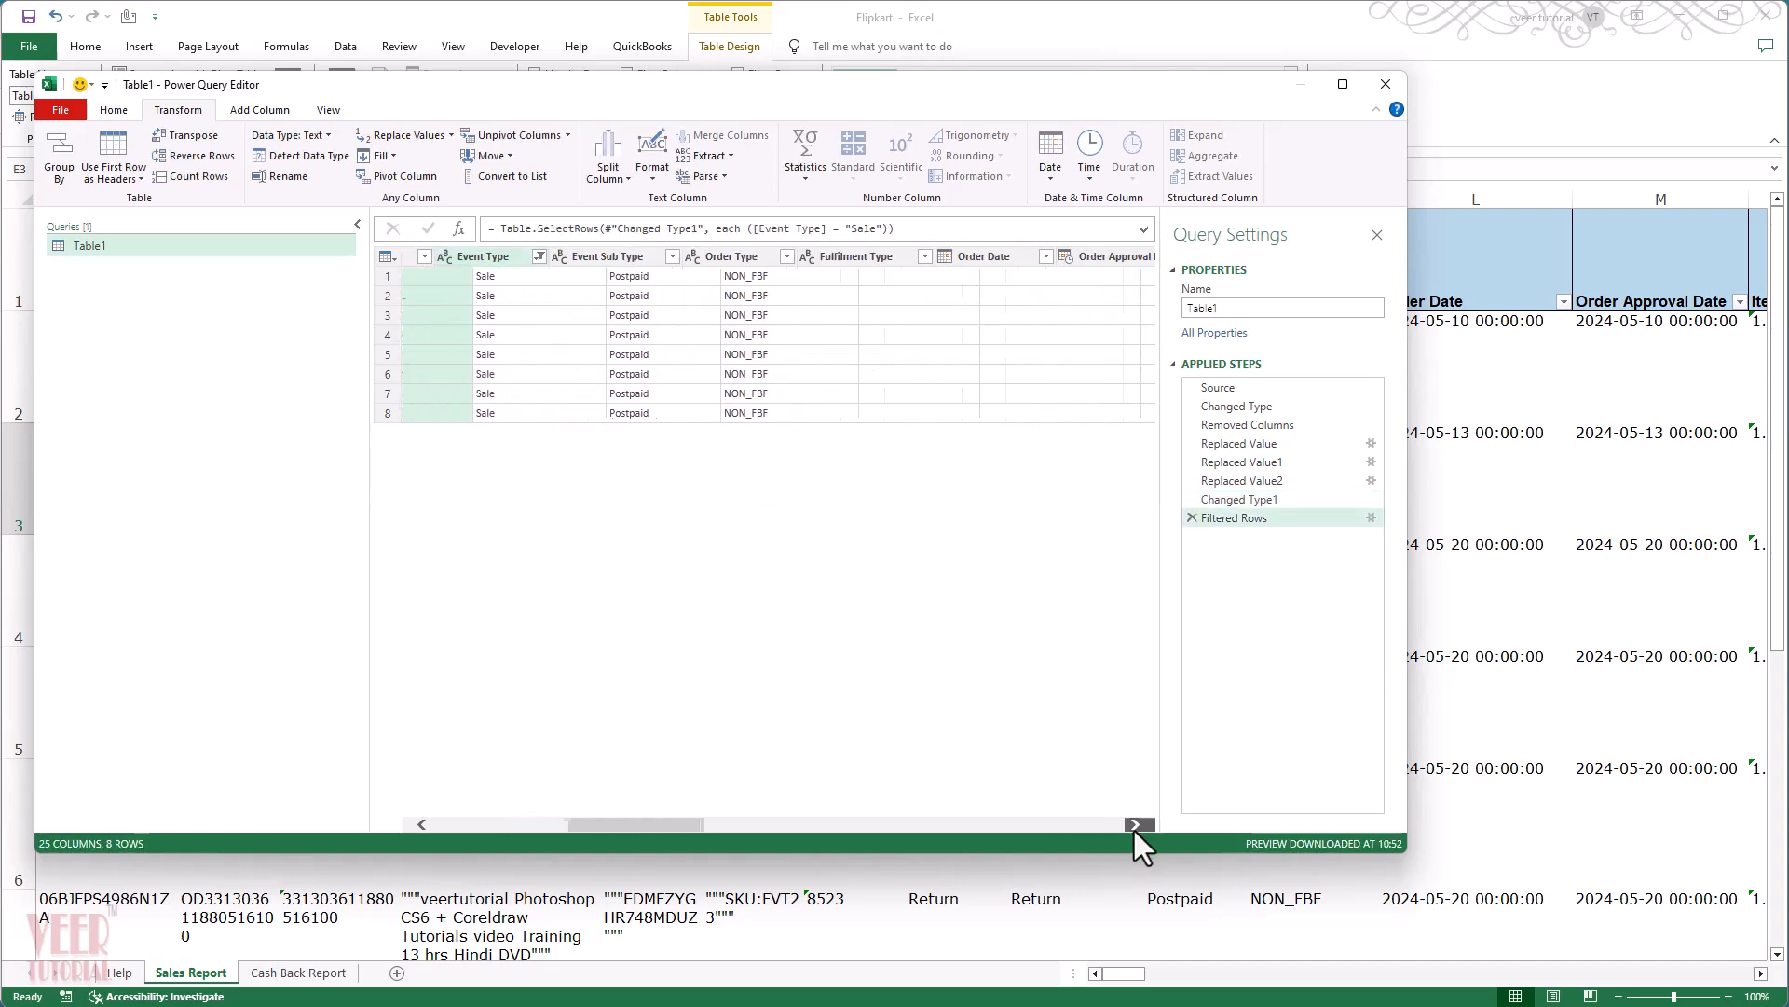
left_click(1135, 824)
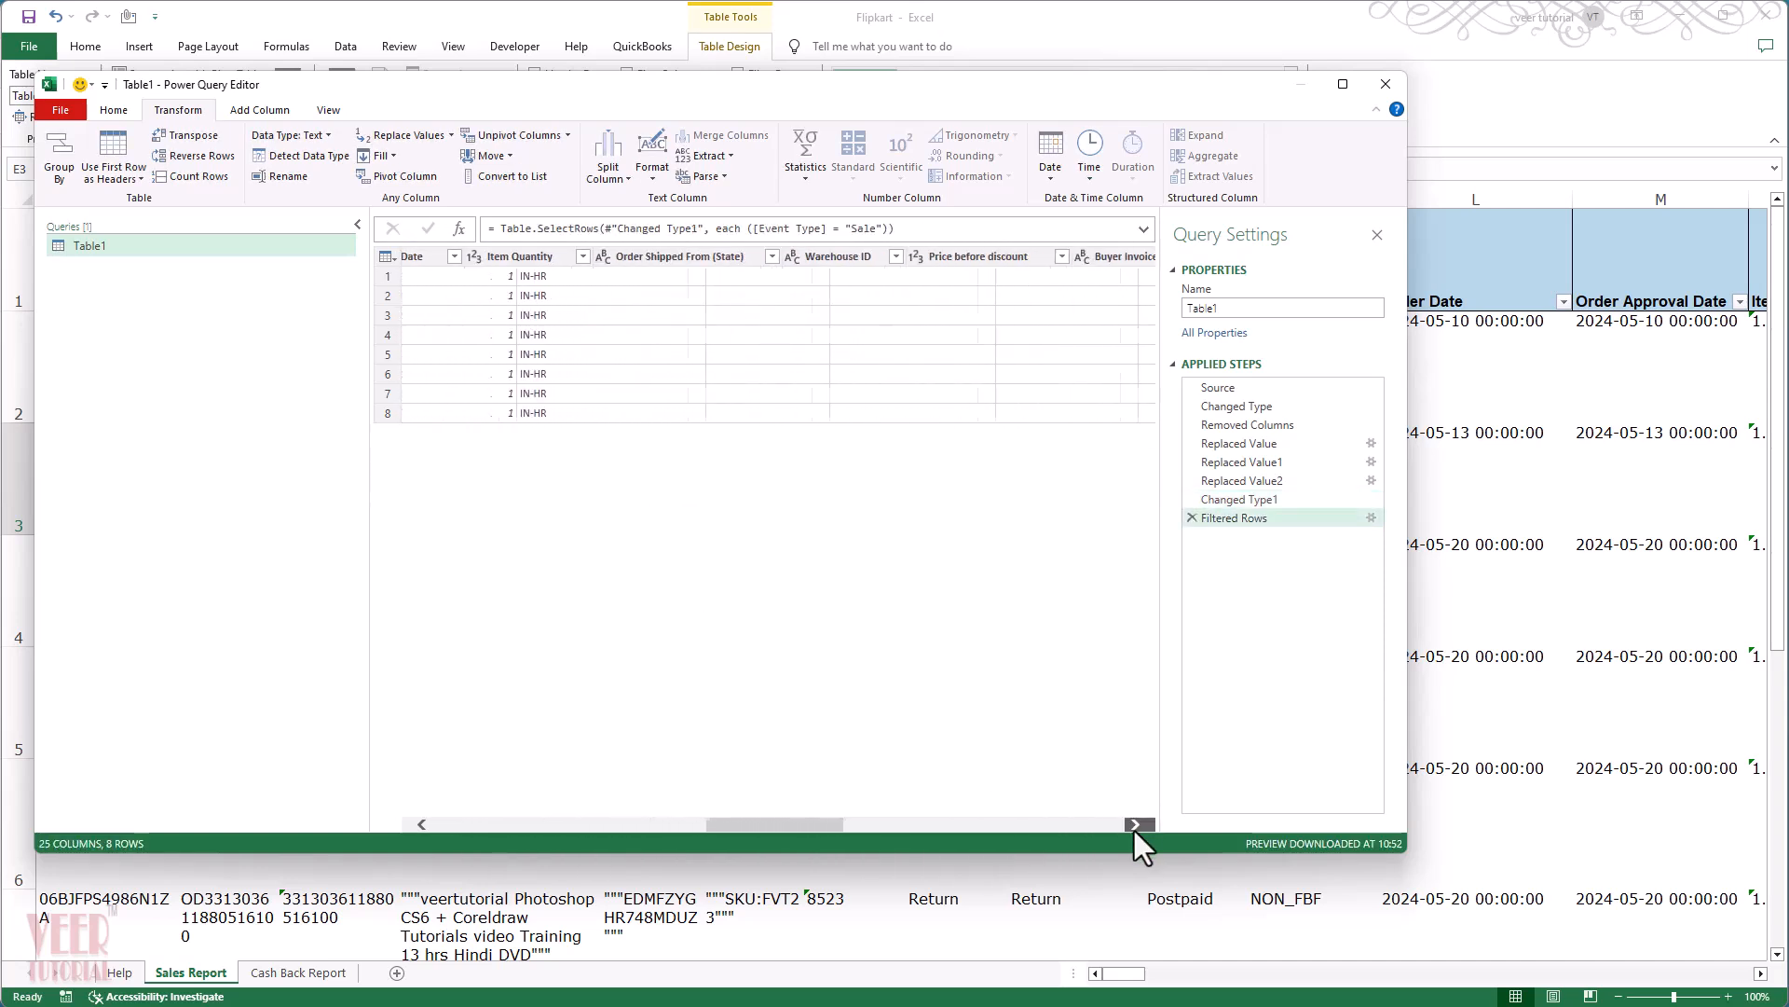
left_click(1135, 823)
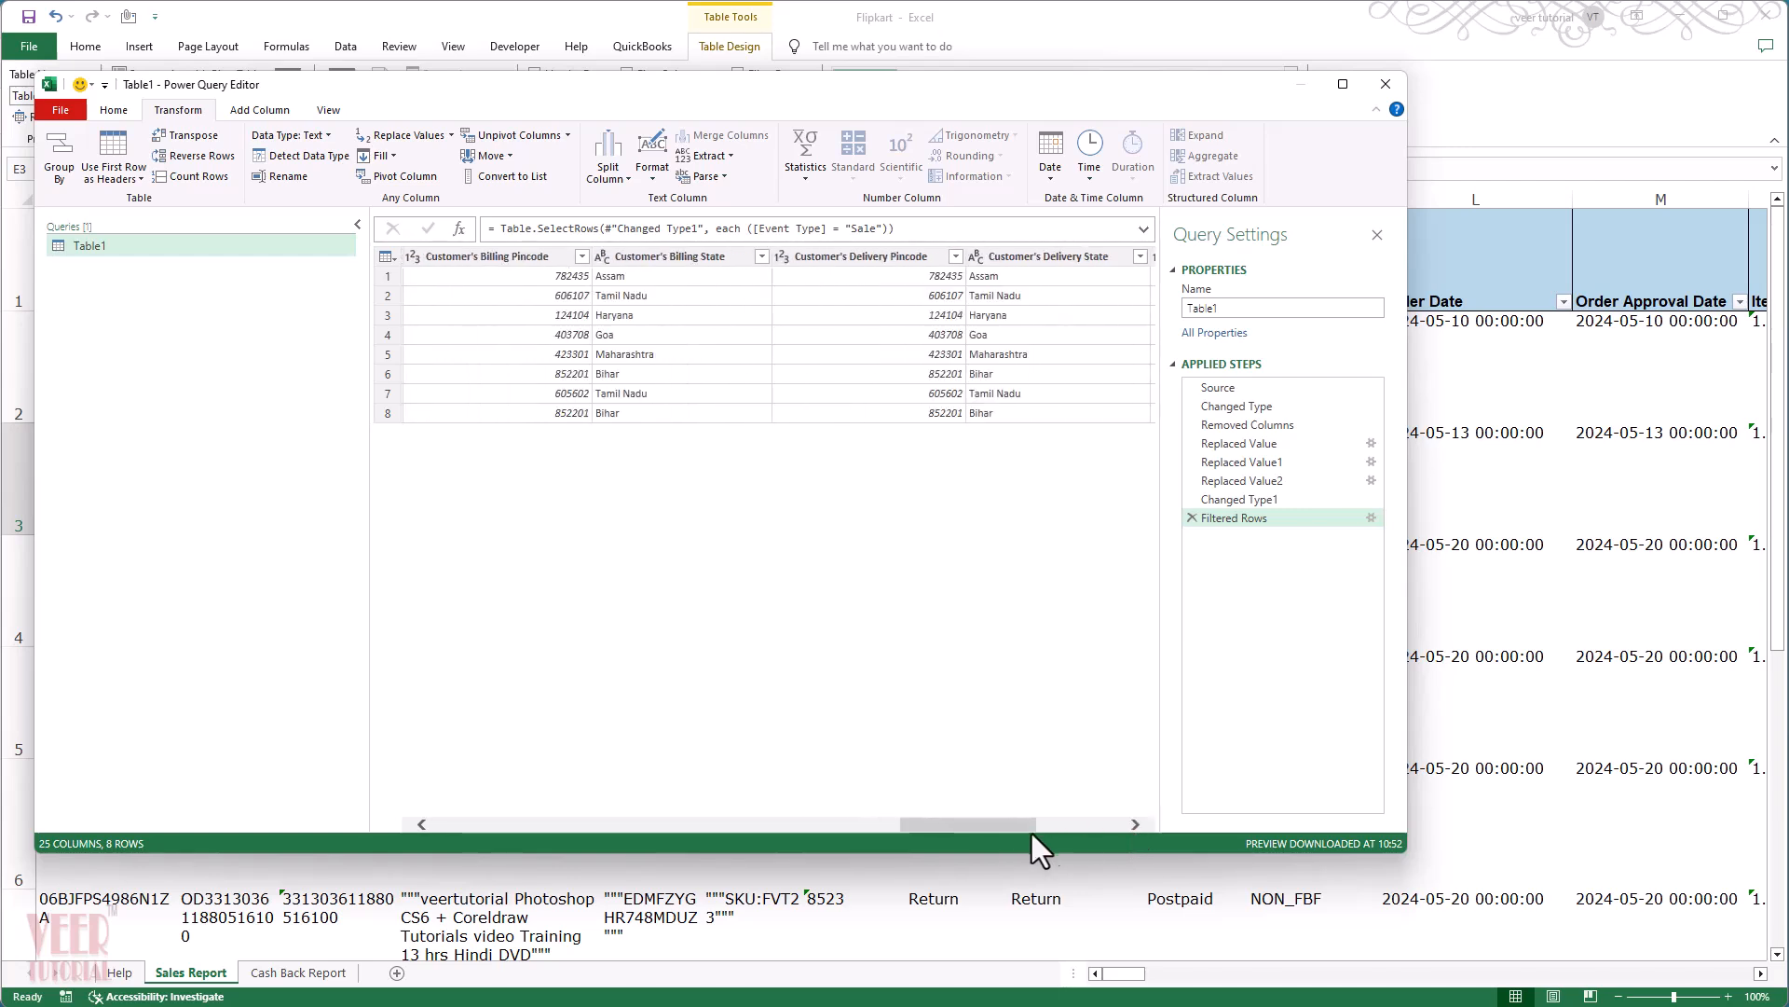
left_click_drag(999, 827, 330, 729)
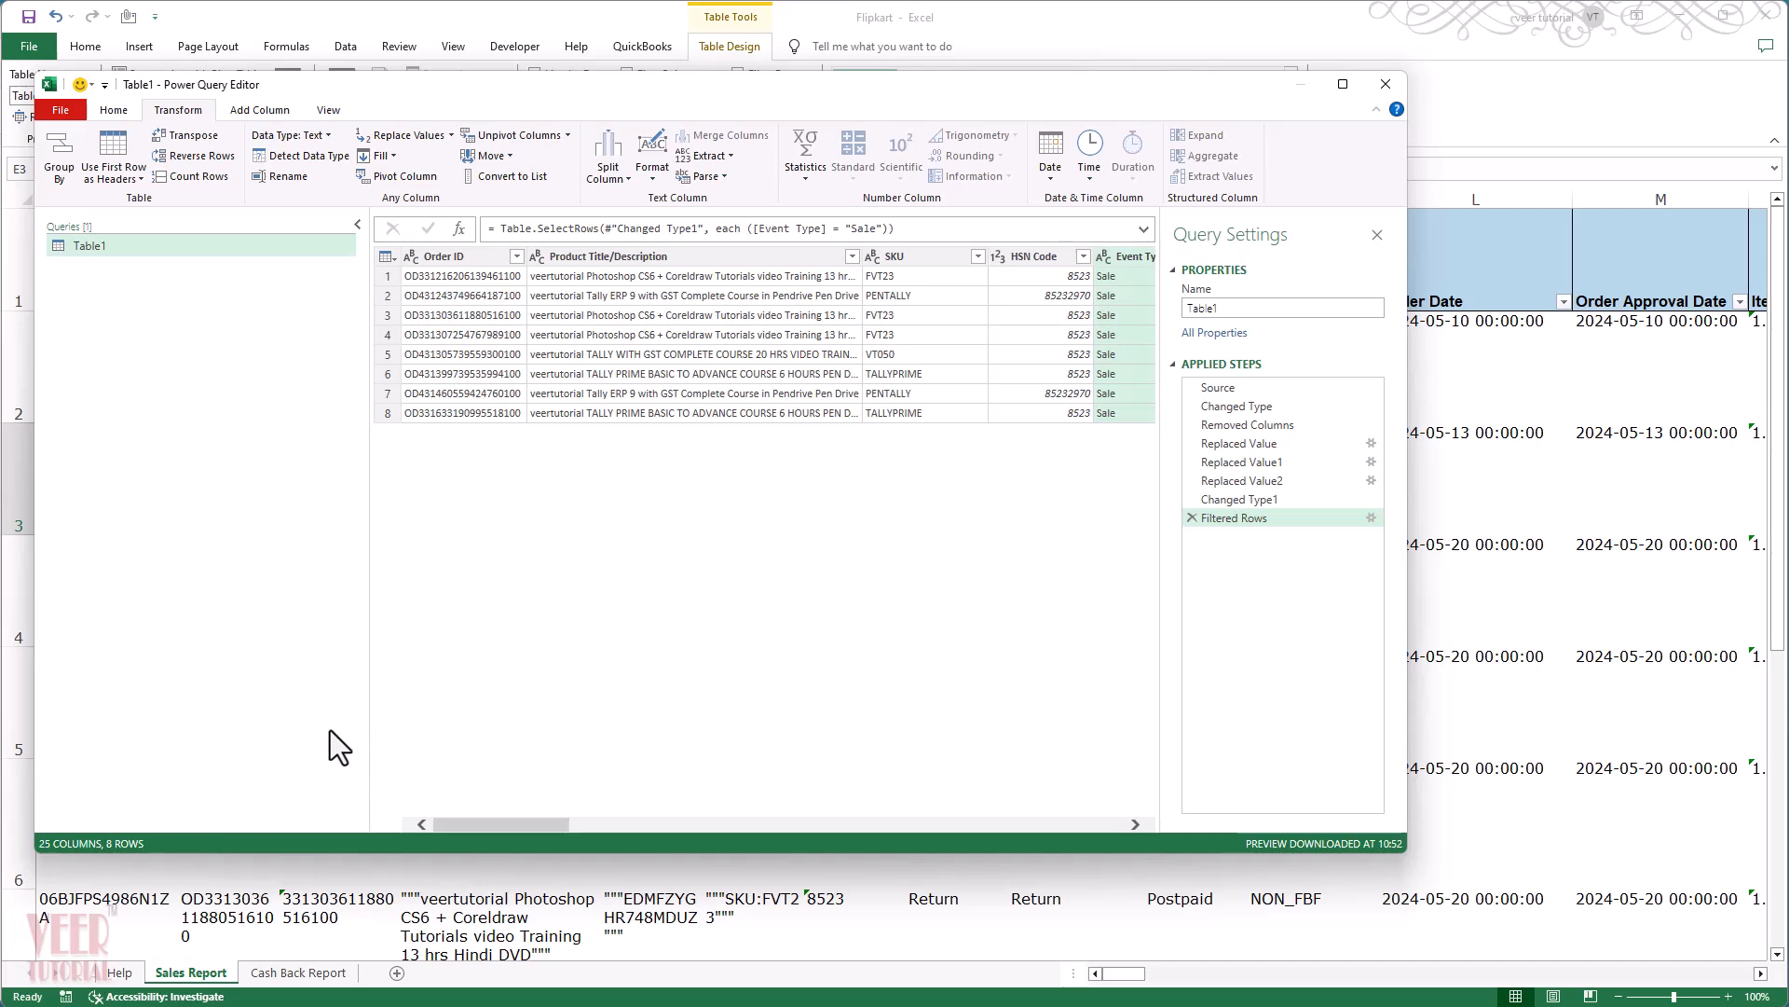
left_click(107, 111)
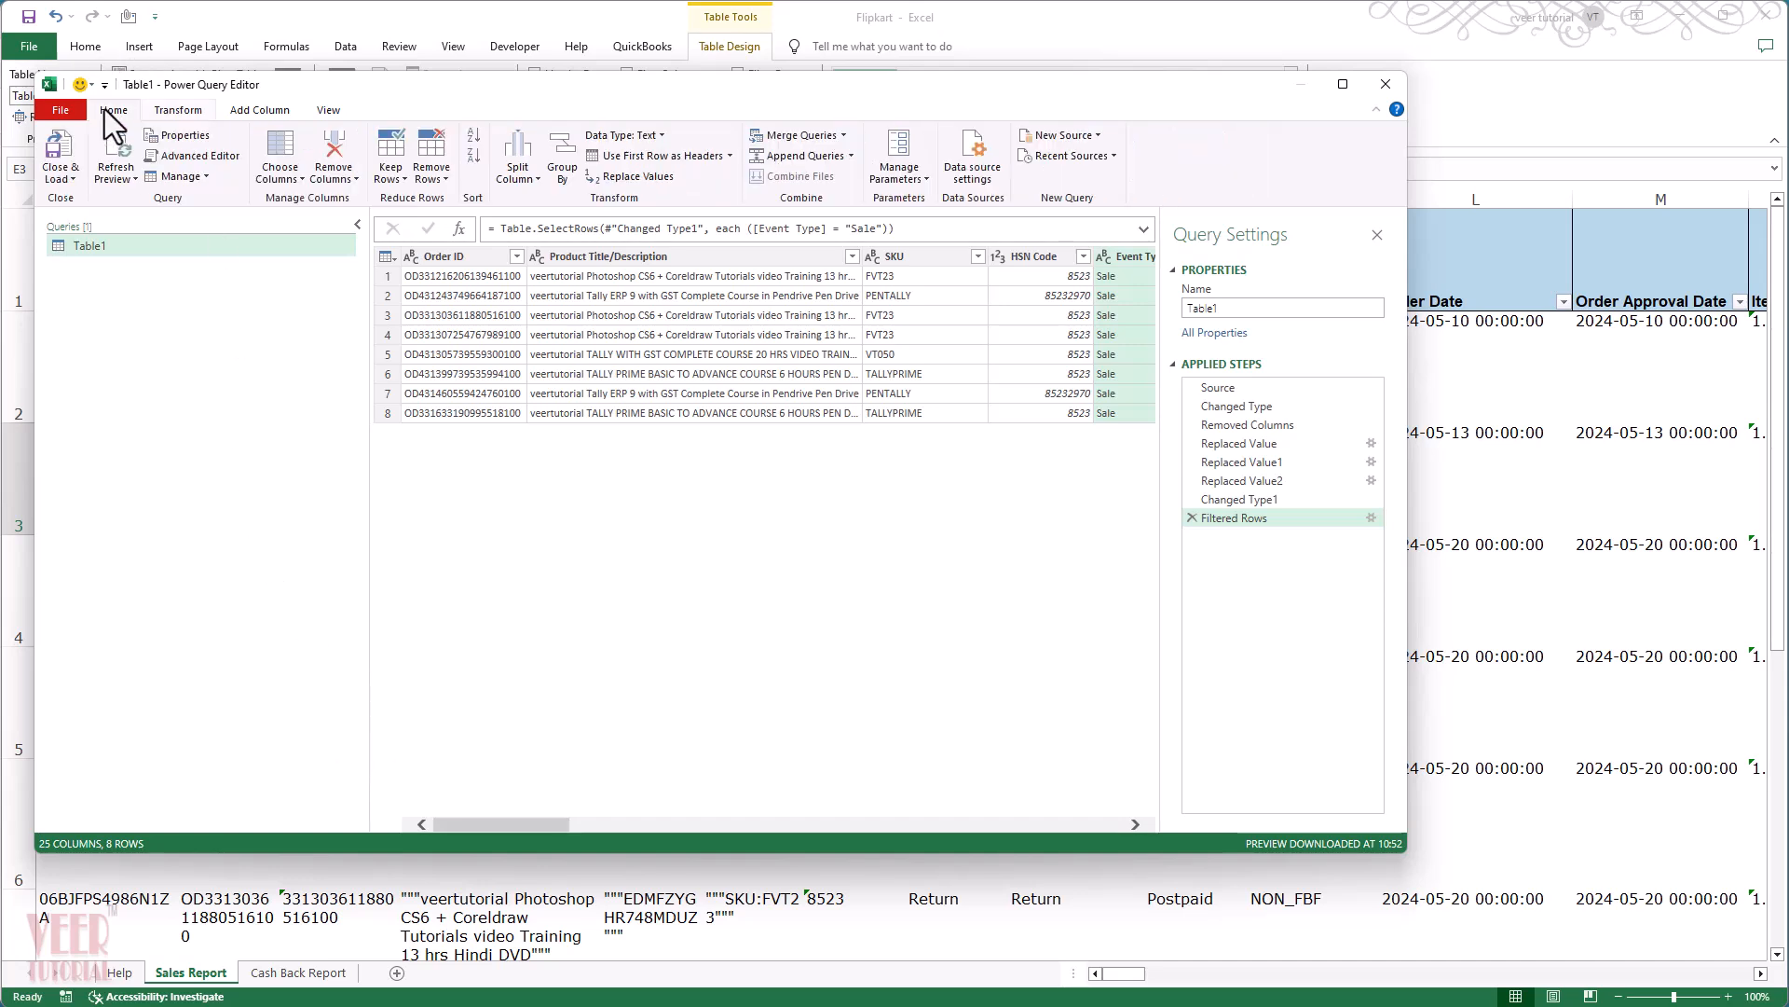
left_click(58, 161)
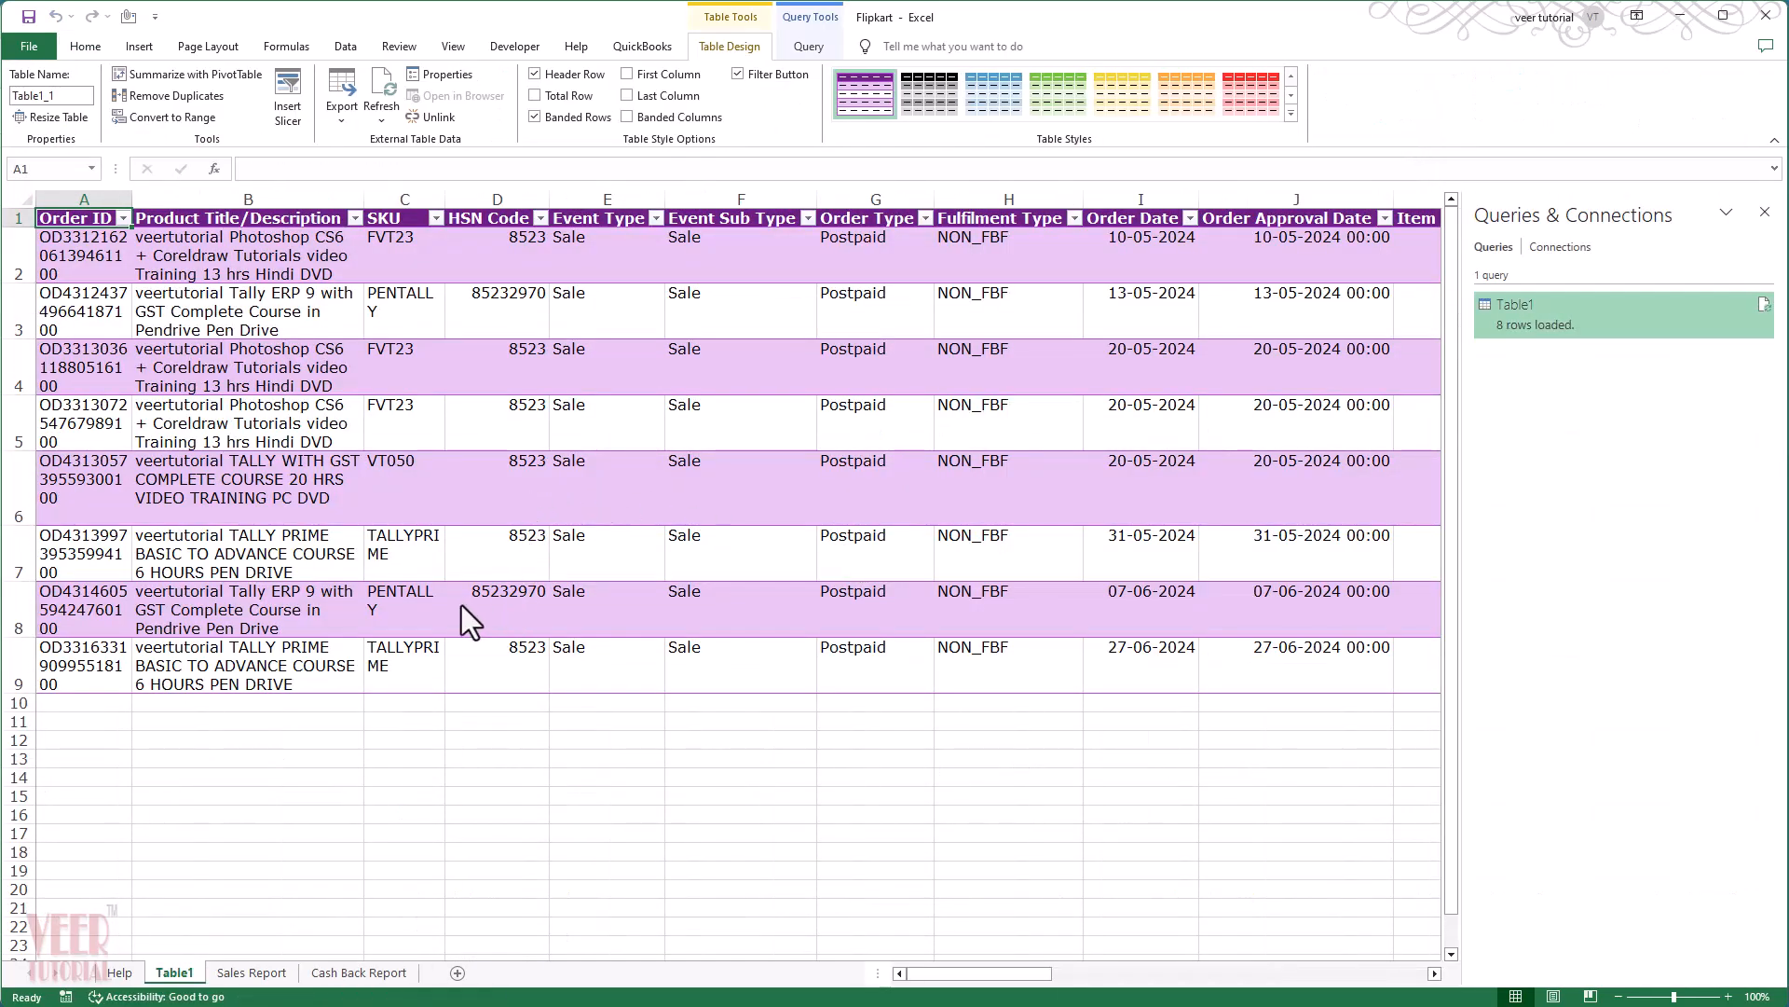
Step: Turn off text wrapping for all cells of the Table1 worksheet
left_click(762, 423)
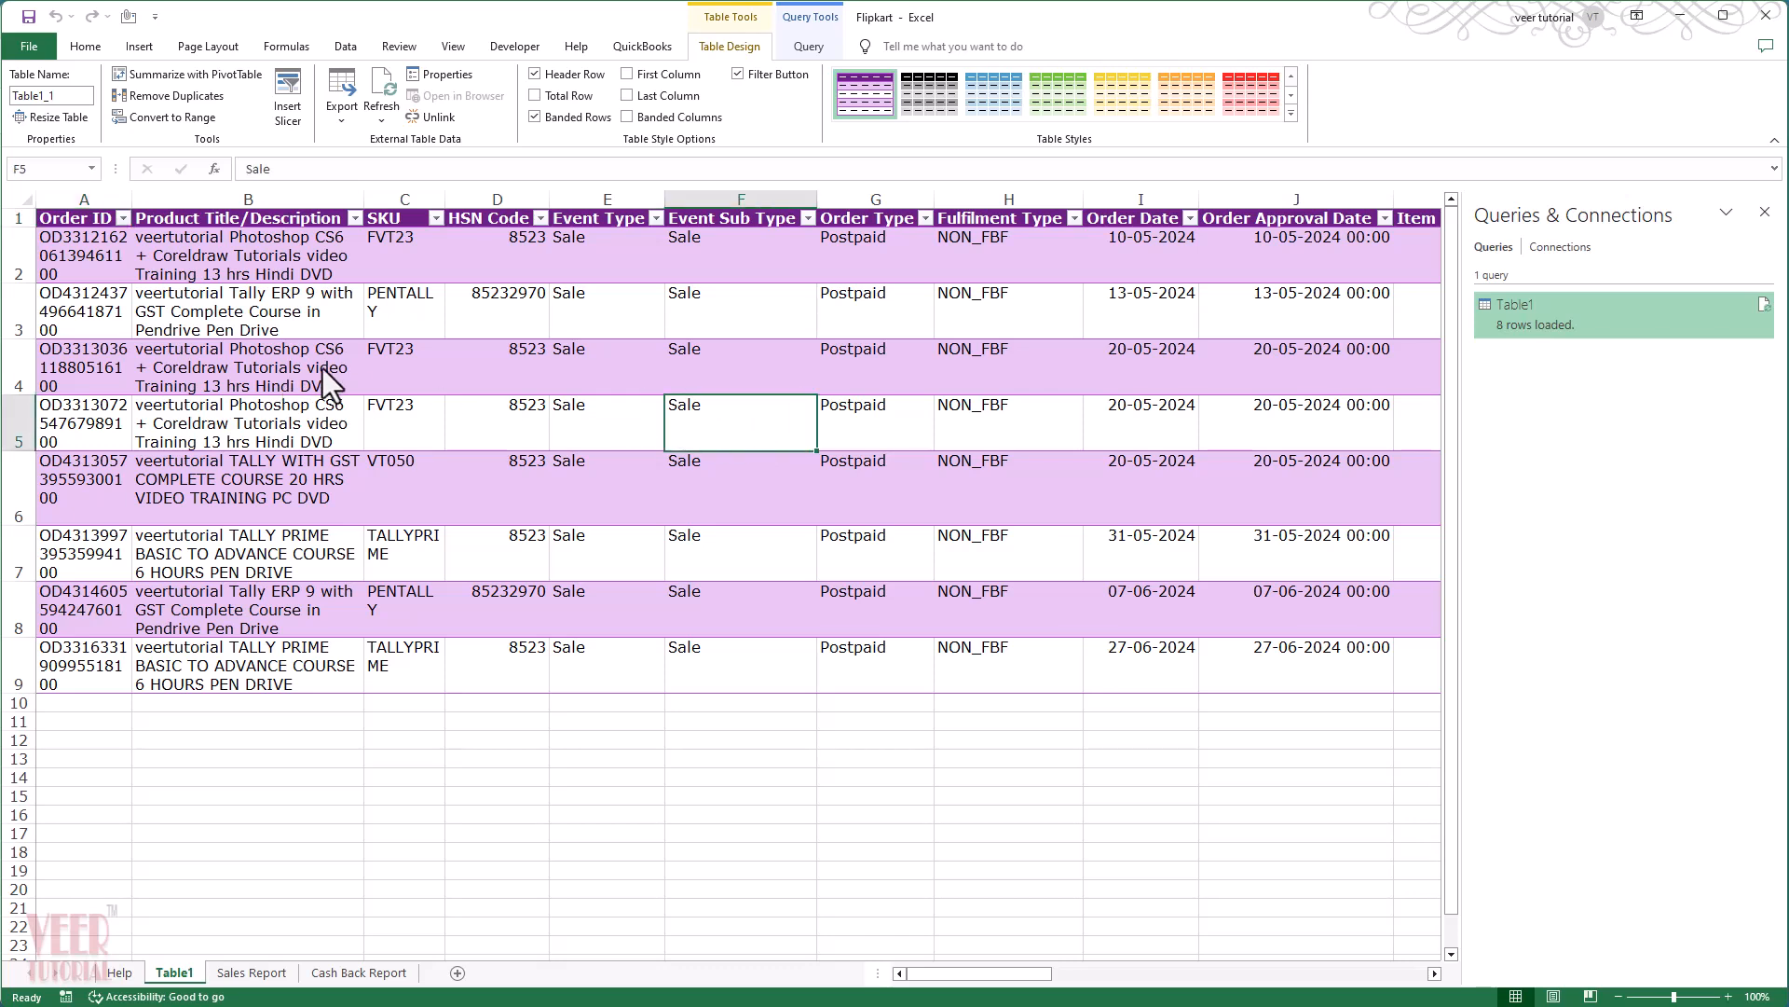
left_click(275, 424)
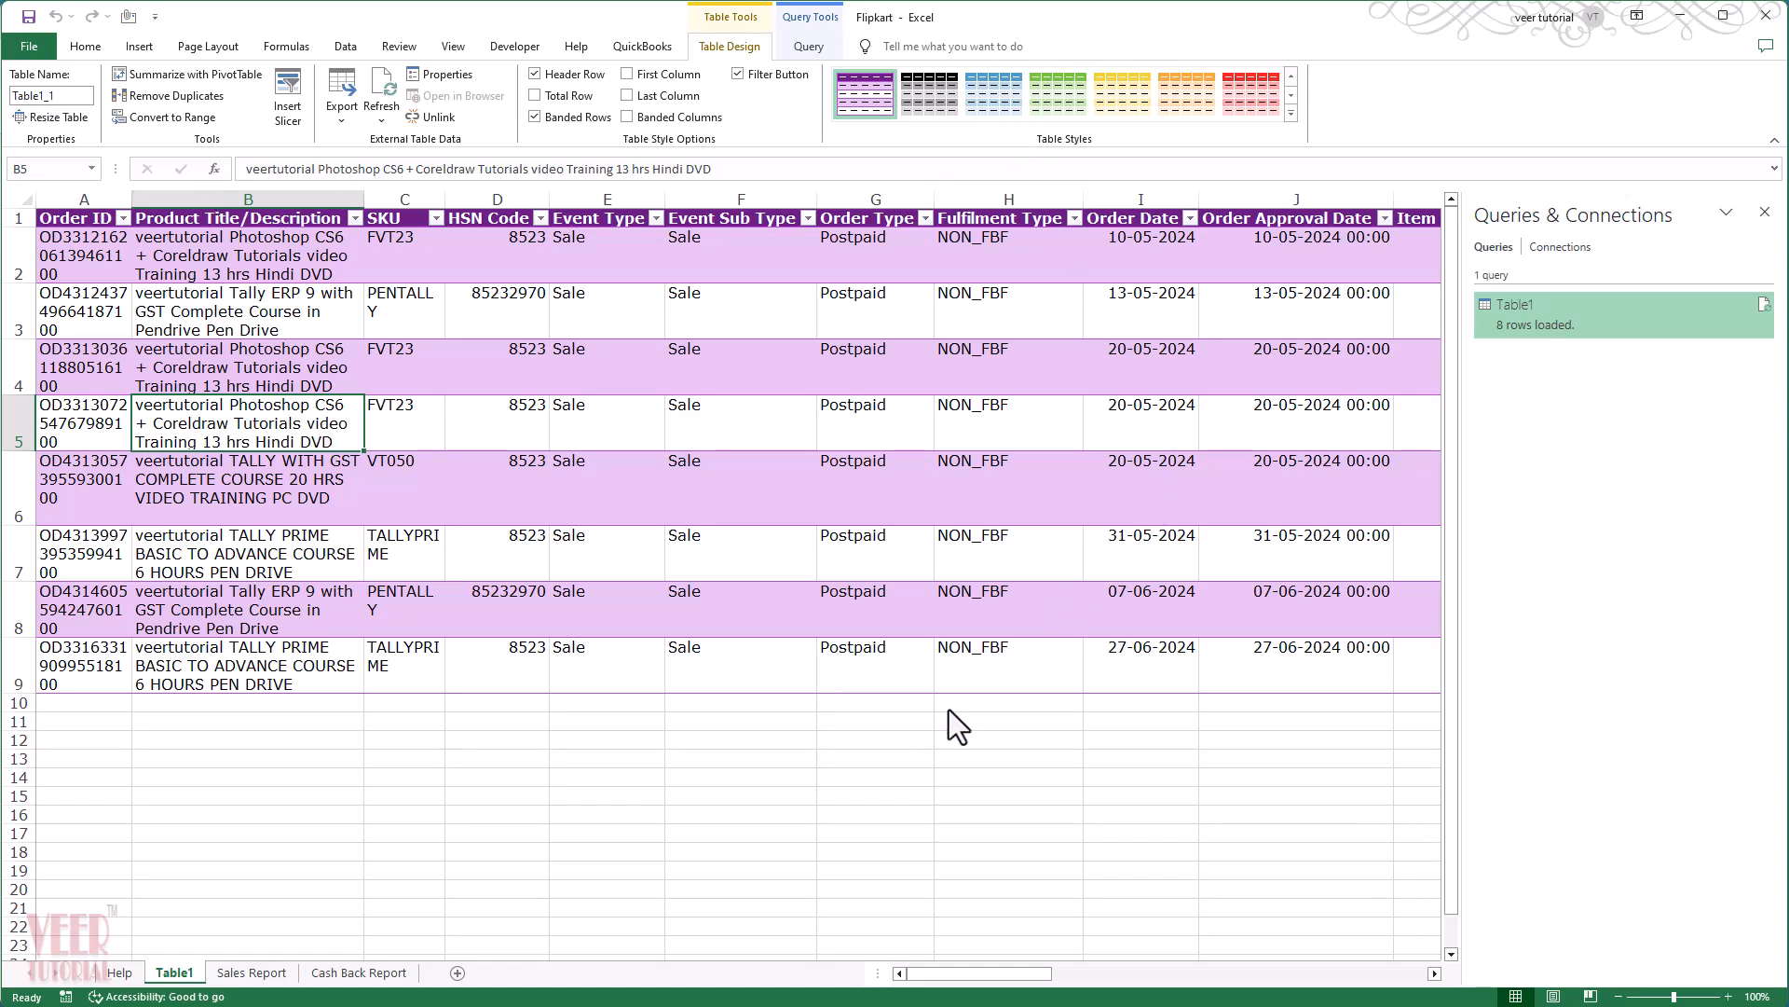
key("ctrl+a")
key("ctrl+a")
key("ctrl+a")
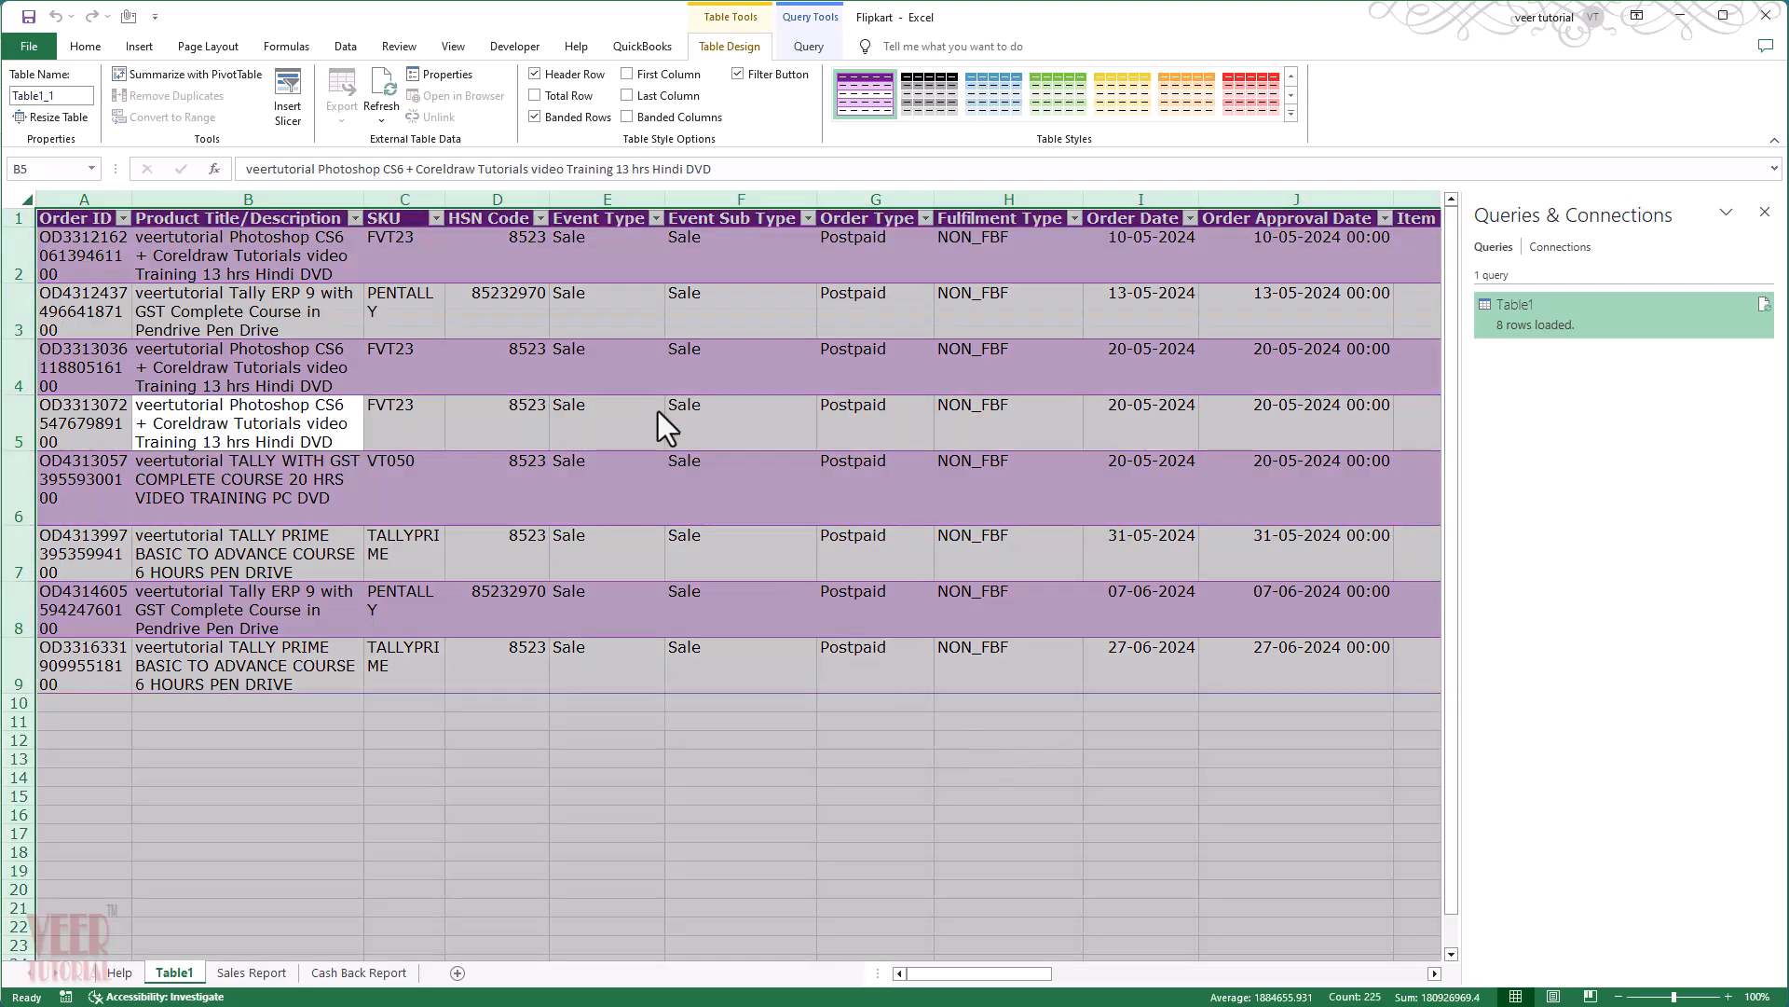
left_click(85, 47)
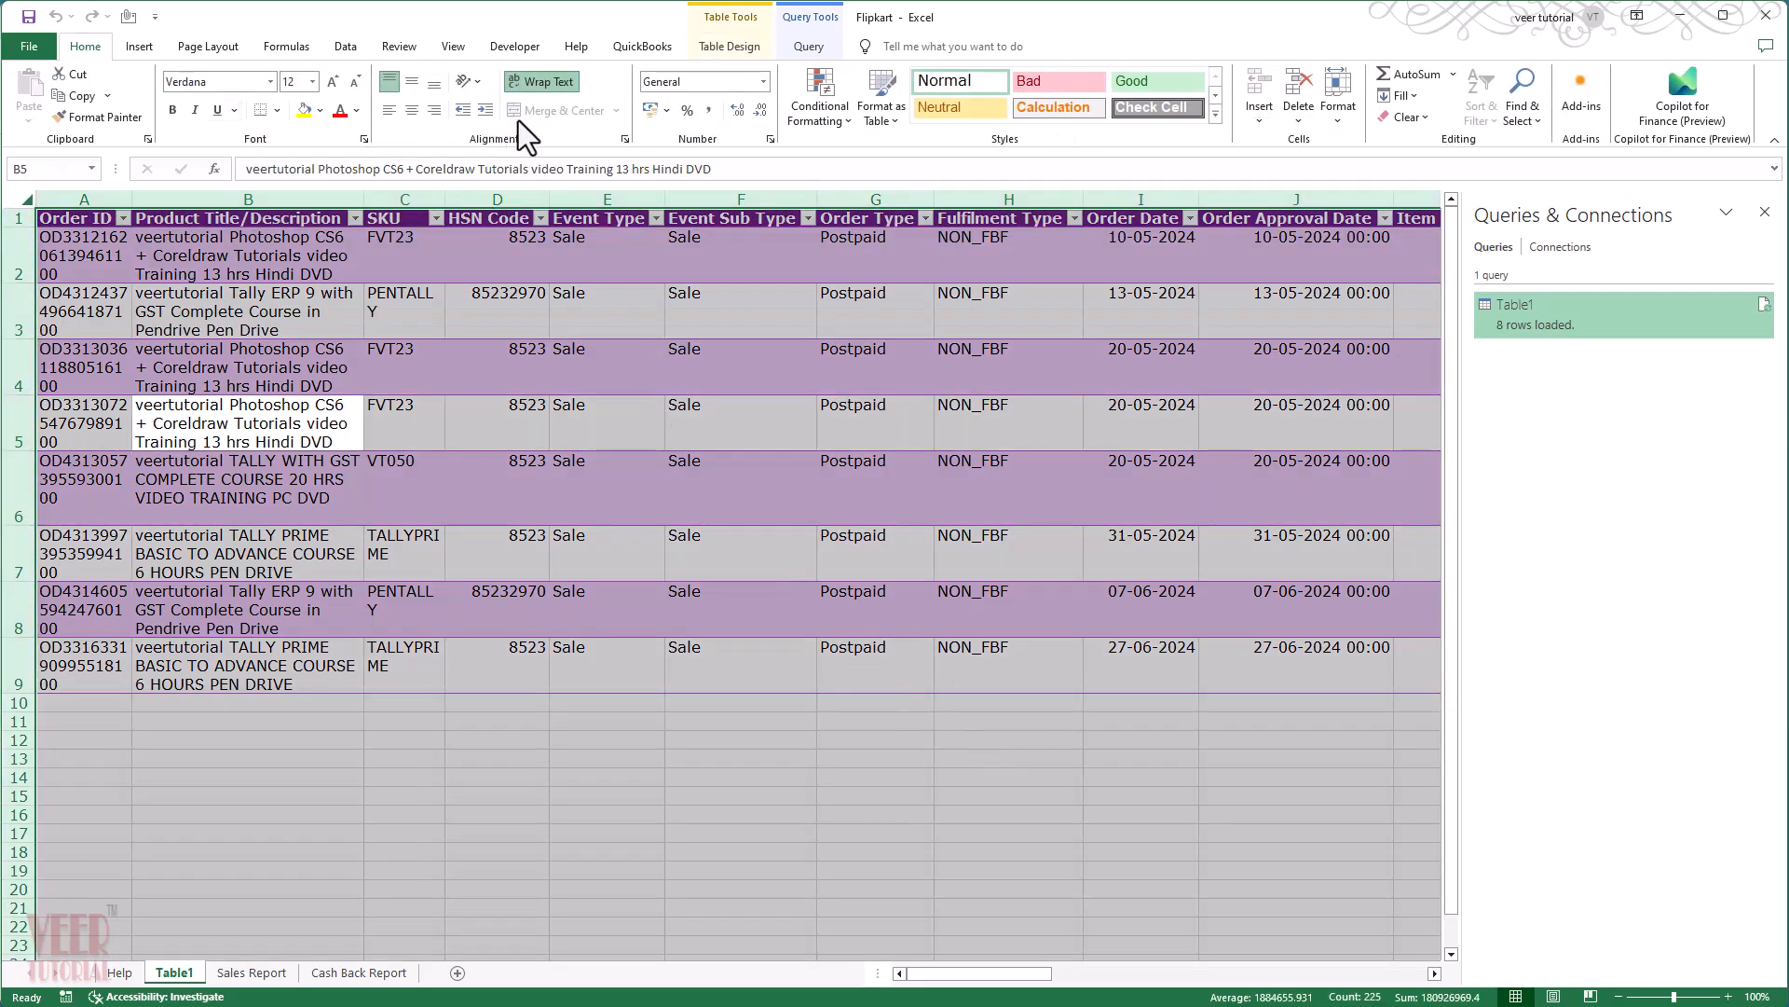
left_click(540, 84)
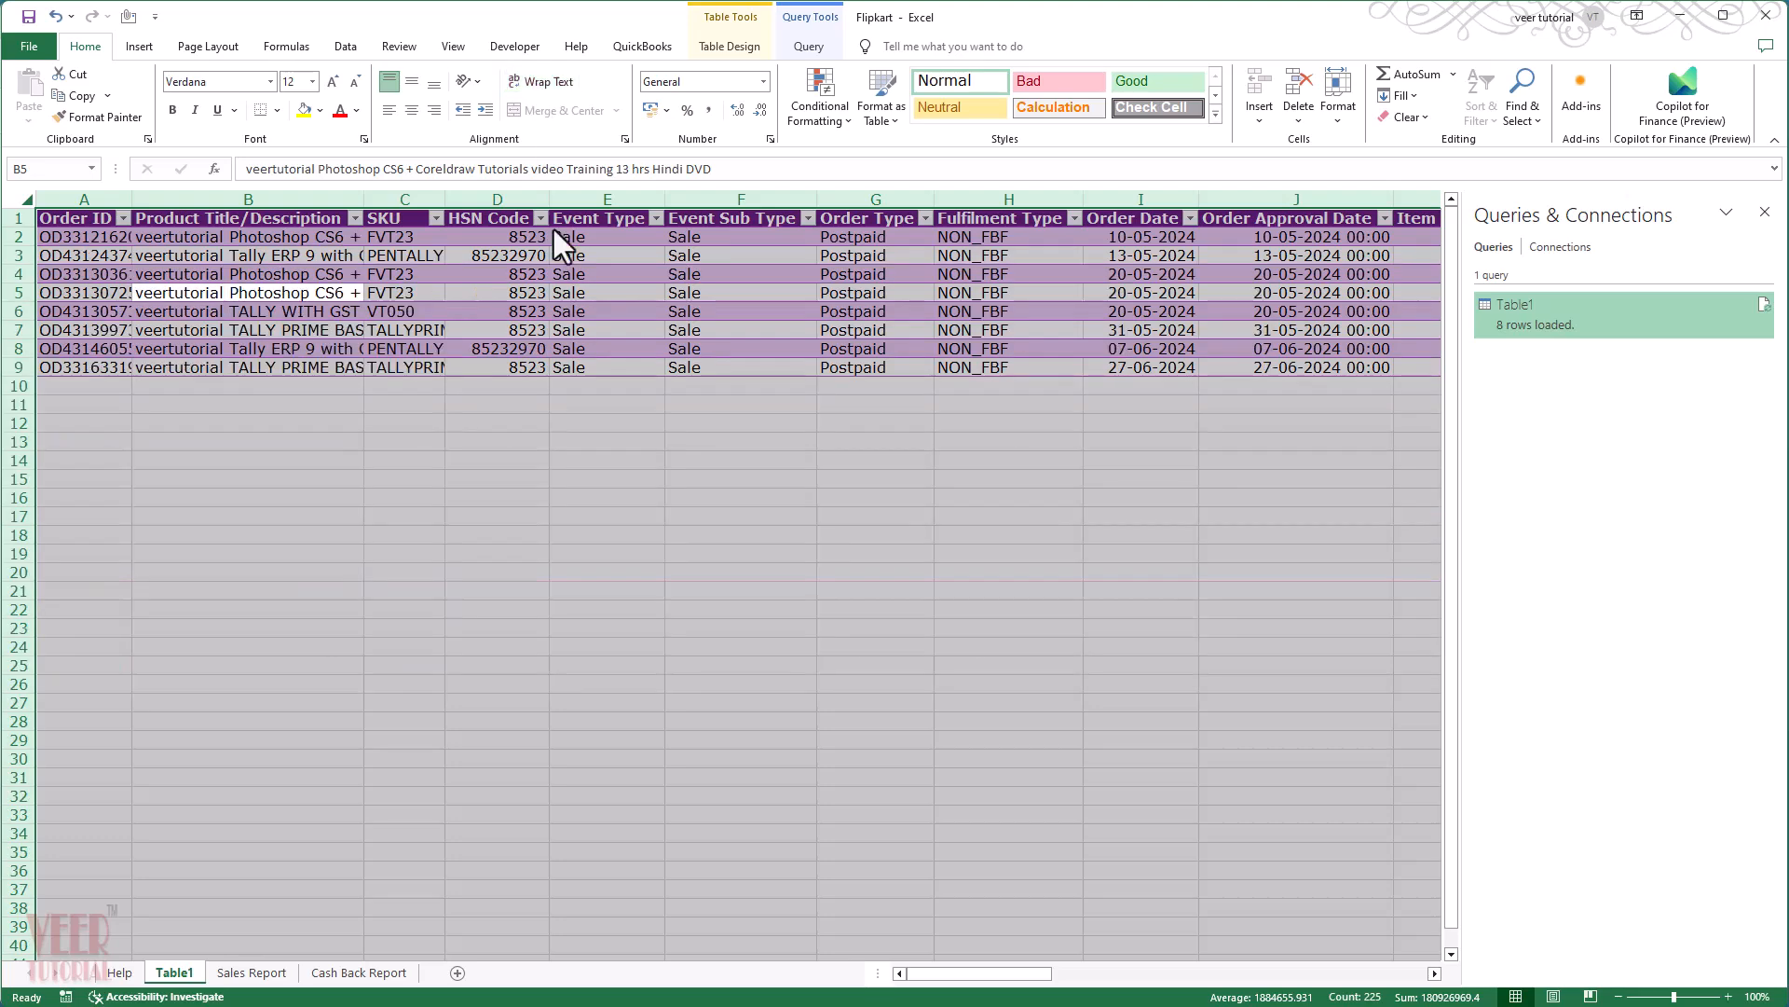
left_click(478, 520)
Step: Apply the plain Light table style without colours or banding to the loaded query table on the Table1 worksheet
left_click(384, 276)
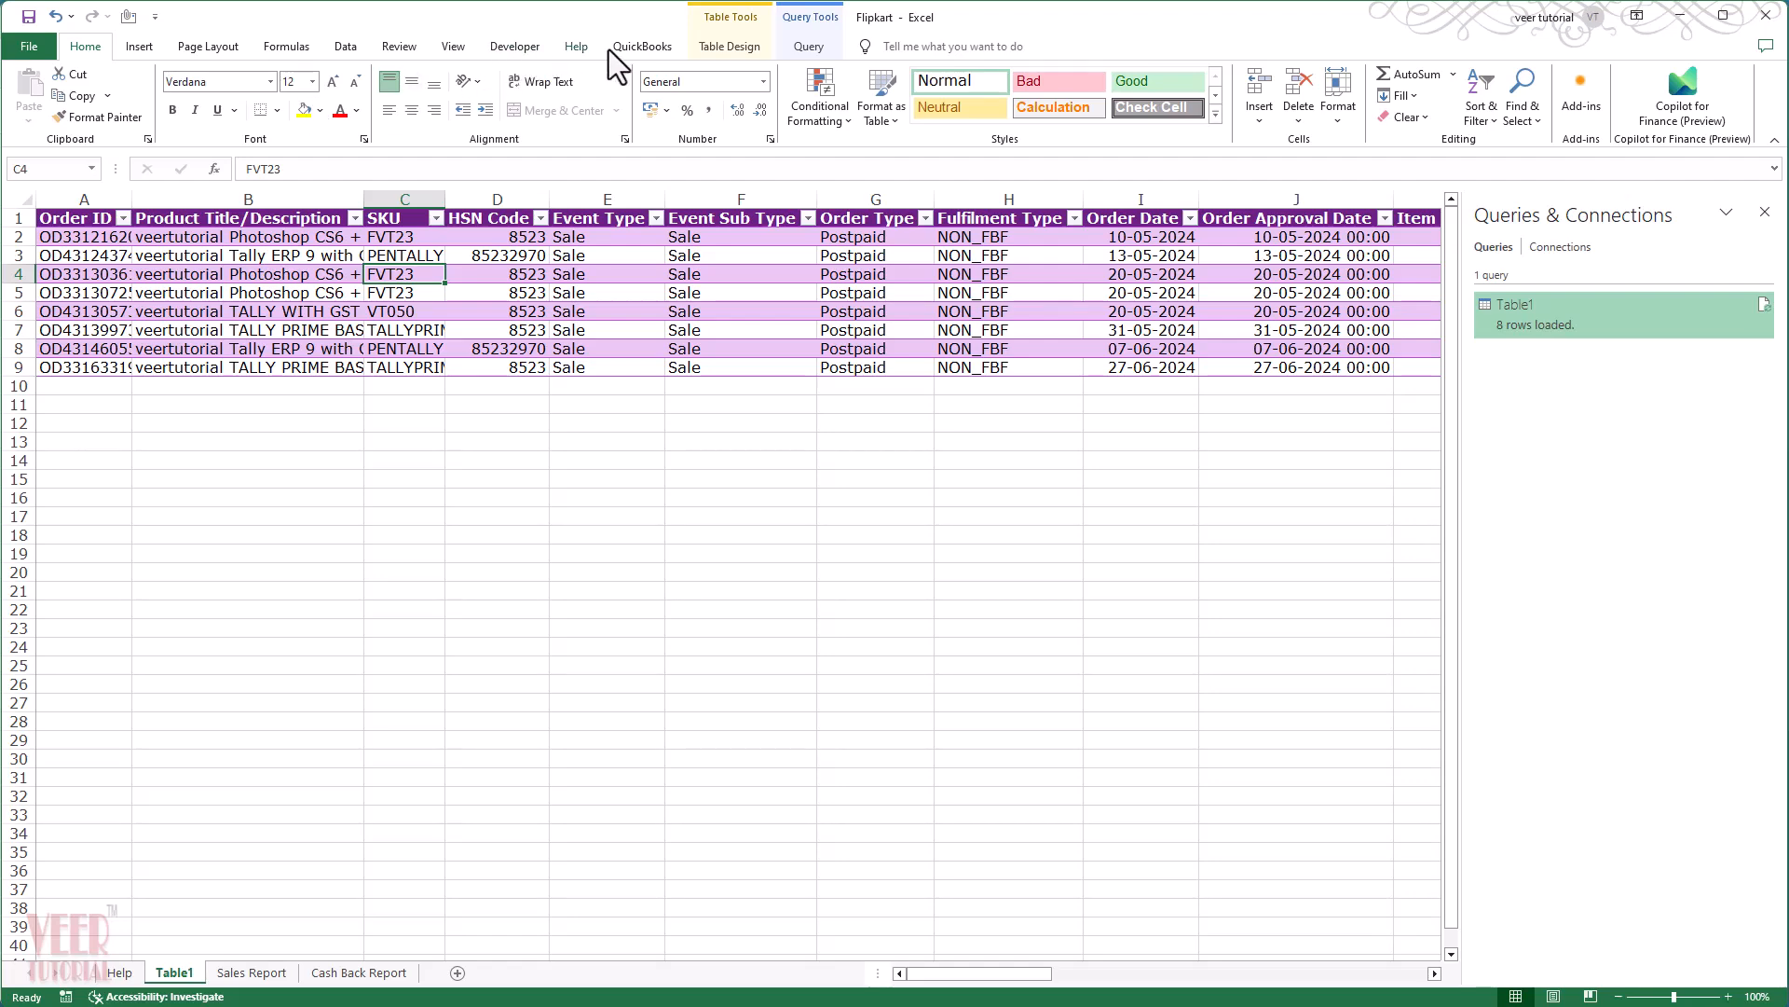
left_click(748, 52)
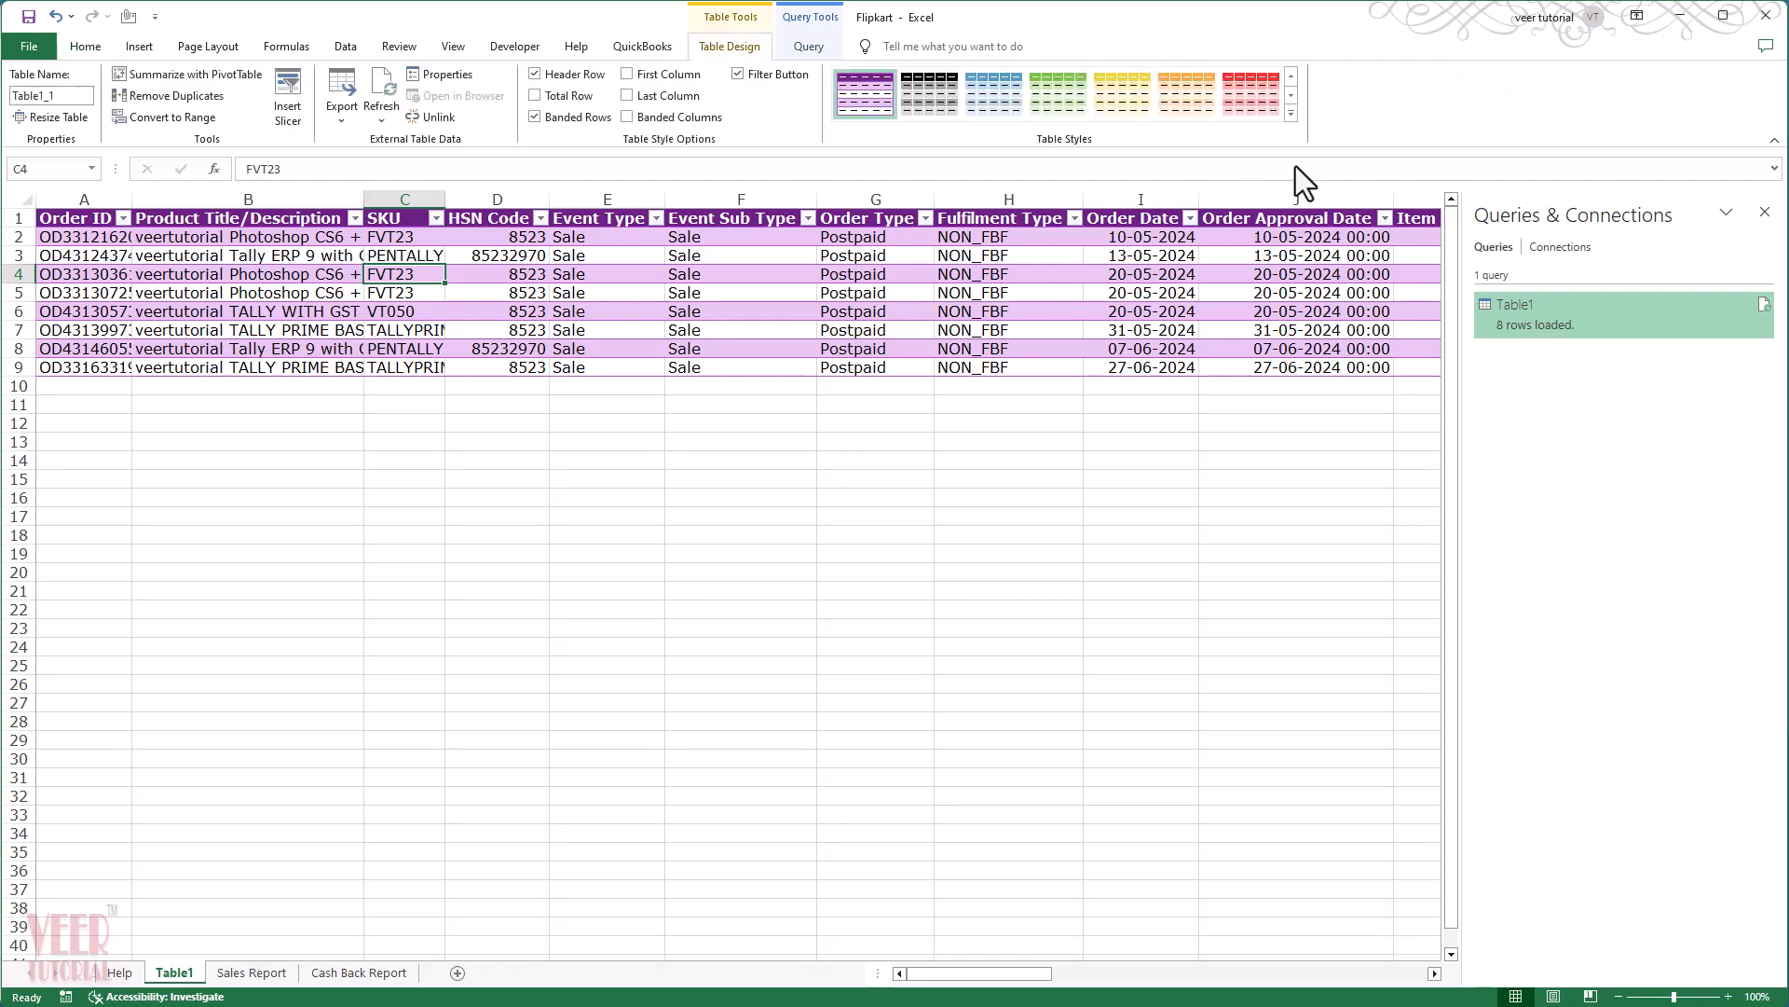
left_click(1292, 113)
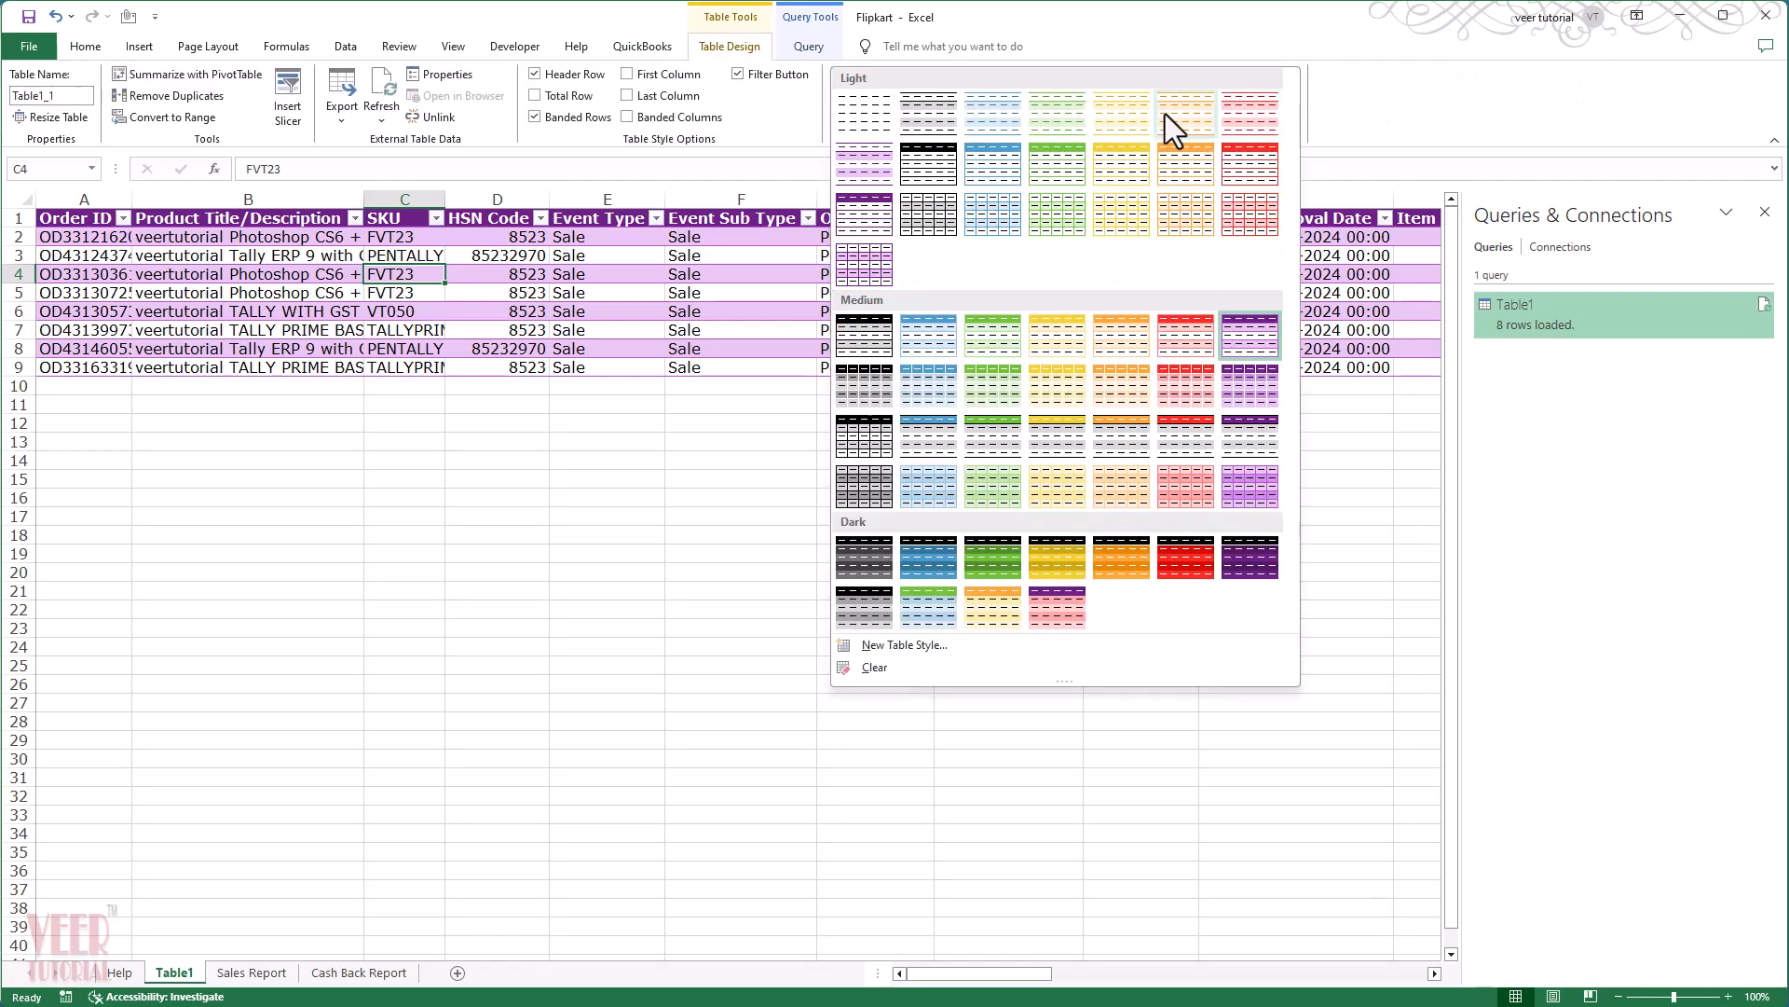
left_click(863, 110)
left_click(717, 553)
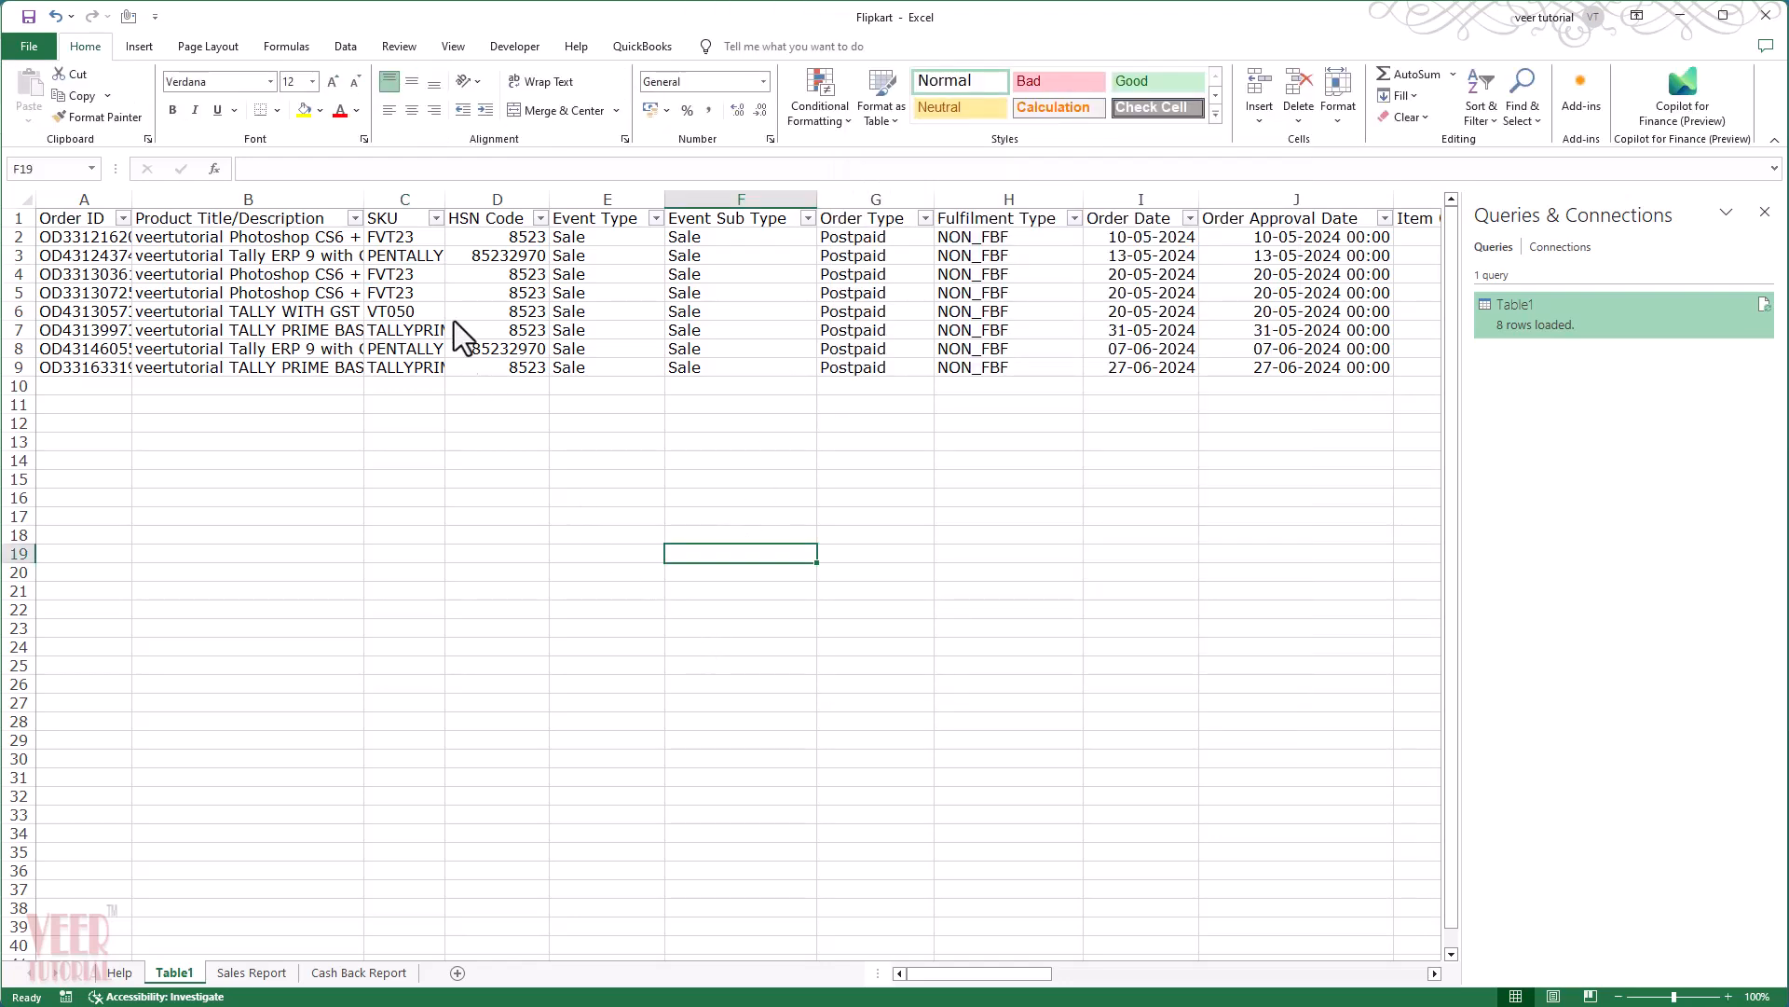
Step: Reduce the font size of all data rows in the loaded table to 9
left_click(440, 274)
key("ctrl+a")
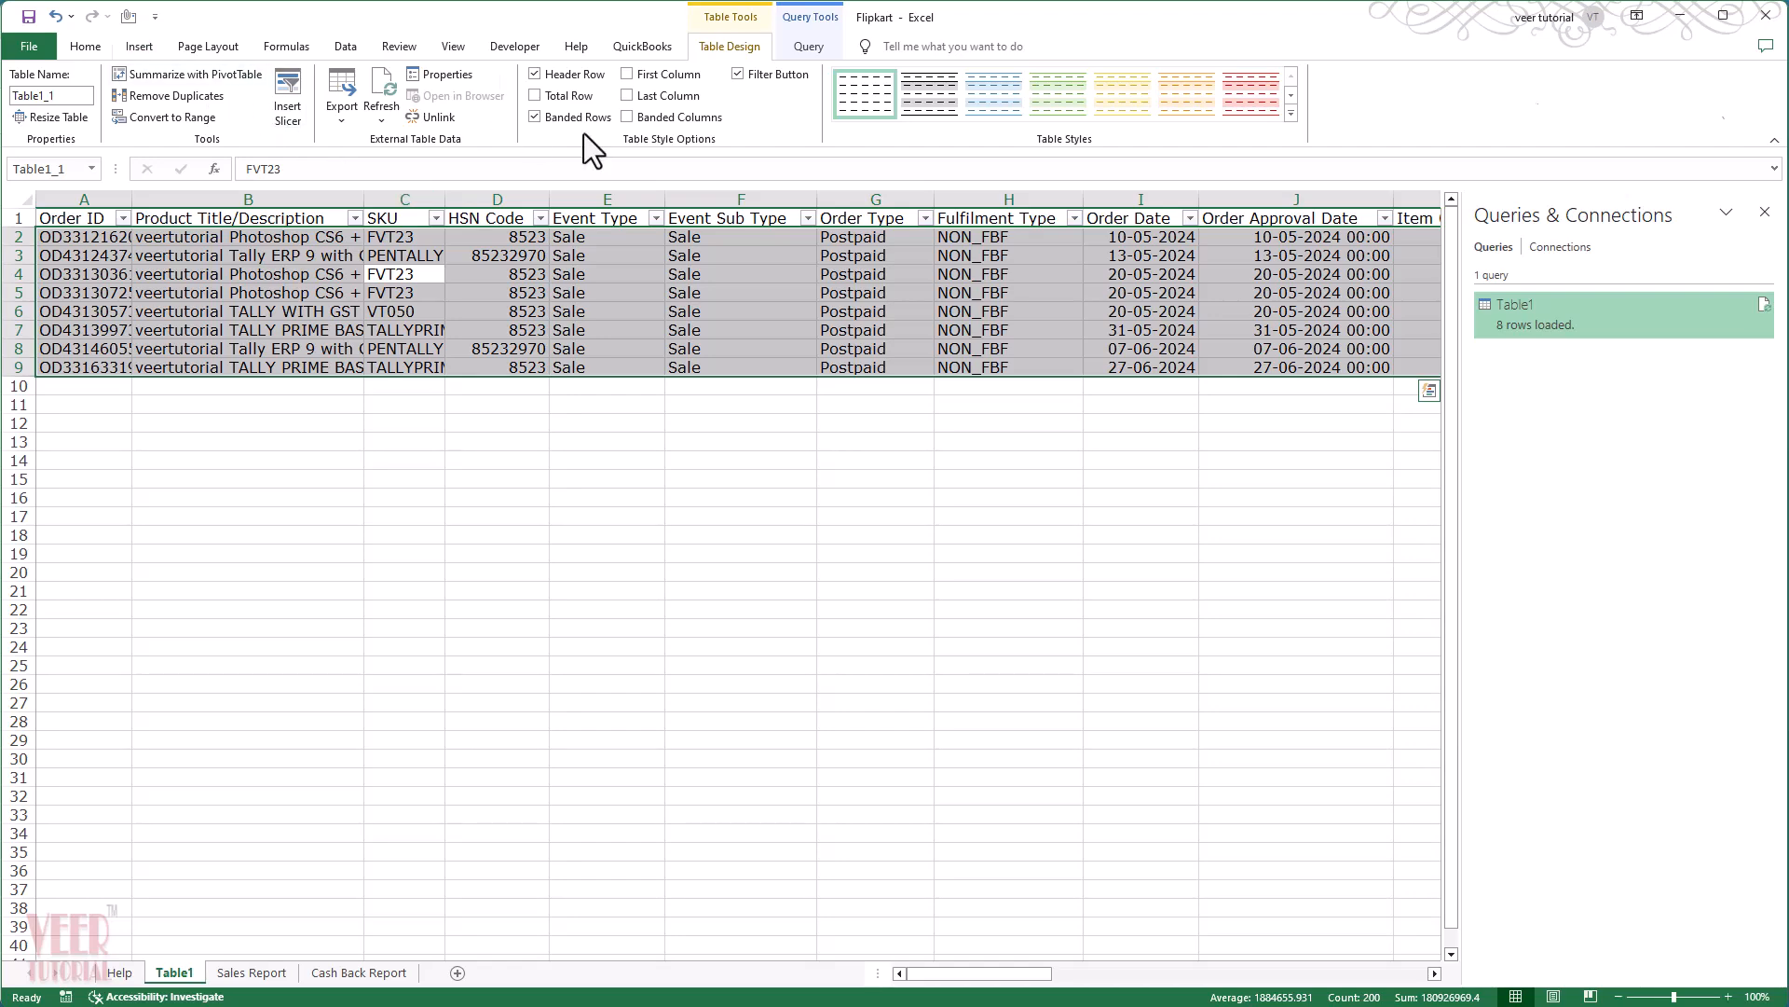
scroll(527, 121, "up", 10)
left_click(351, 87)
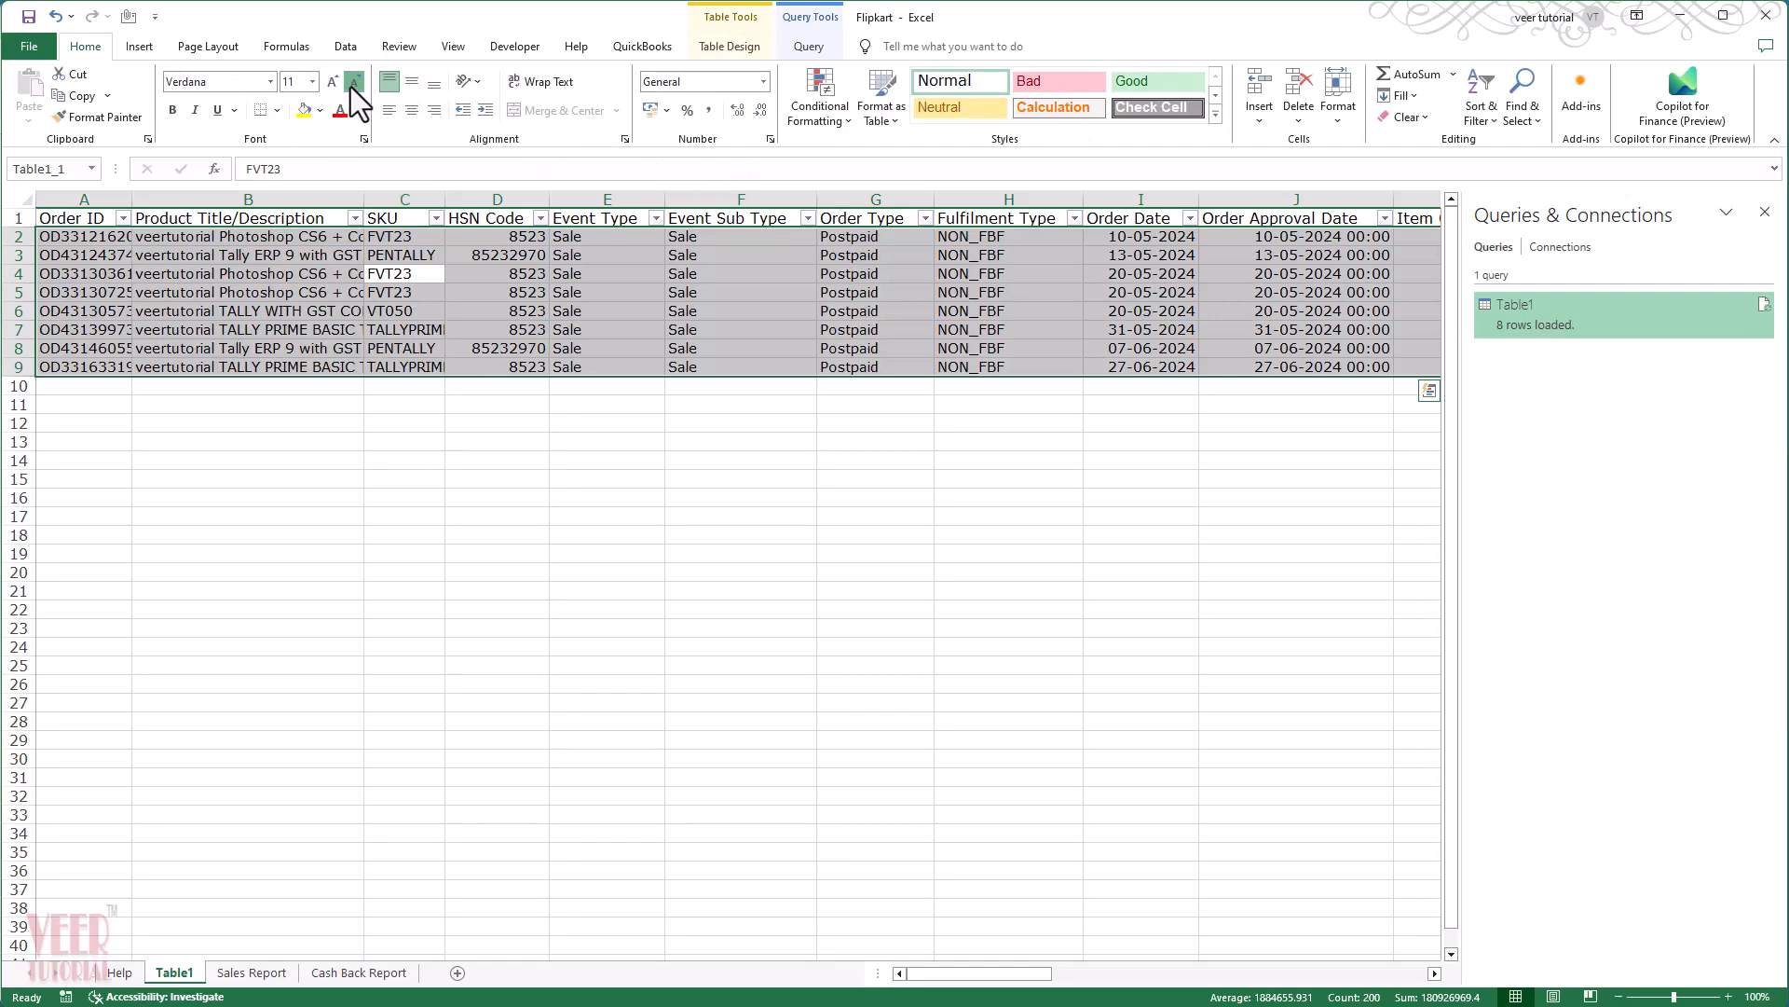
left_click(352, 87)
left_click(352, 87)
left_click(448, 518)
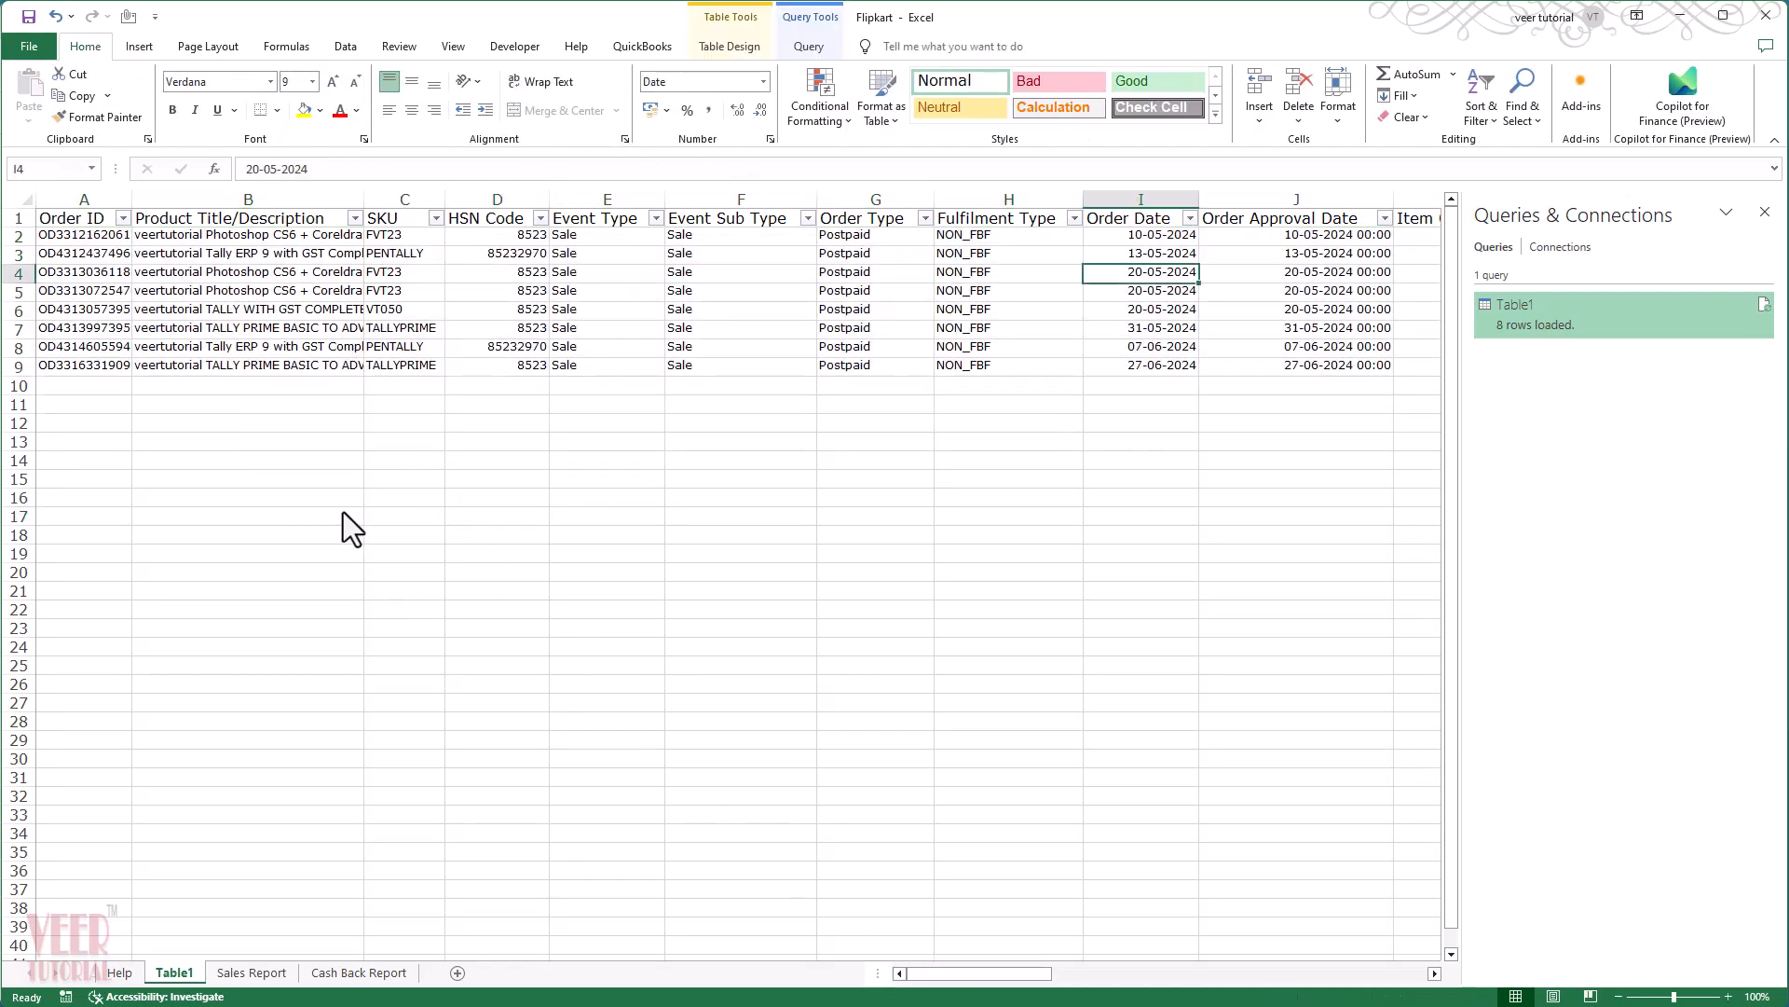
Step: Auto-fit the width of the Product Title/Description column to its contents
left_click(97, 276)
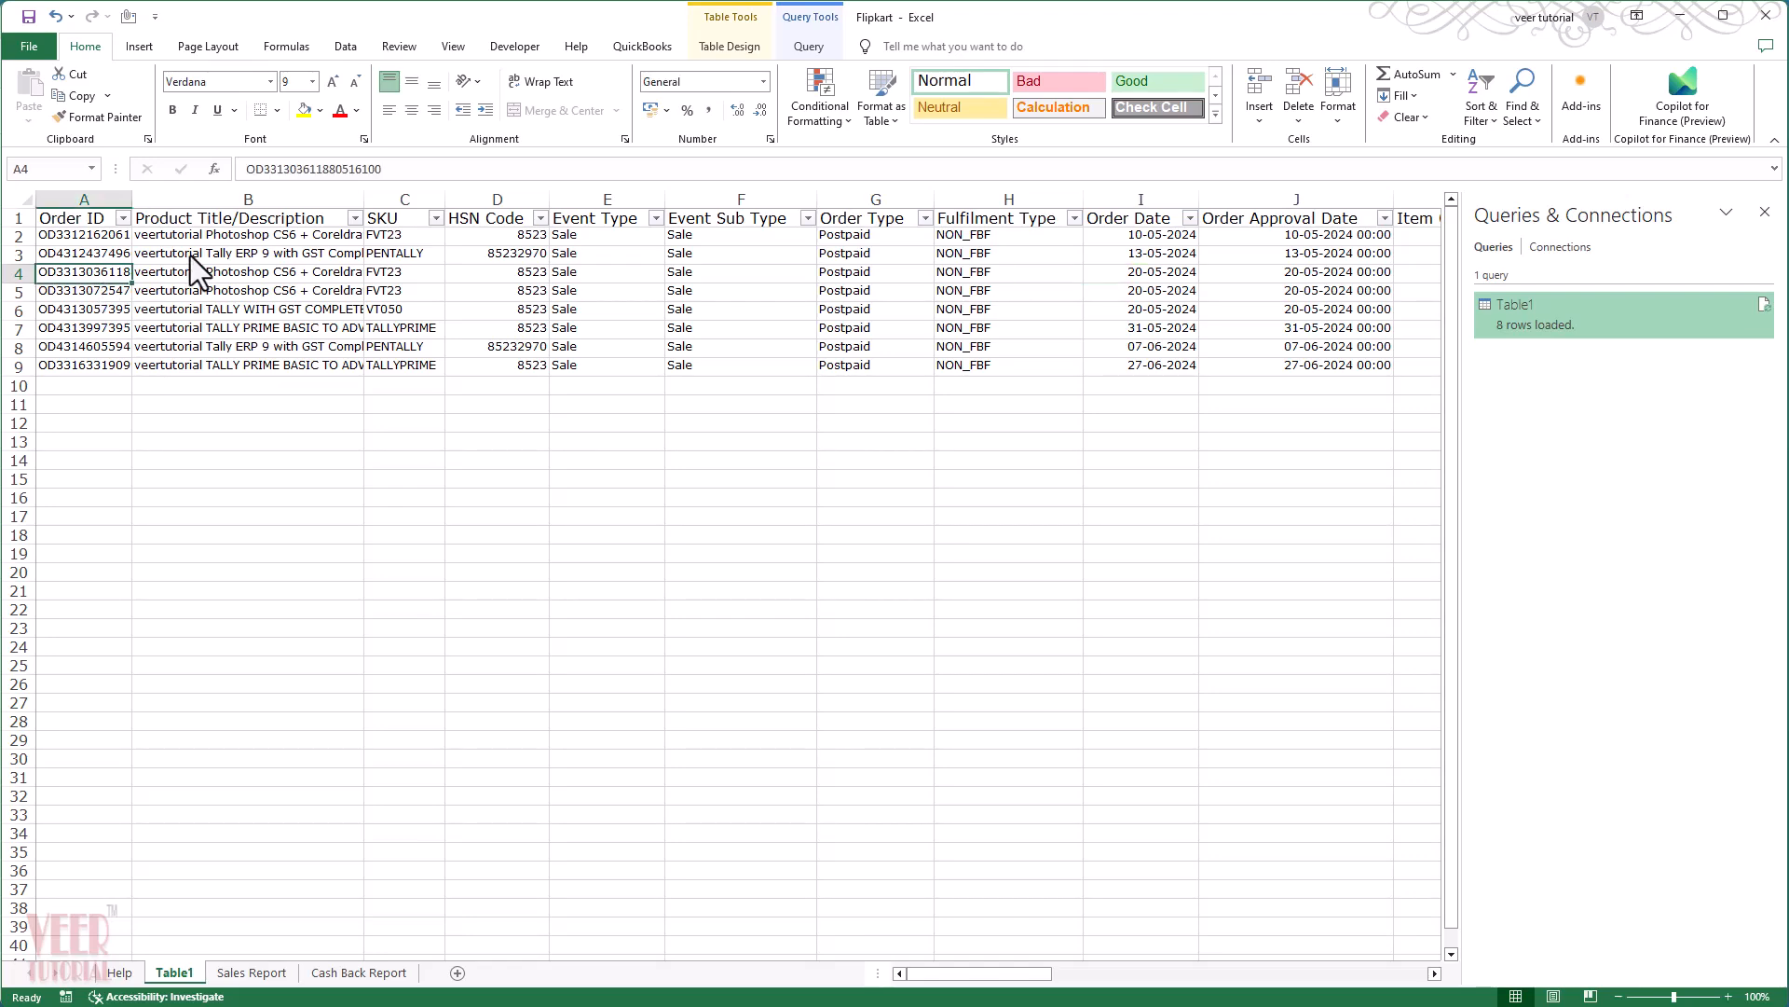
left_click_drag(191, 240, 192, 328)
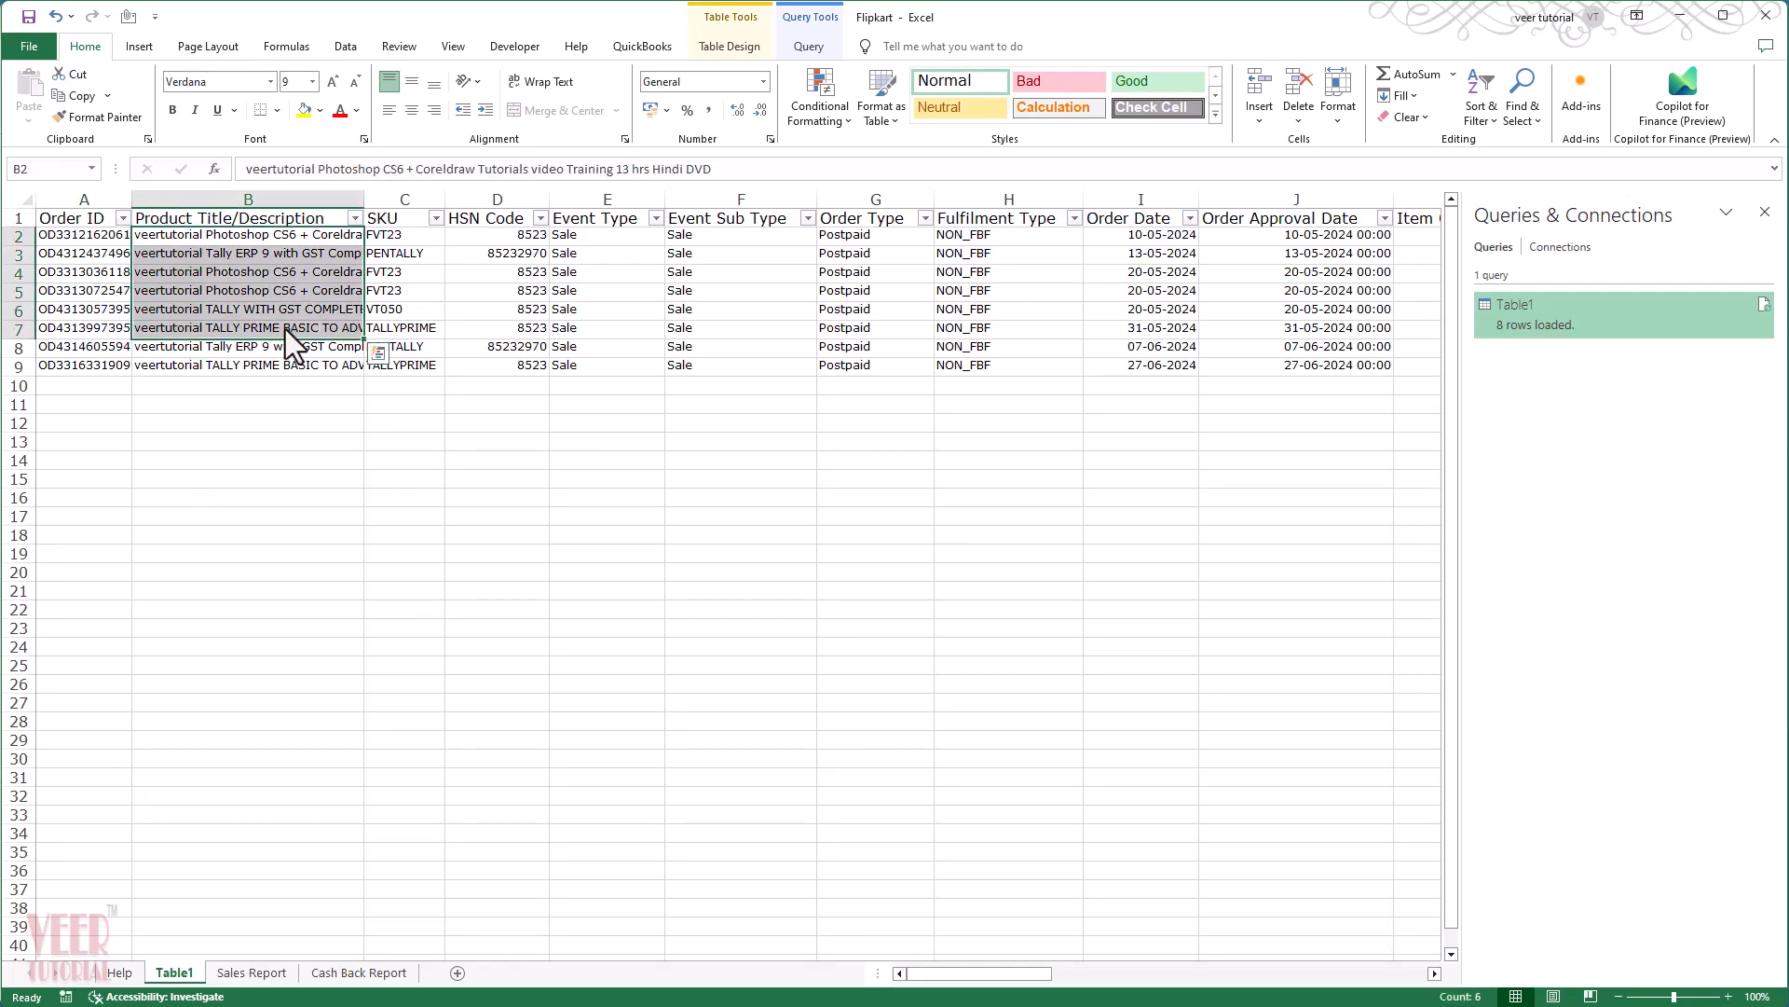
double_click(365, 199)
left_click(410, 405)
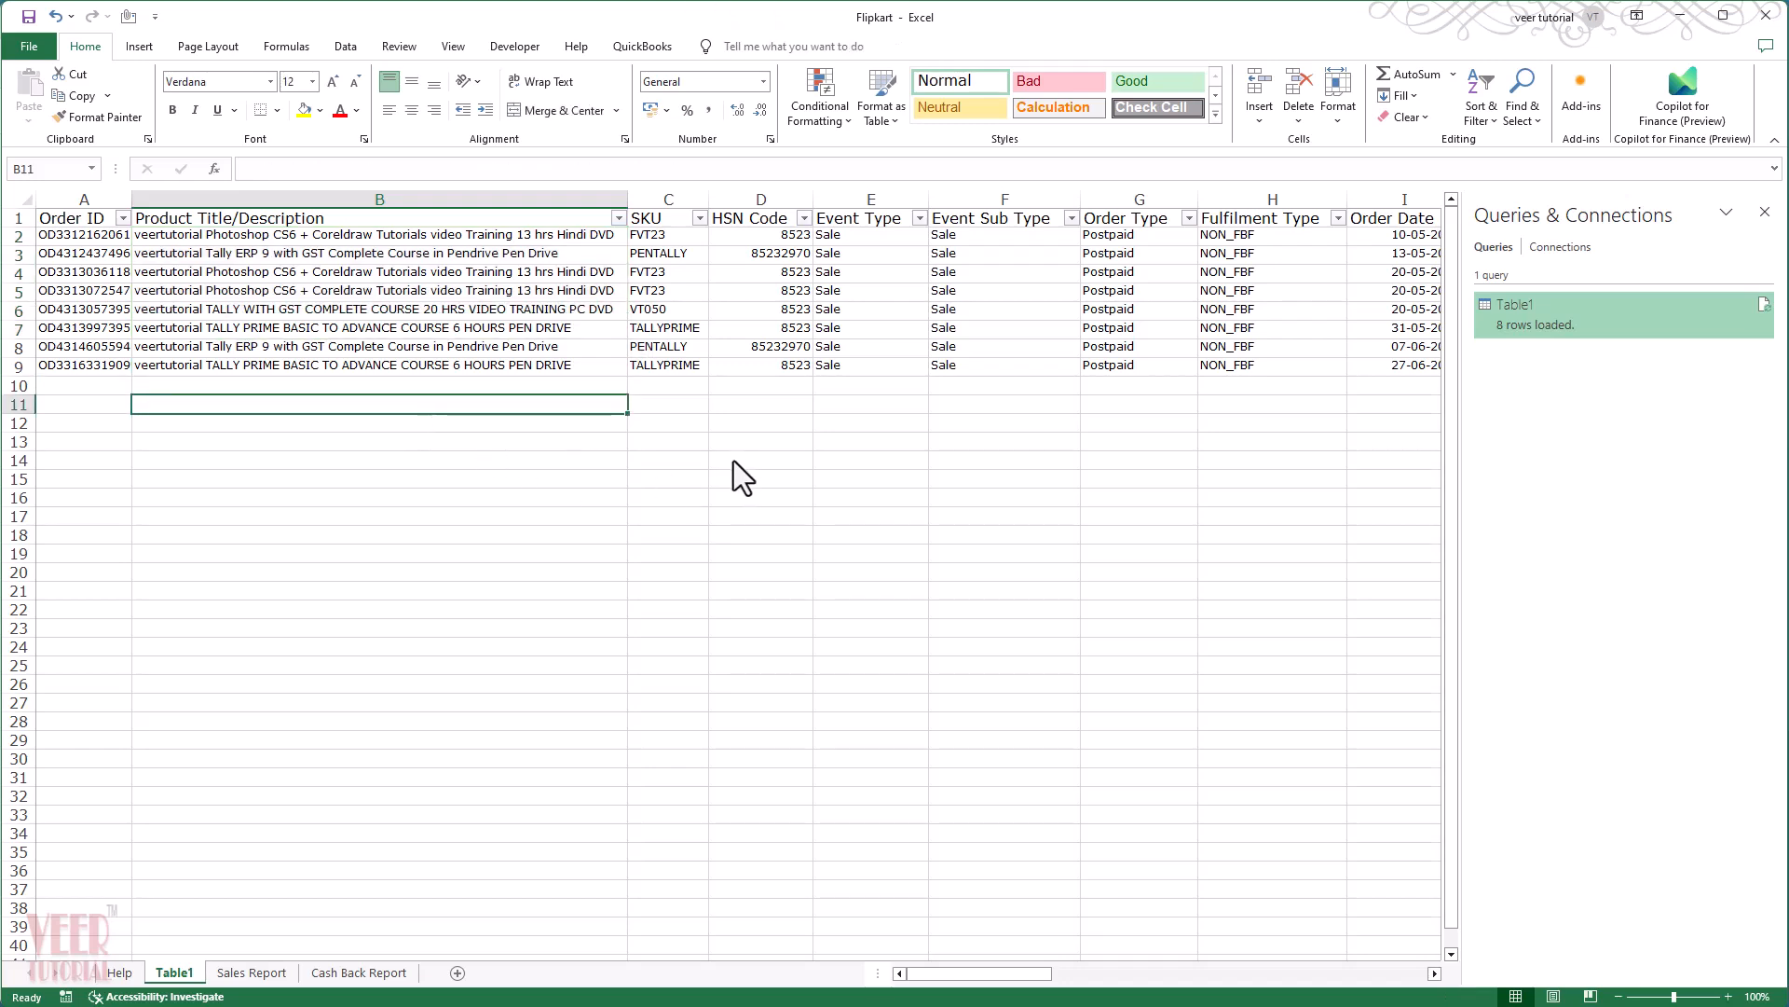
left_click(673, 498)
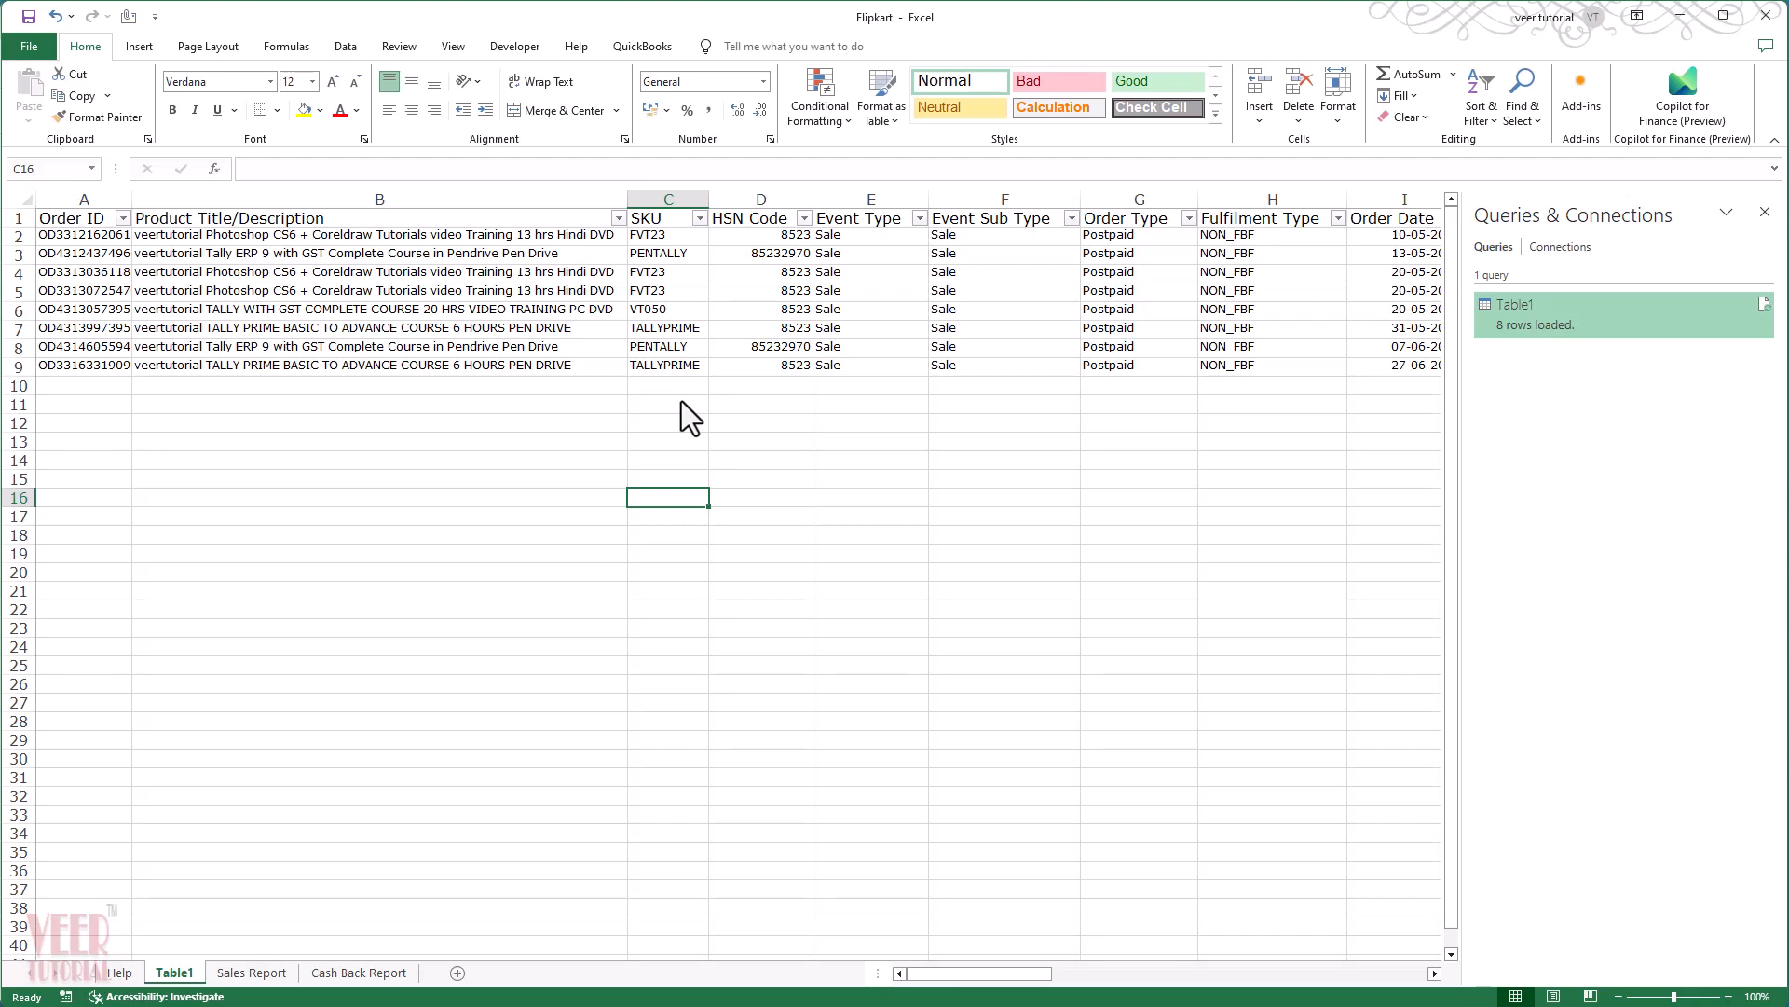
left_click(783, 424)
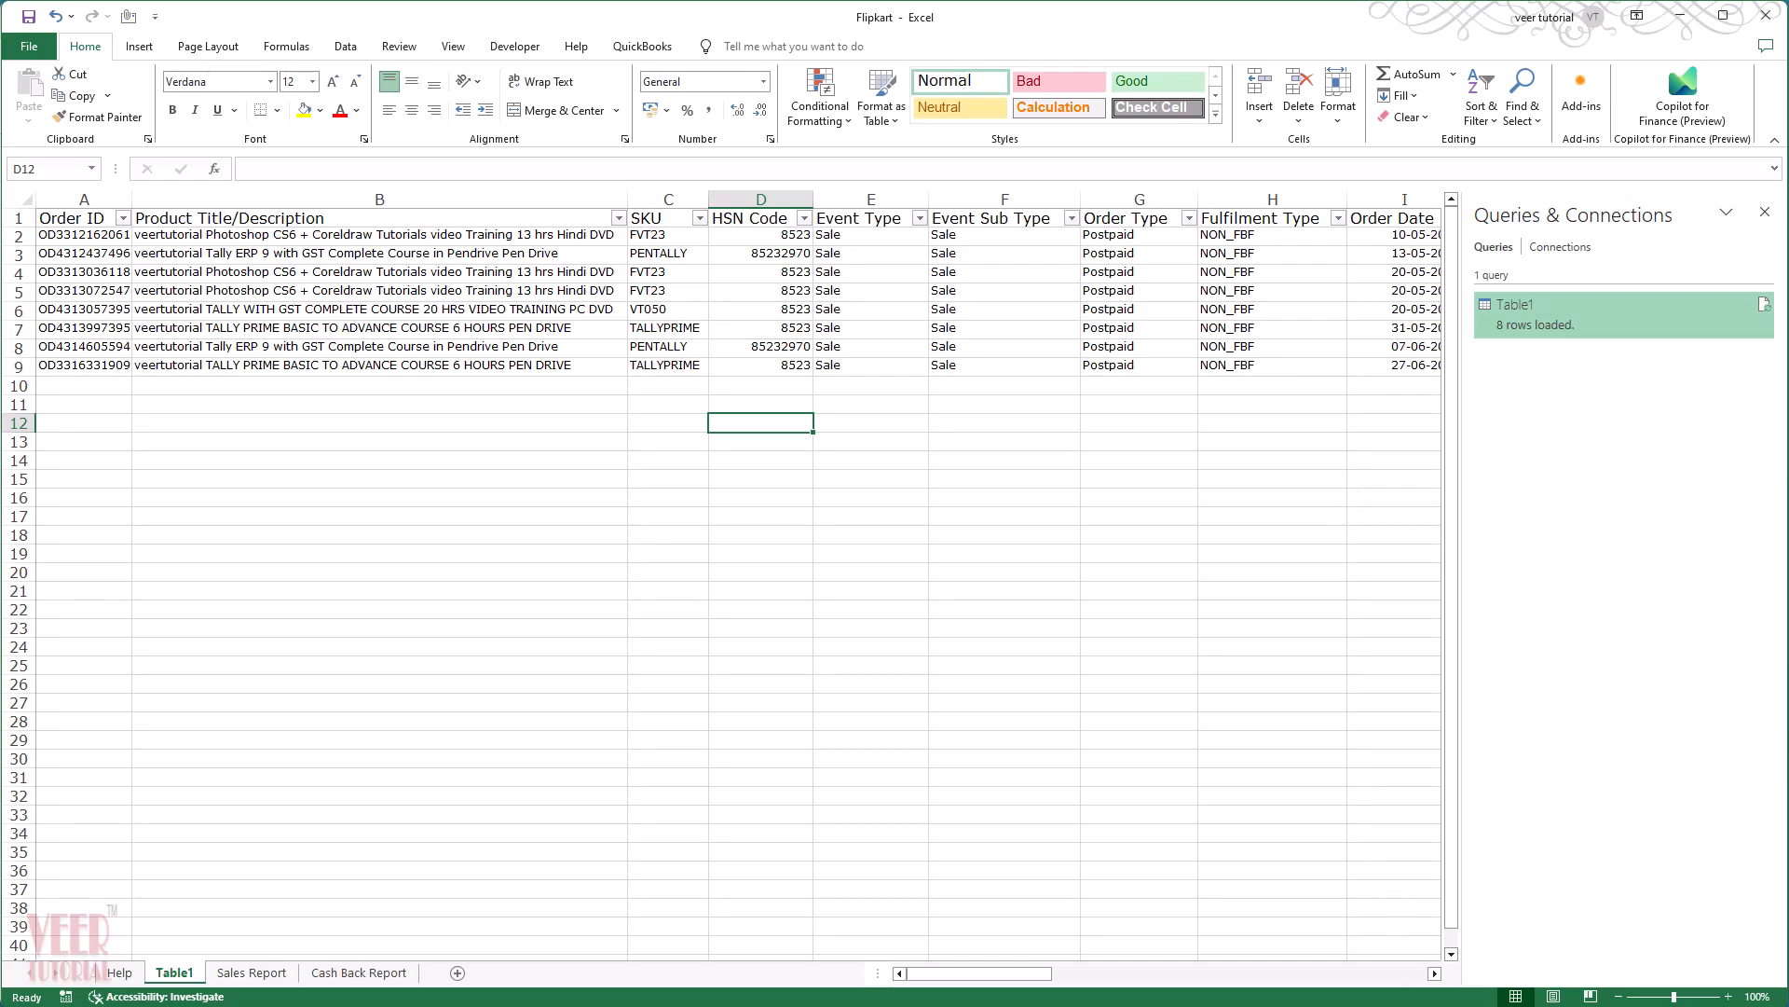
left_click(1436, 973)
left_click(1435, 973)
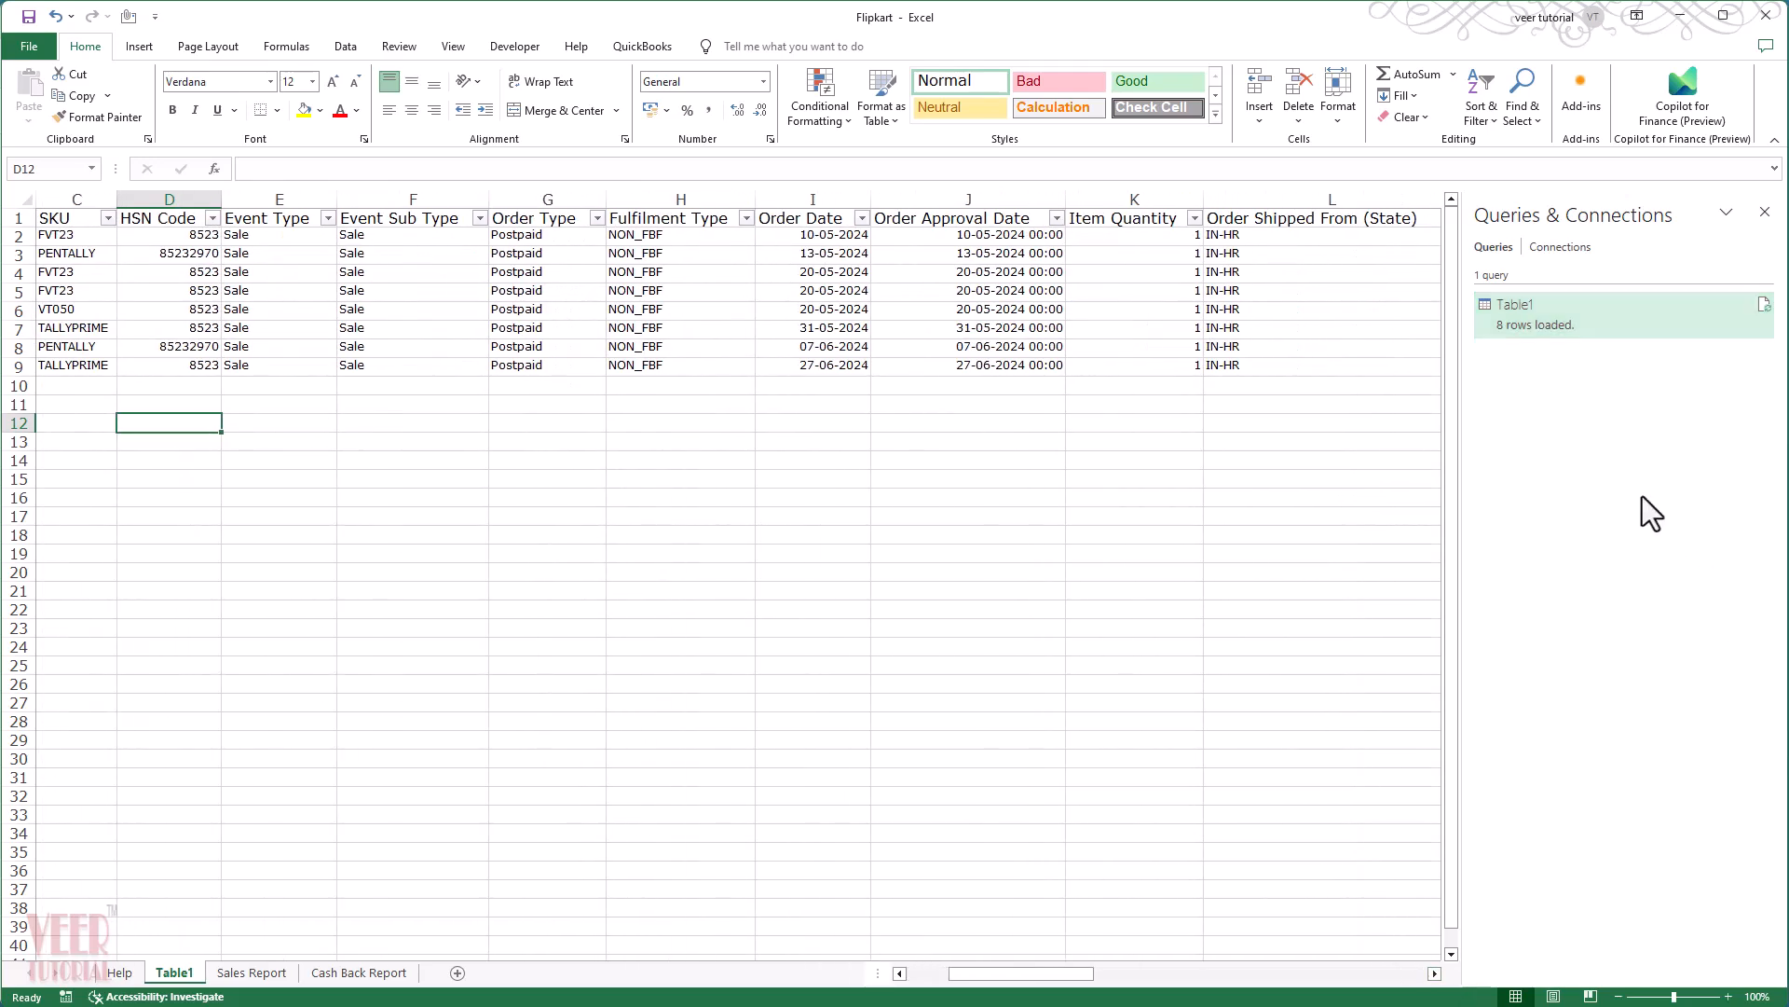
Step: Rename the Table1 query as SALES
left_click(1573, 333)
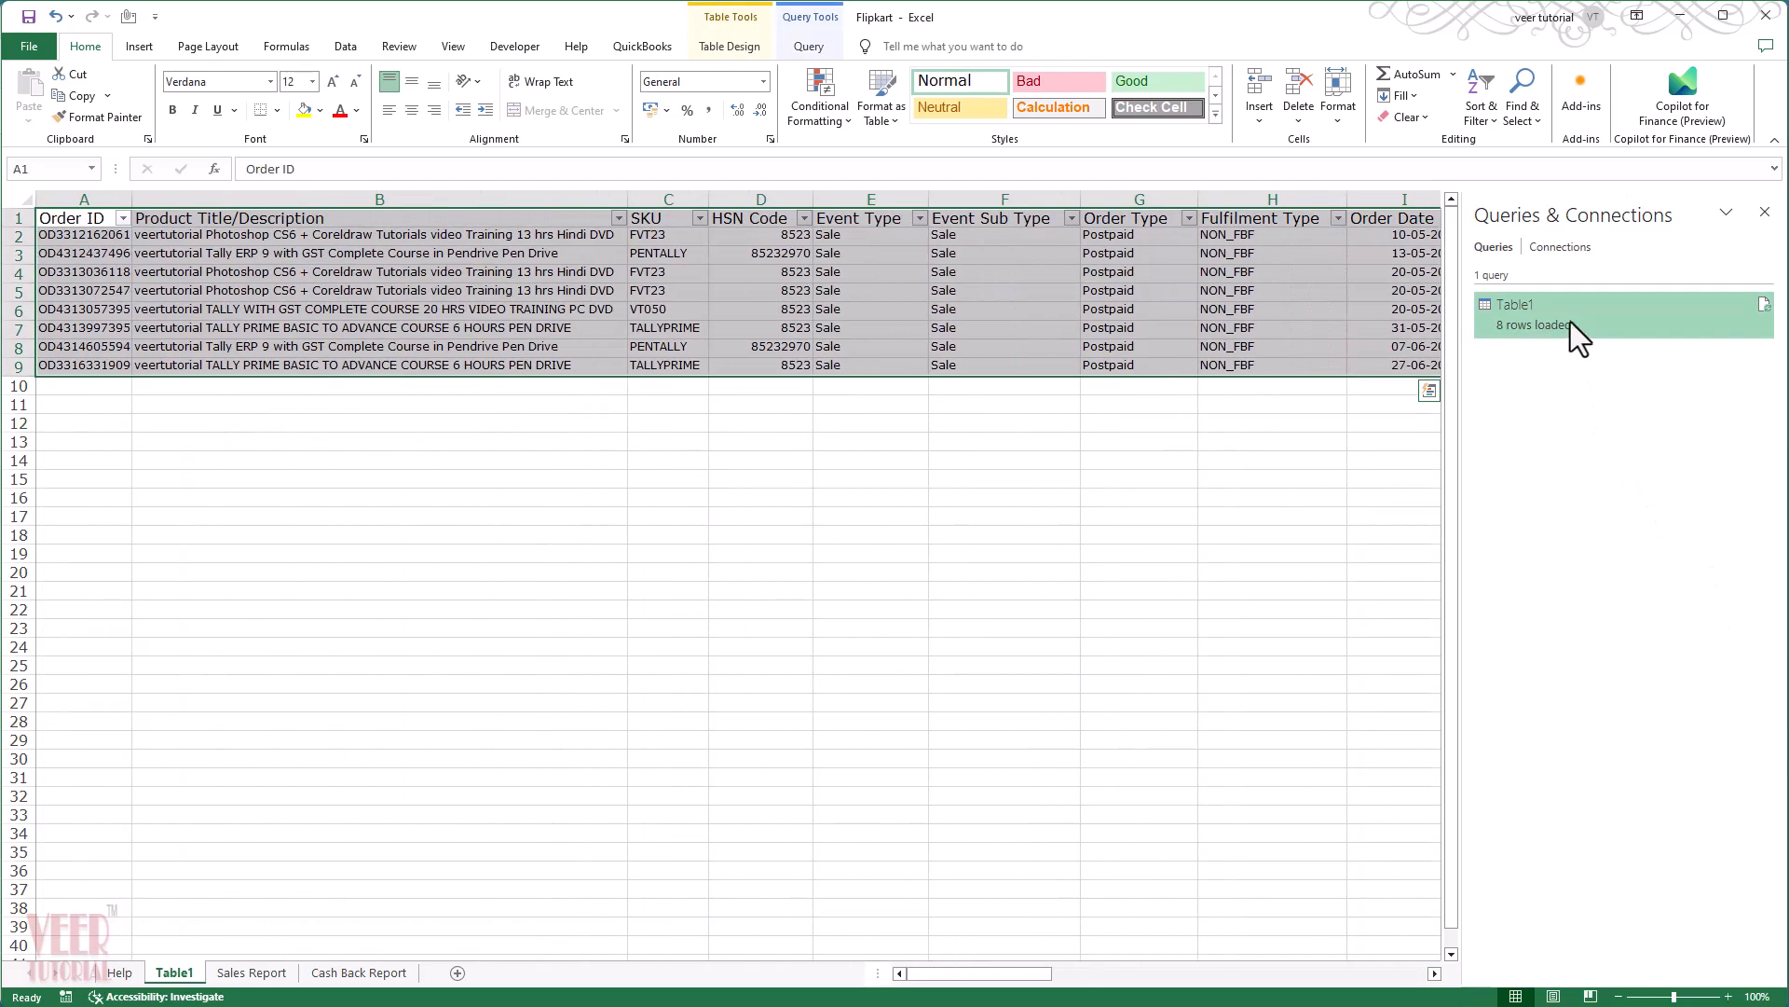
right_click(1569, 321)
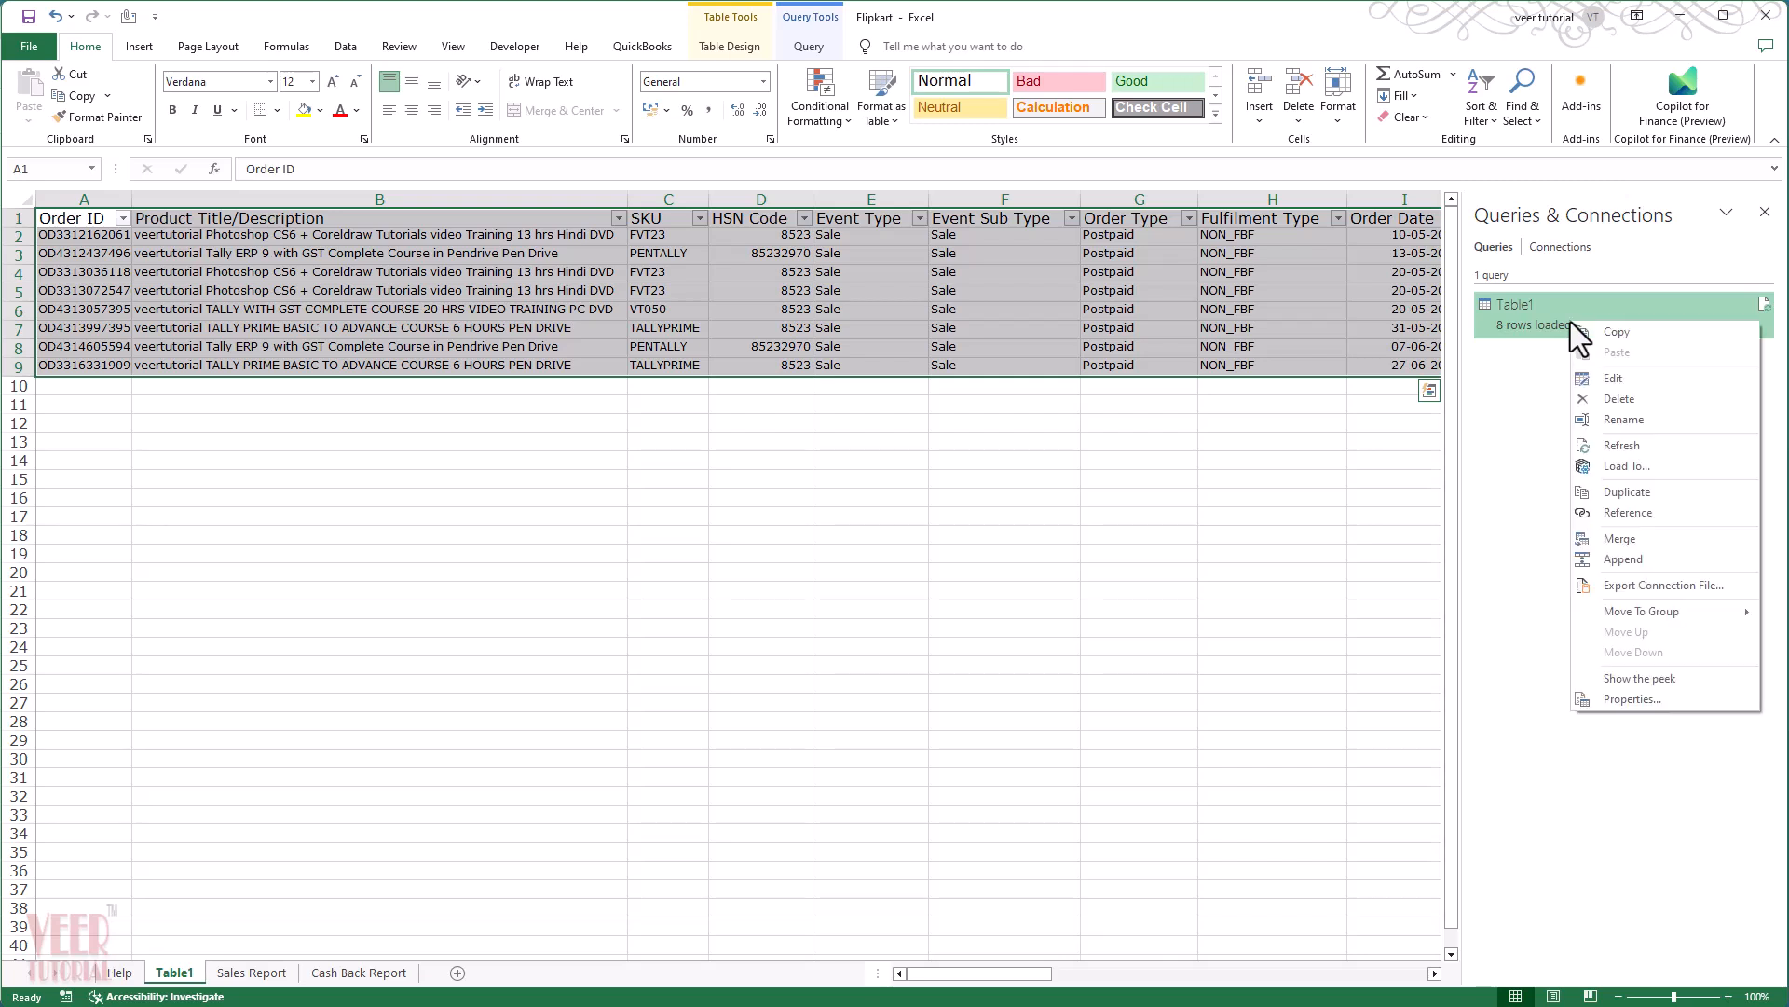
left_click(1635, 419)
type("SALES")
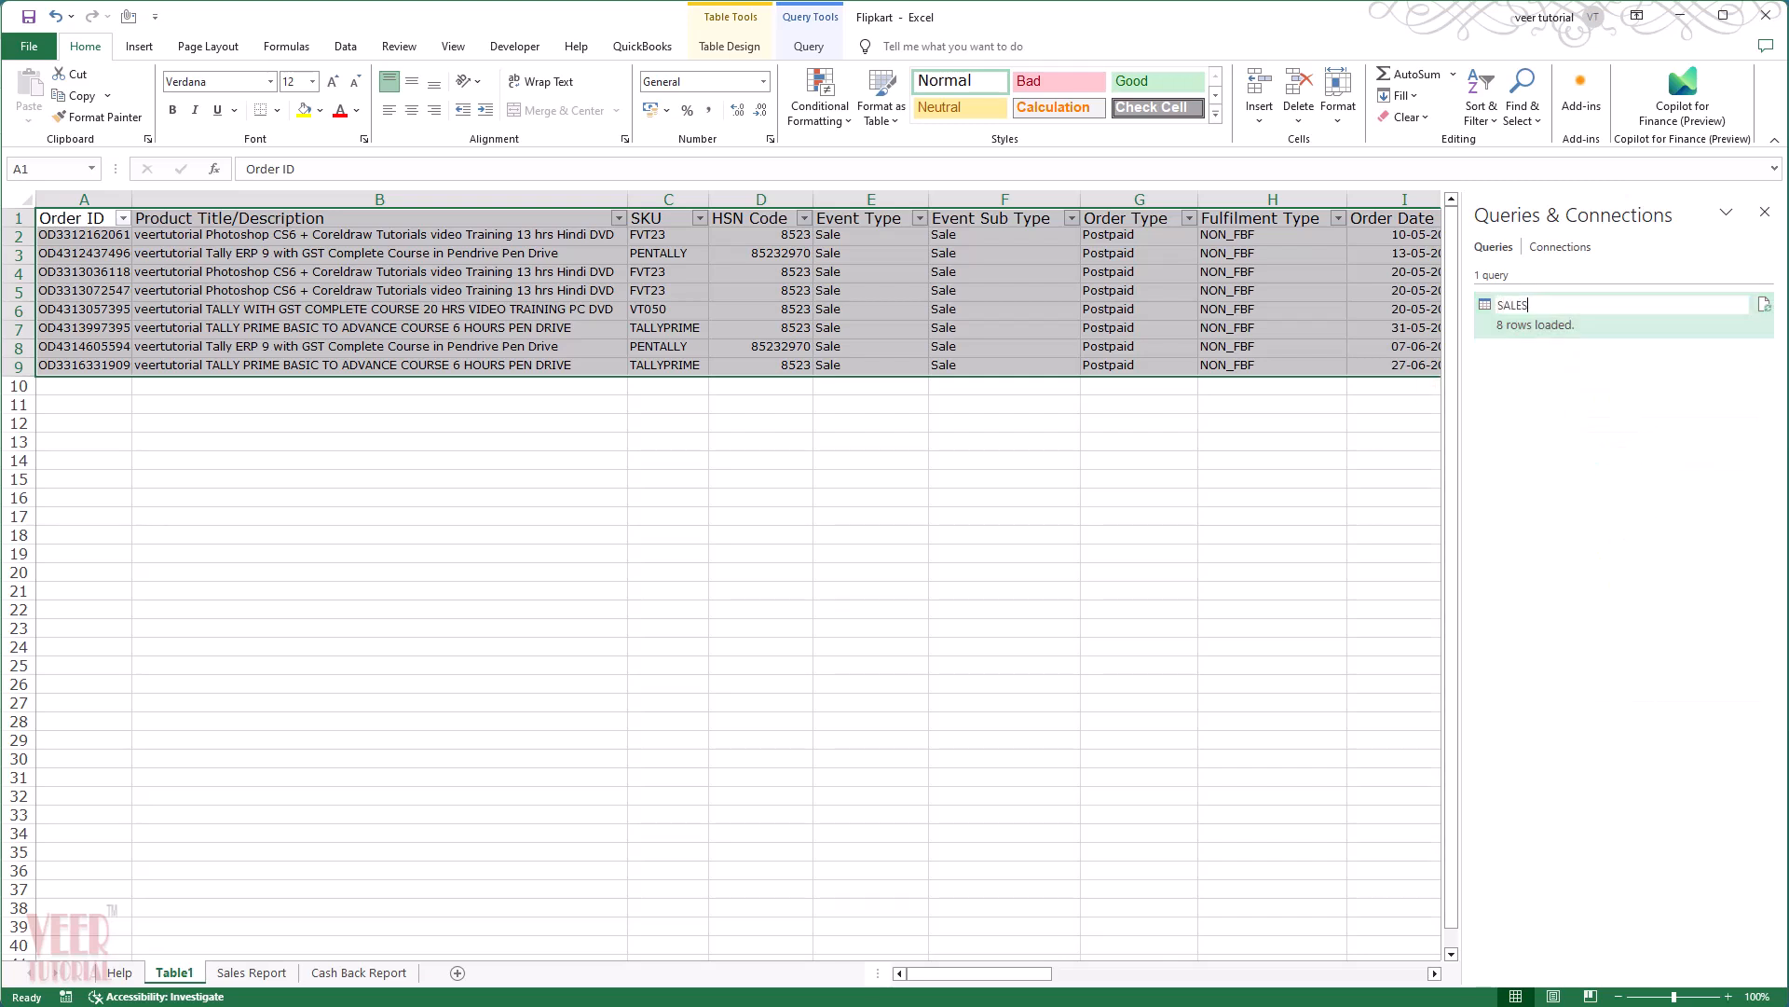
key("Return")
Step: Copy the SALES query and paste it as a second query in the workbook
right_click(1541, 321)
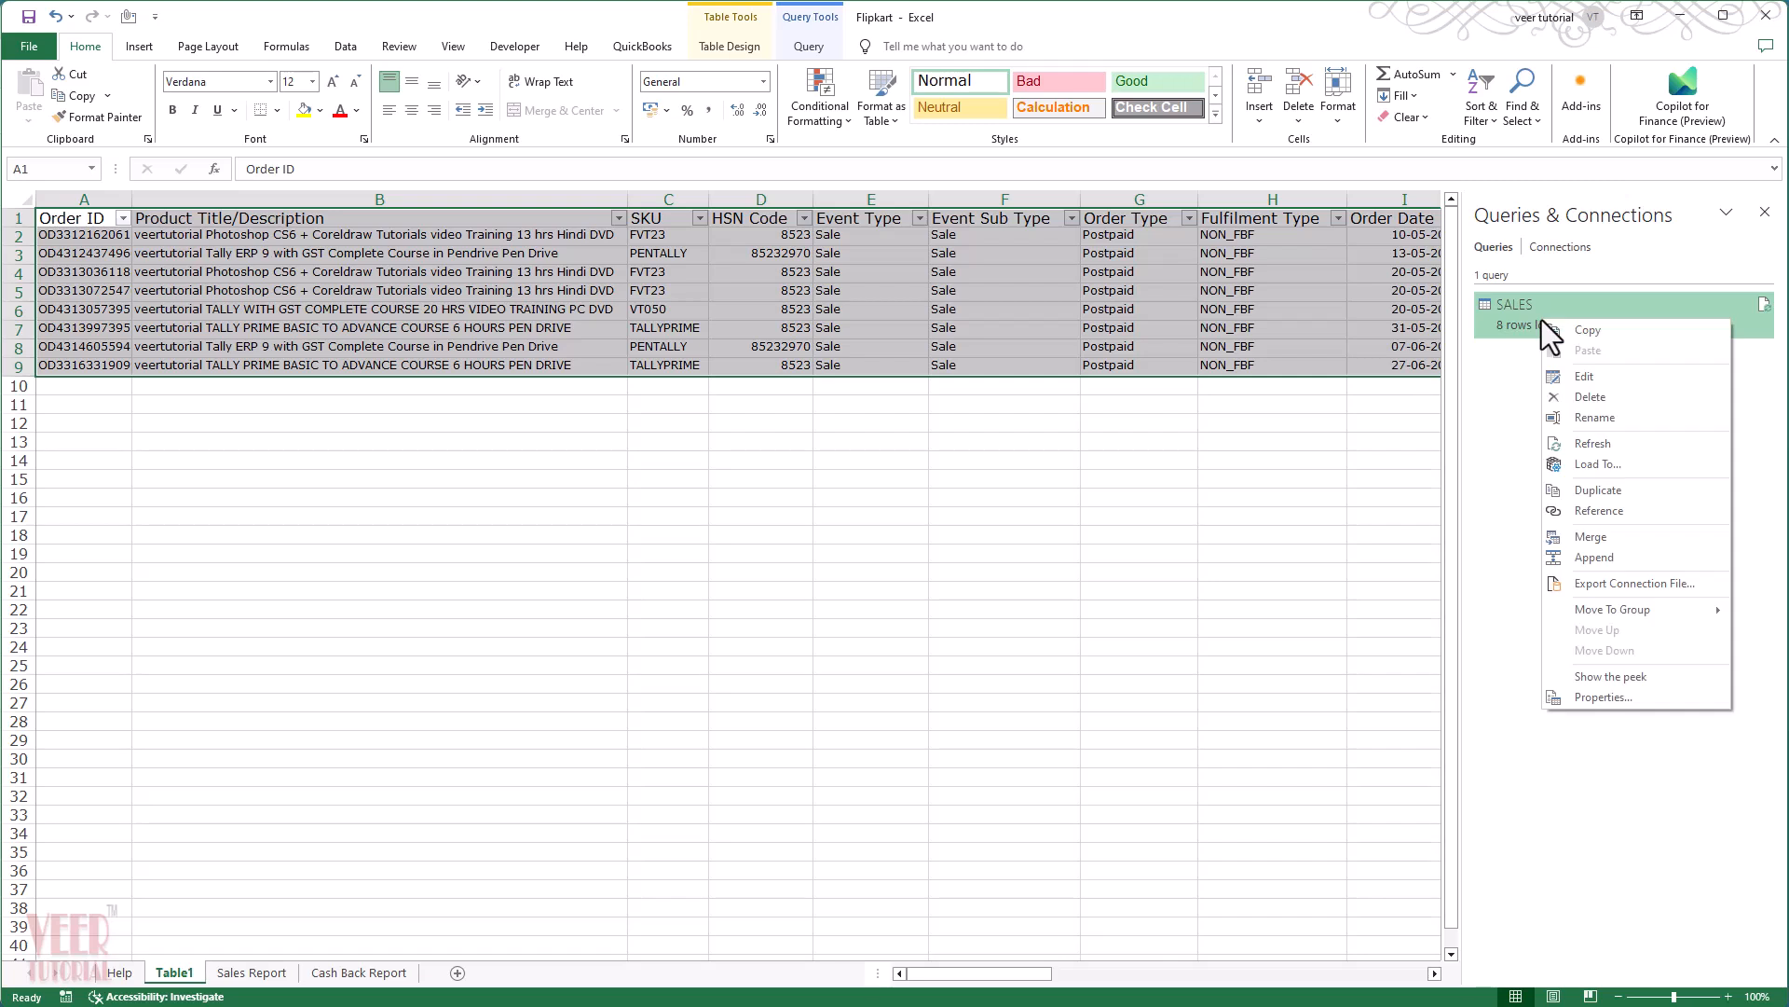
left_click(1577, 332)
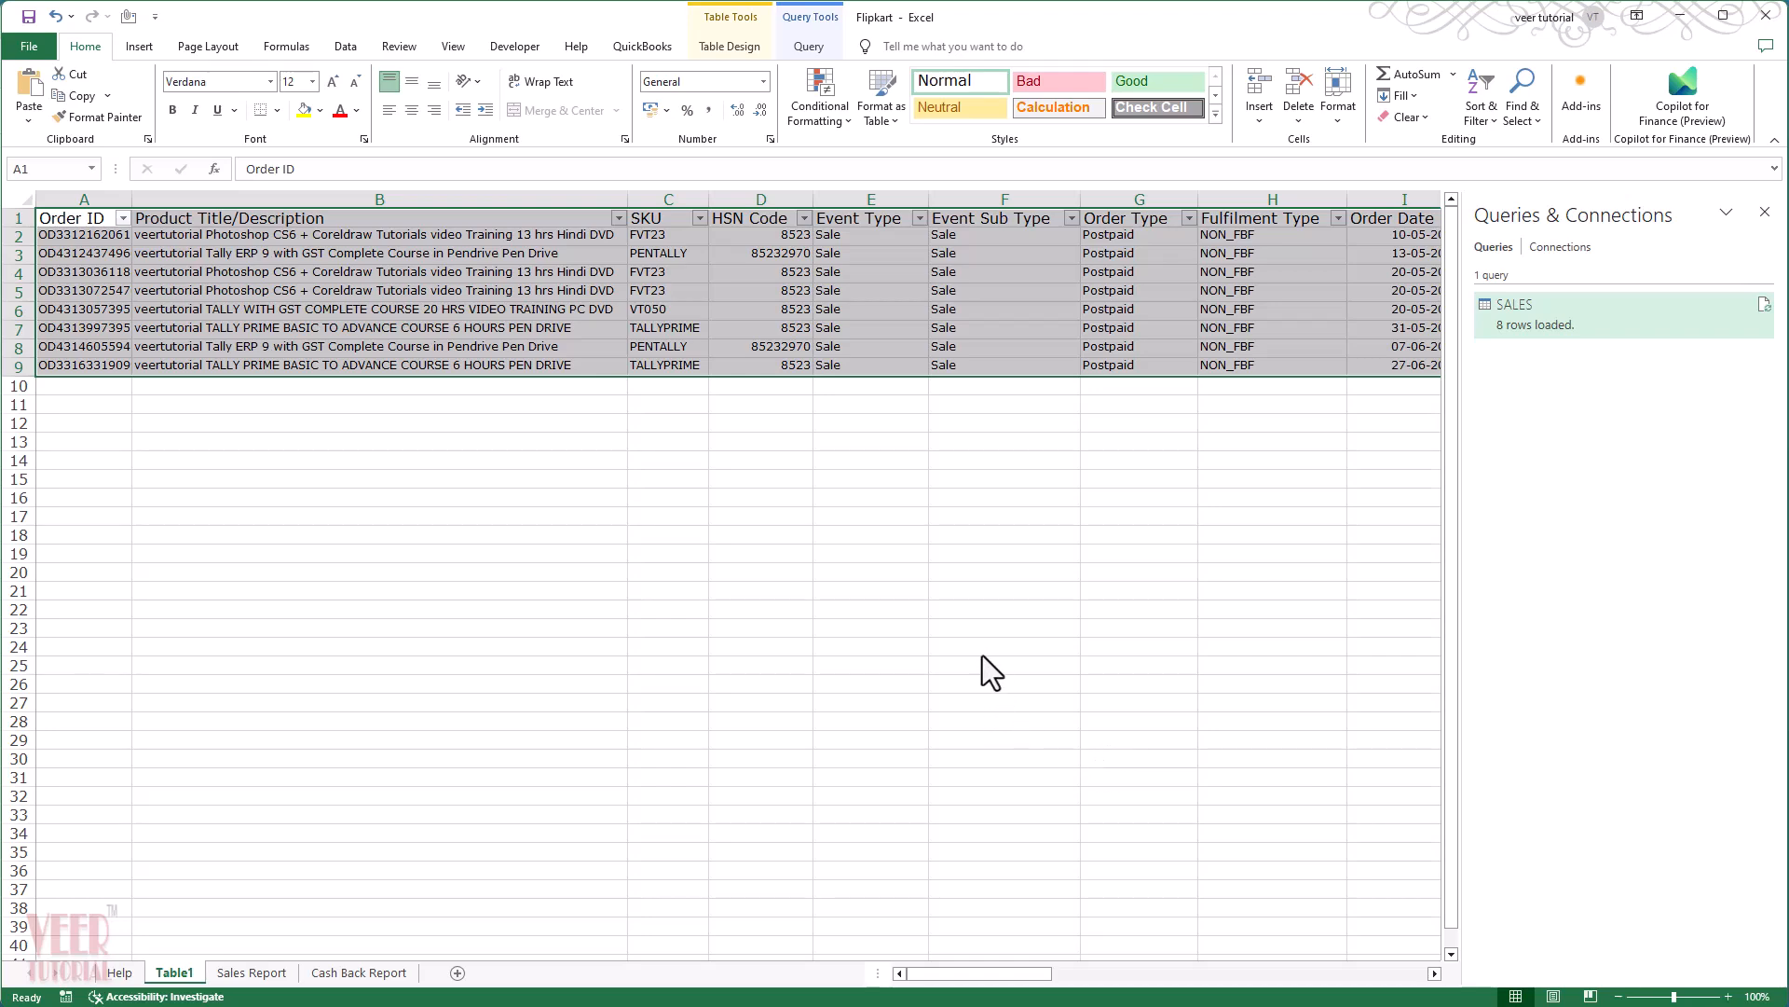
right_click(1598, 322)
left_click(1654, 340)
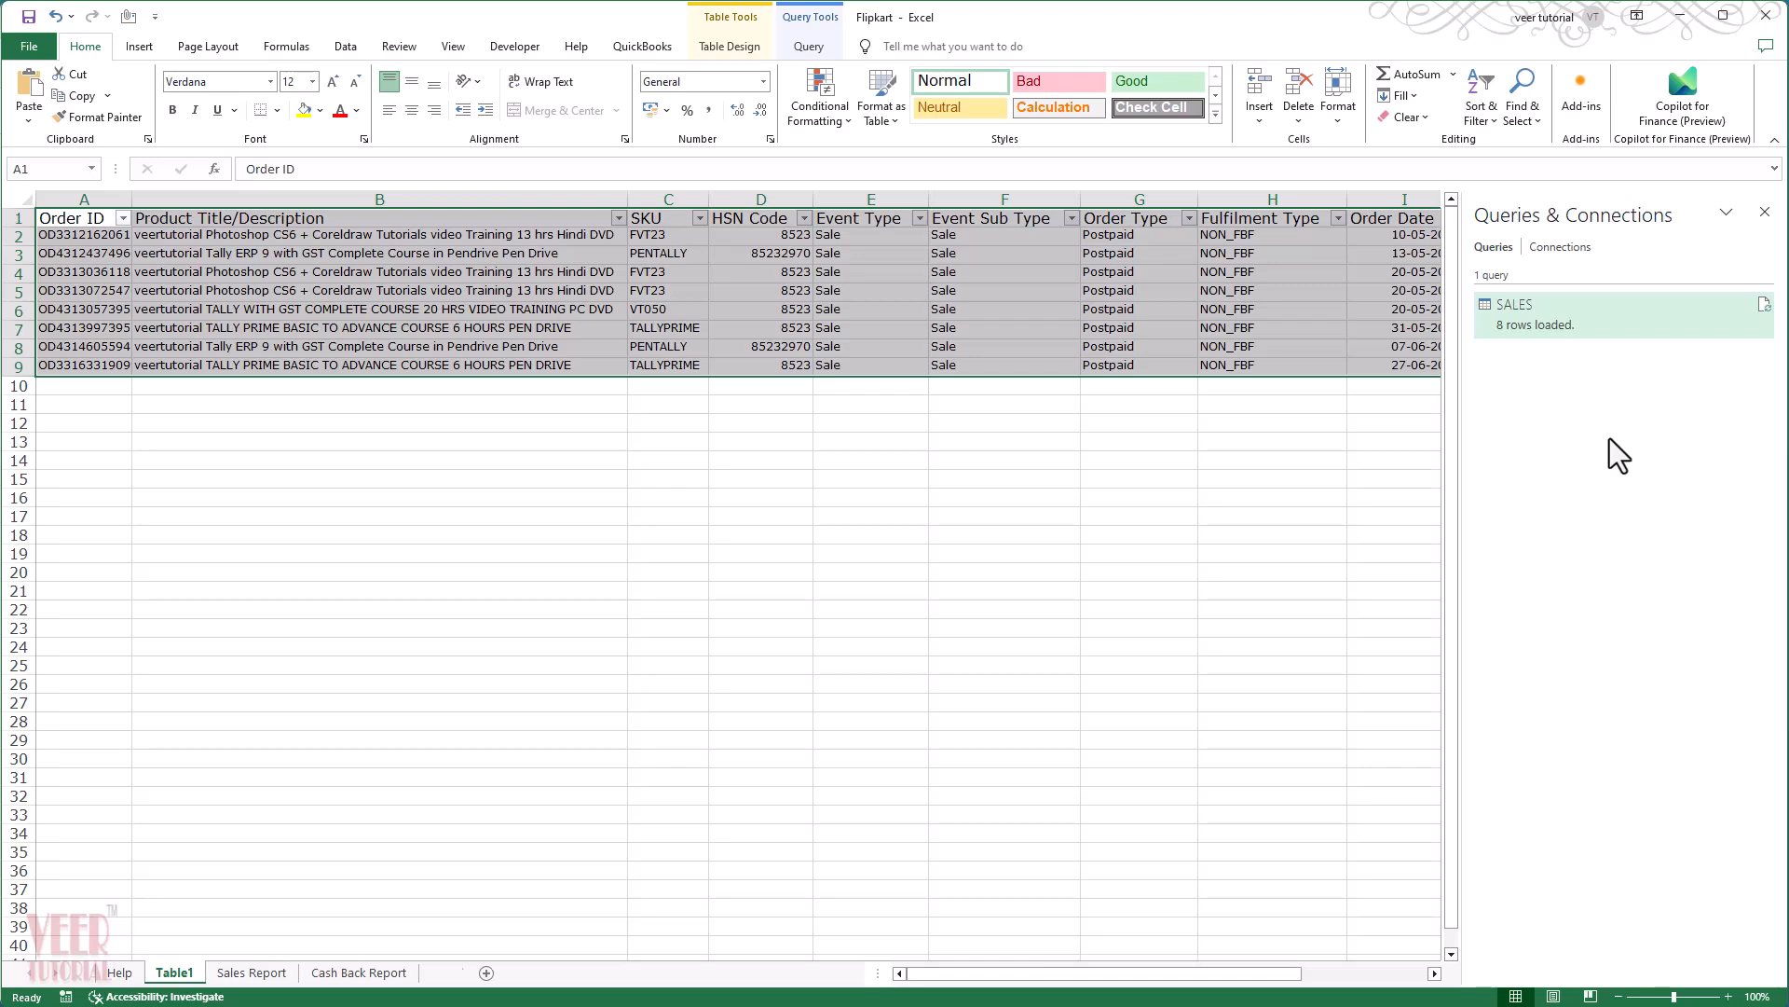
right_click(1563, 358)
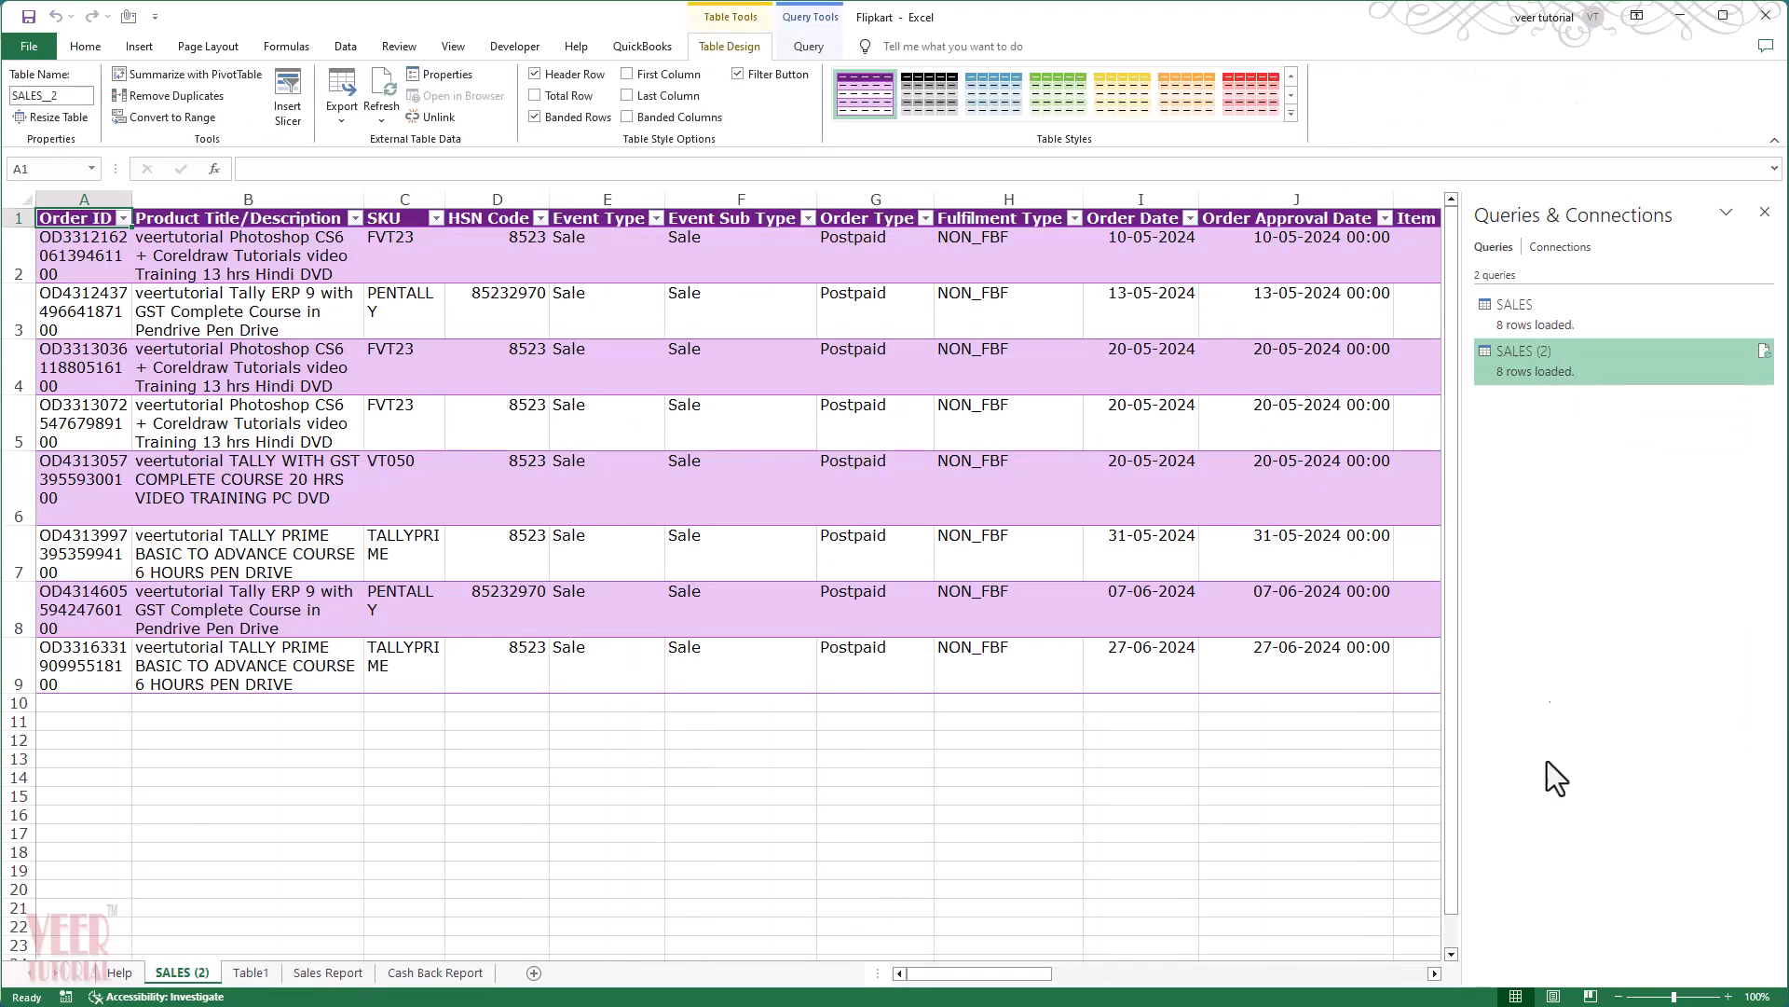
Step: Rename the pasted copy of the SALES query as SALES RETURN
right_click(1551, 371)
left_click(1595, 467)
key("End")
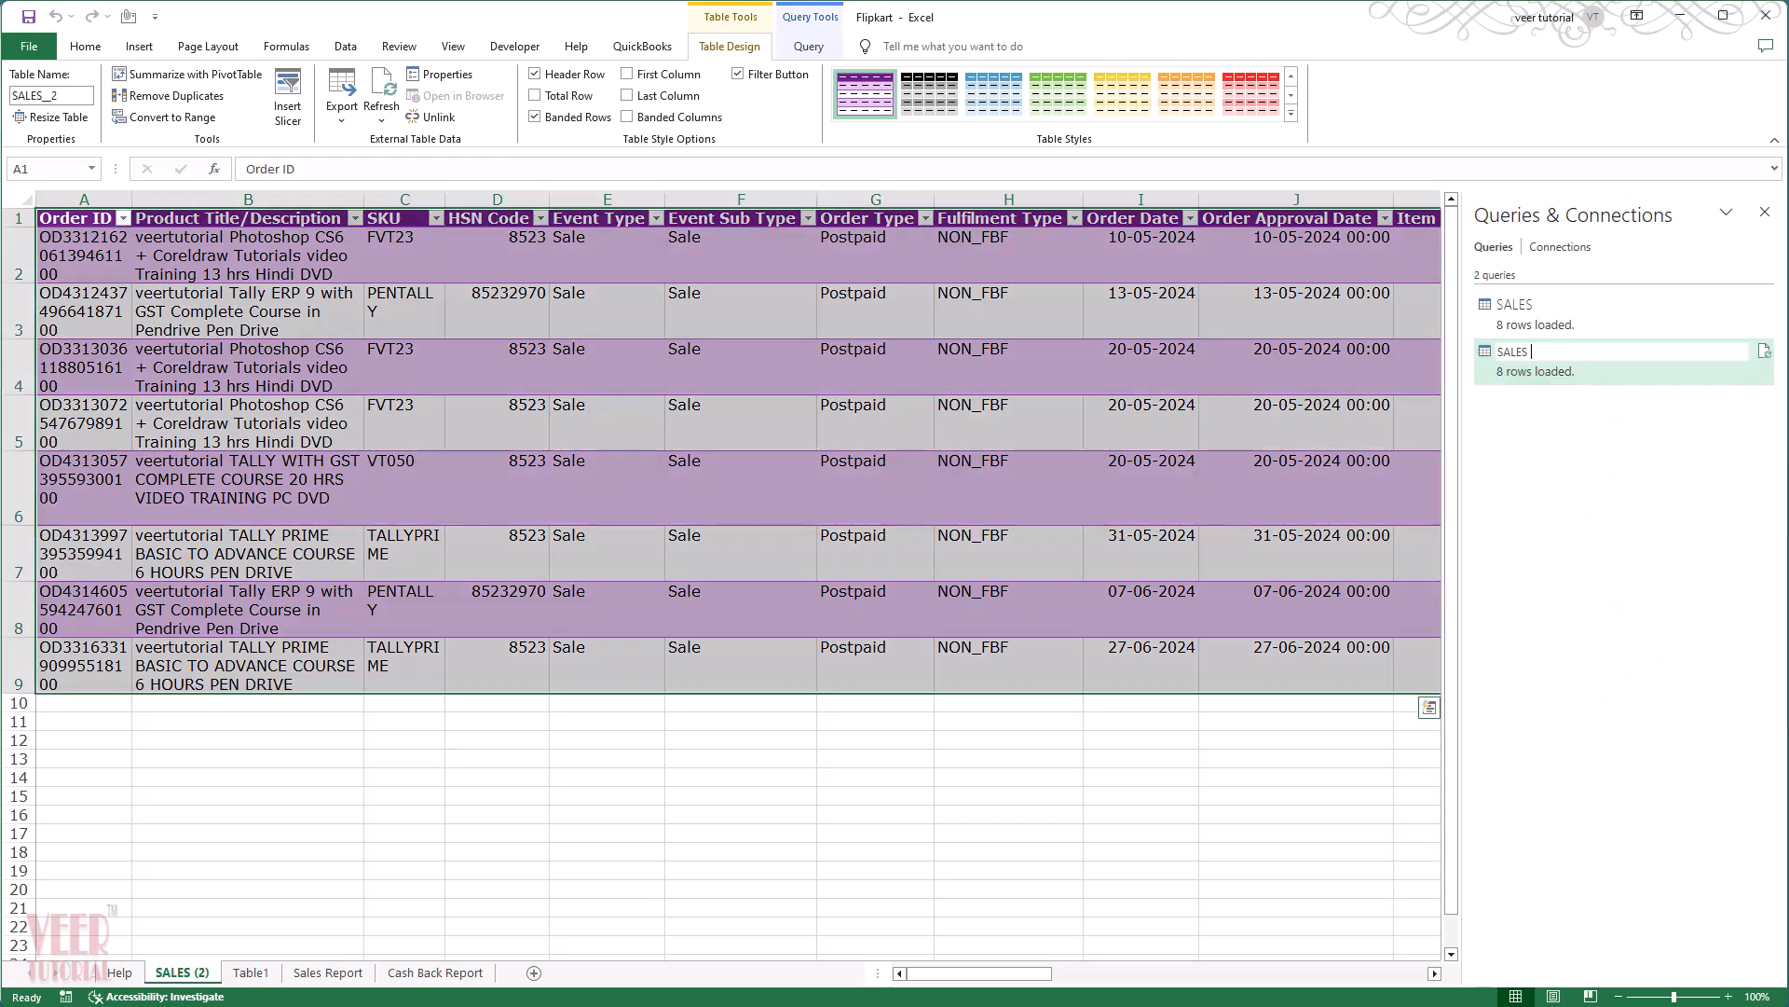
type("RETURN")
key("Return")
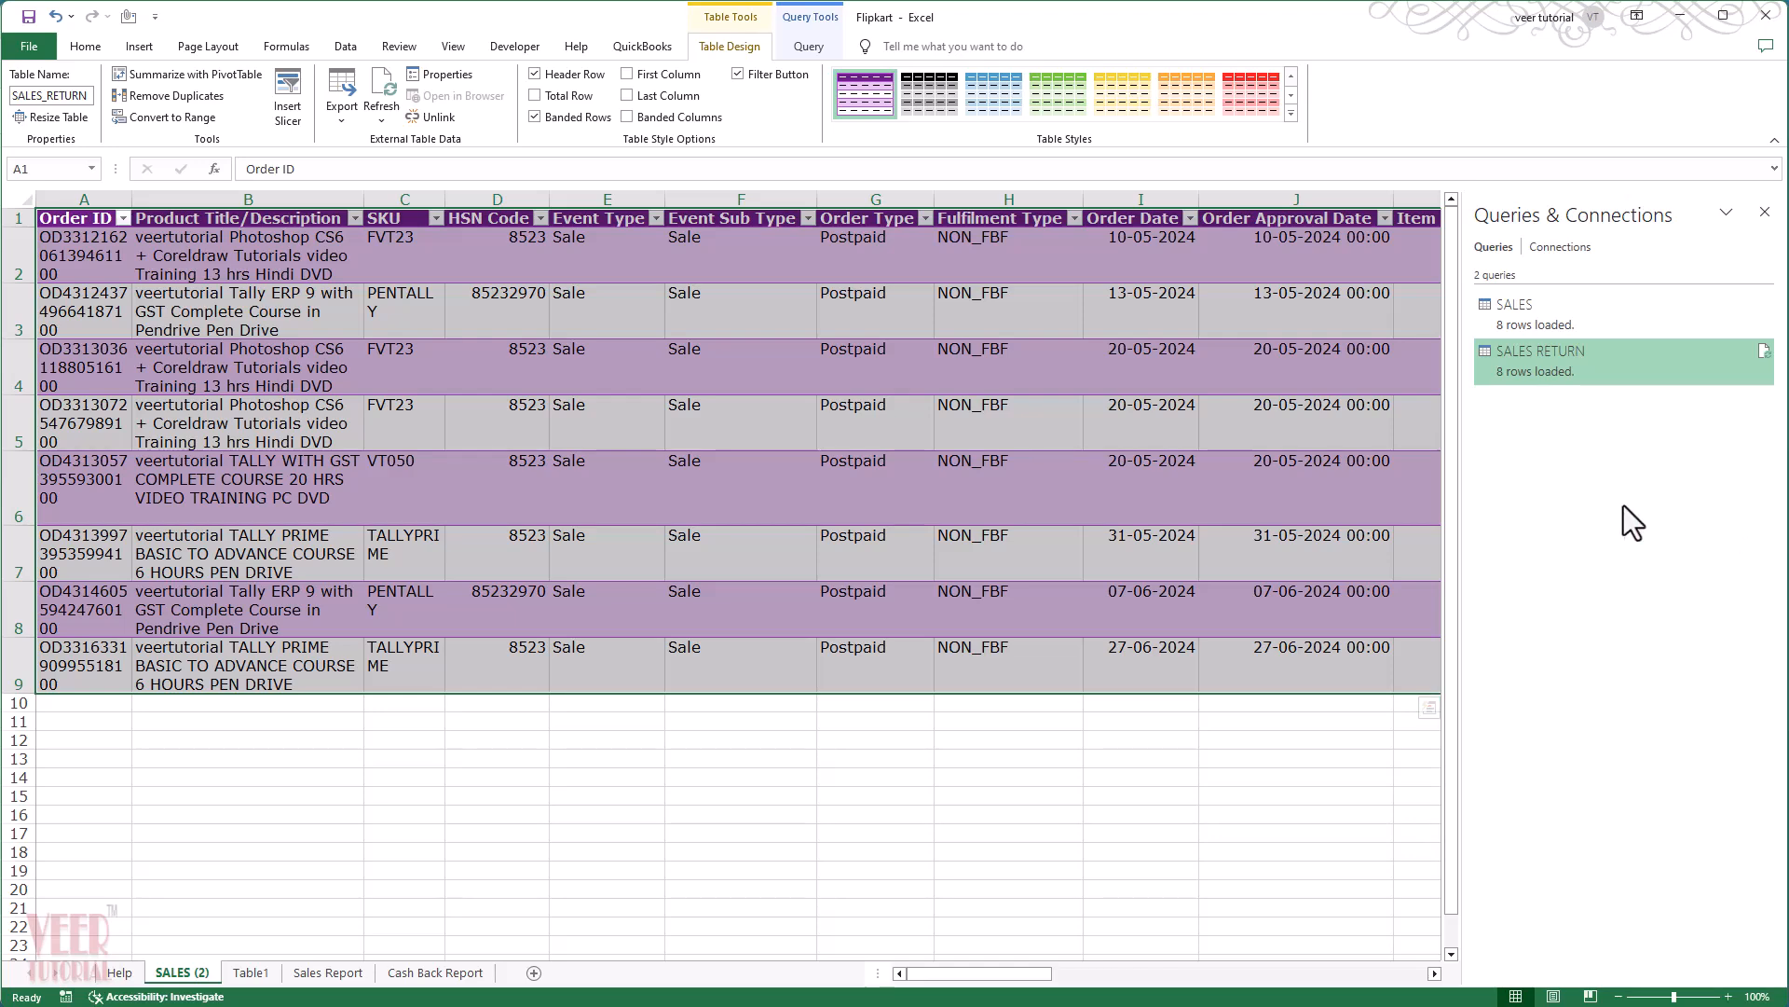
Step: Open the SALES RETURN query in the Power Query Editor and filter Event Type to keep only Return rows, excluding Sale
right_click(1570, 360)
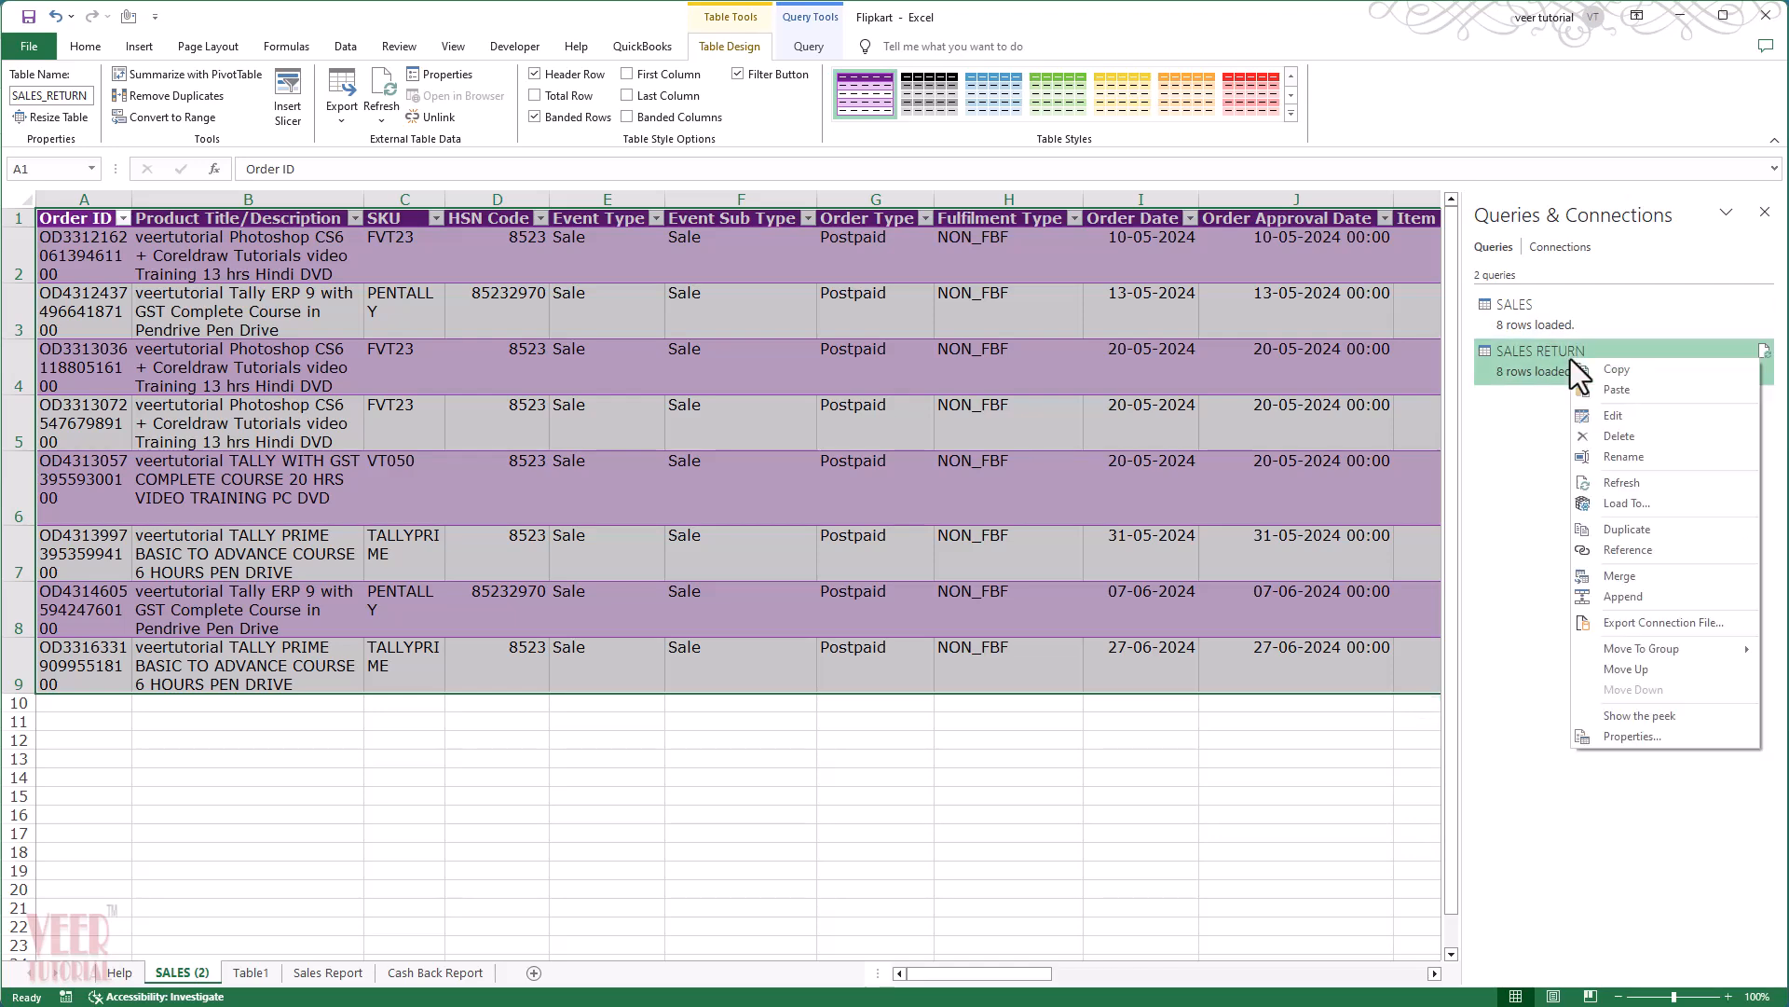
left_click(1630, 419)
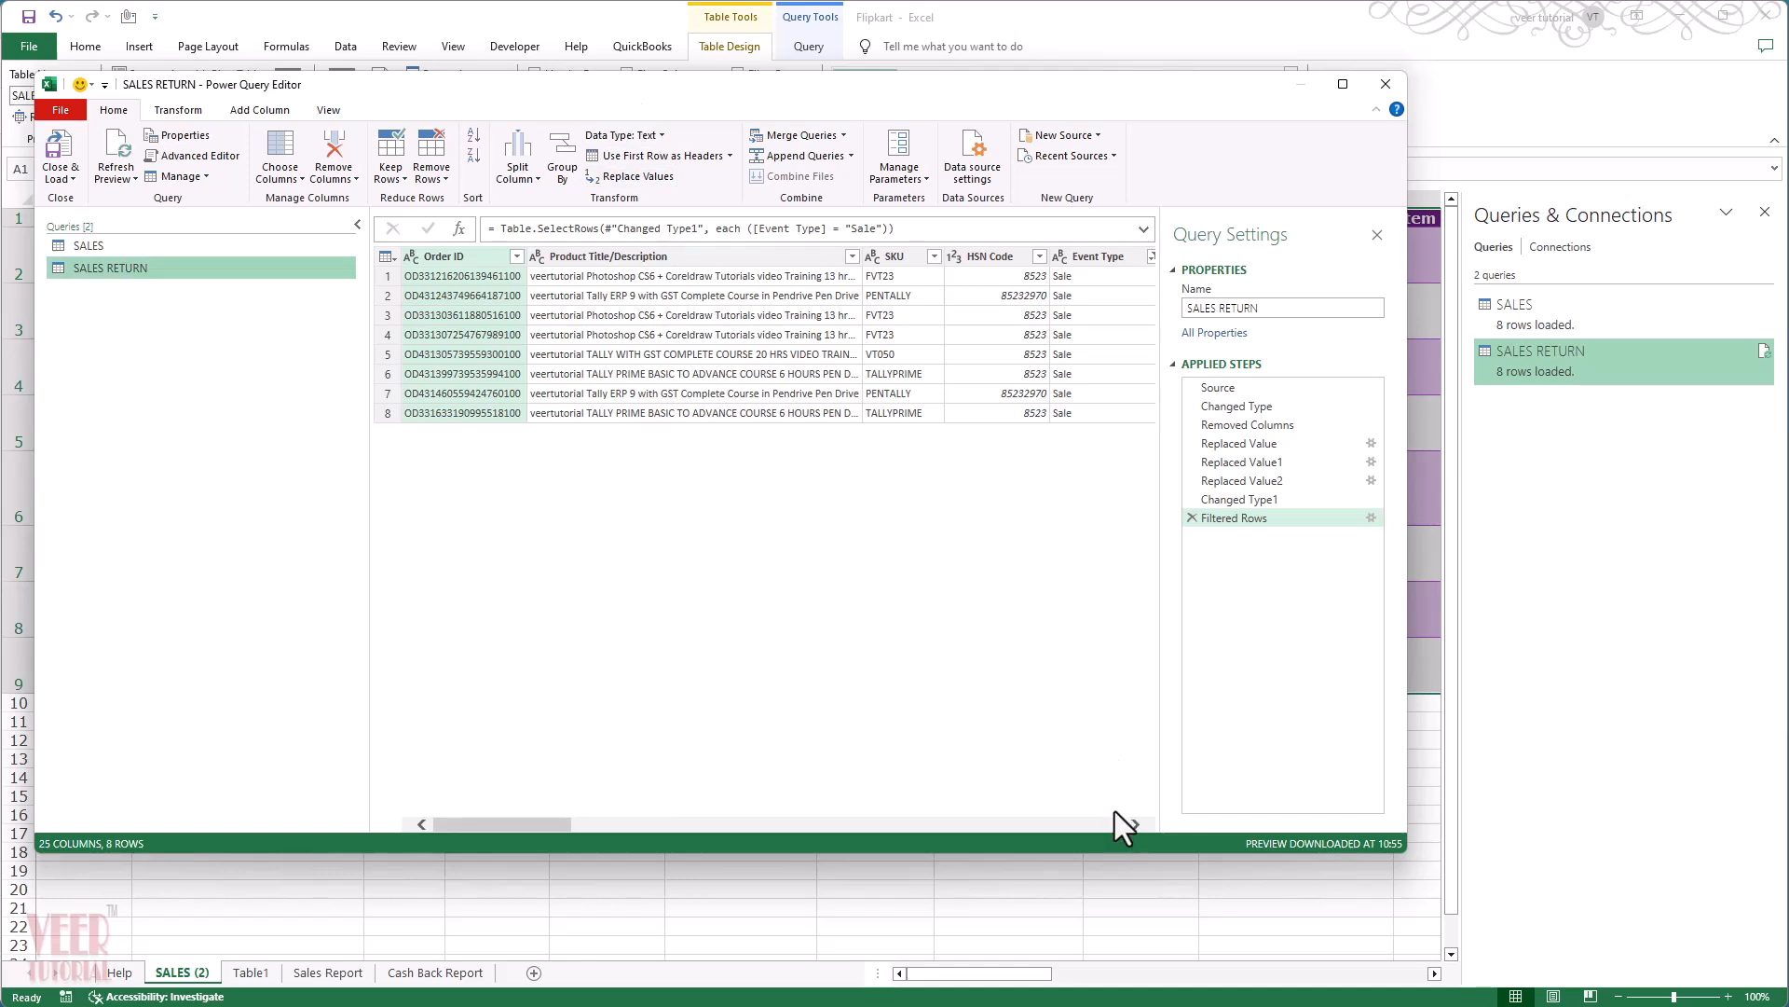
left_click_drag(1135, 824, 1135, 824)
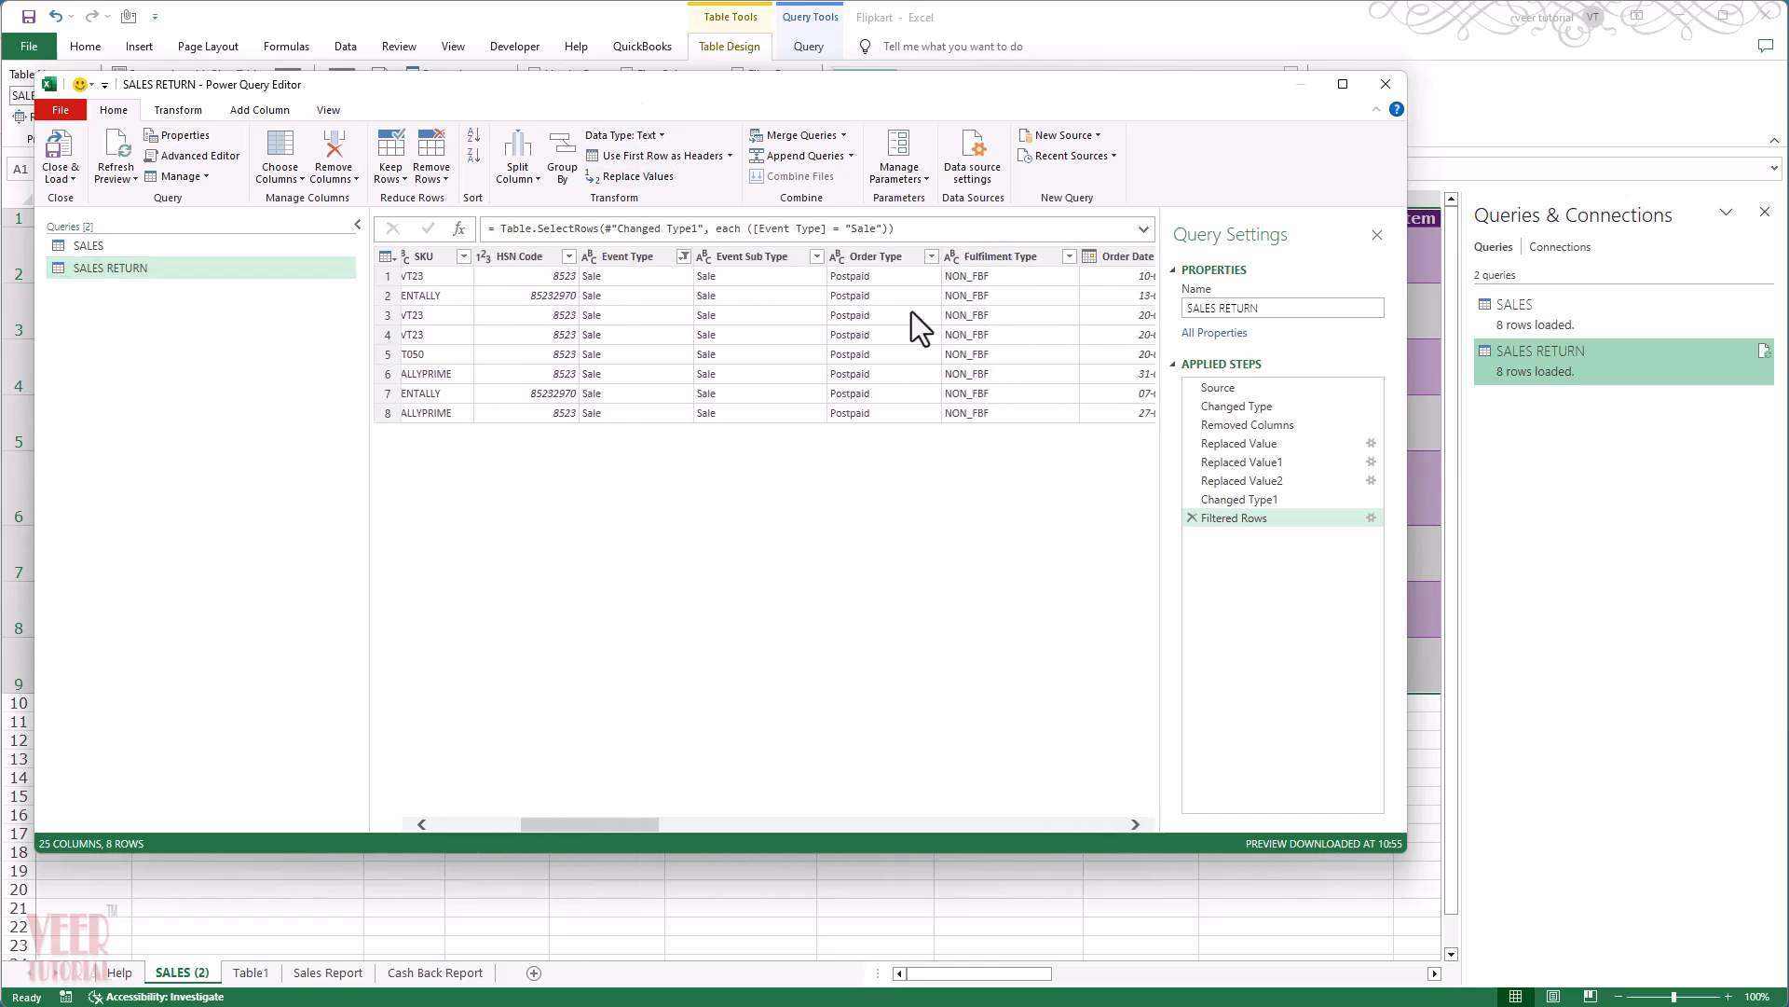
left_click(684, 256)
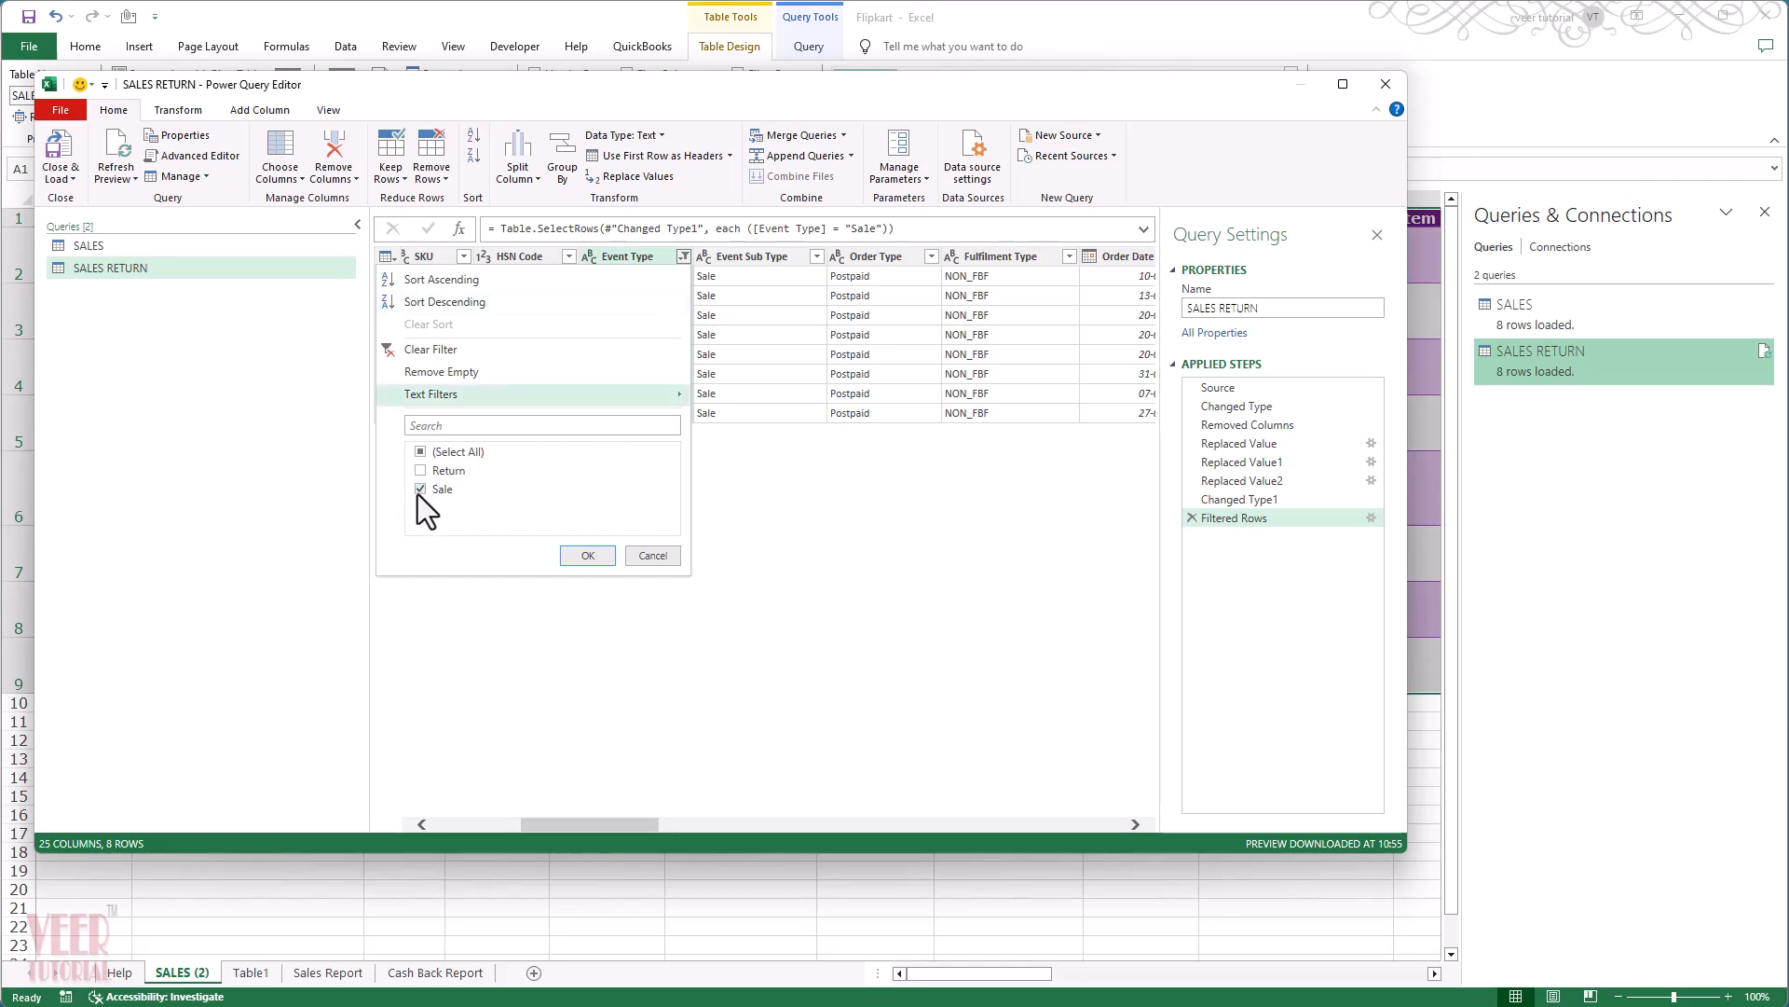
left_click(418, 493)
left_click(421, 472)
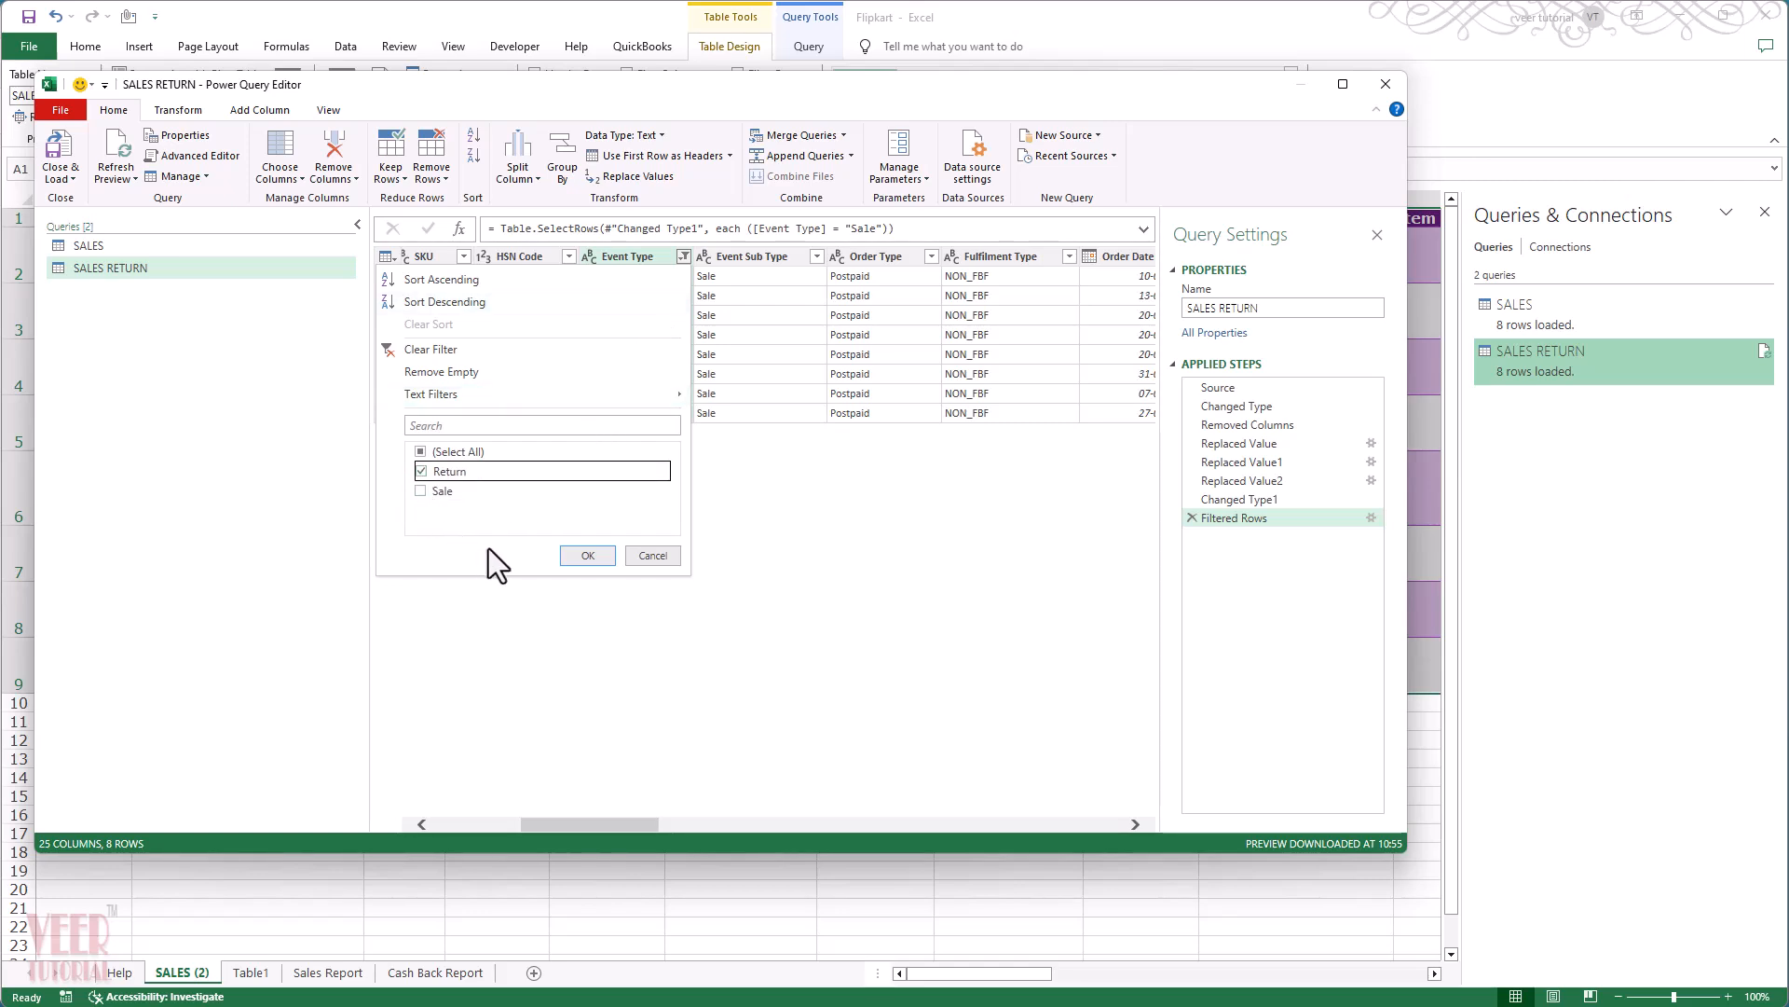
left_click(572, 557)
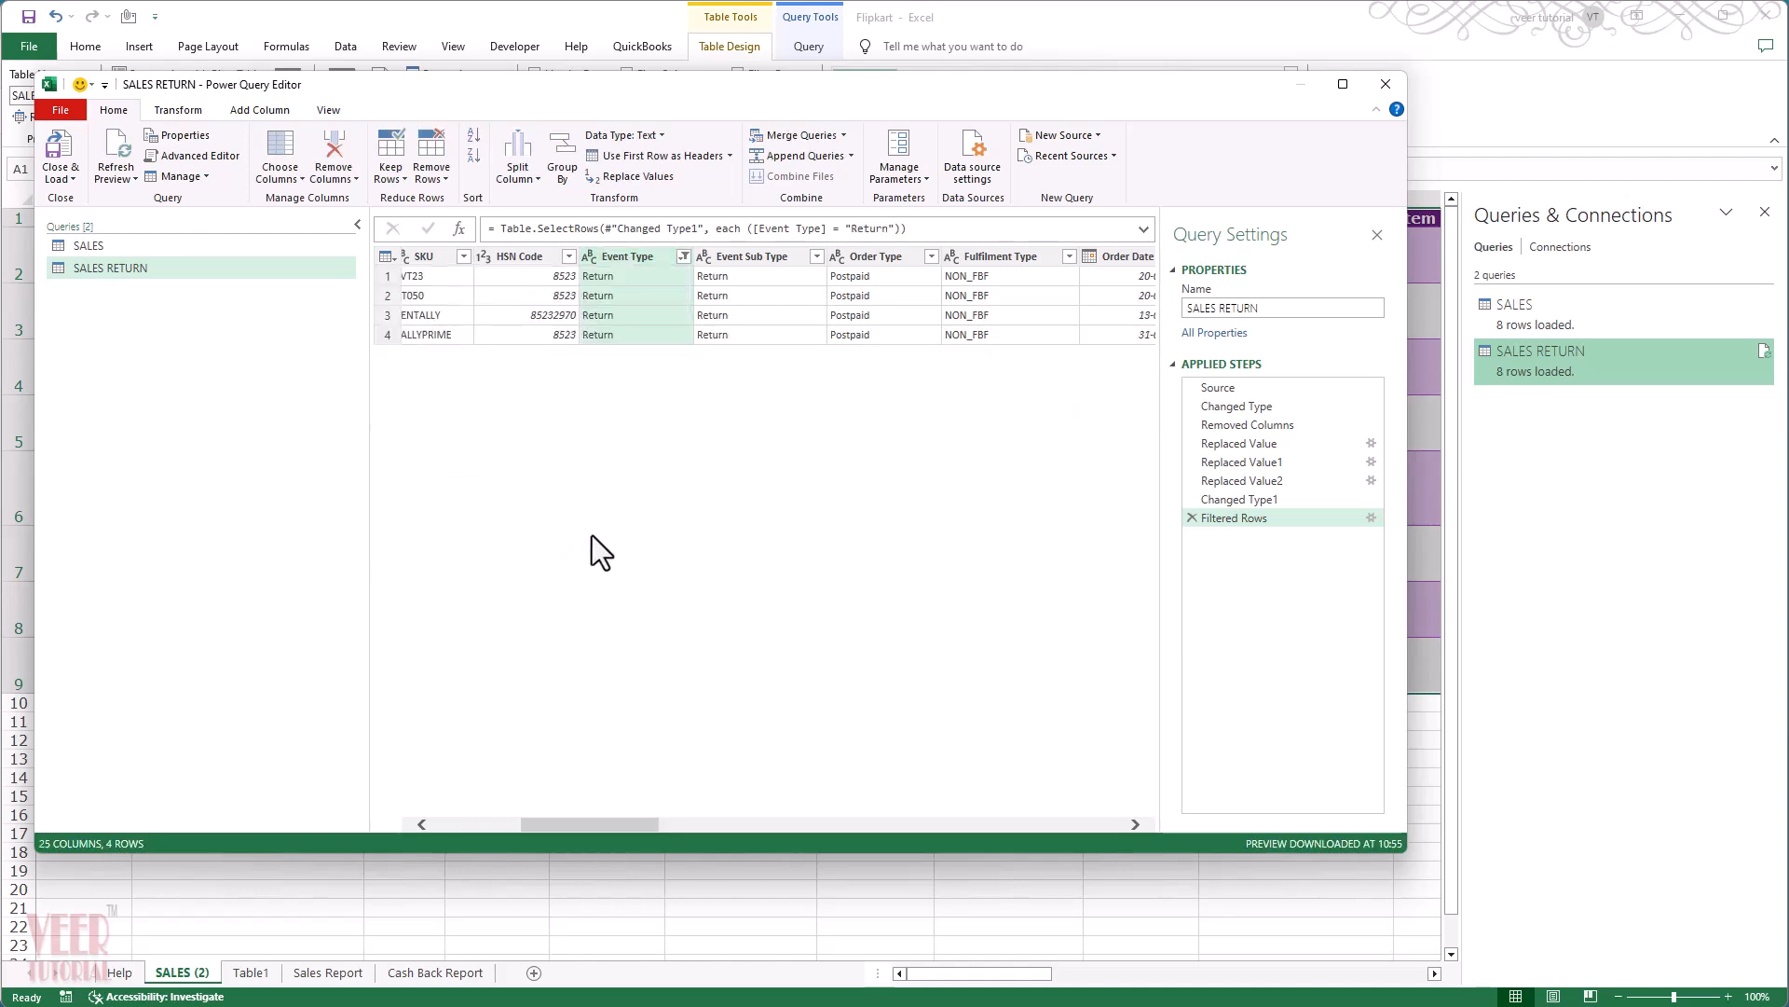
Step: Add a new column to the SALES RETURN query that multiplies Buyer Invoice Amount by -1
scroll(952, 367, "right", 5)
left_click(1006, 278)
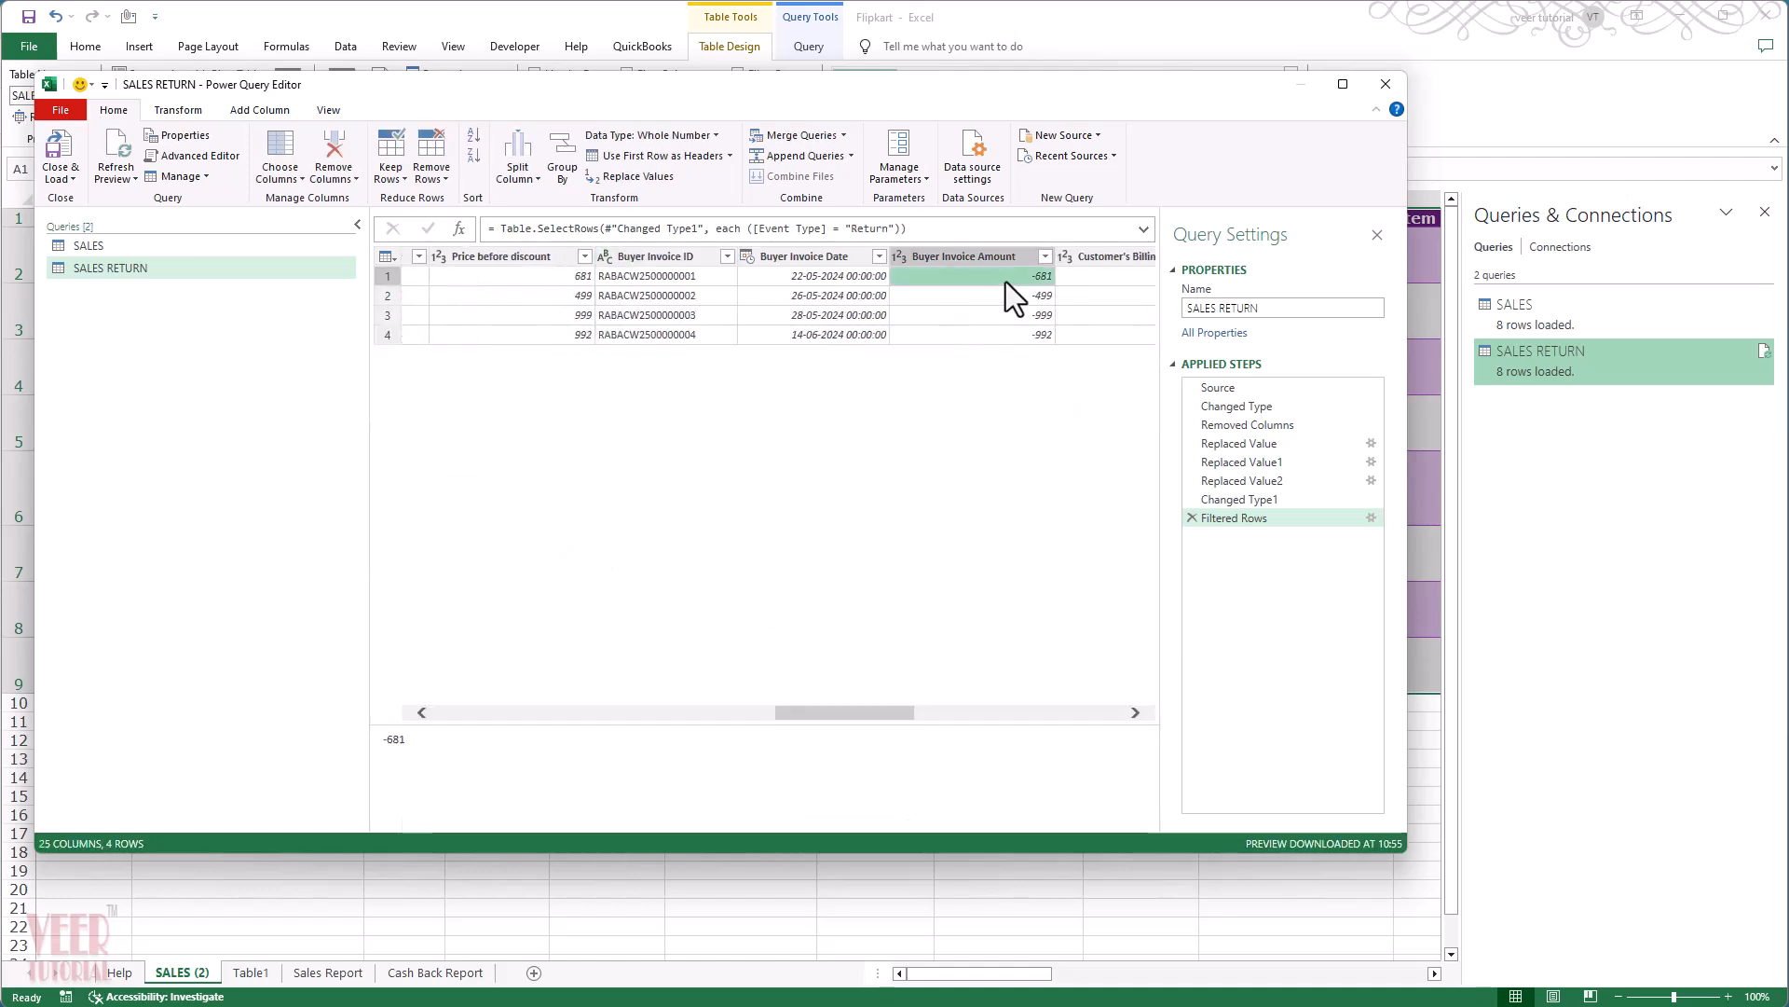
left_click(1012, 332)
left_click(1023, 297)
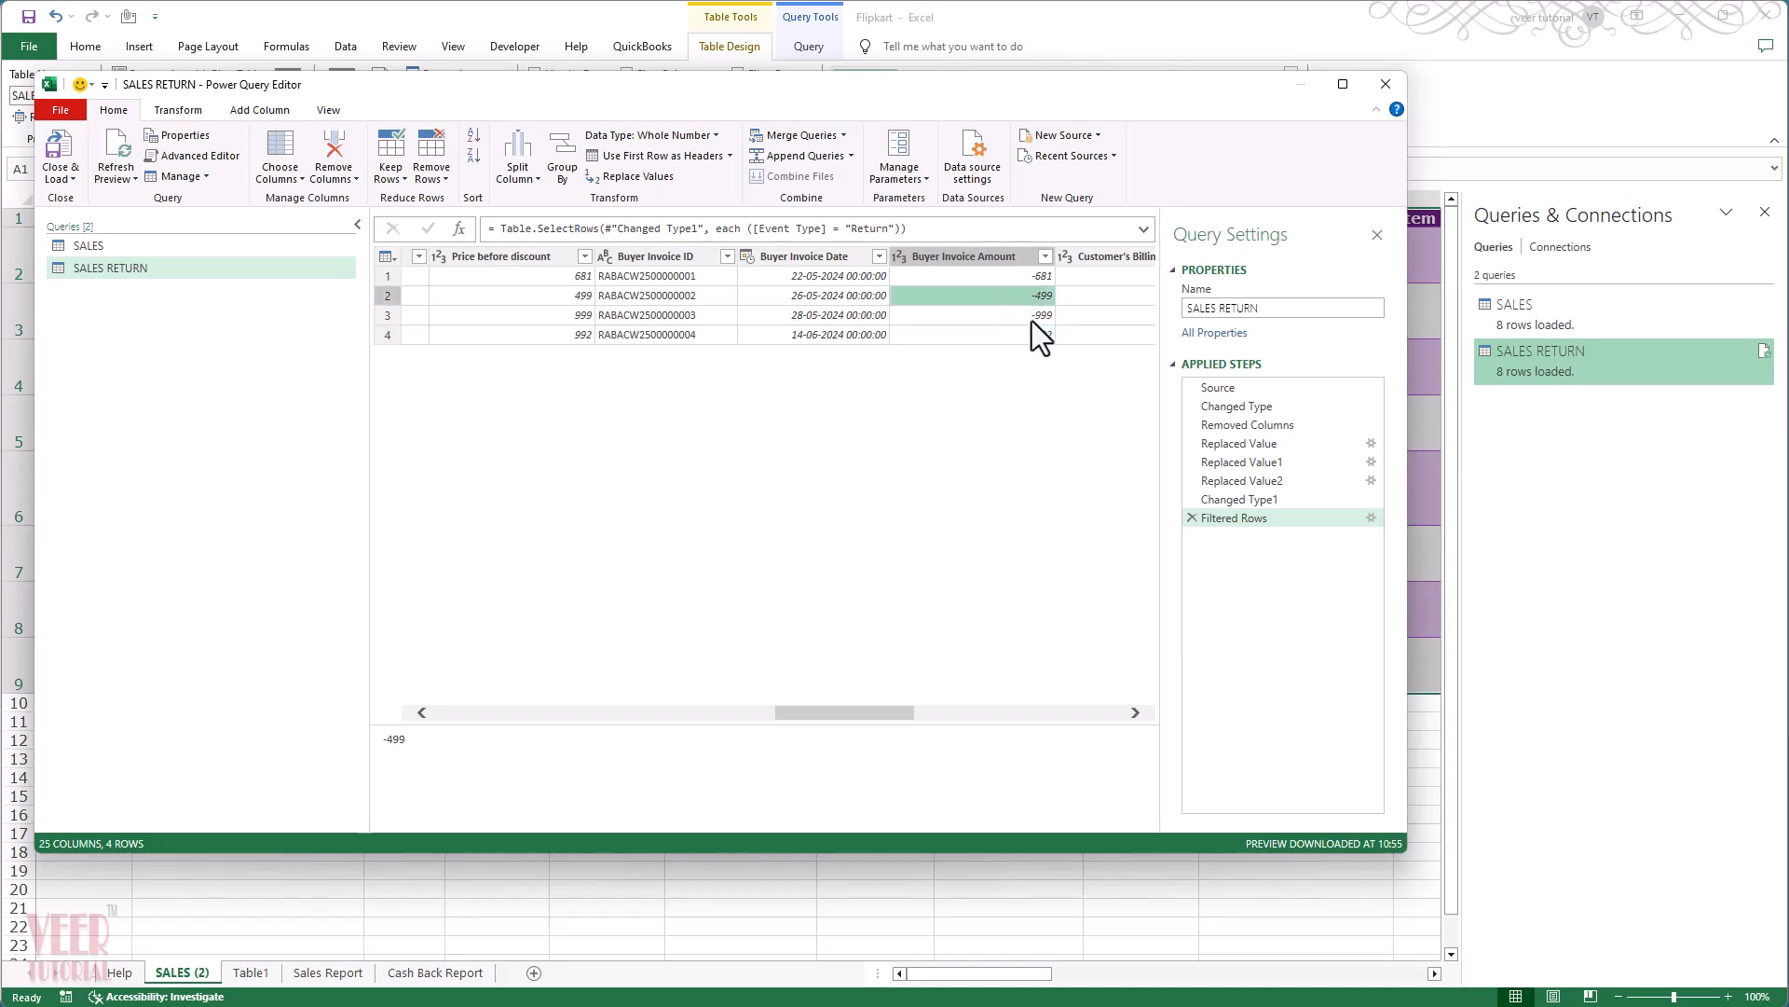
left_click(1137, 714)
left_click(1137, 714)
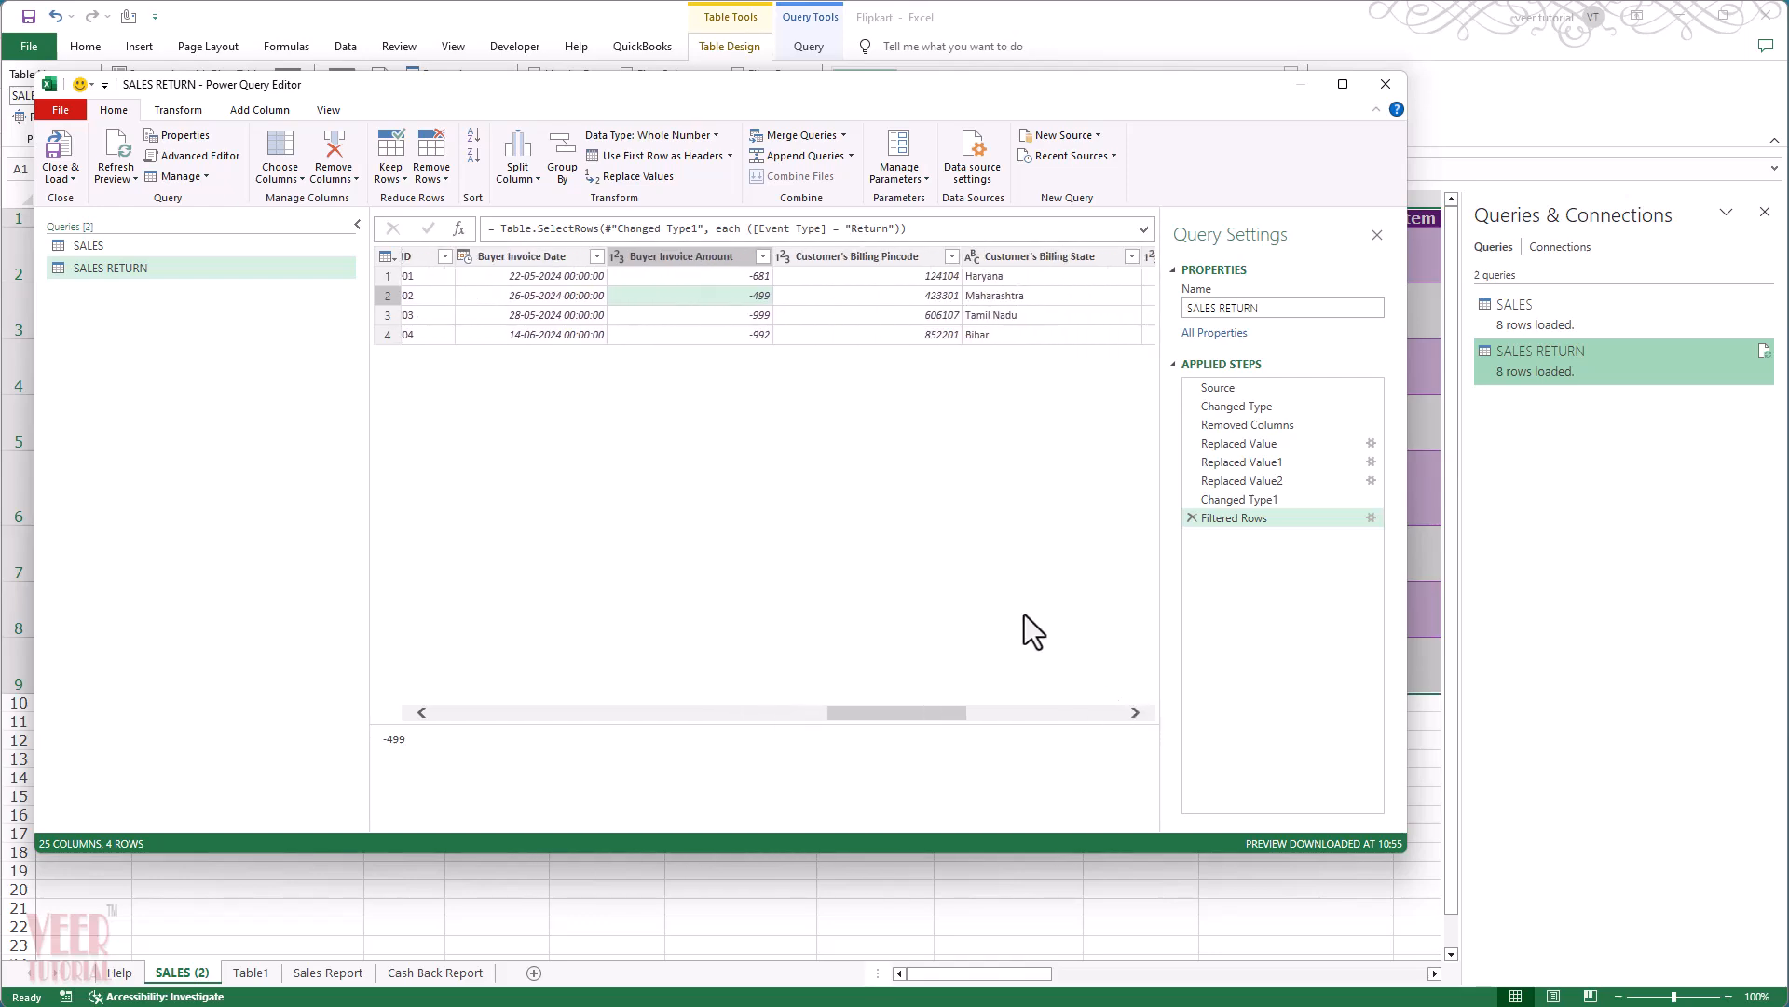
left_click(635, 252)
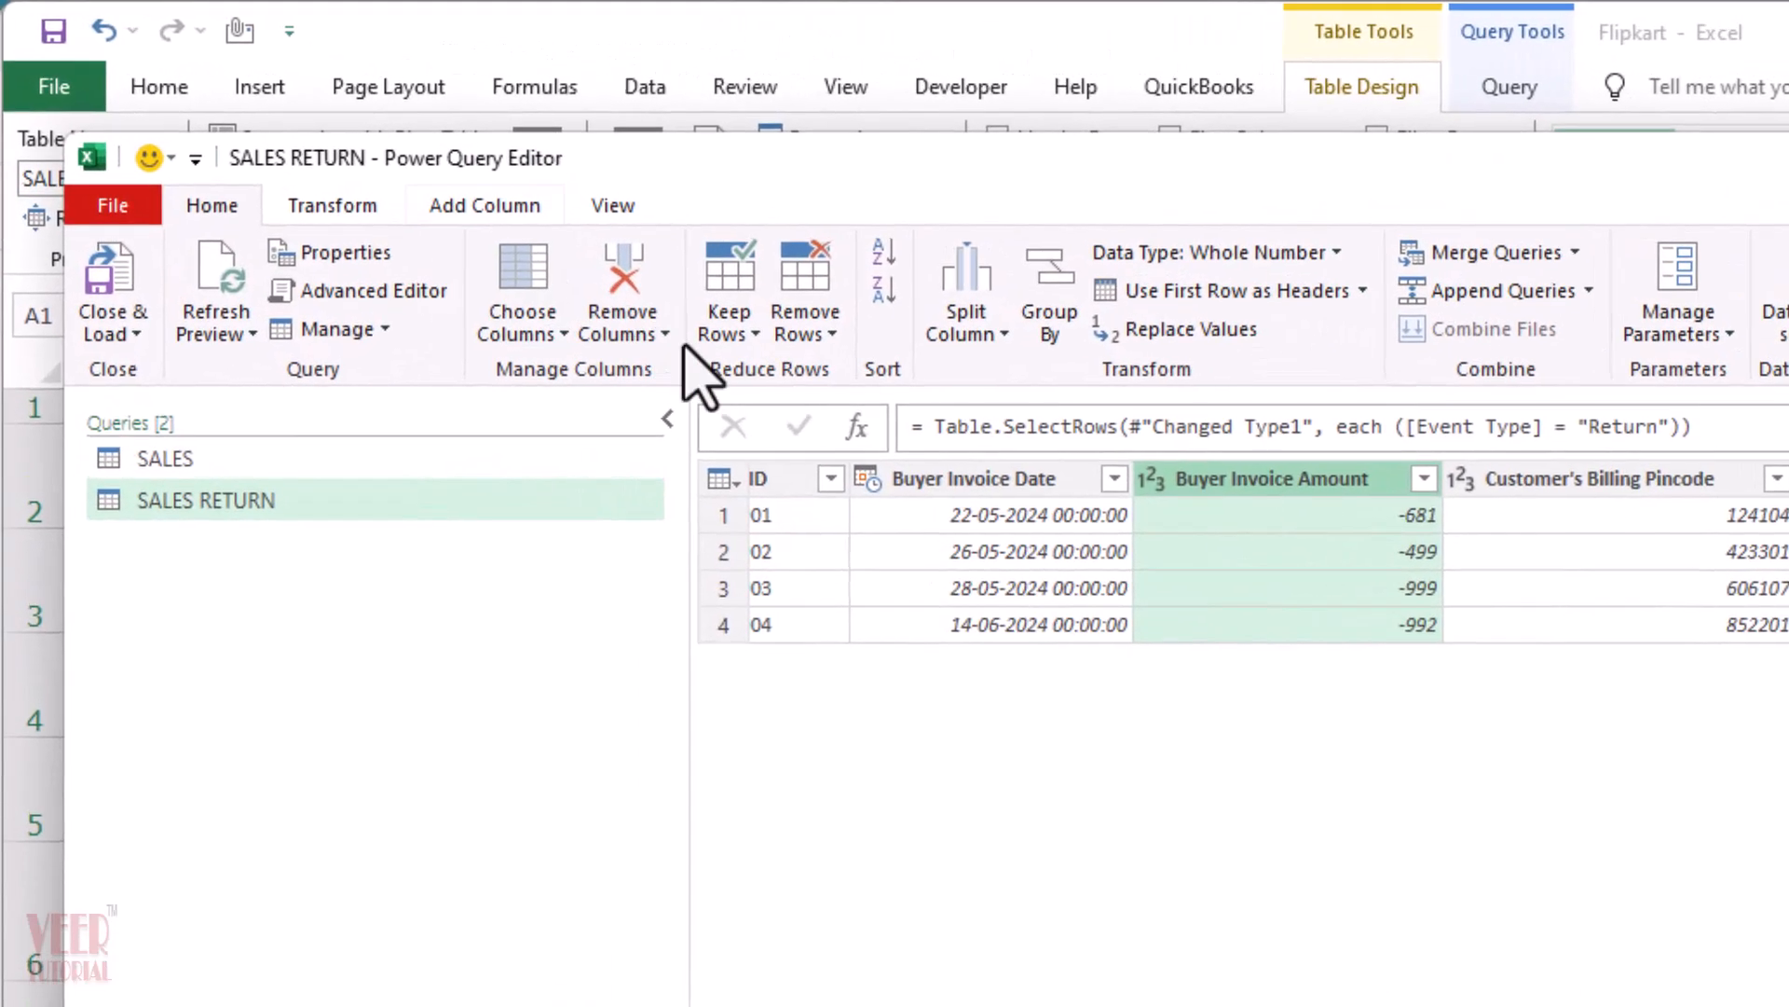
left_click(499, 207)
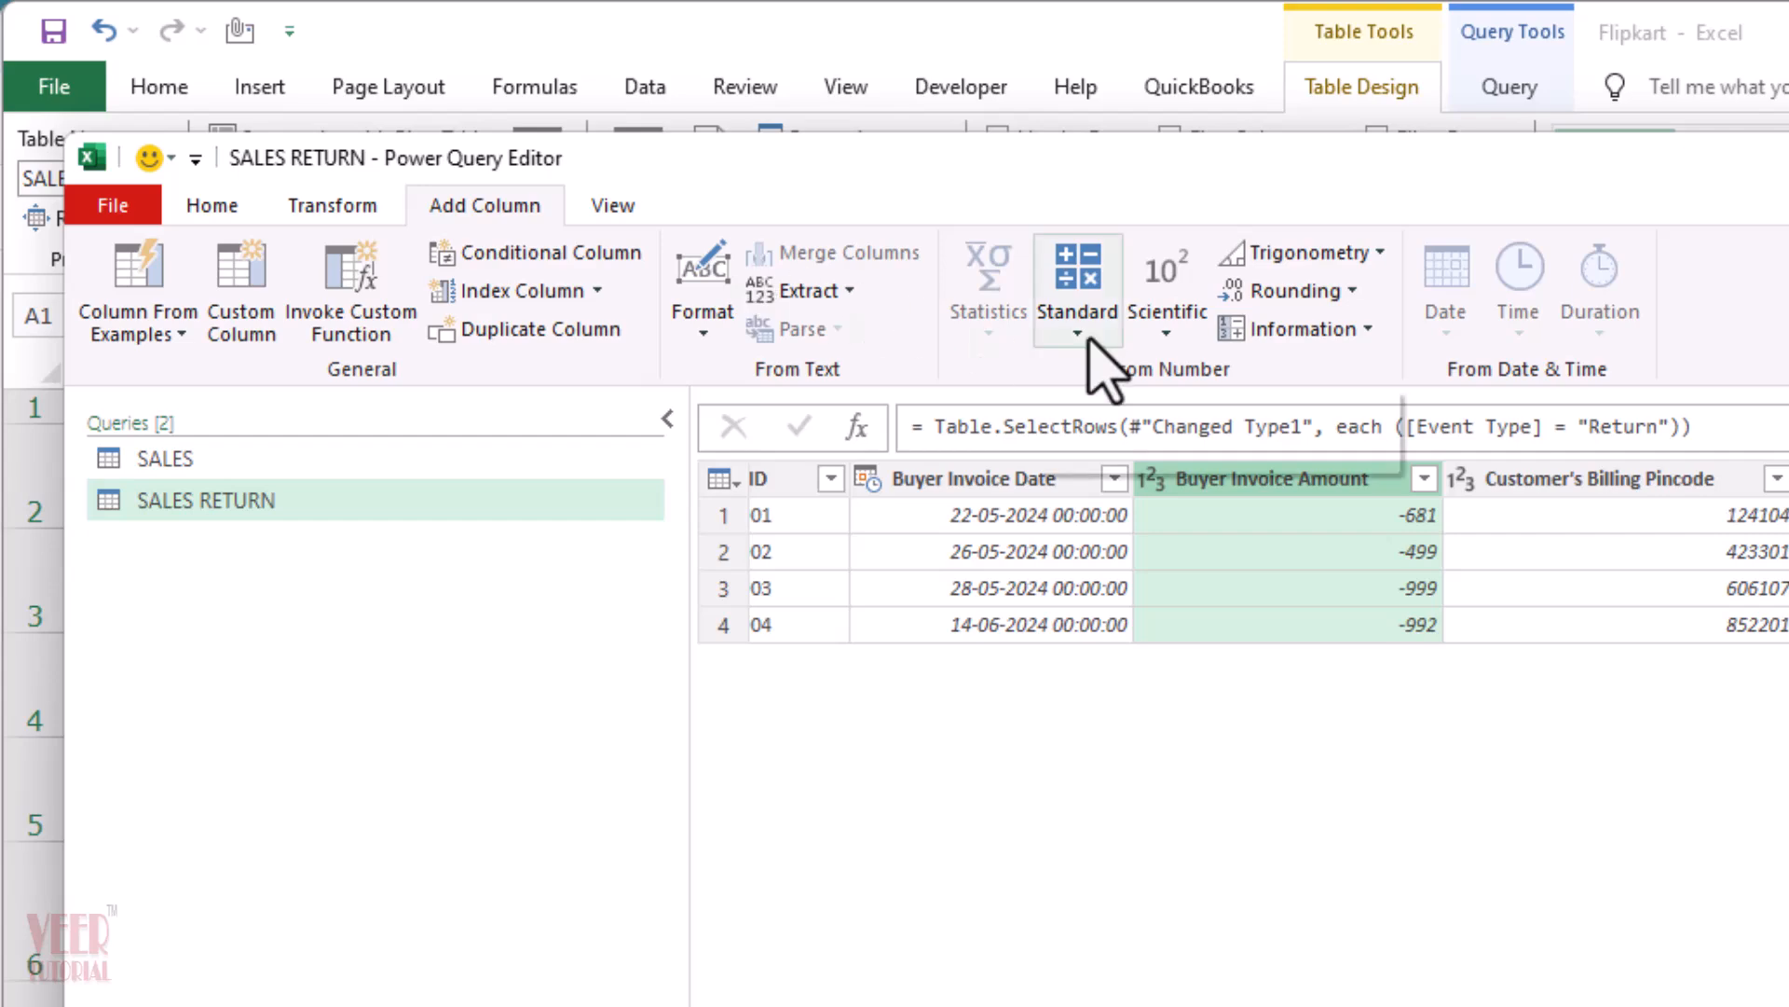
left_click(1089, 337)
left_click(1137, 408)
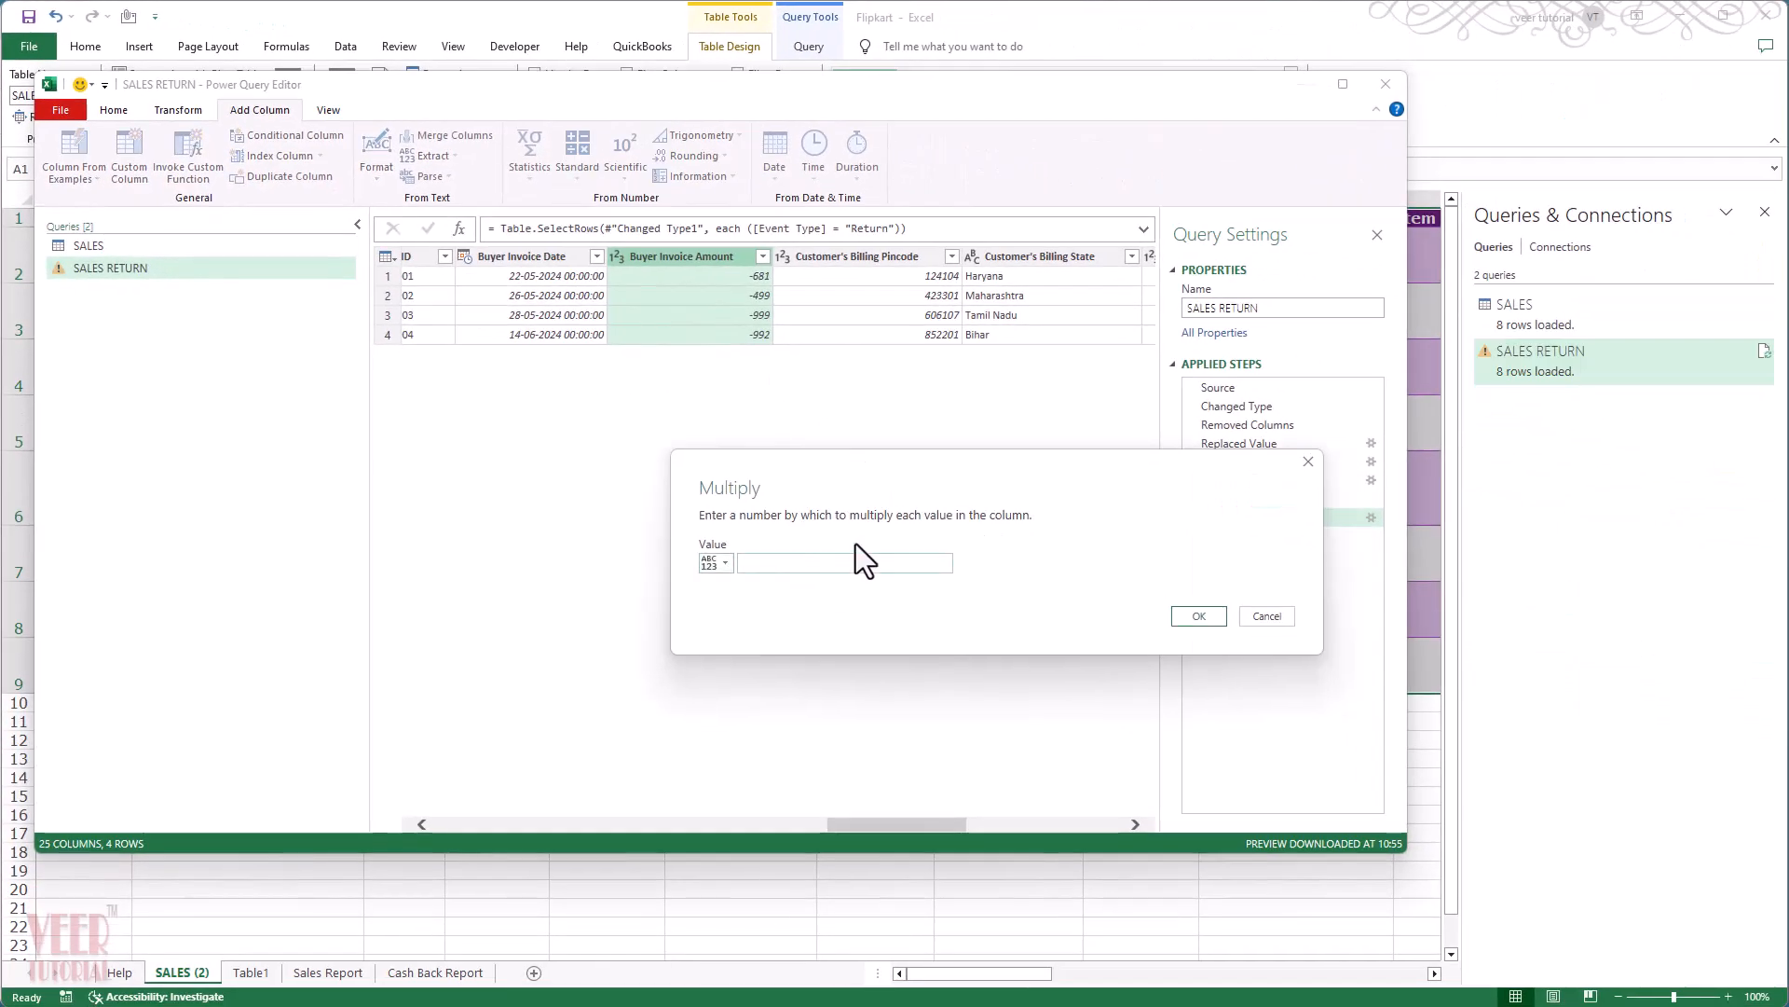
type("-1")
left_click(1197, 616)
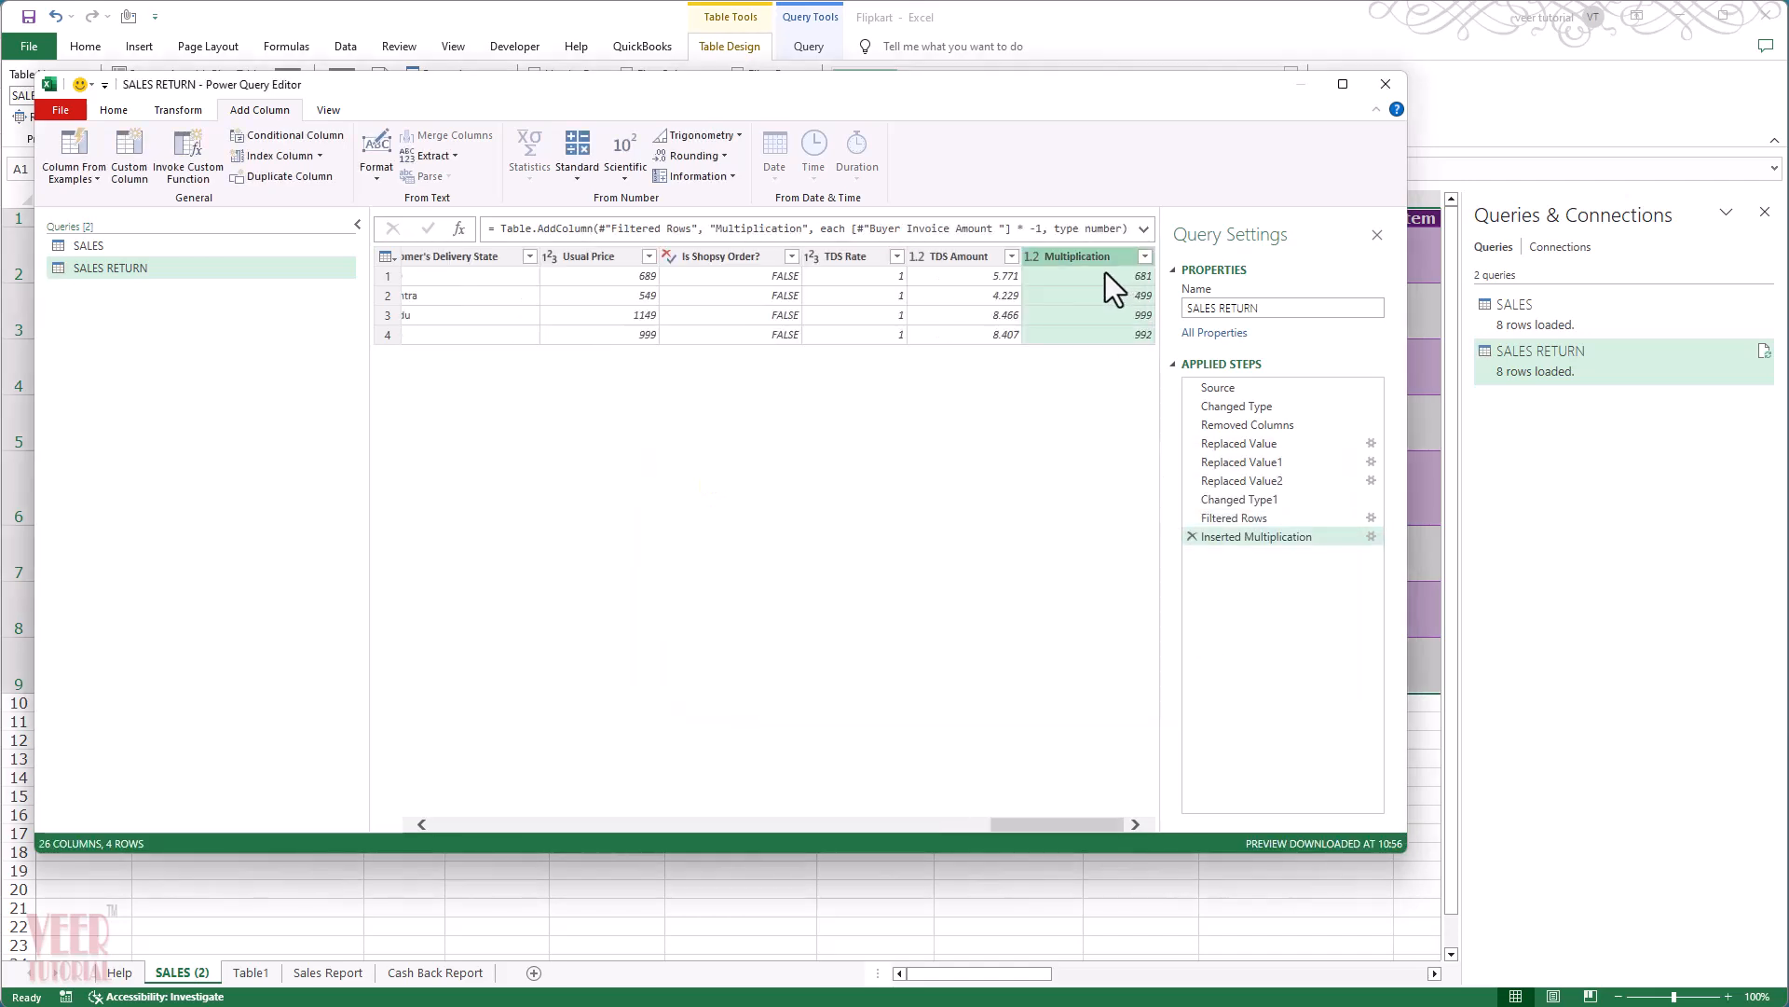
Step: Move the Multiplication column so it sits directly after Buyer Invoice Amount in the SALES RETURN query
left_click_drag(1083, 260, 428, 264)
left_click(422, 824)
left_click(421, 824)
left_click(421, 824)
scroll(783, 354, "left", 3)
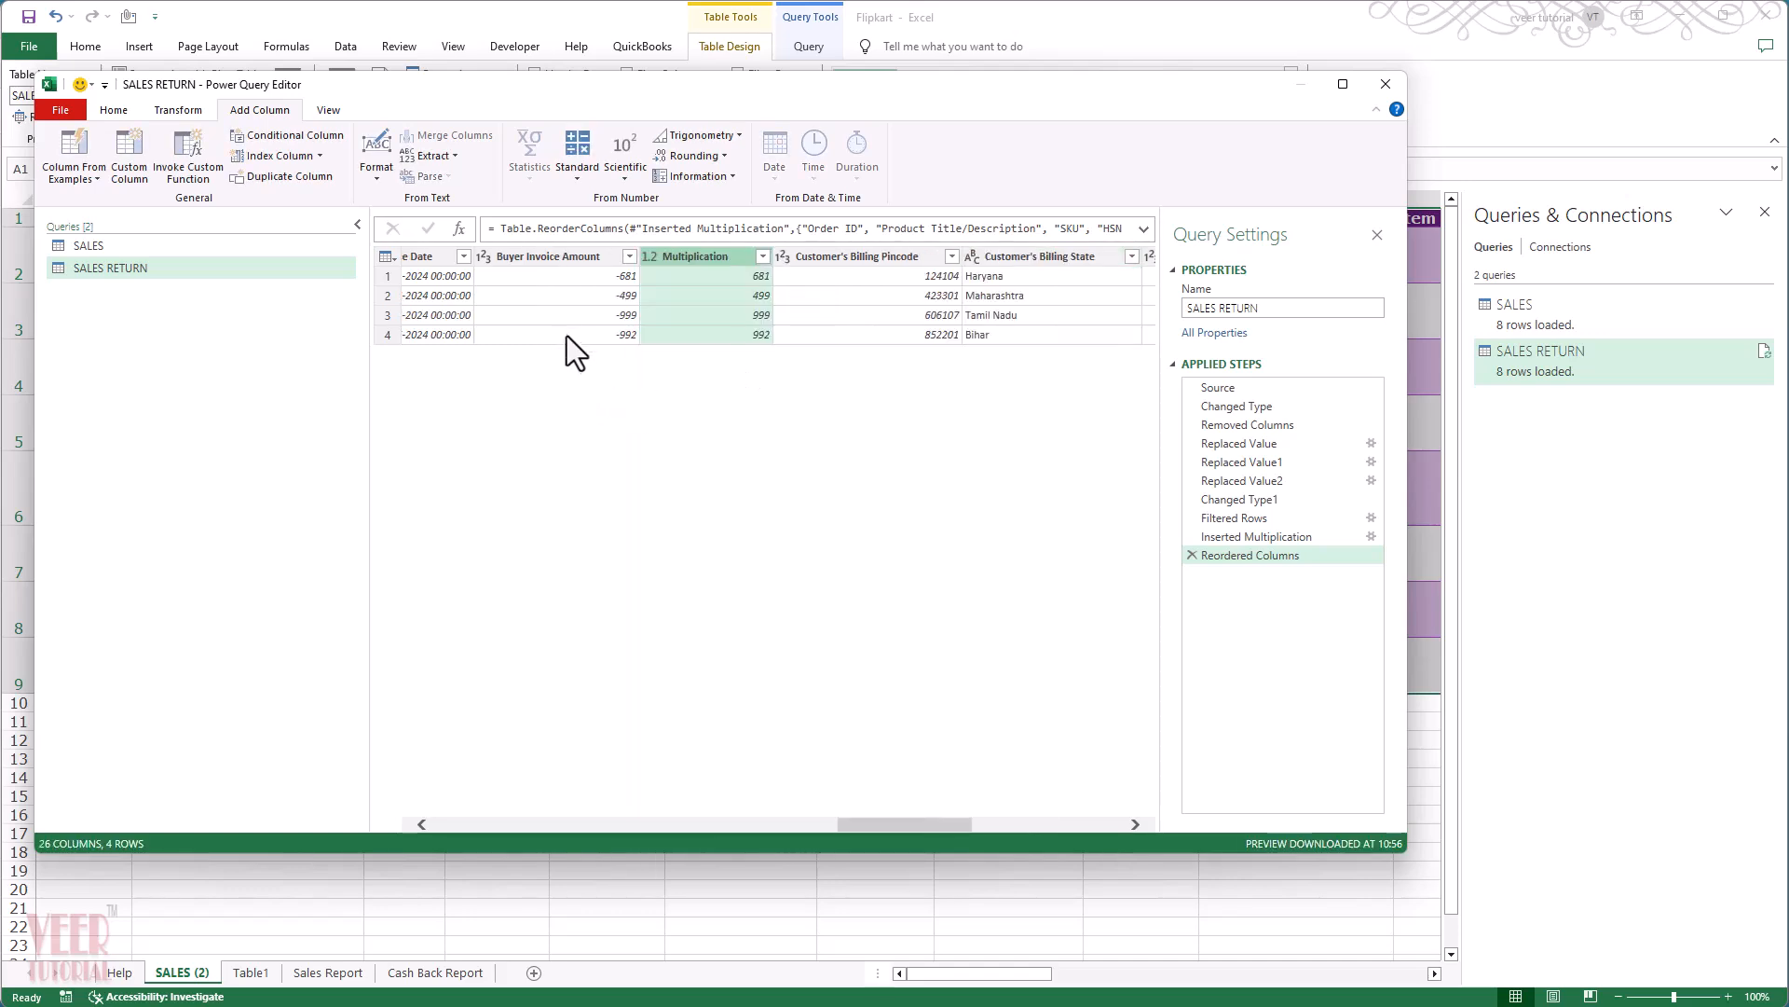
Step: Remove the original Buyer Invoice Amount column from the SALES RETURN query
left_click(550, 257)
right_click(550, 256)
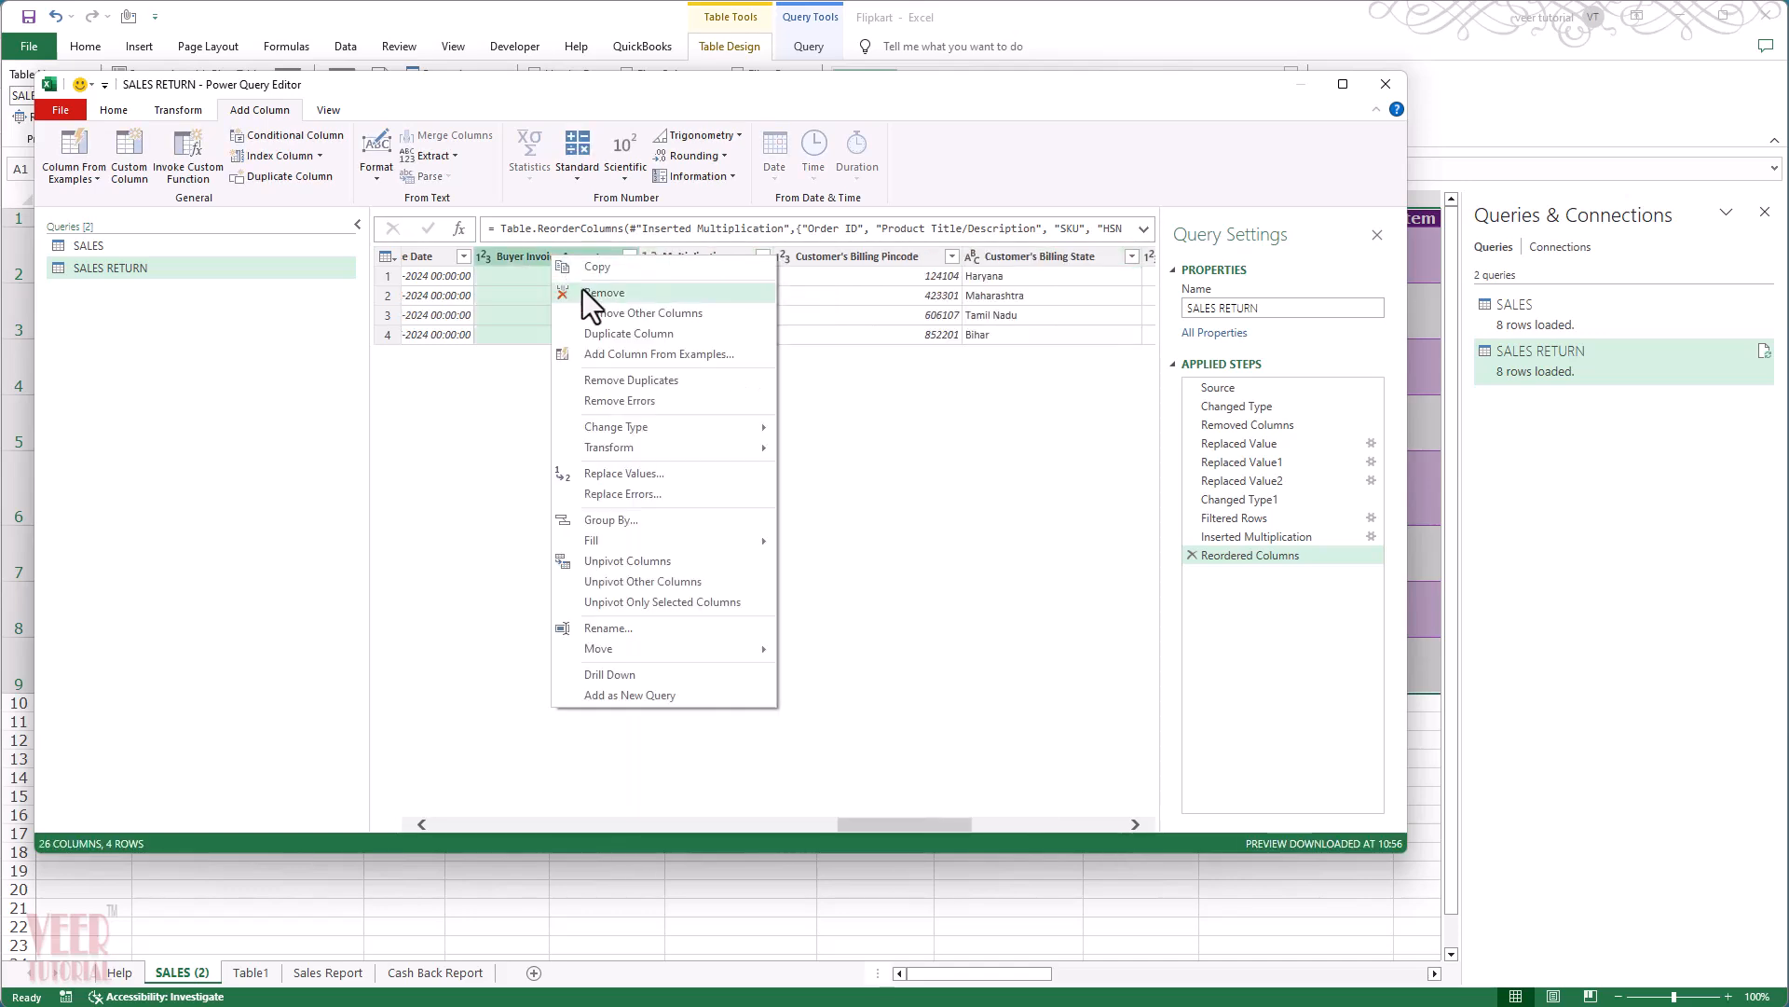
left_click(581, 291)
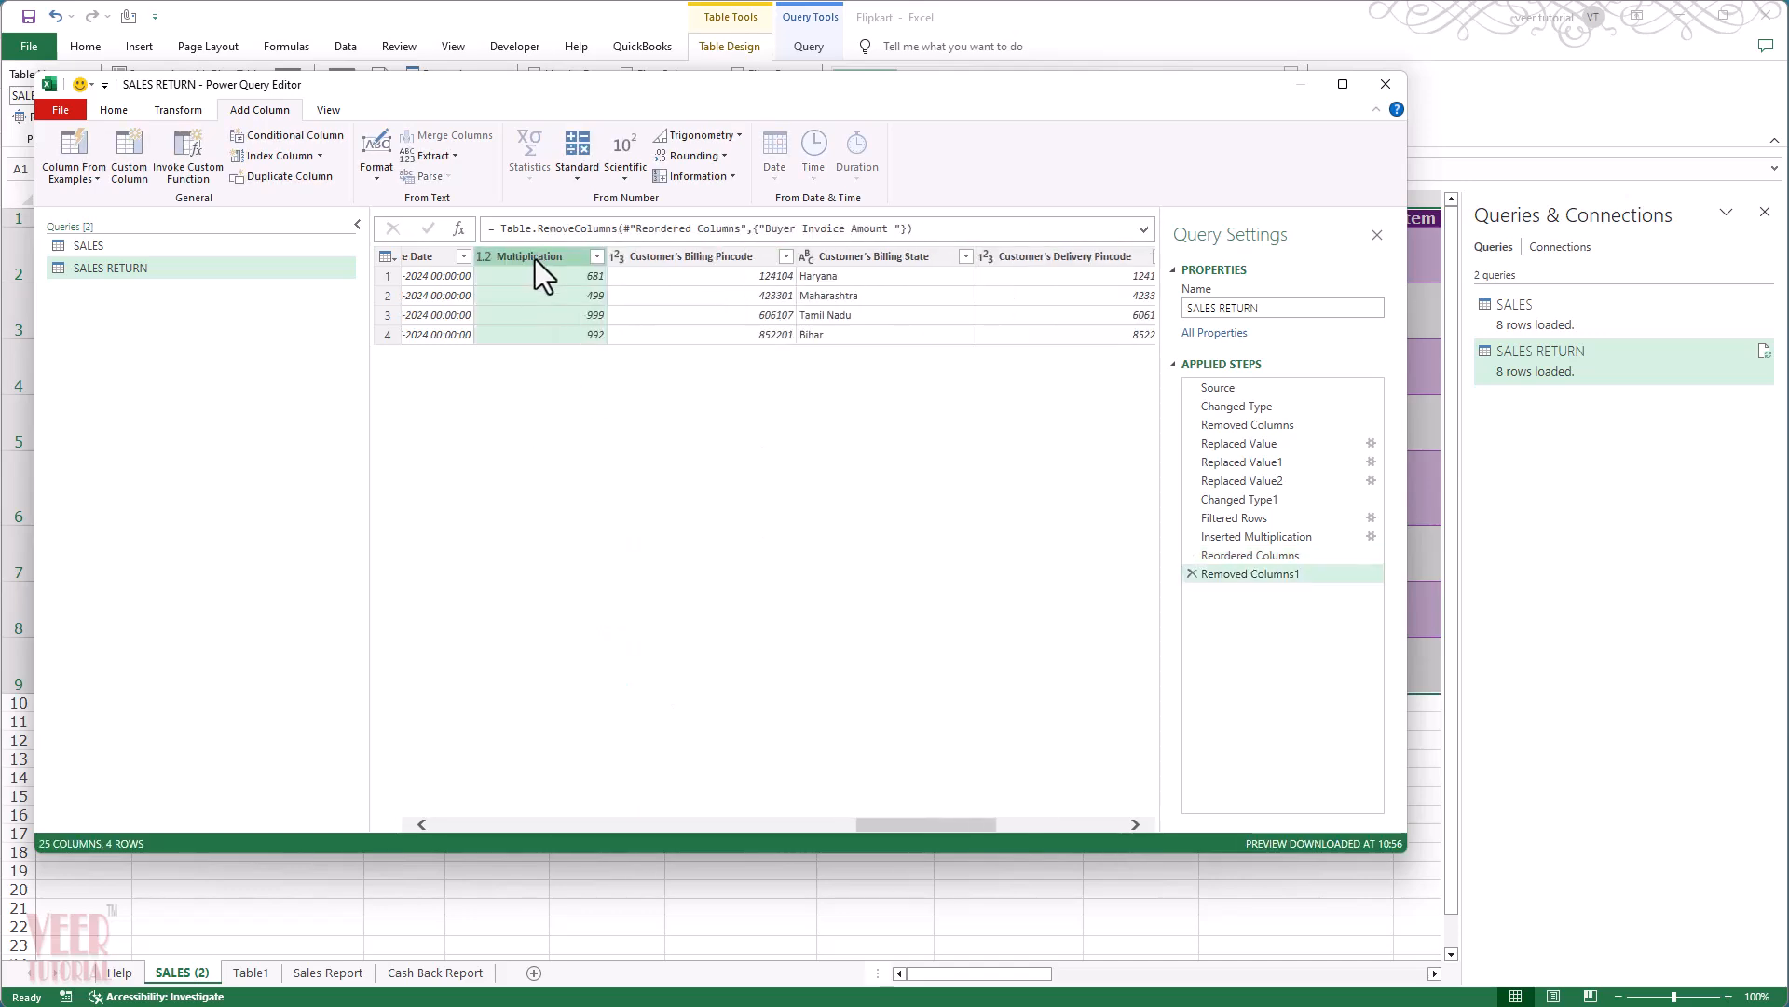
Step: Rename the Multiplication column as Inv Amount, and close and load the query to the workbook
right_click(535, 259)
key("Escape")
double_click(533, 263)
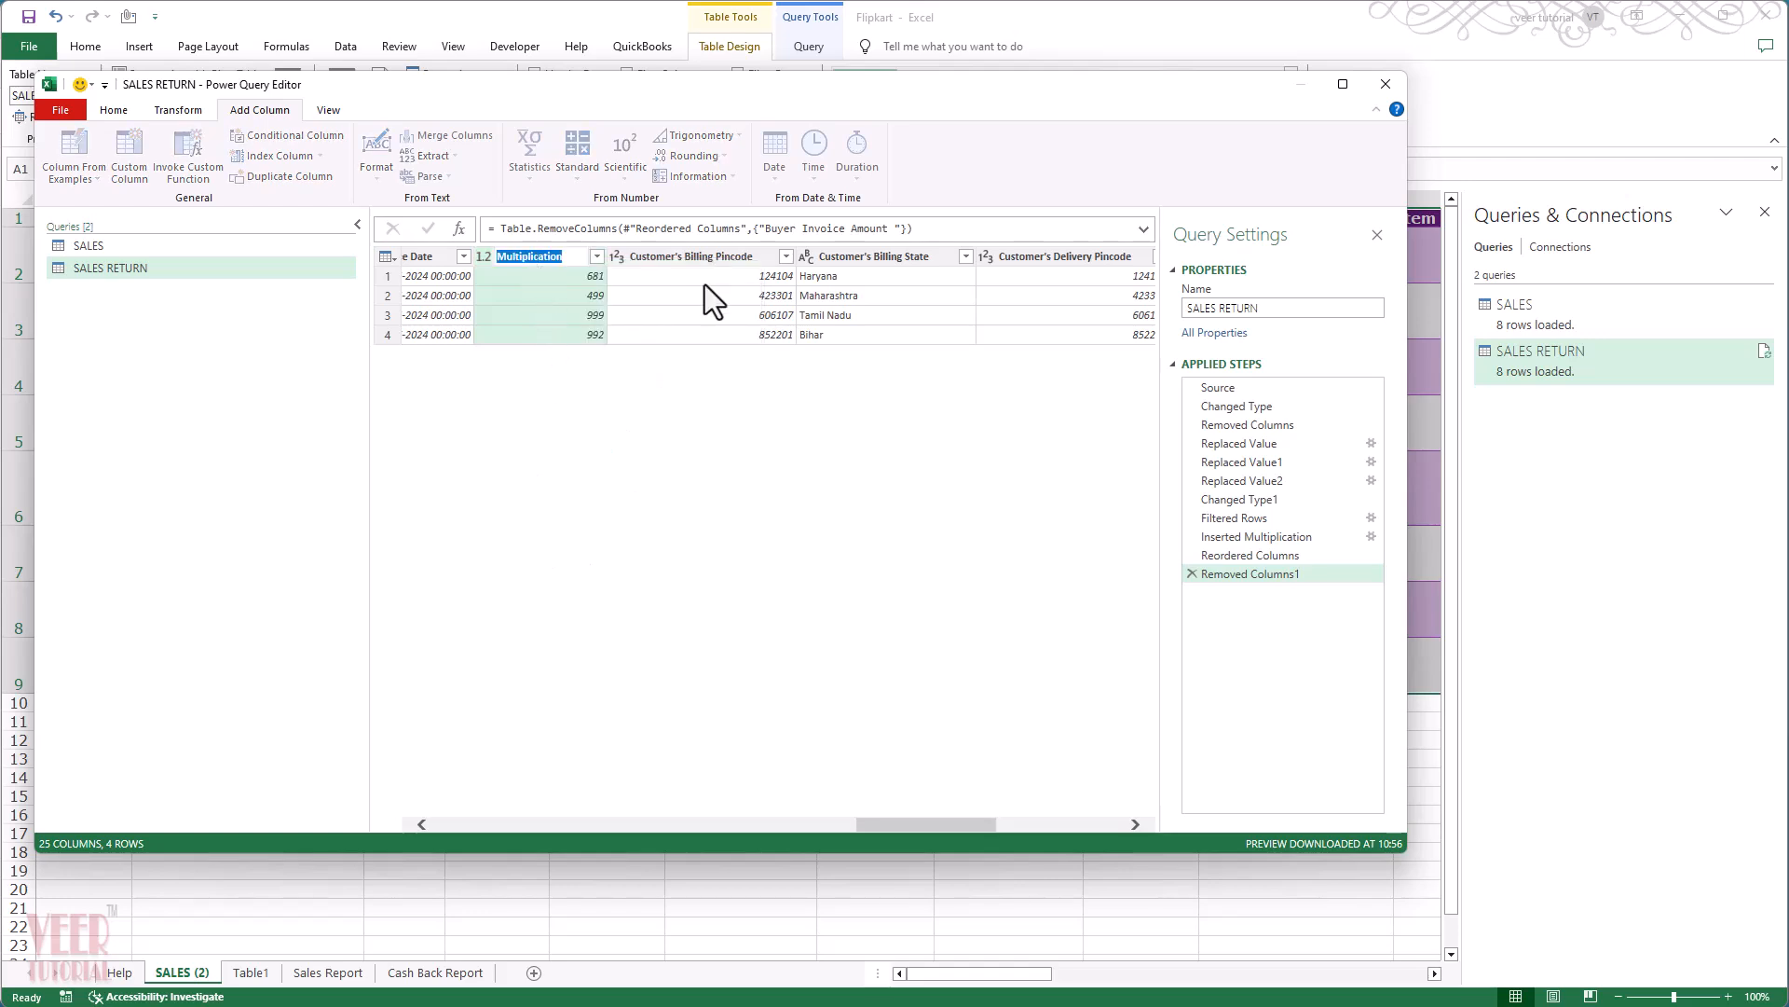
type("Inv Amount")
key("Return")
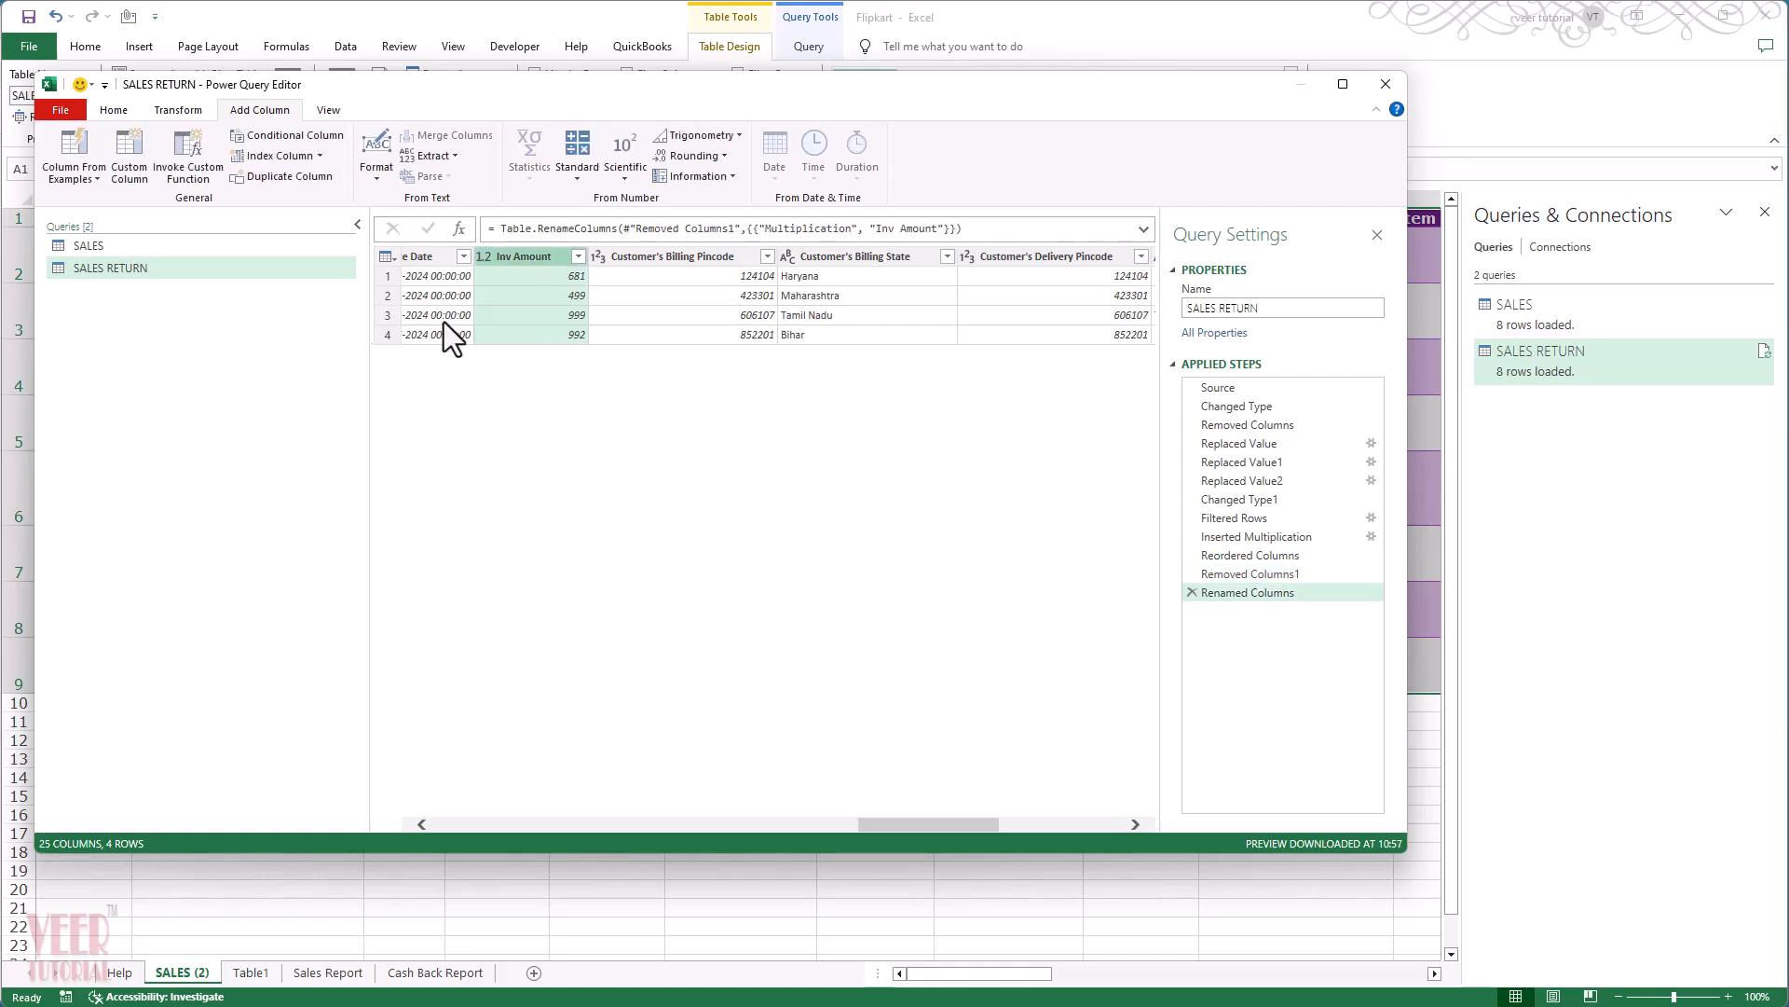
left_click(114, 110)
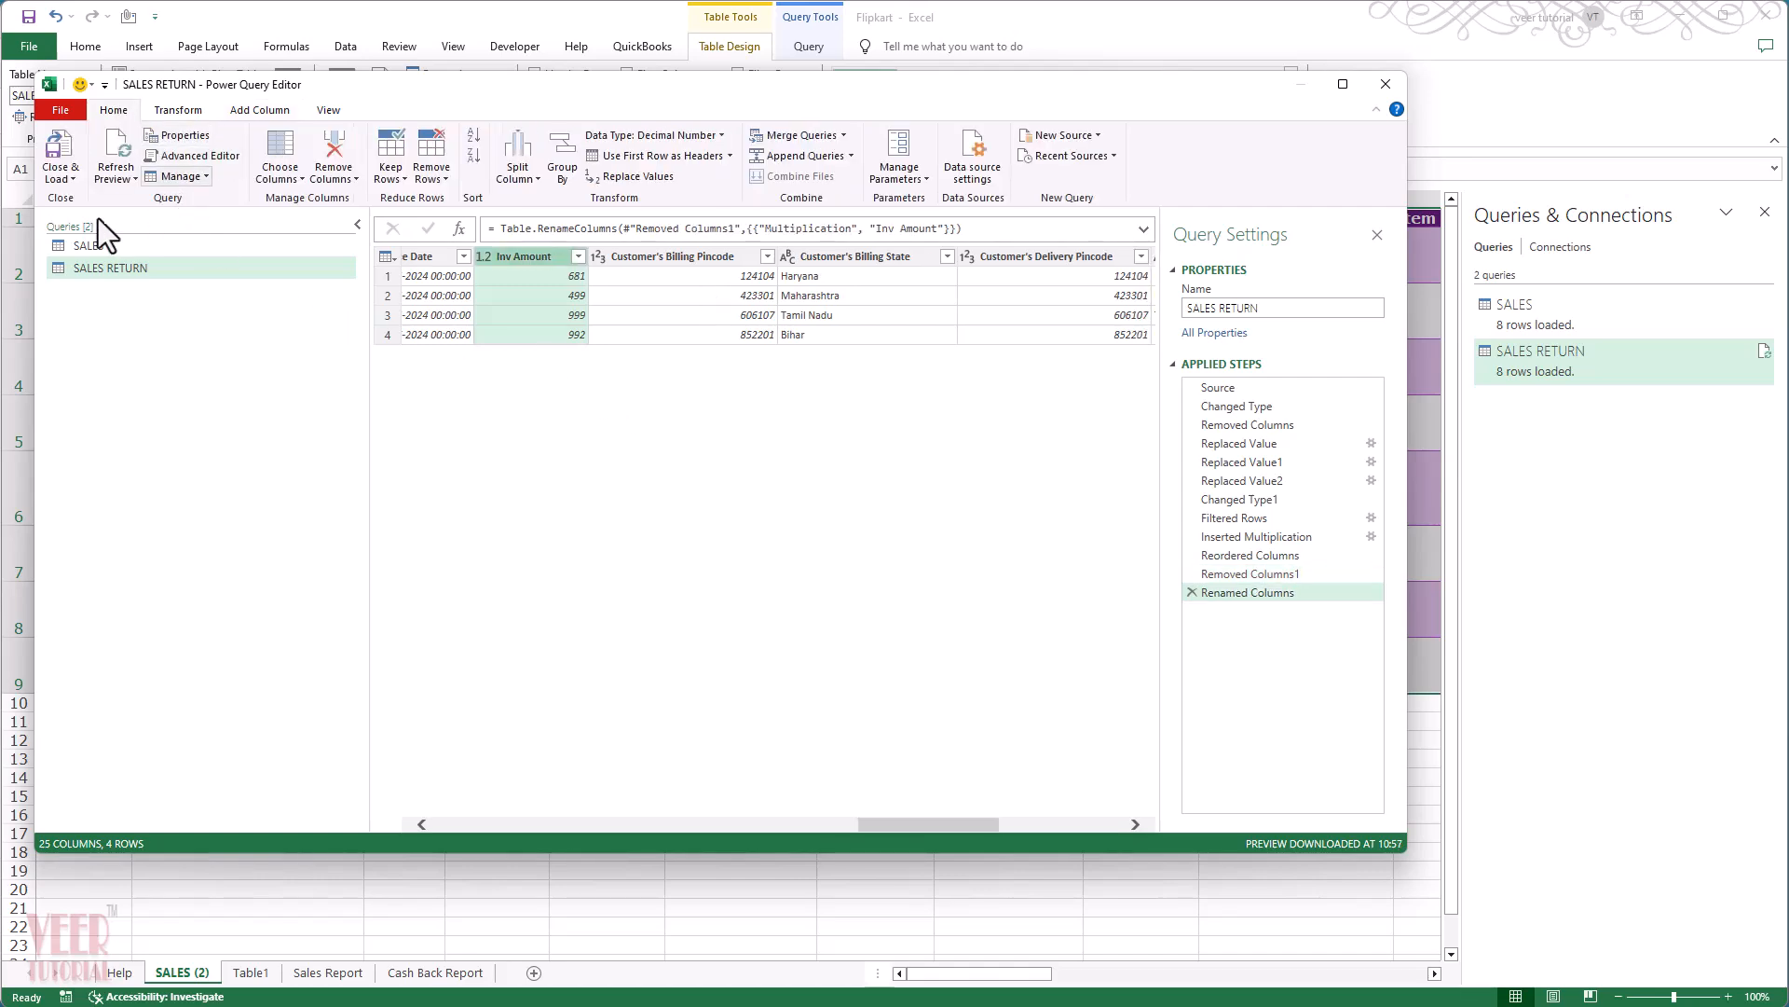
left_click(58, 147)
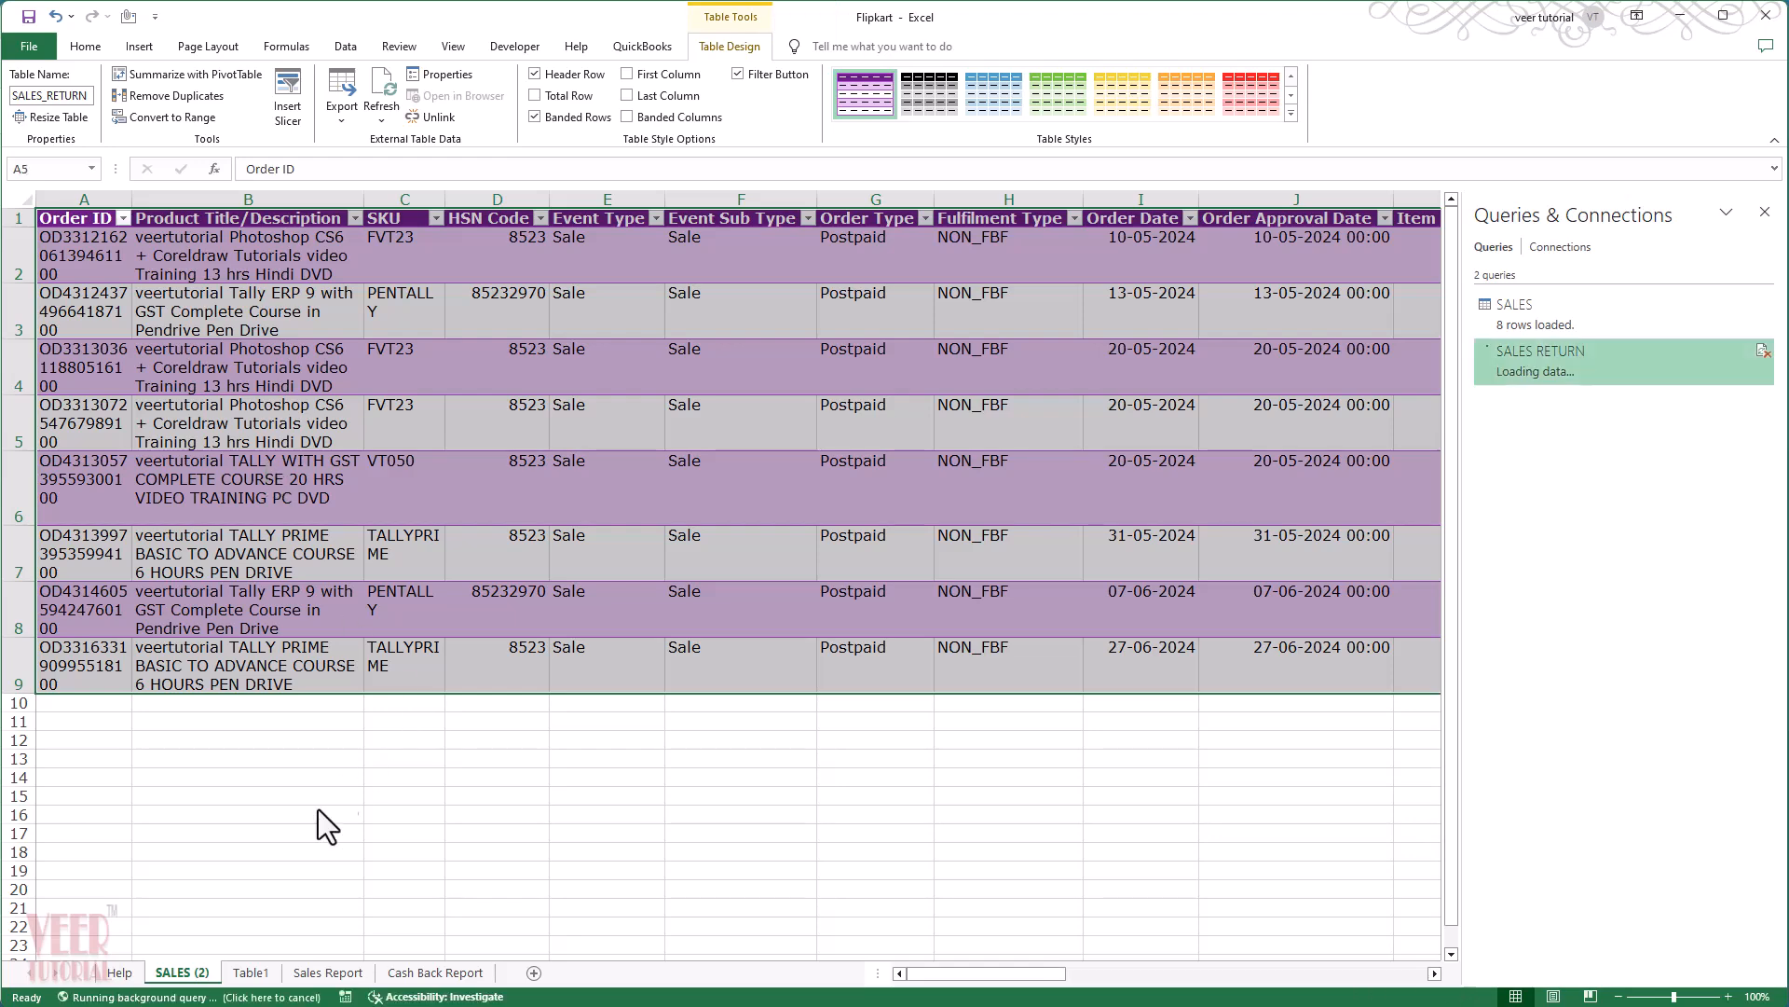
Step: Rename the SALES (2) sheet as sales return
right_click(191, 972)
type("r")
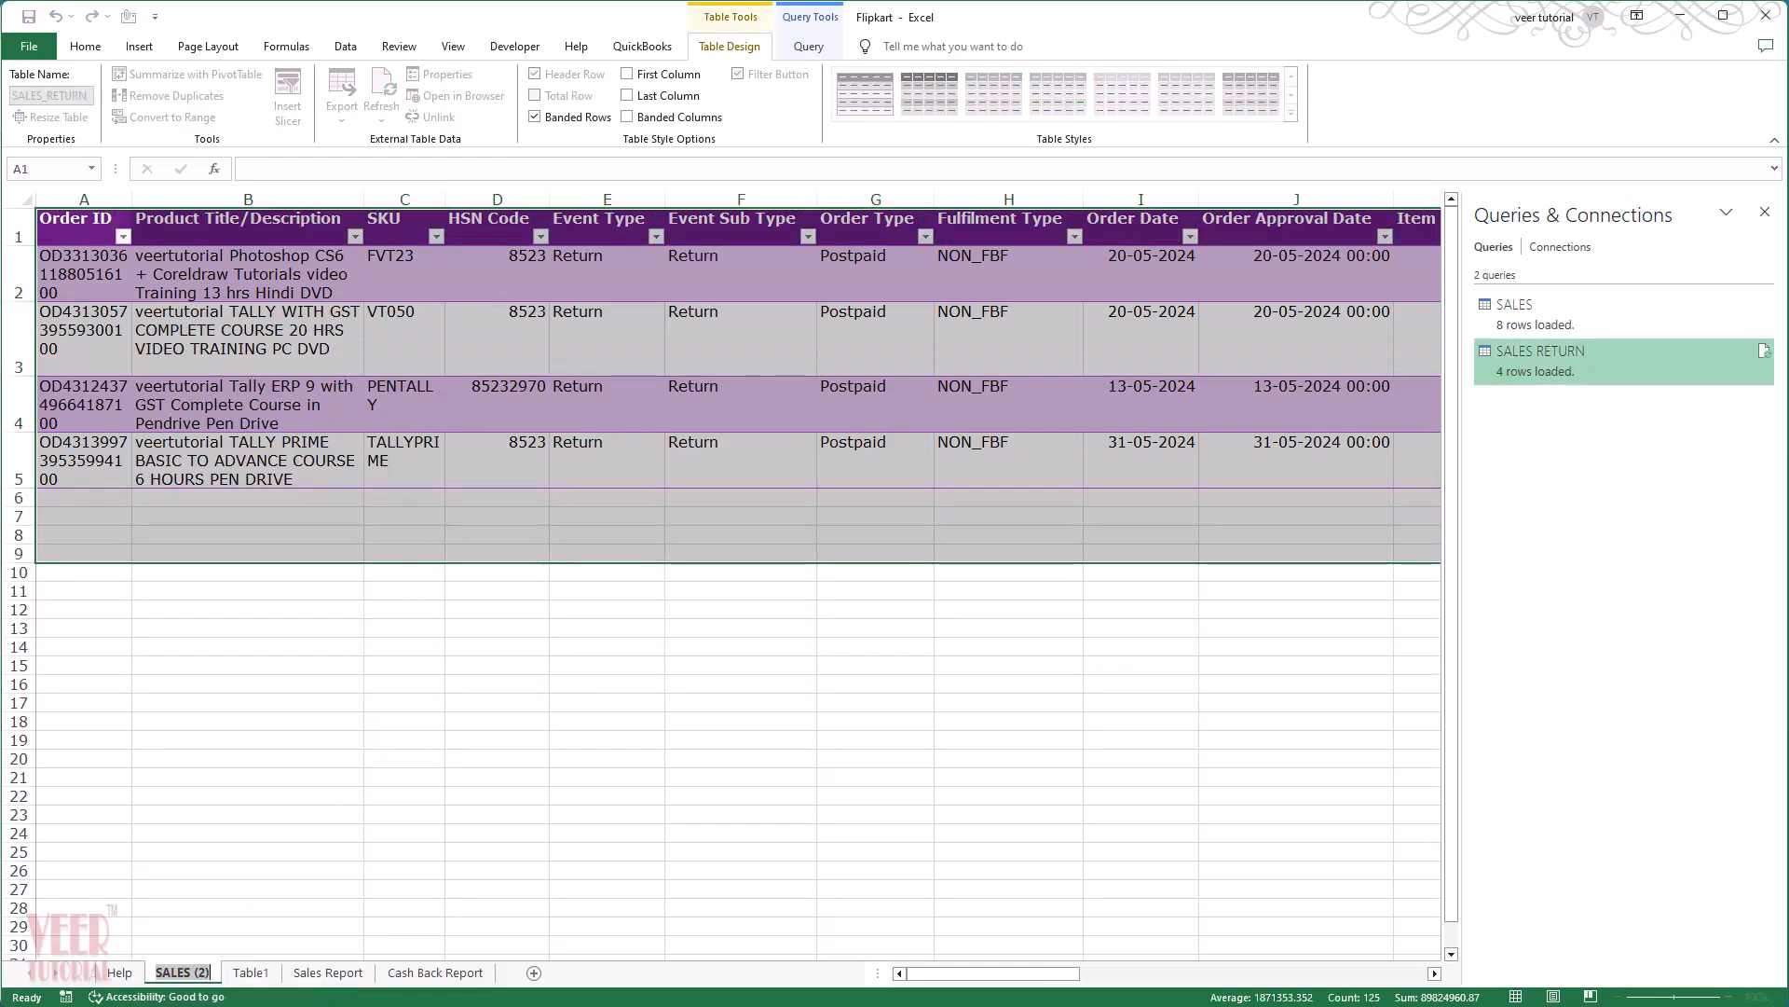
type("sales")
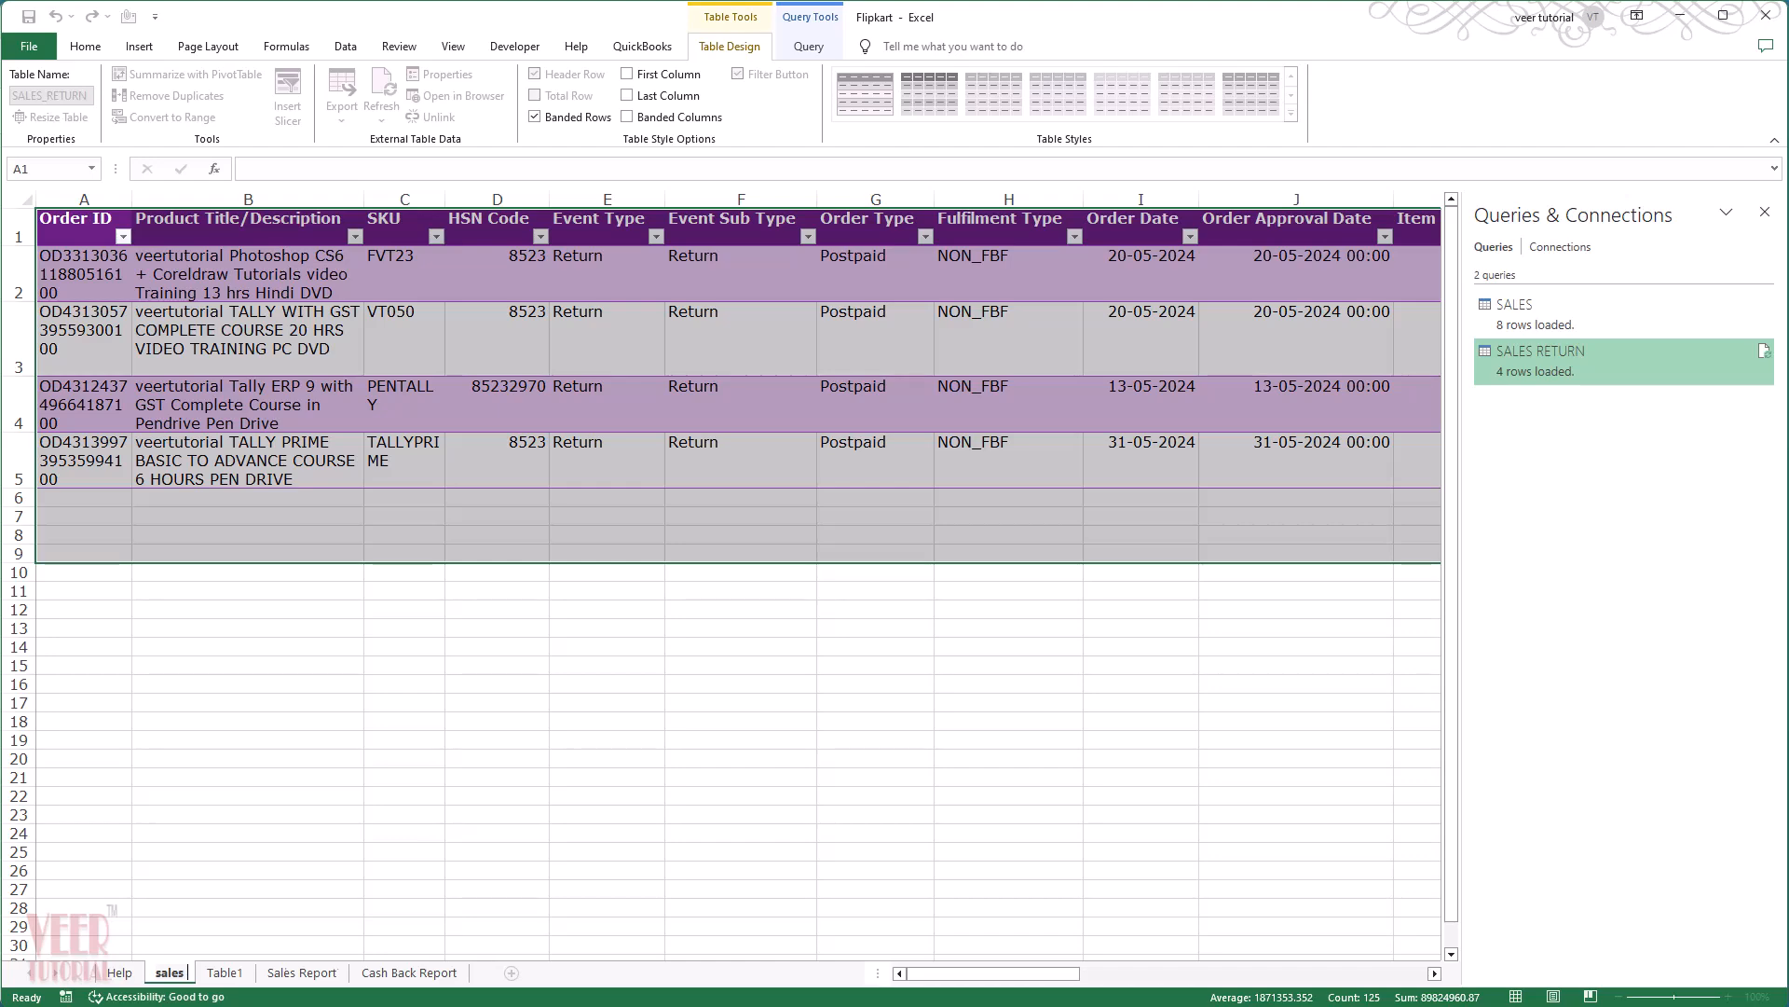
type(" return")
key("Return")
Step: Rename the Table1 sheet as Sales
right_click(274, 975)
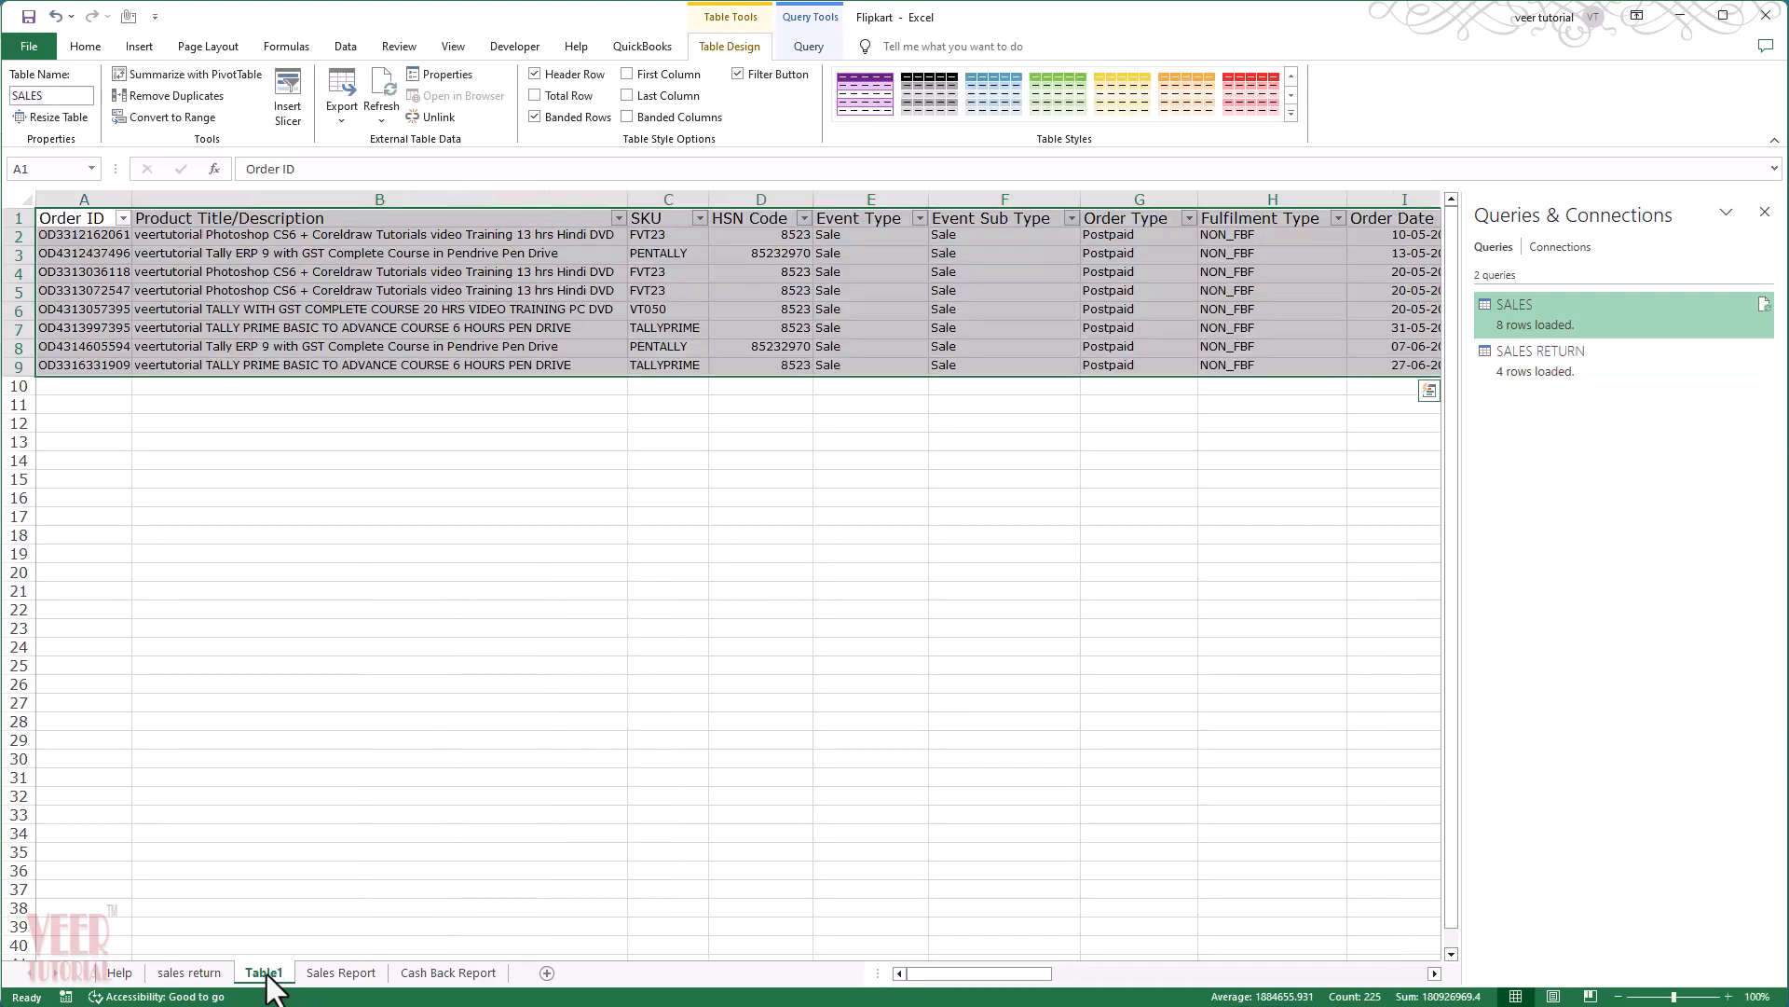
type("r")
type("Sales")
key("Return")
Step: Turn off text wrapping for the whole sales return sheet and reduce its font size to 10
left_click(189, 973)
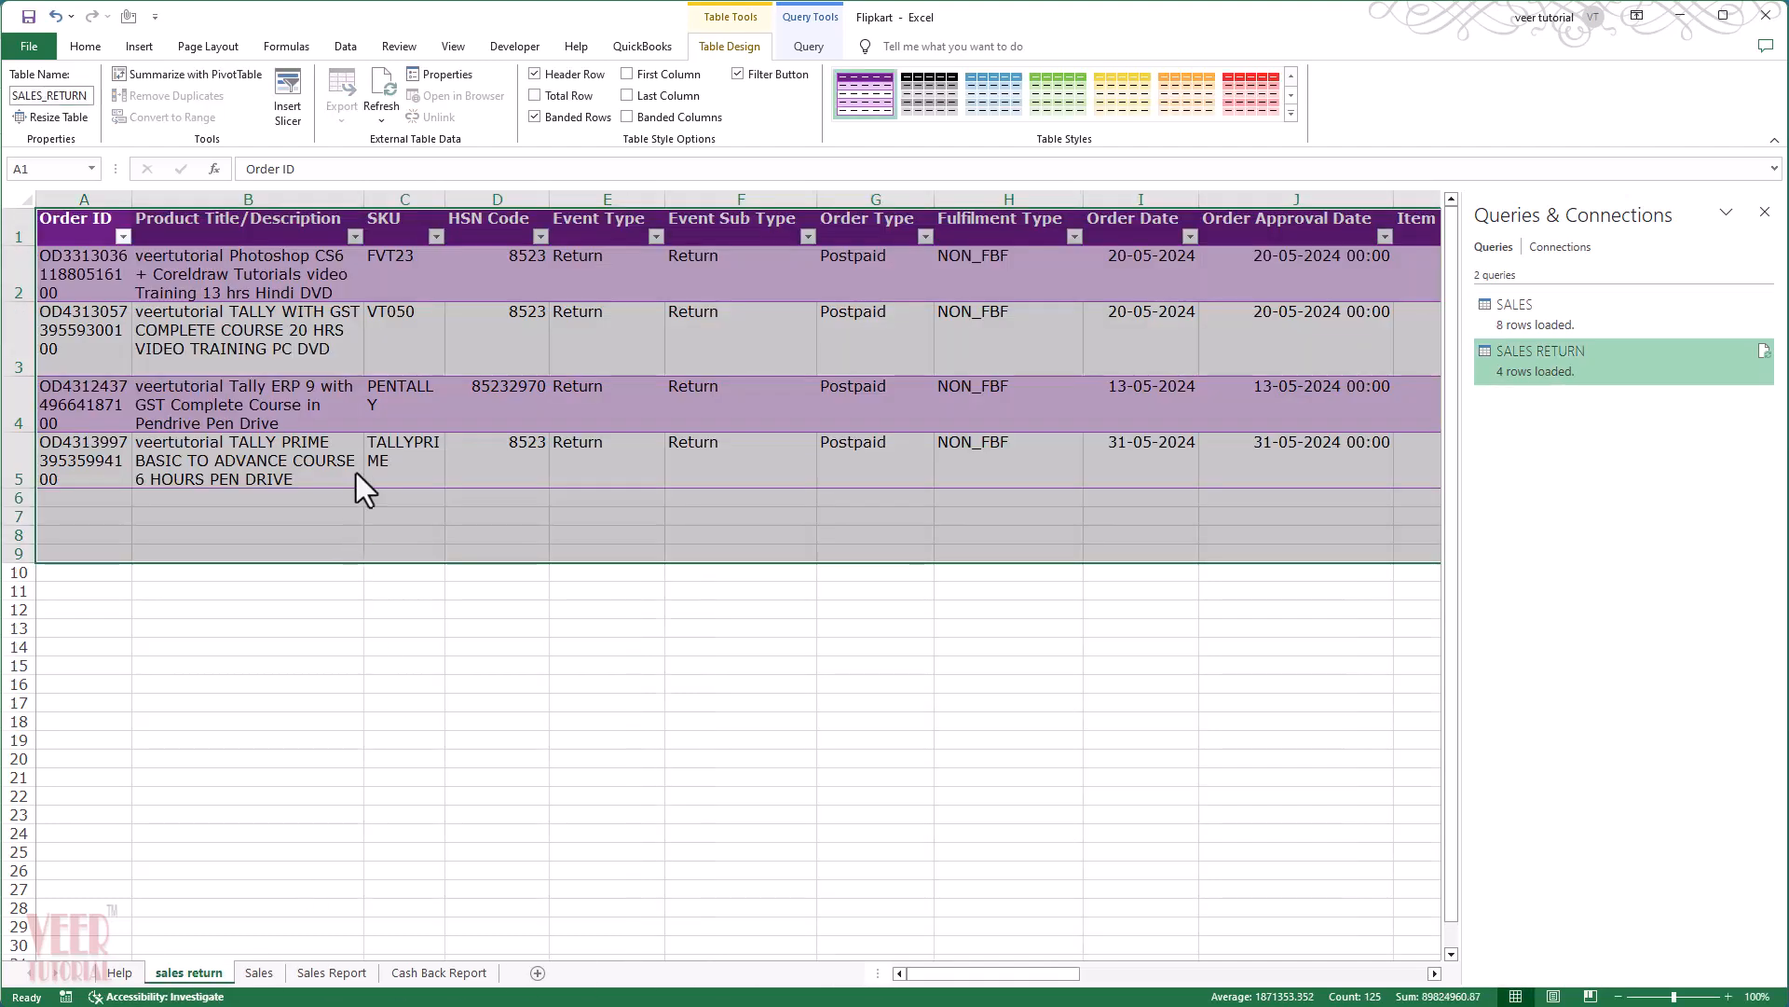
left_click(359, 410)
key("ctrl+a")
key("ctrl+a")
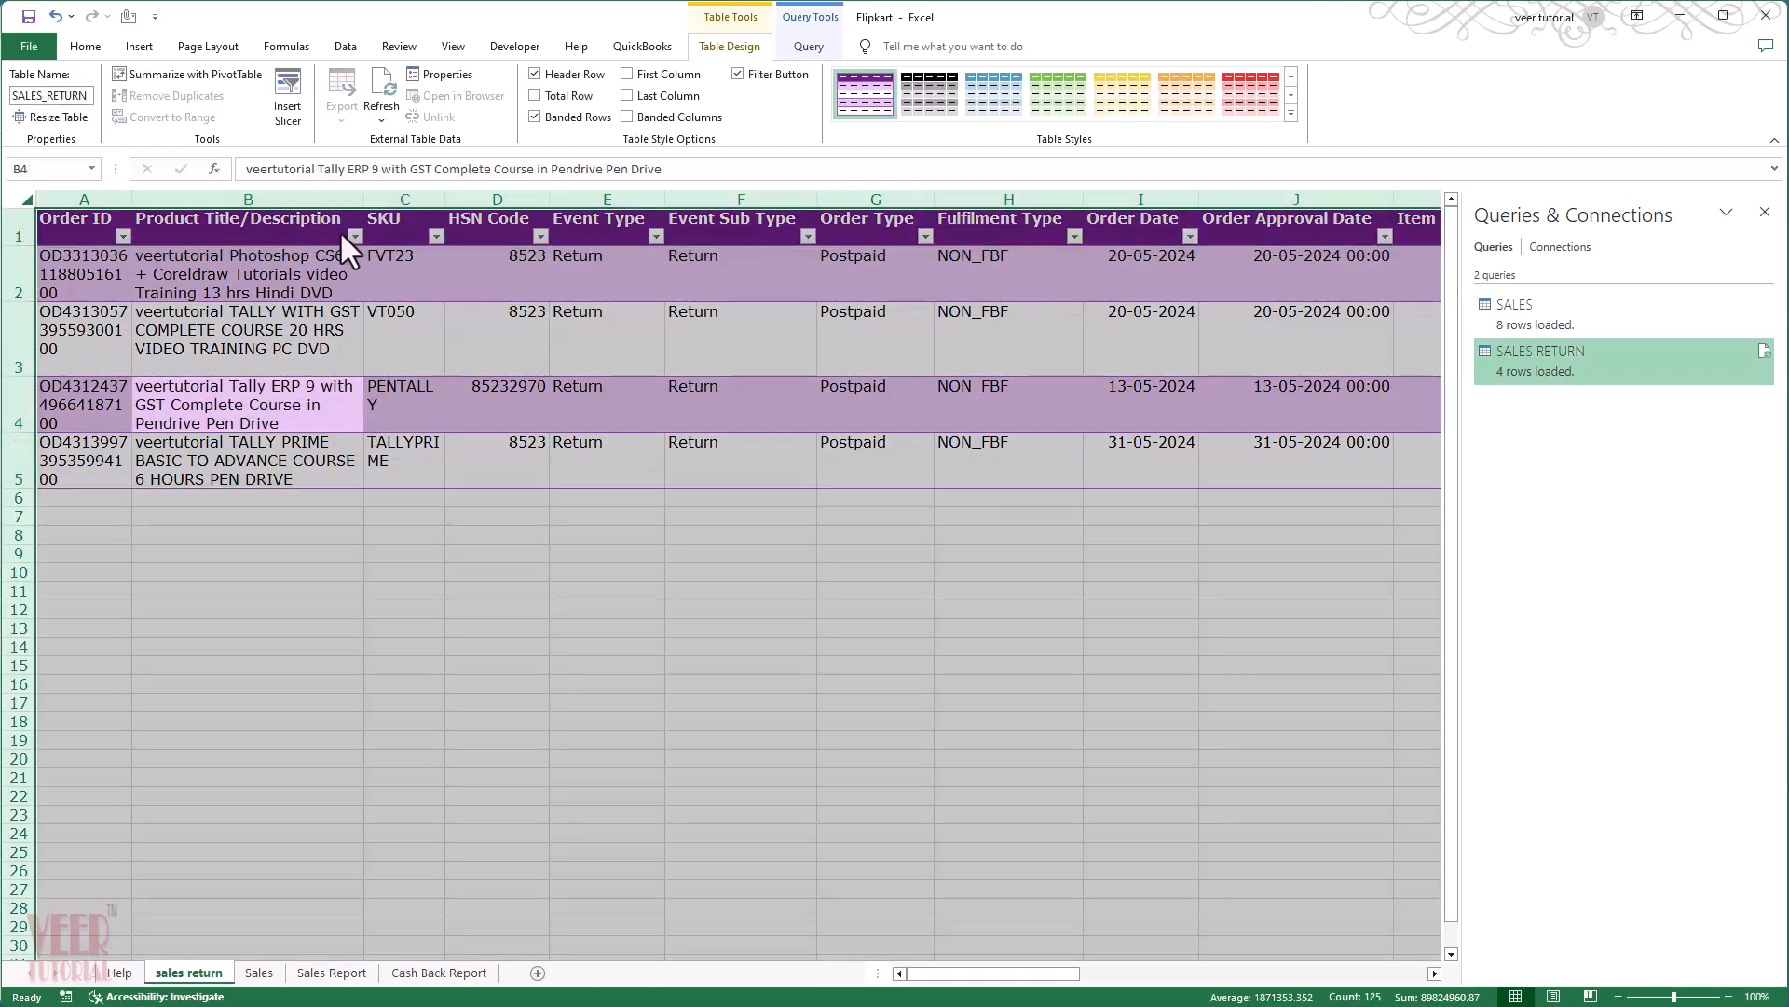
left_click(94, 48)
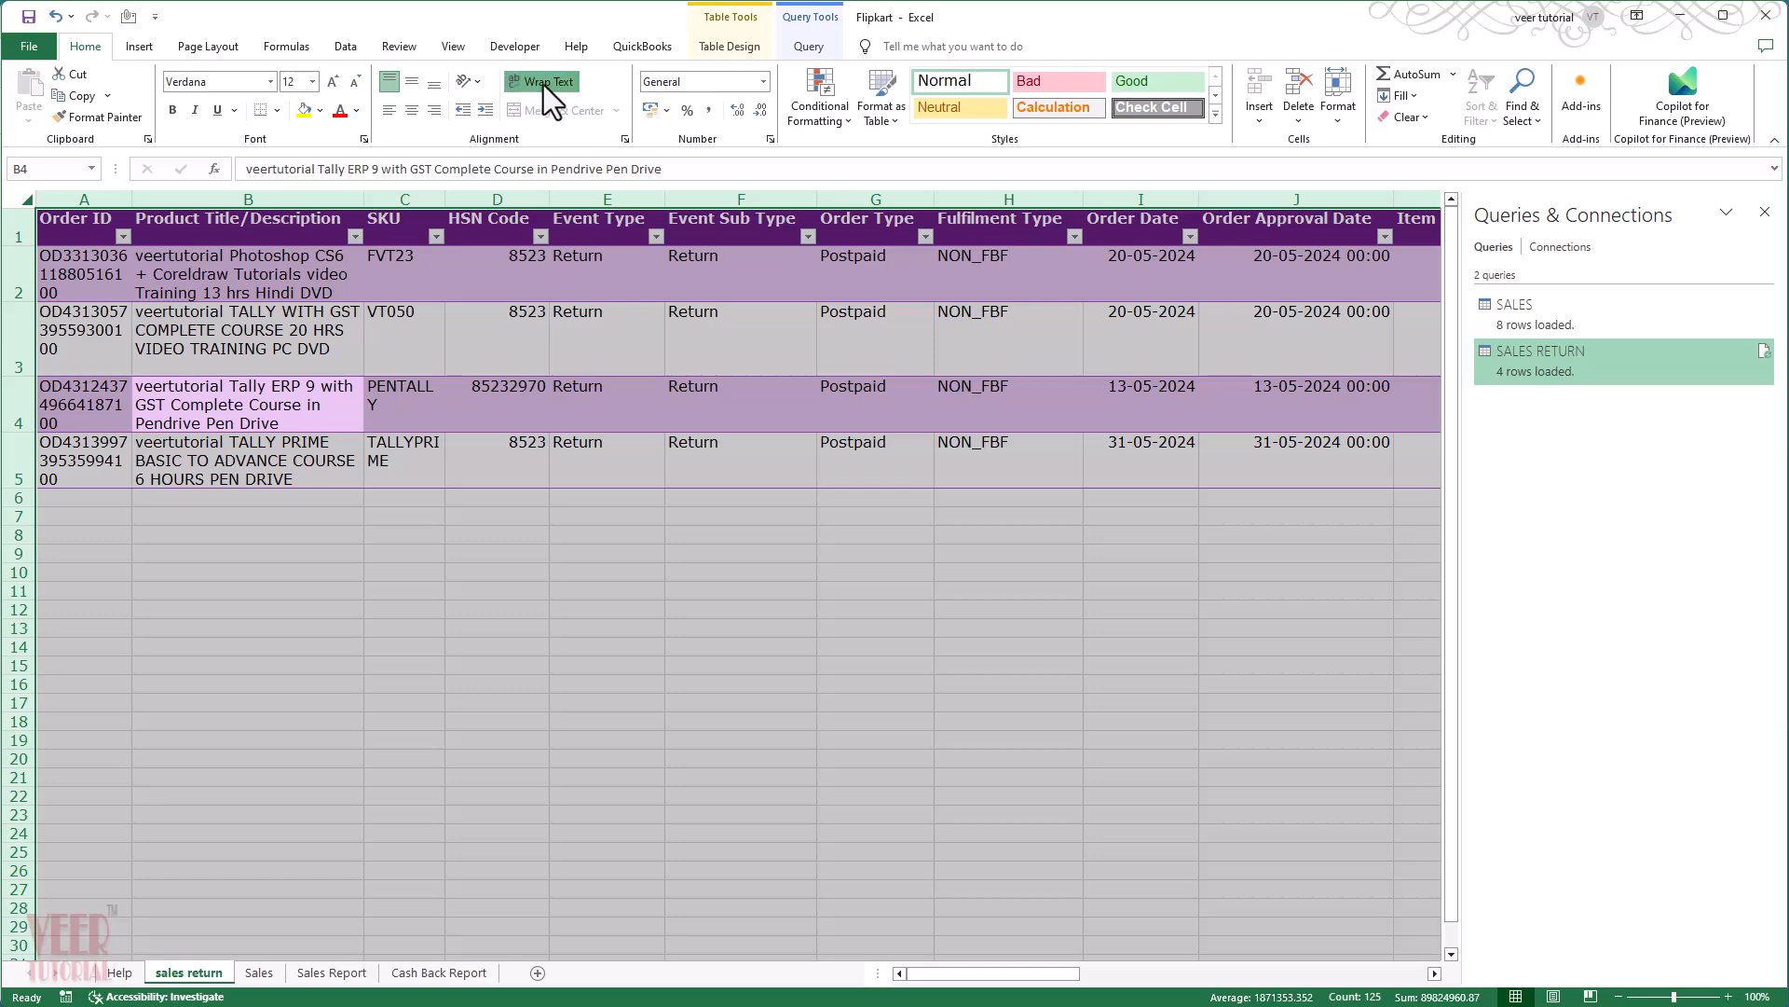
left_click(539, 83)
left_click(358, 85)
left_click(358, 86)
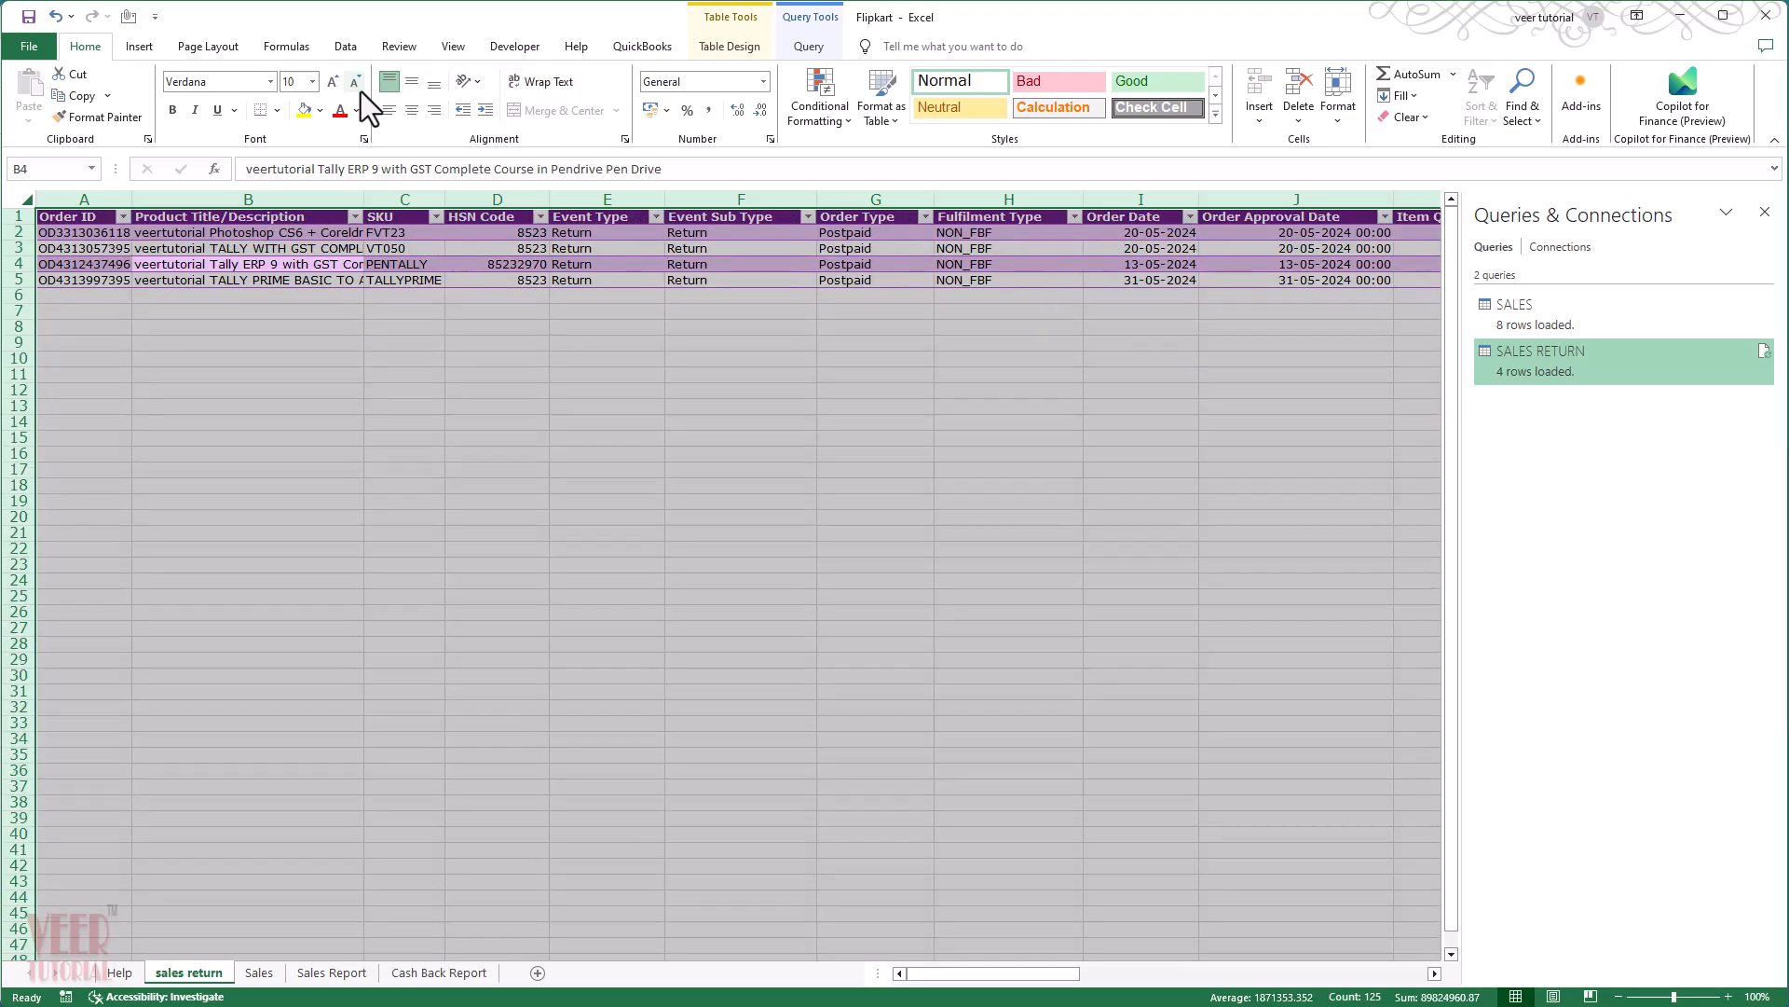
Step: Clear the purple table style from the SALES_RETURN table so it has no style
left_click(727, 46)
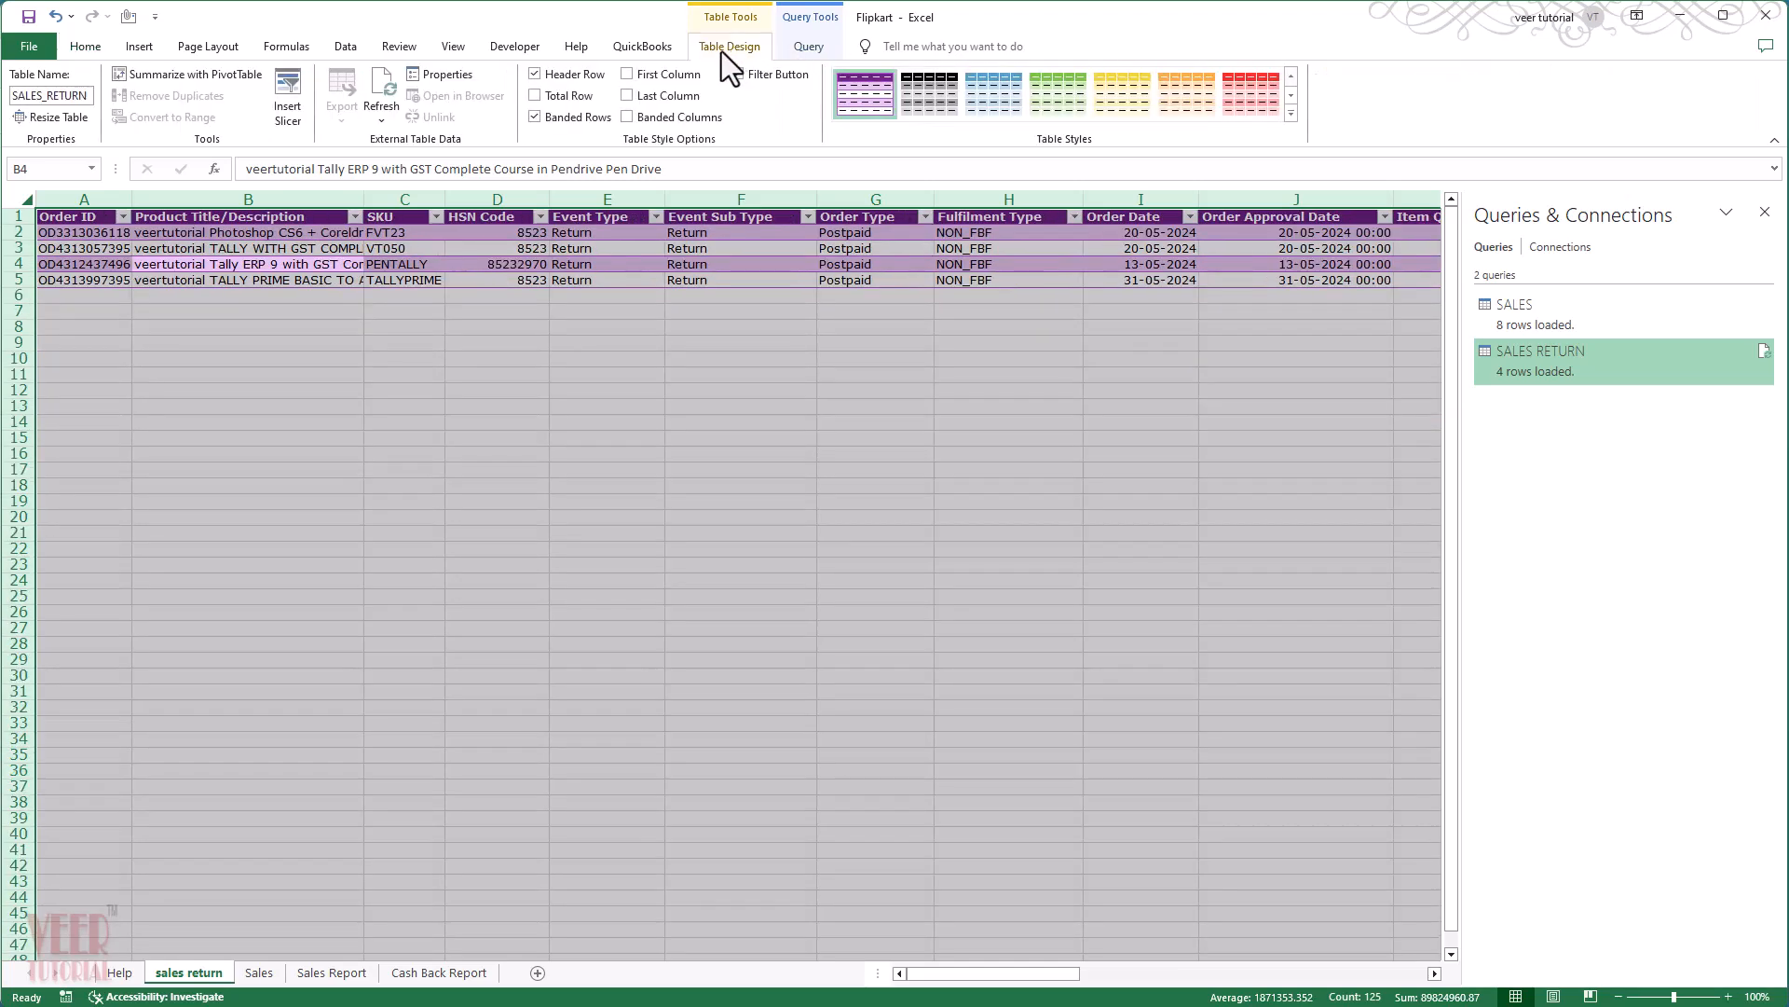
left_click(1291, 113)
left_click(923, 154)
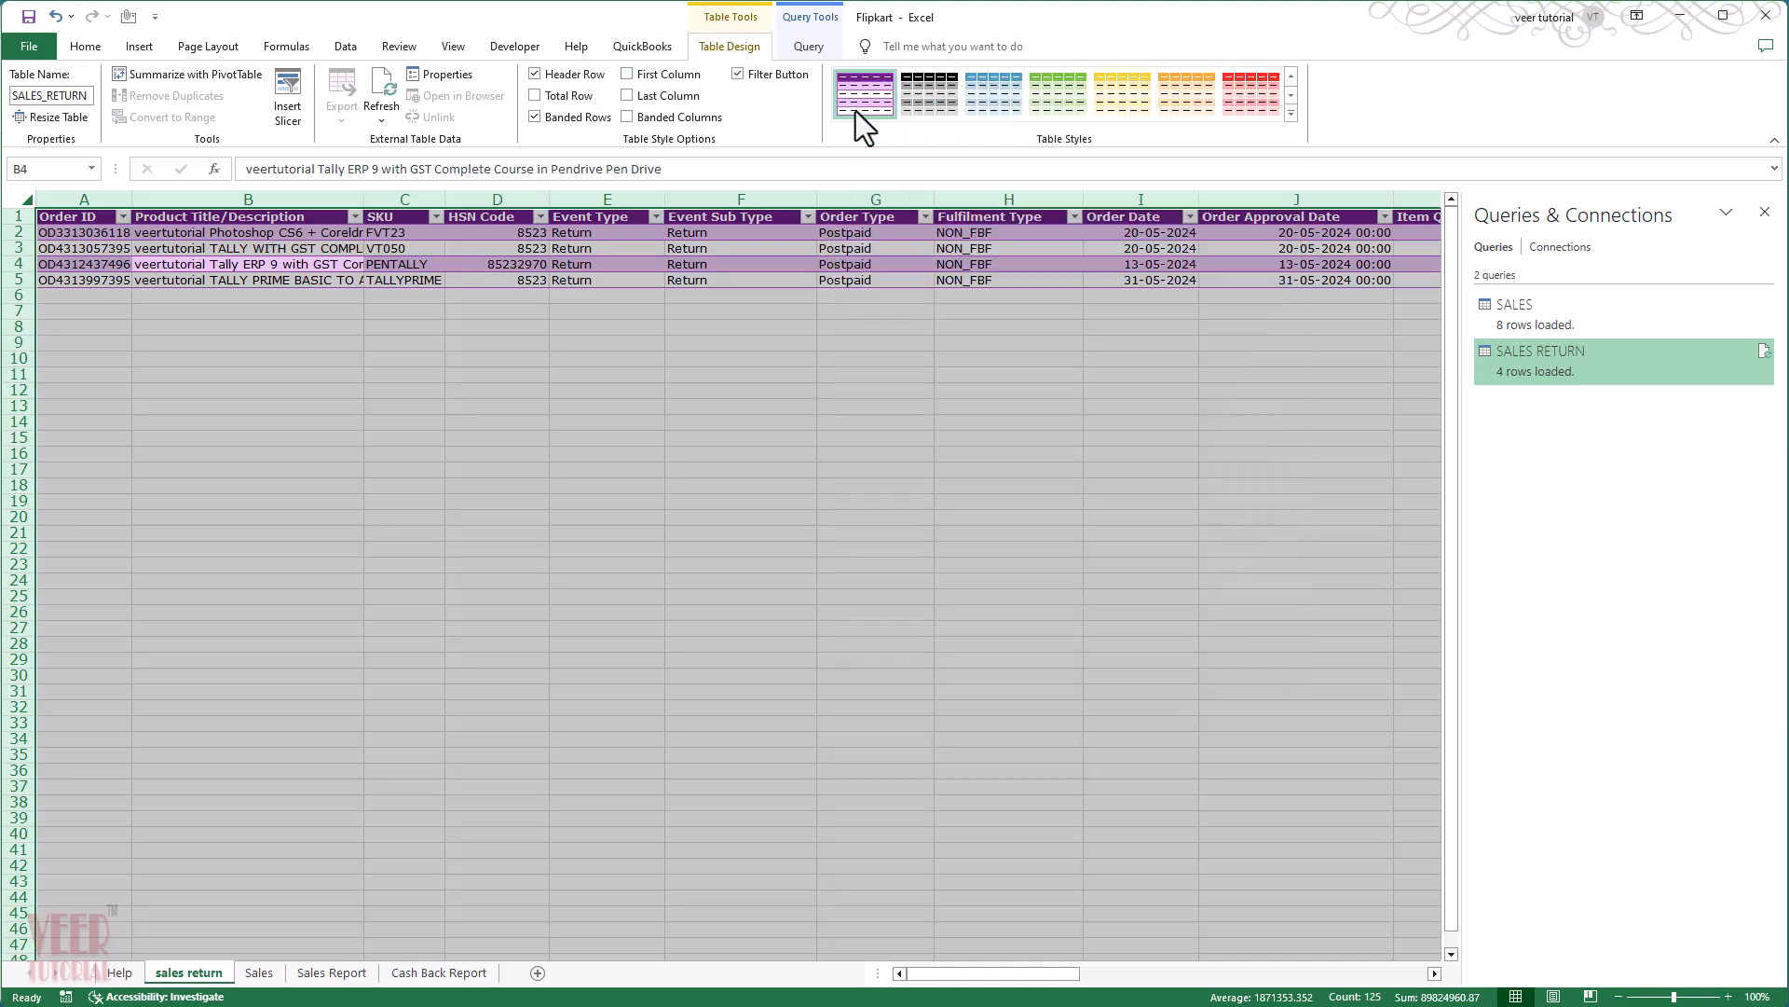
left_click(551, 530)
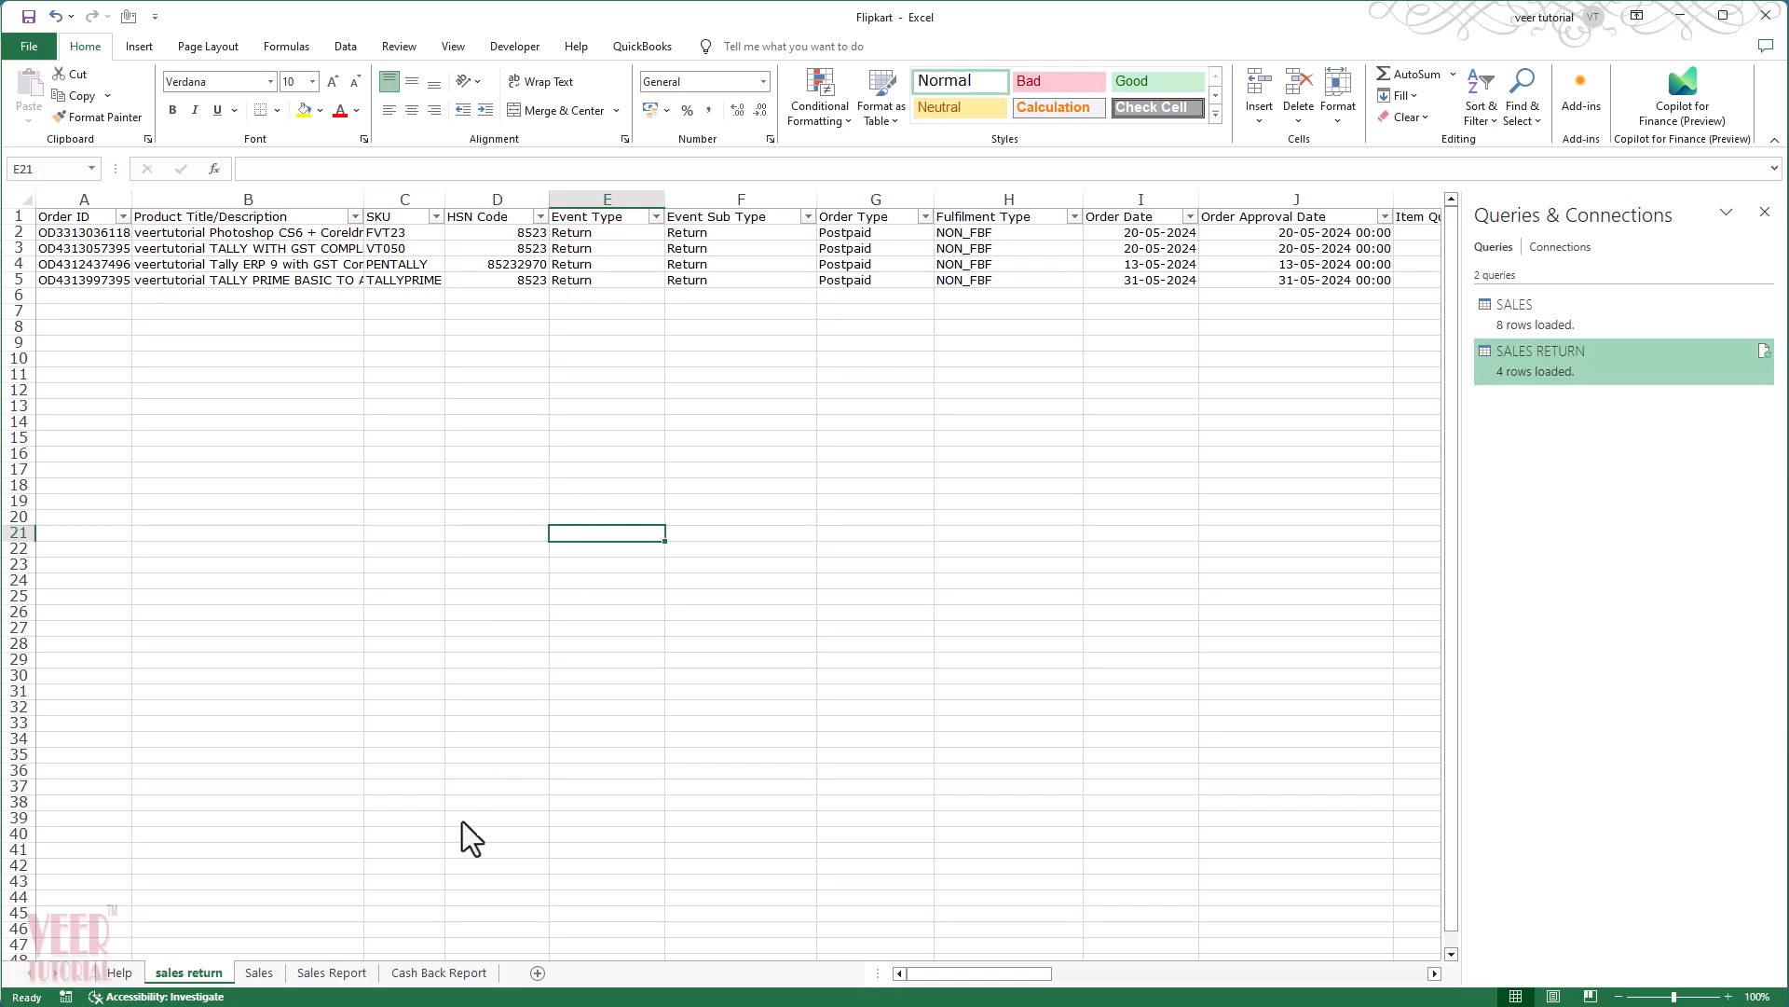
Step: Copy the last data row of the Sales Report sheet and paste it into row 14 as a test record
left_click(321, 973)
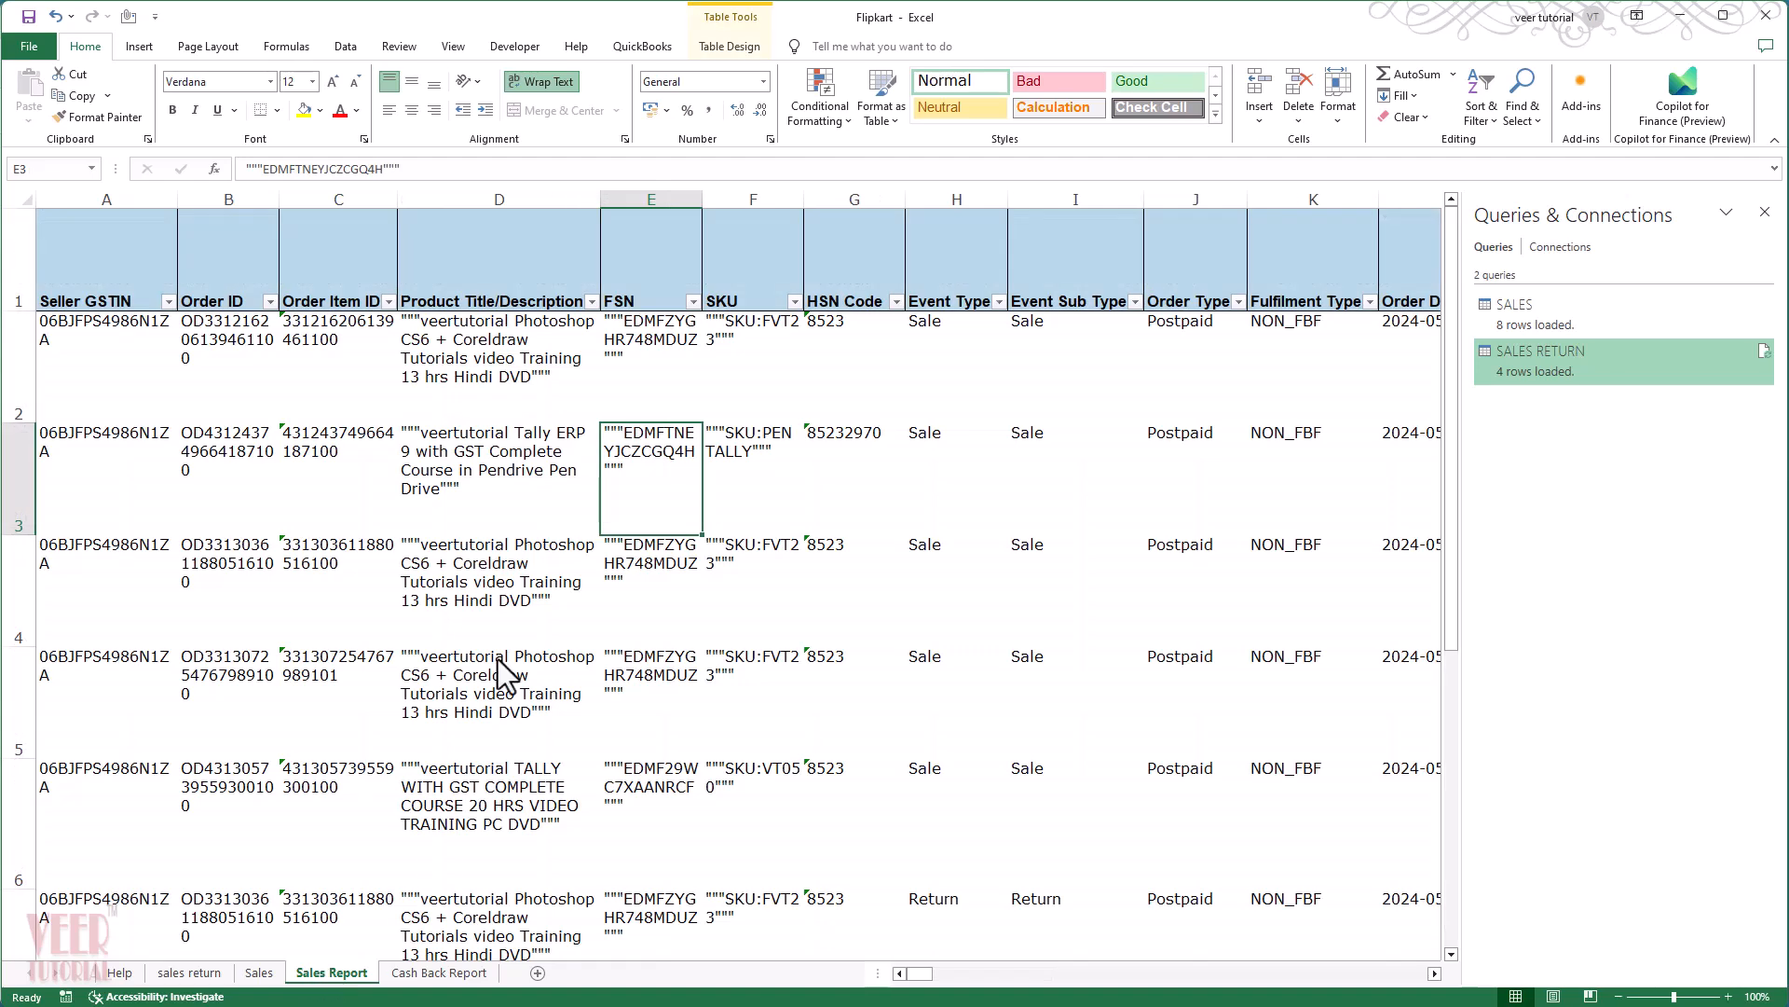
key("ctrl+Left")
key("ctrl+Down")
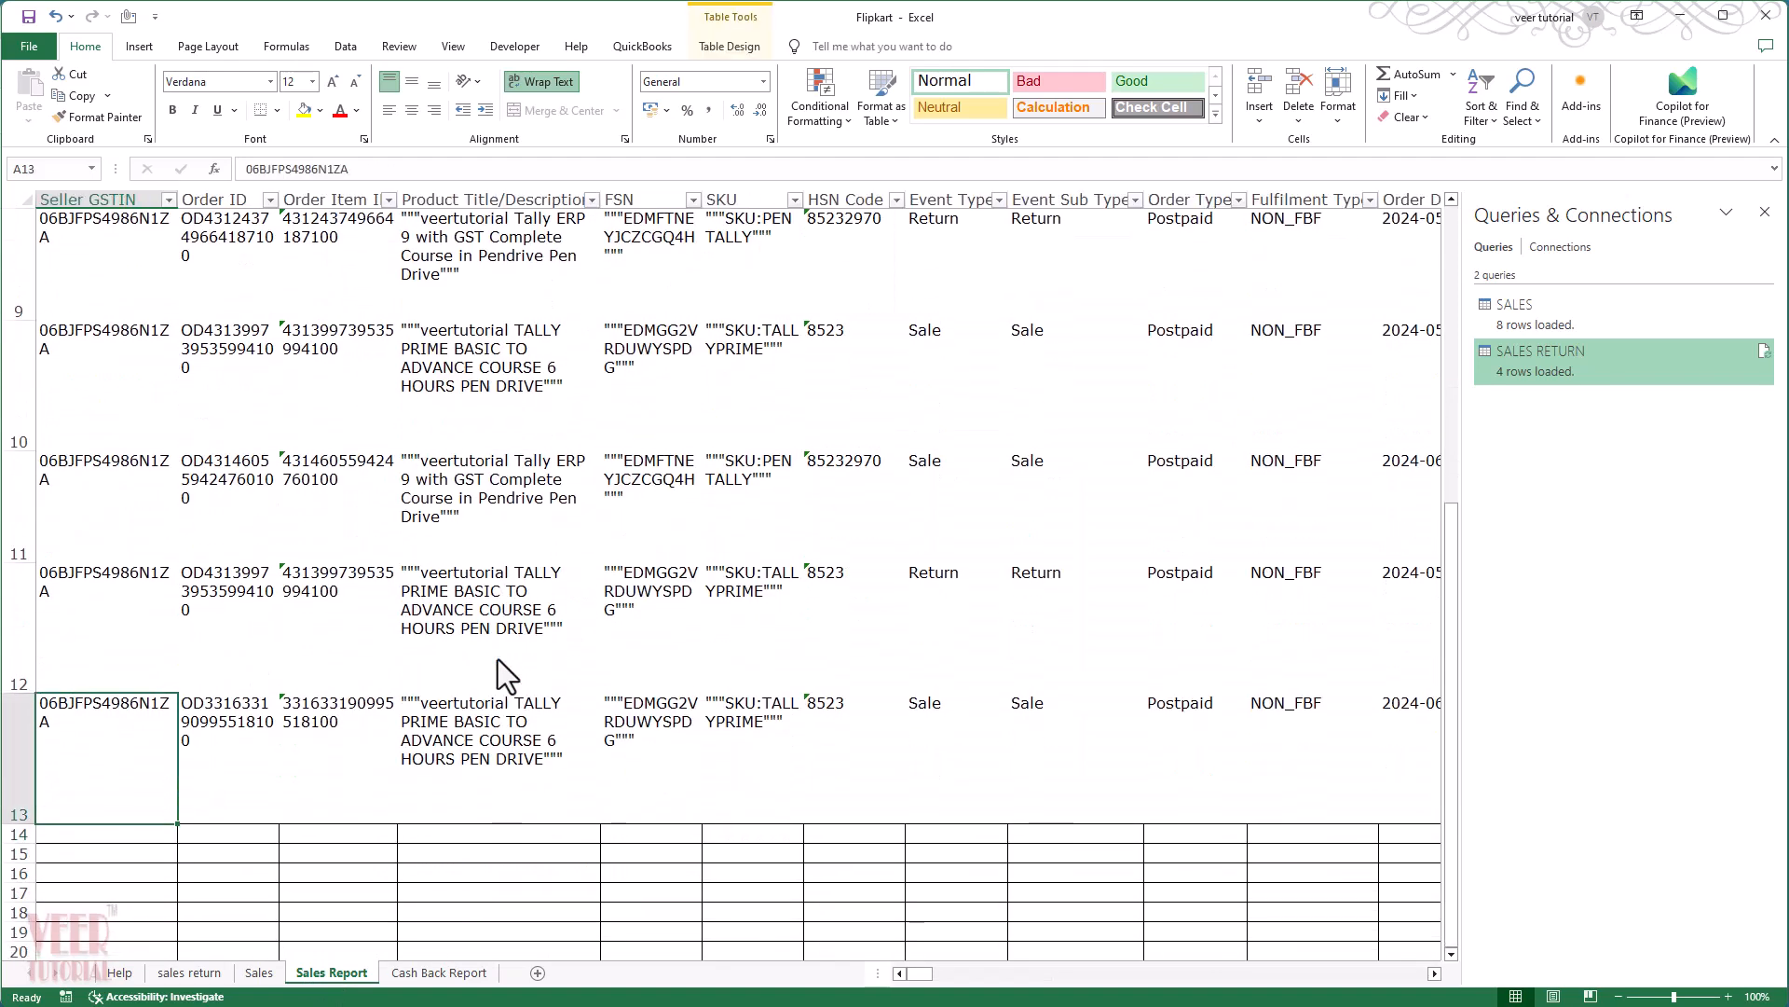
key("ctrl+shift+Right")
key("ctrl+c")
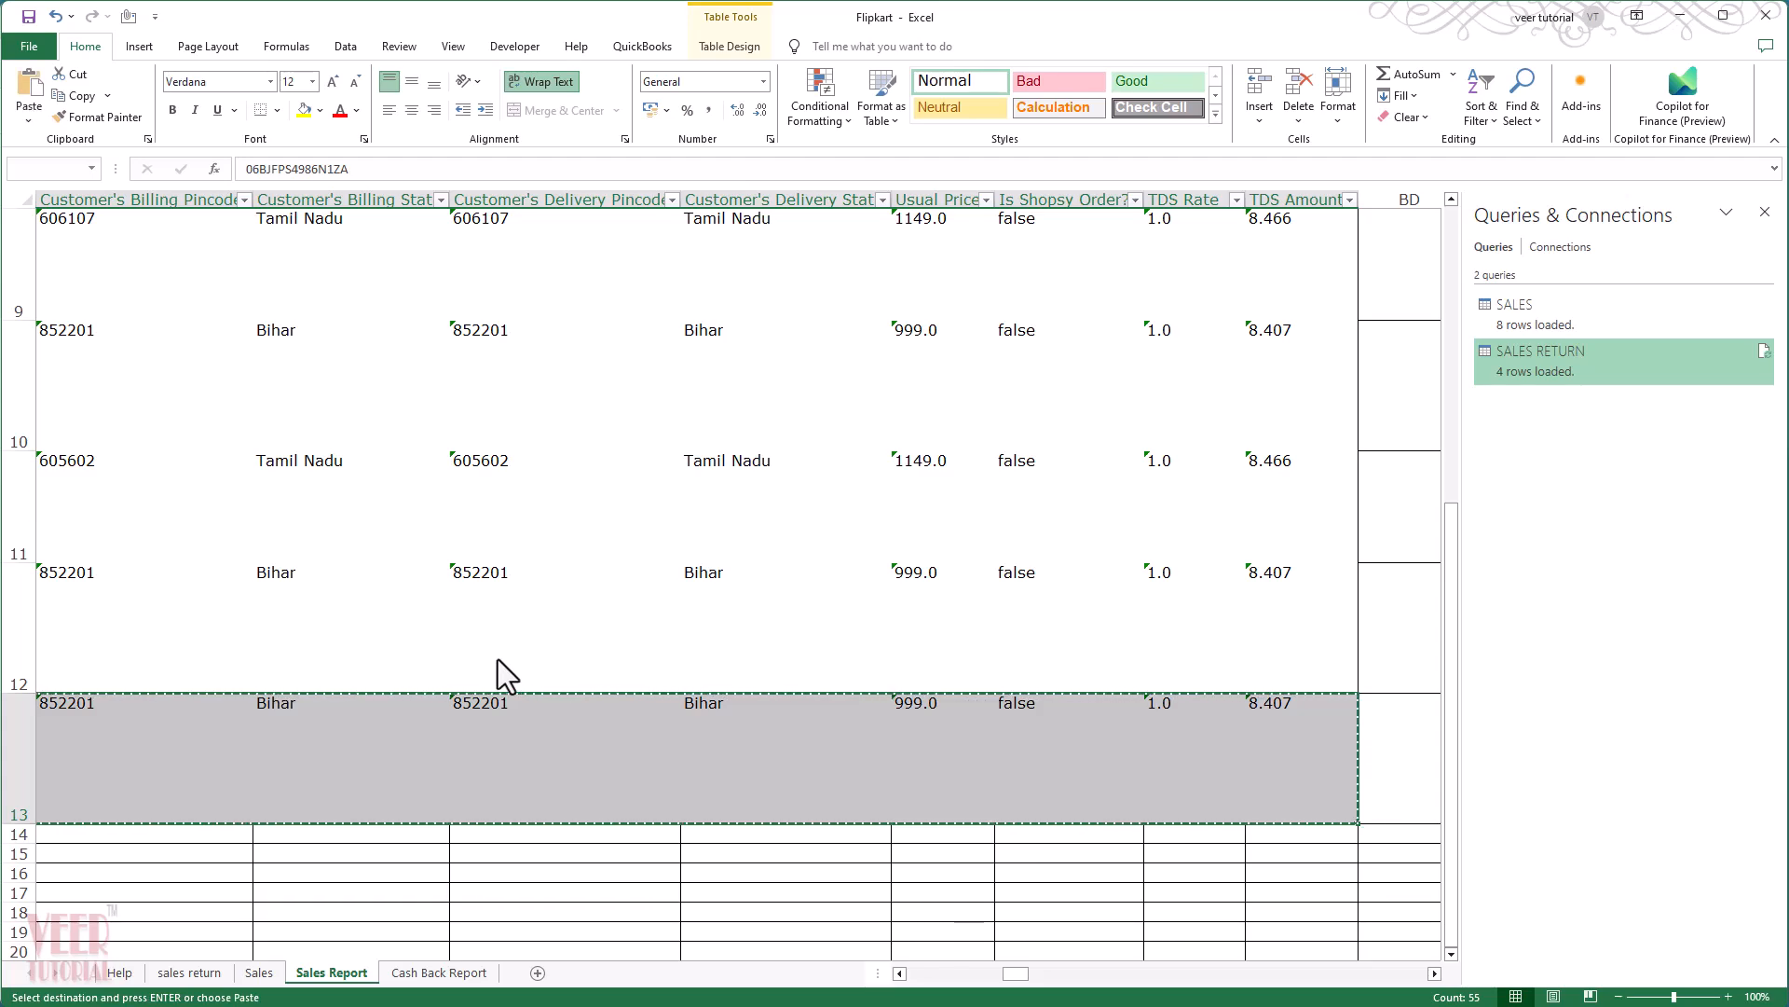
key("Home")
key("Down")
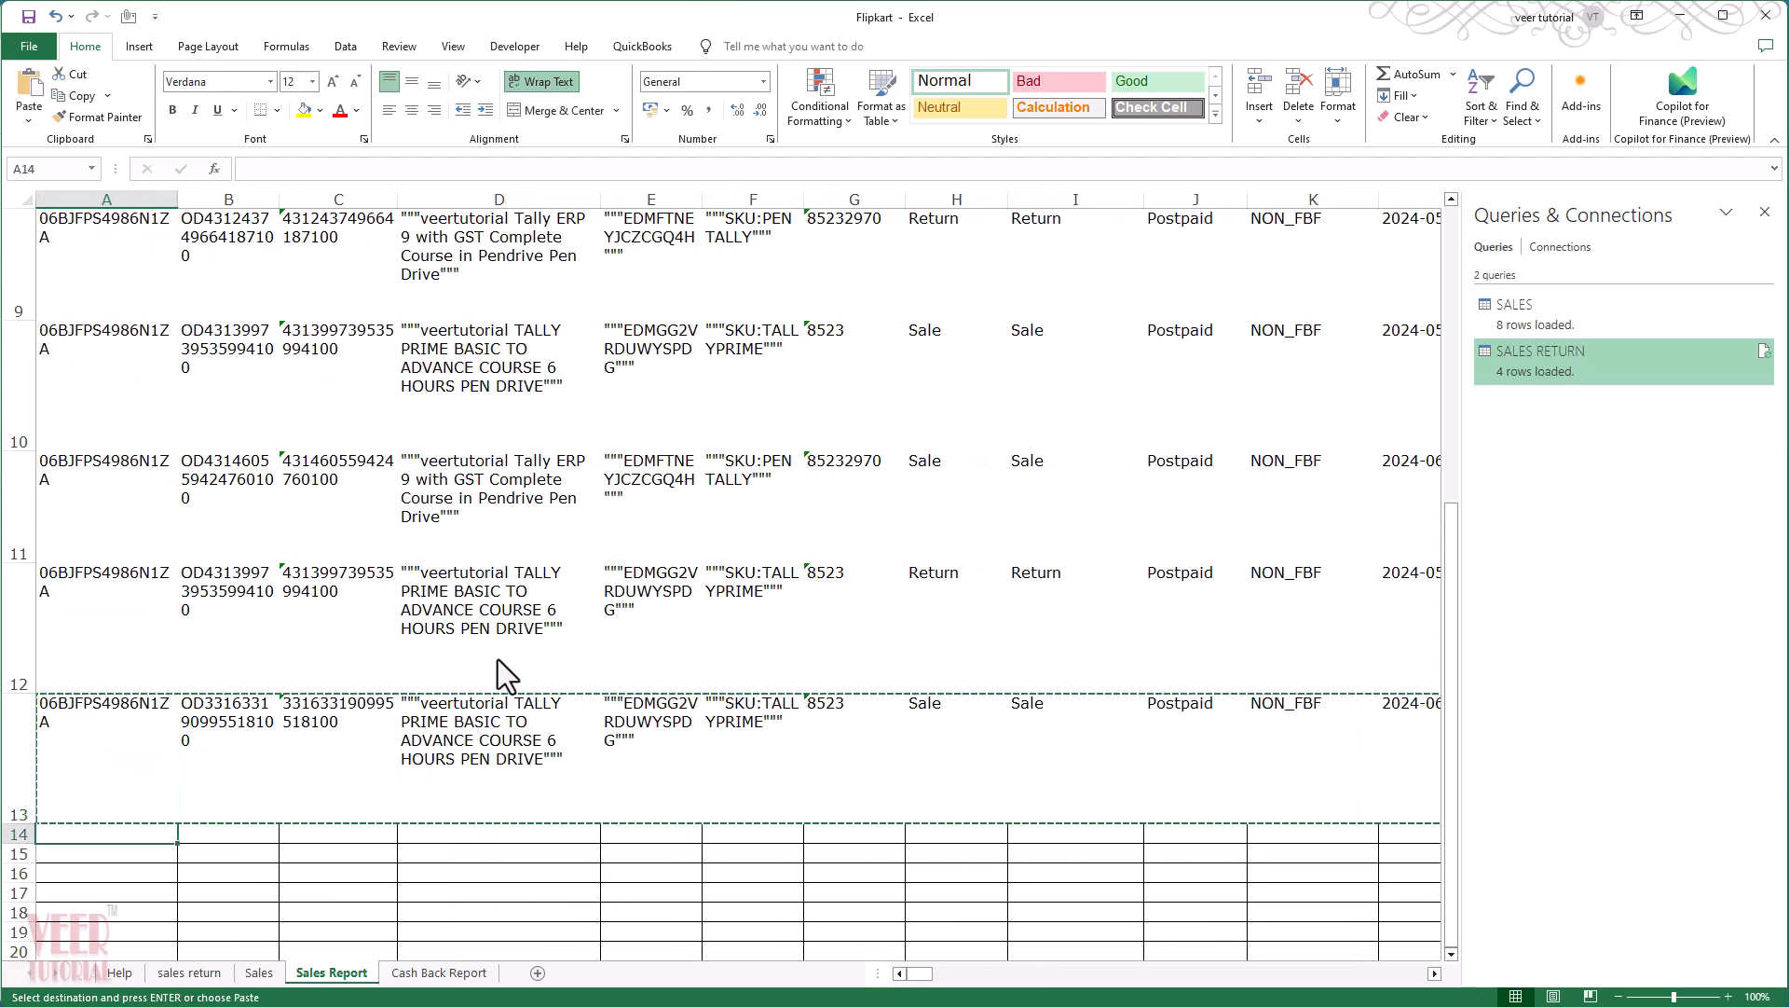
key("ctrl+v")
key("Escape")
Step: Replace TALLYPRIME with test in the SKU of row 14 in the Sales Report, keeping the SKU prefix and quotation marks
key("Right")
key("Right")
key("Right")
key("Right")
key("Right")
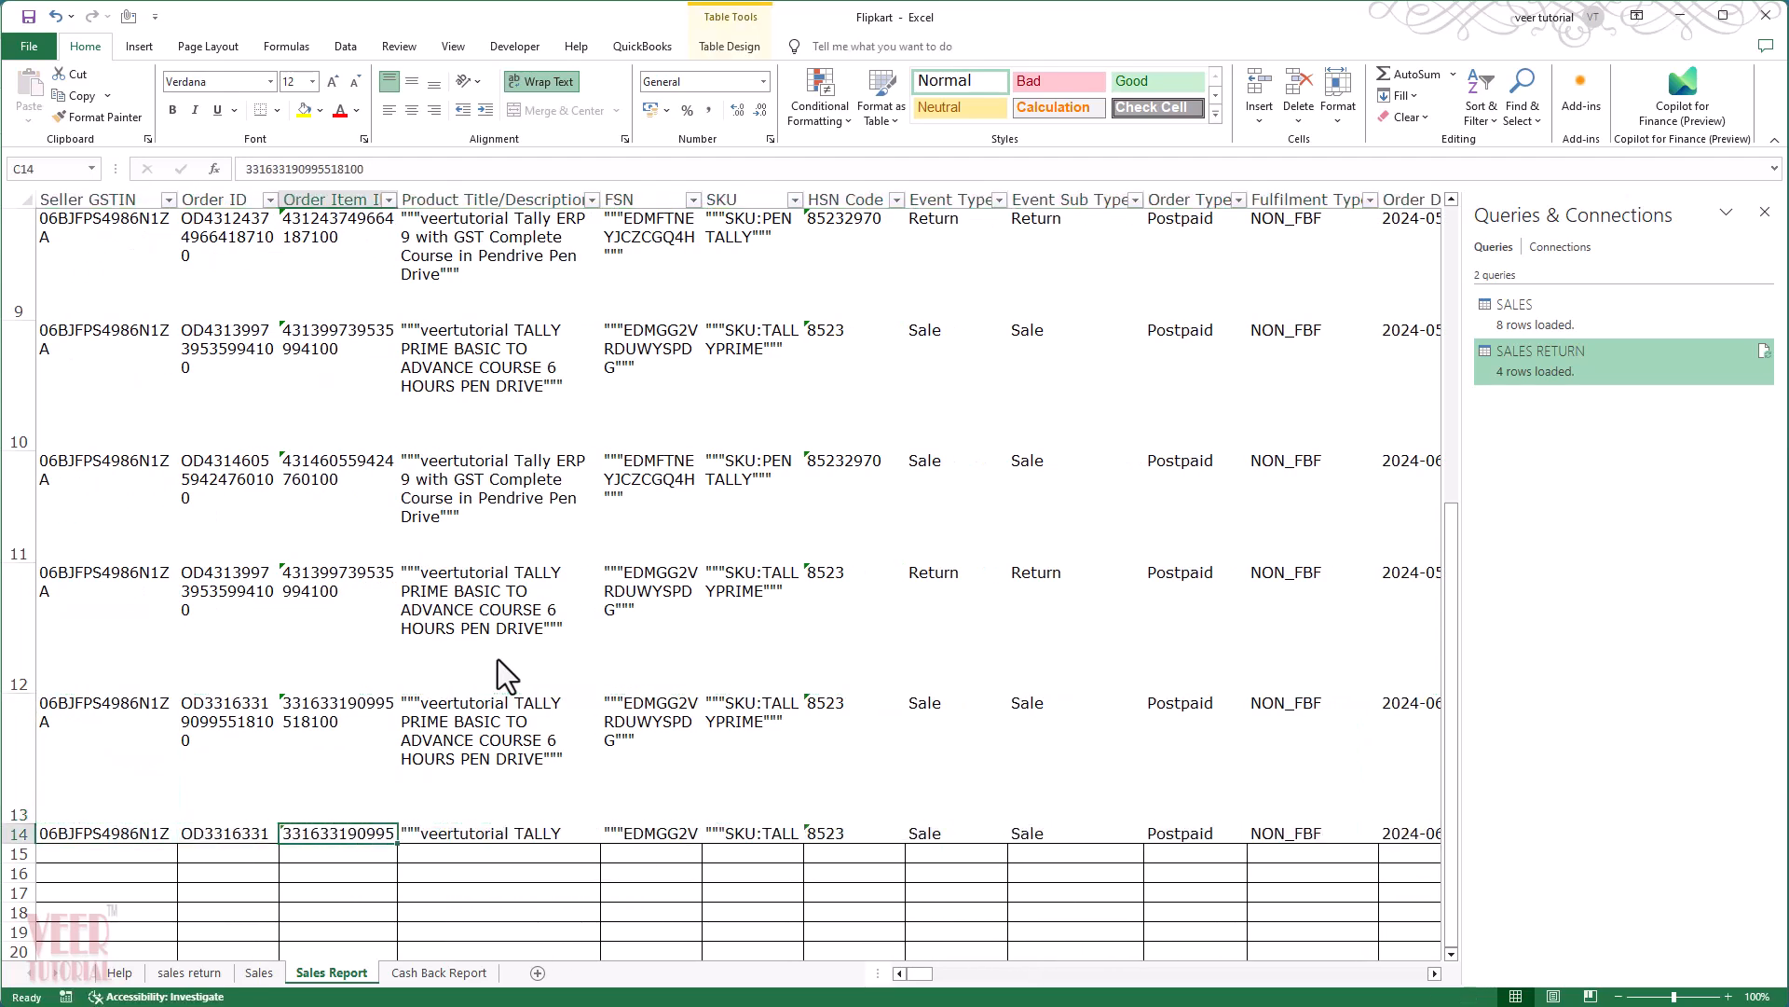
key("F2")
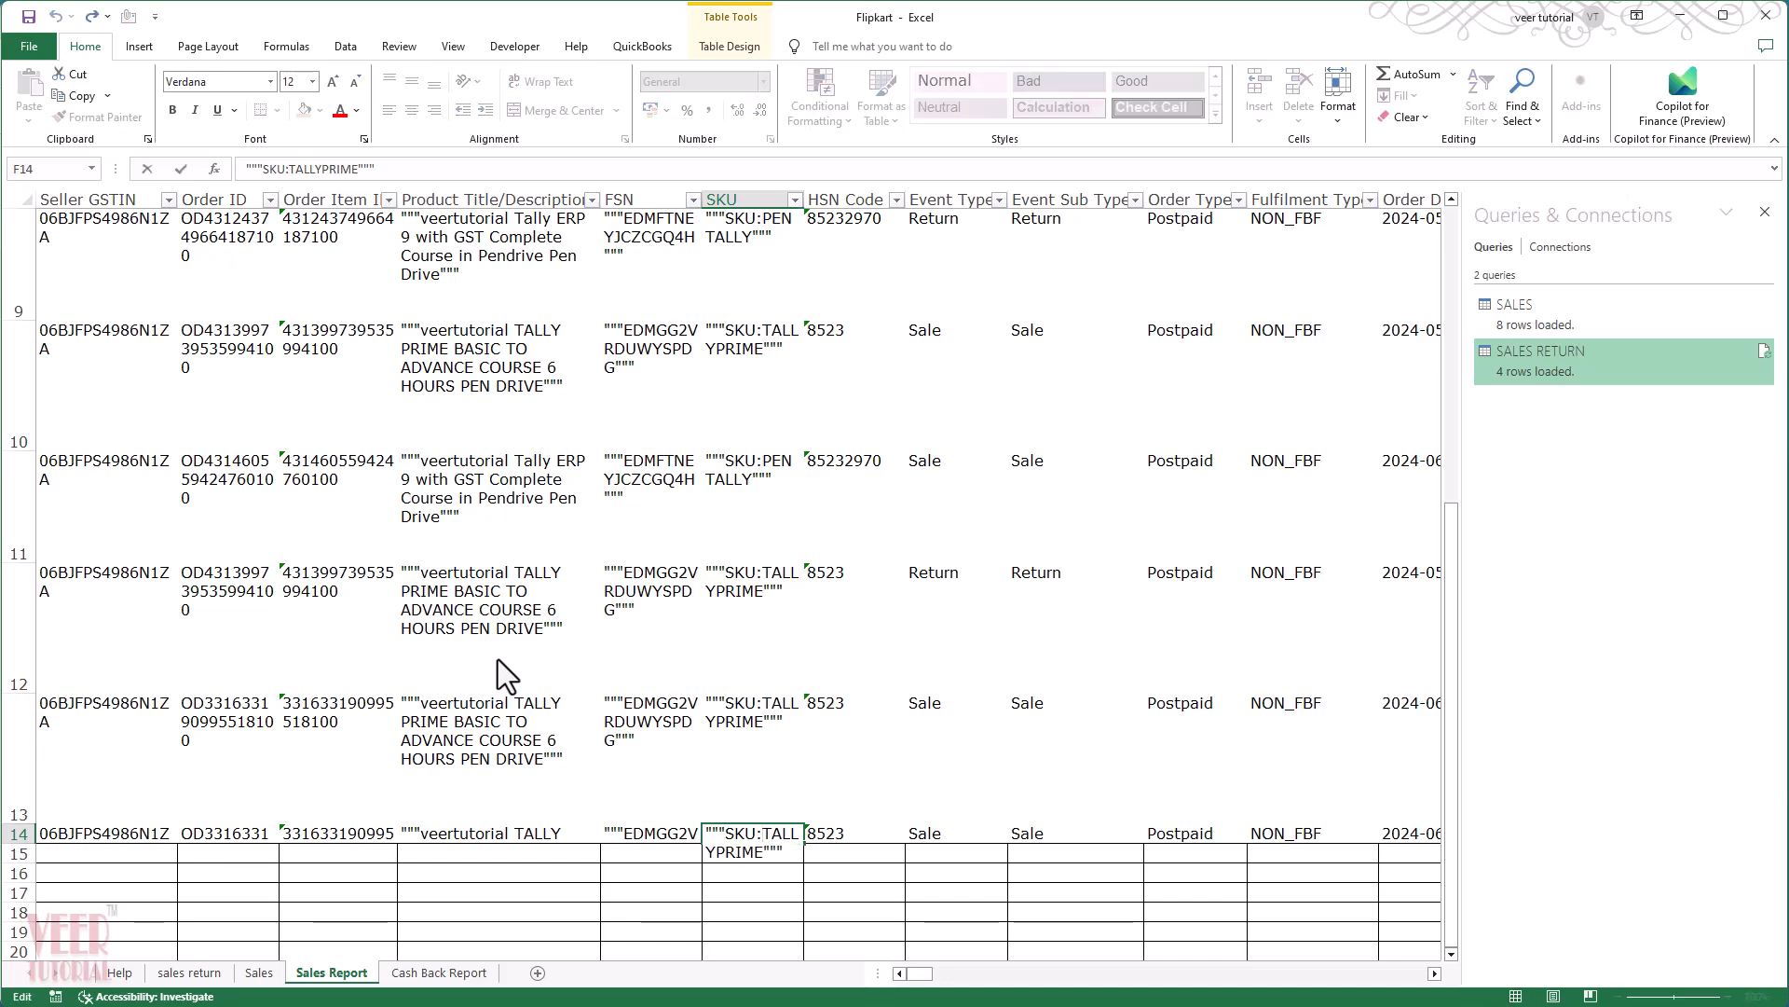
key("ctrl+shift+Right")
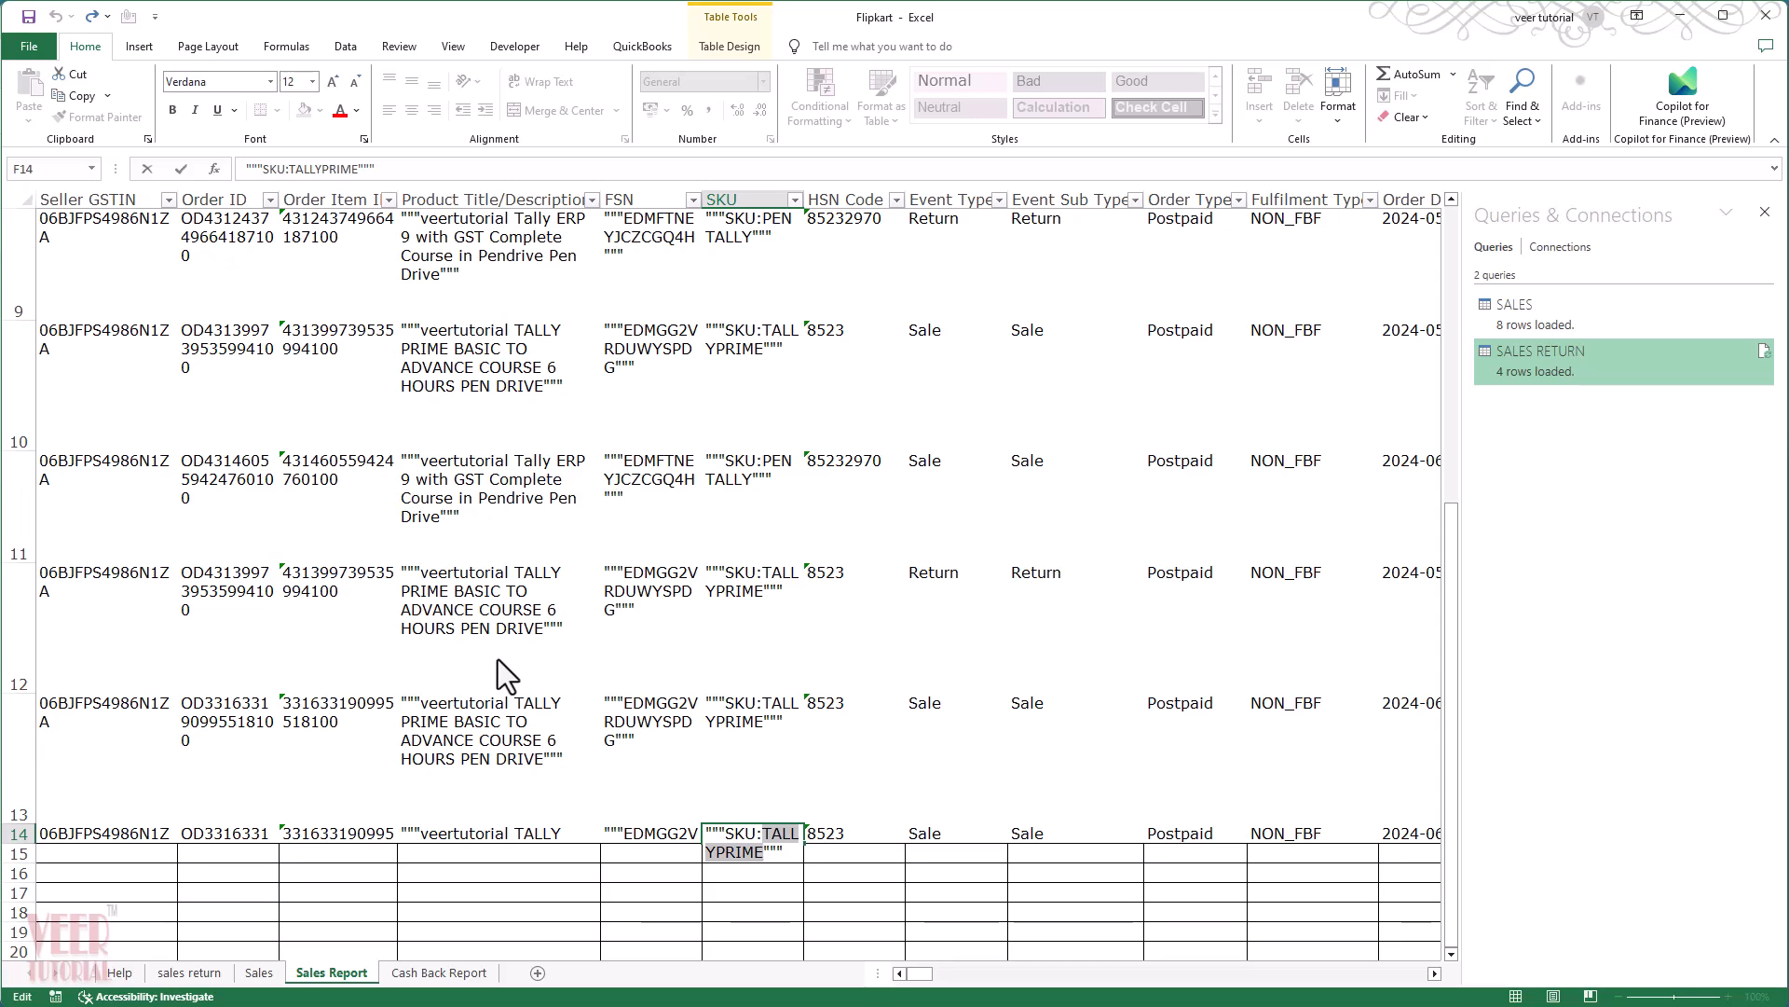
type("test")
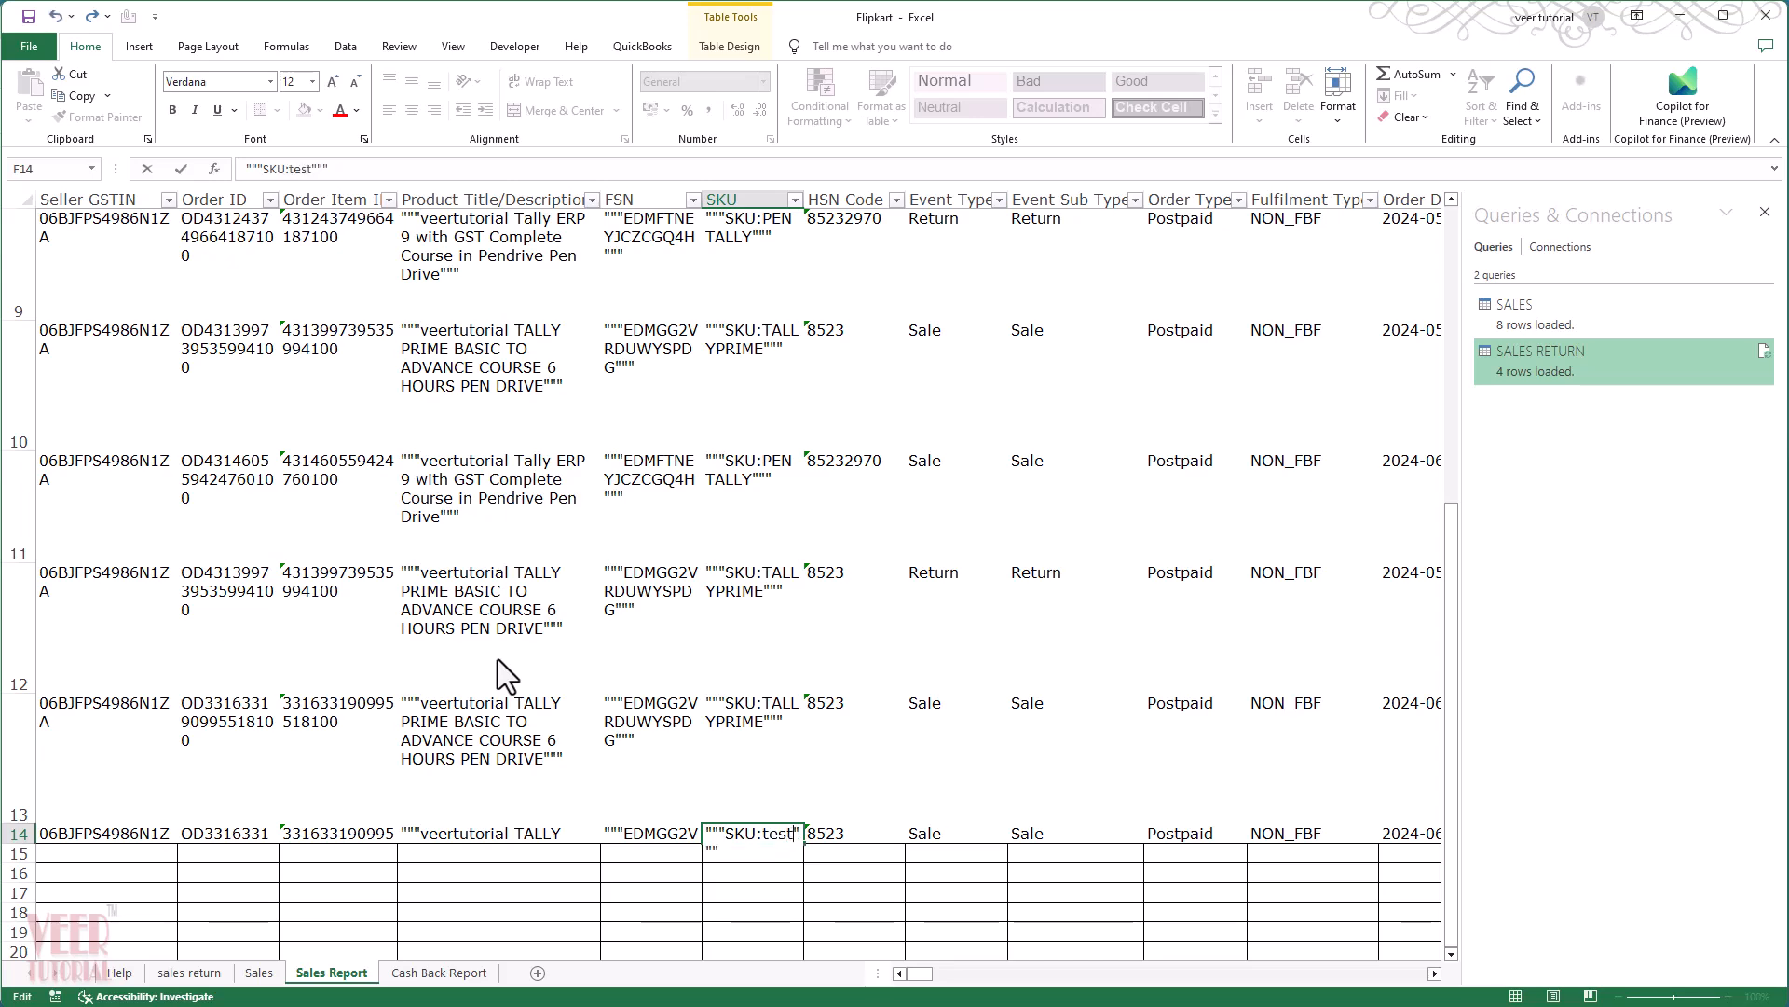
key("Return")
Step: Replace the ending digits of the Buyer Invoice ID in row 14 with 22222
key("Right")
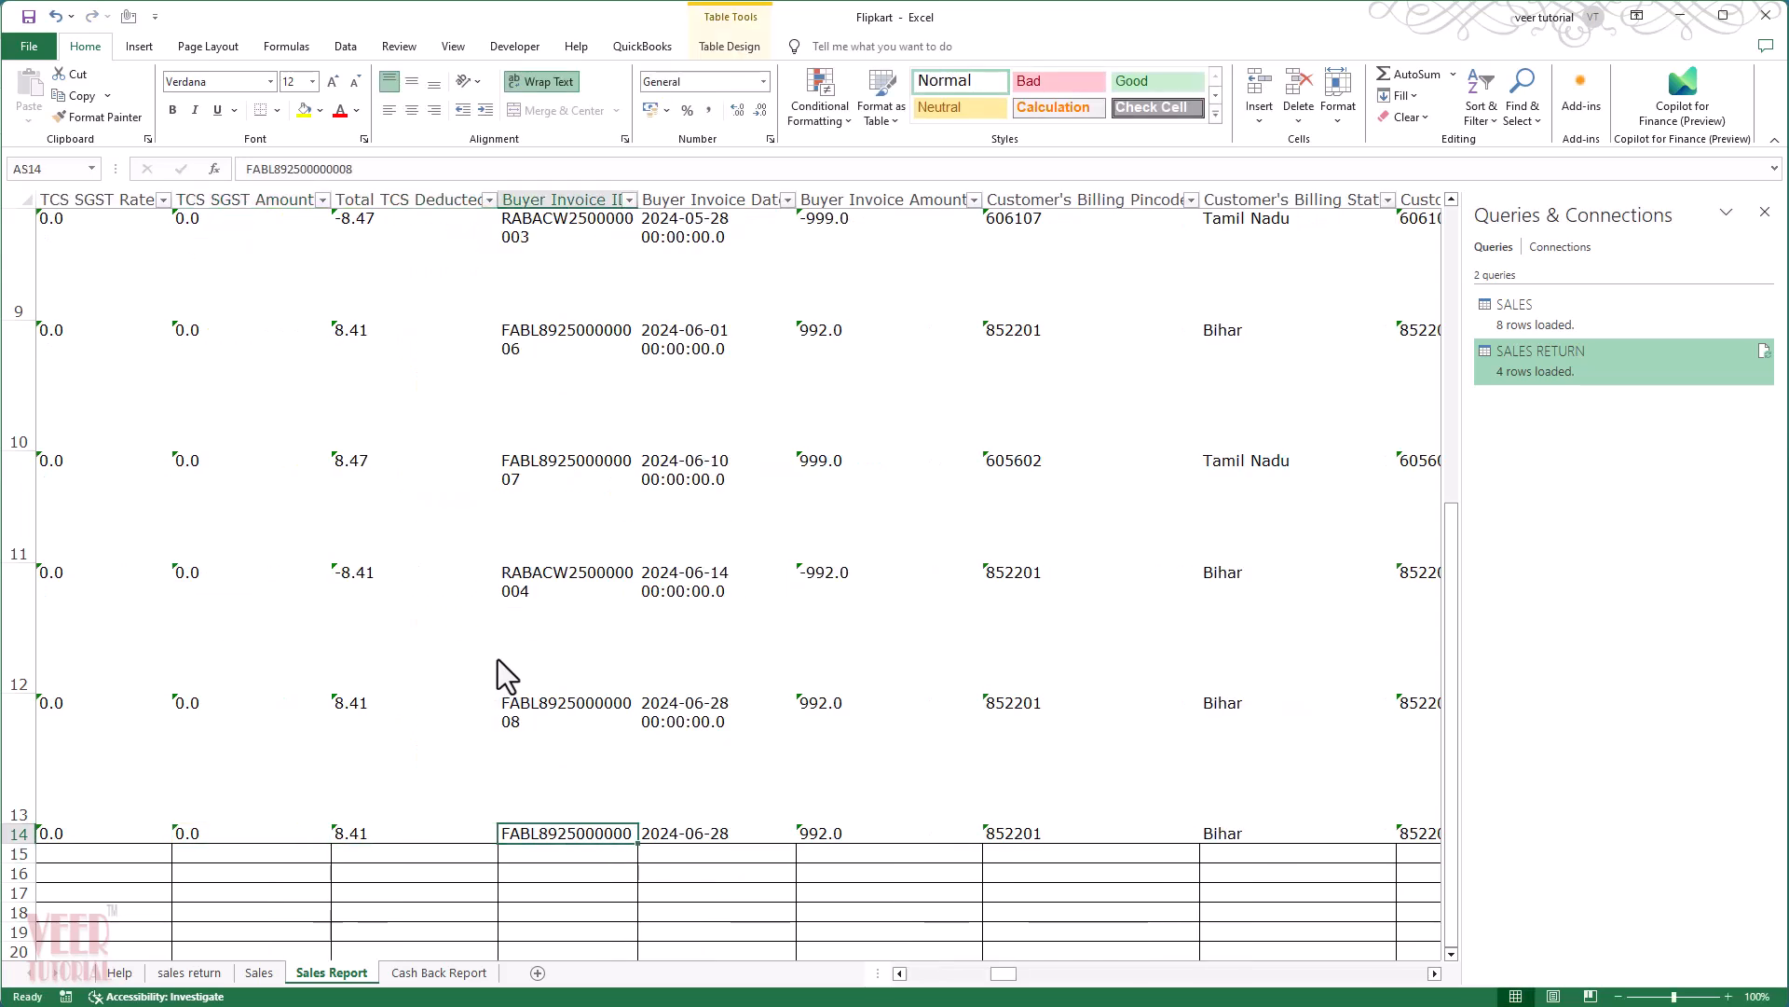
key("Right")
key("Left")
key("F2")
key("BackSpace")
key("BackSpace")
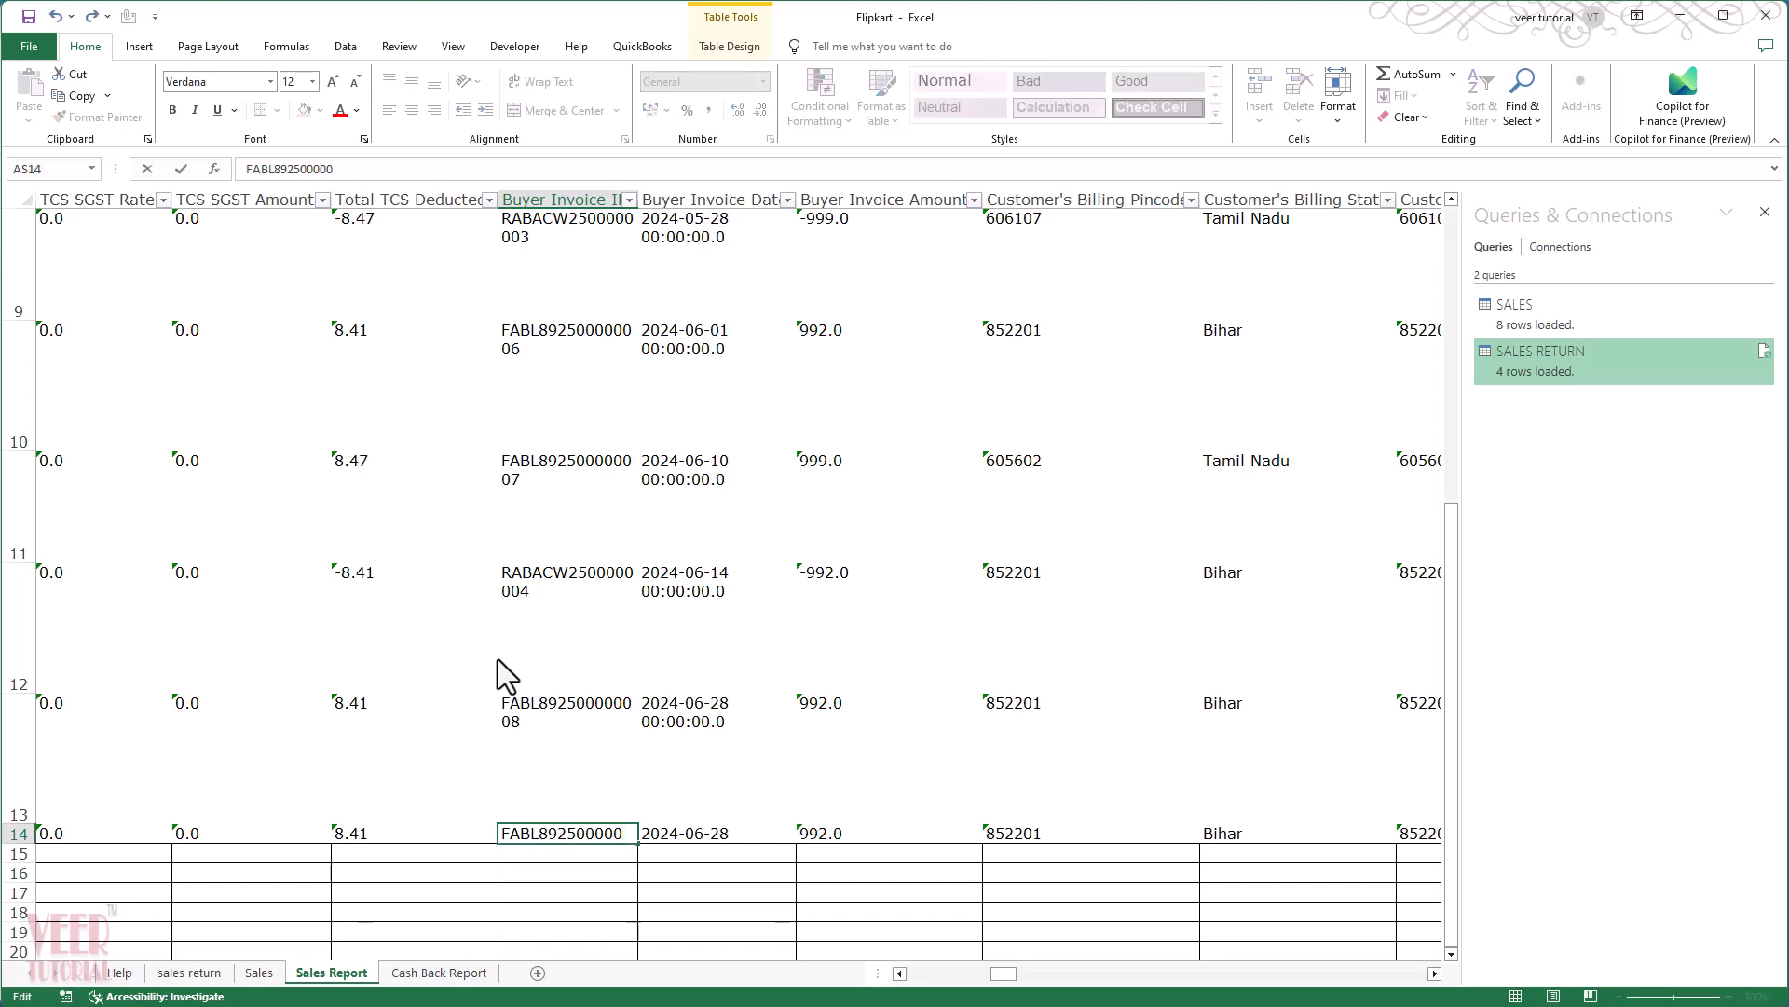
type("22222")
key("Return")
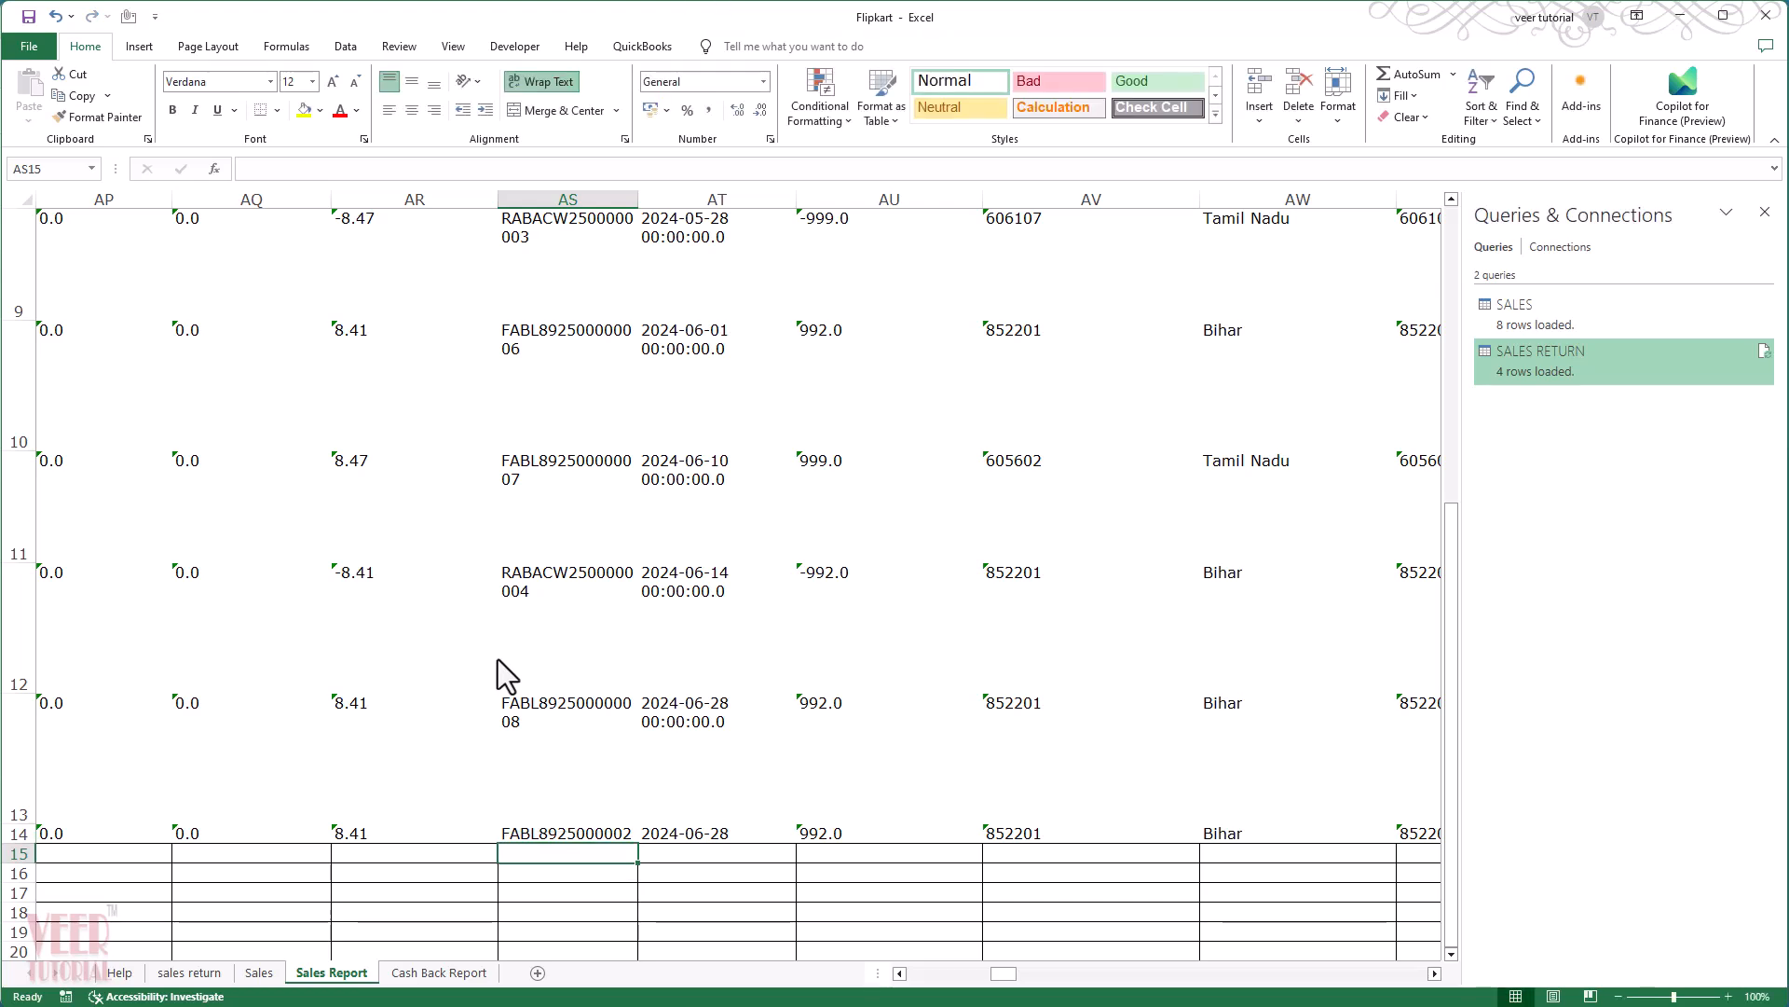
Step: Compare the values in rows 13 and 14 of the Sales Report across the table's columns
left_click(578, 813)
key("Home")
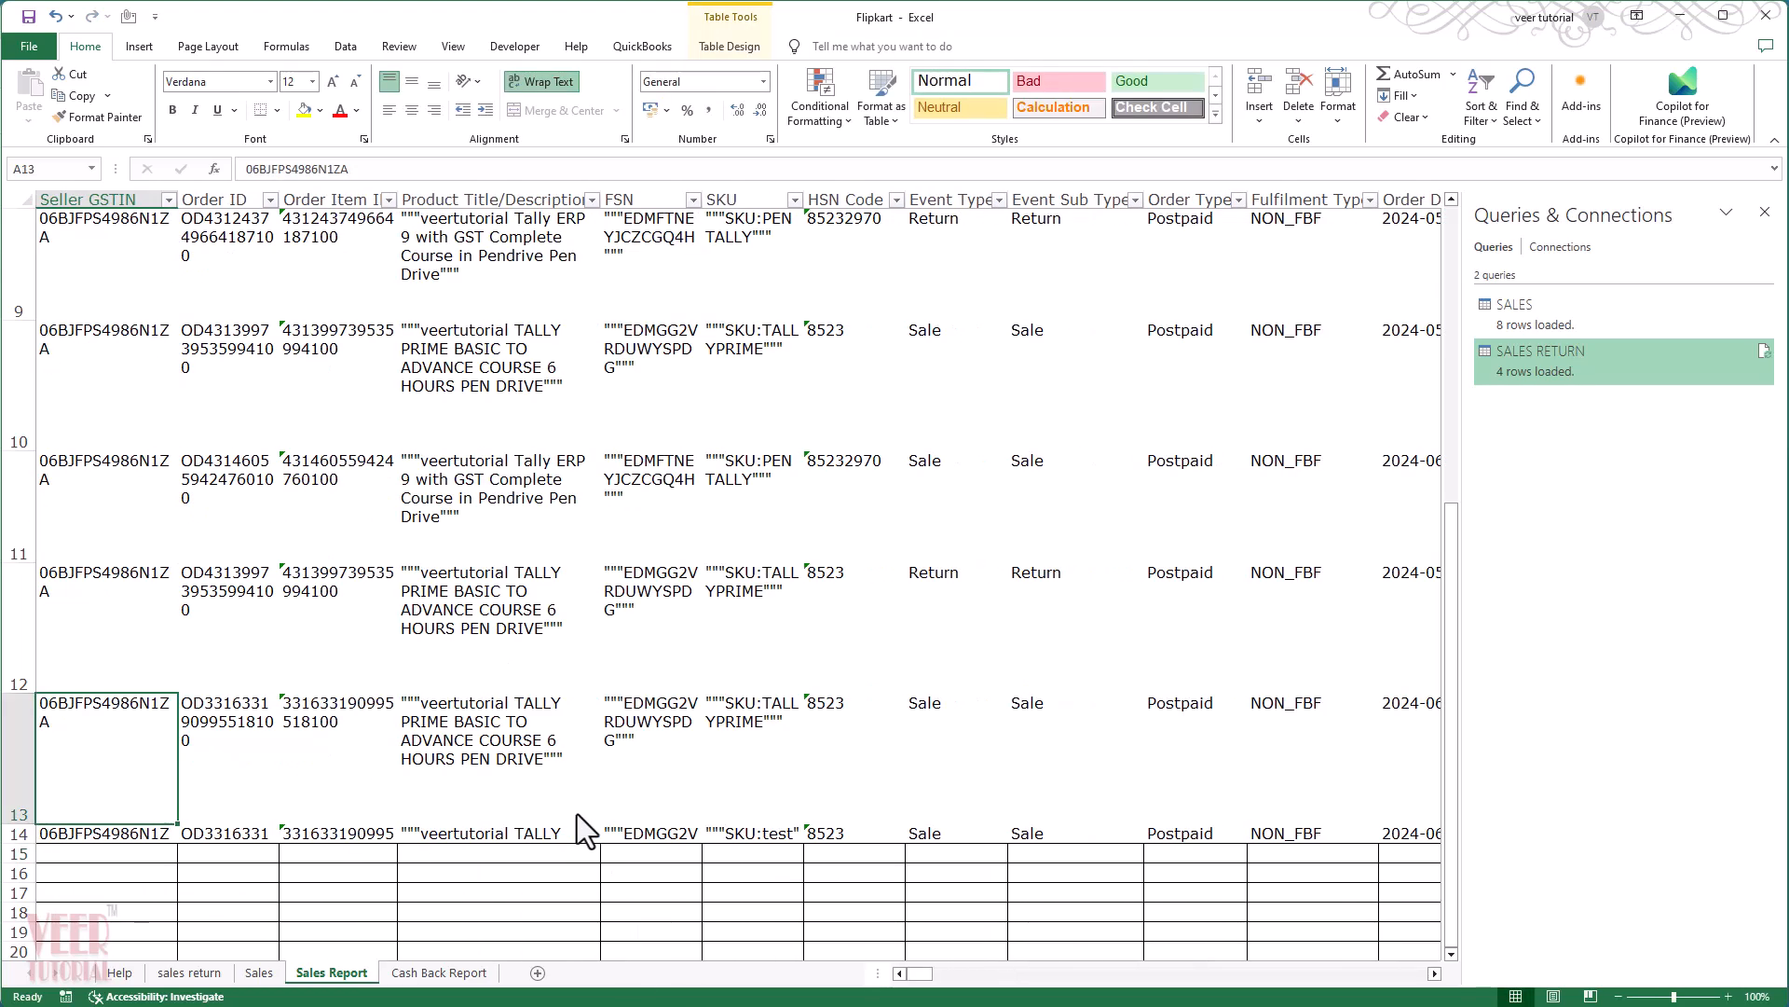
key("Right")
key("Right")
key("Right")
key("Right")
key("Right")
key("Right")
key("Right")
key("Right")
key("Right")
key("Right")
key("Right")
key("Right")
key("Right")
key("Right")
key("Right")
key("Right")
key("Right")
key("Right")
key("Right")
key("Right")
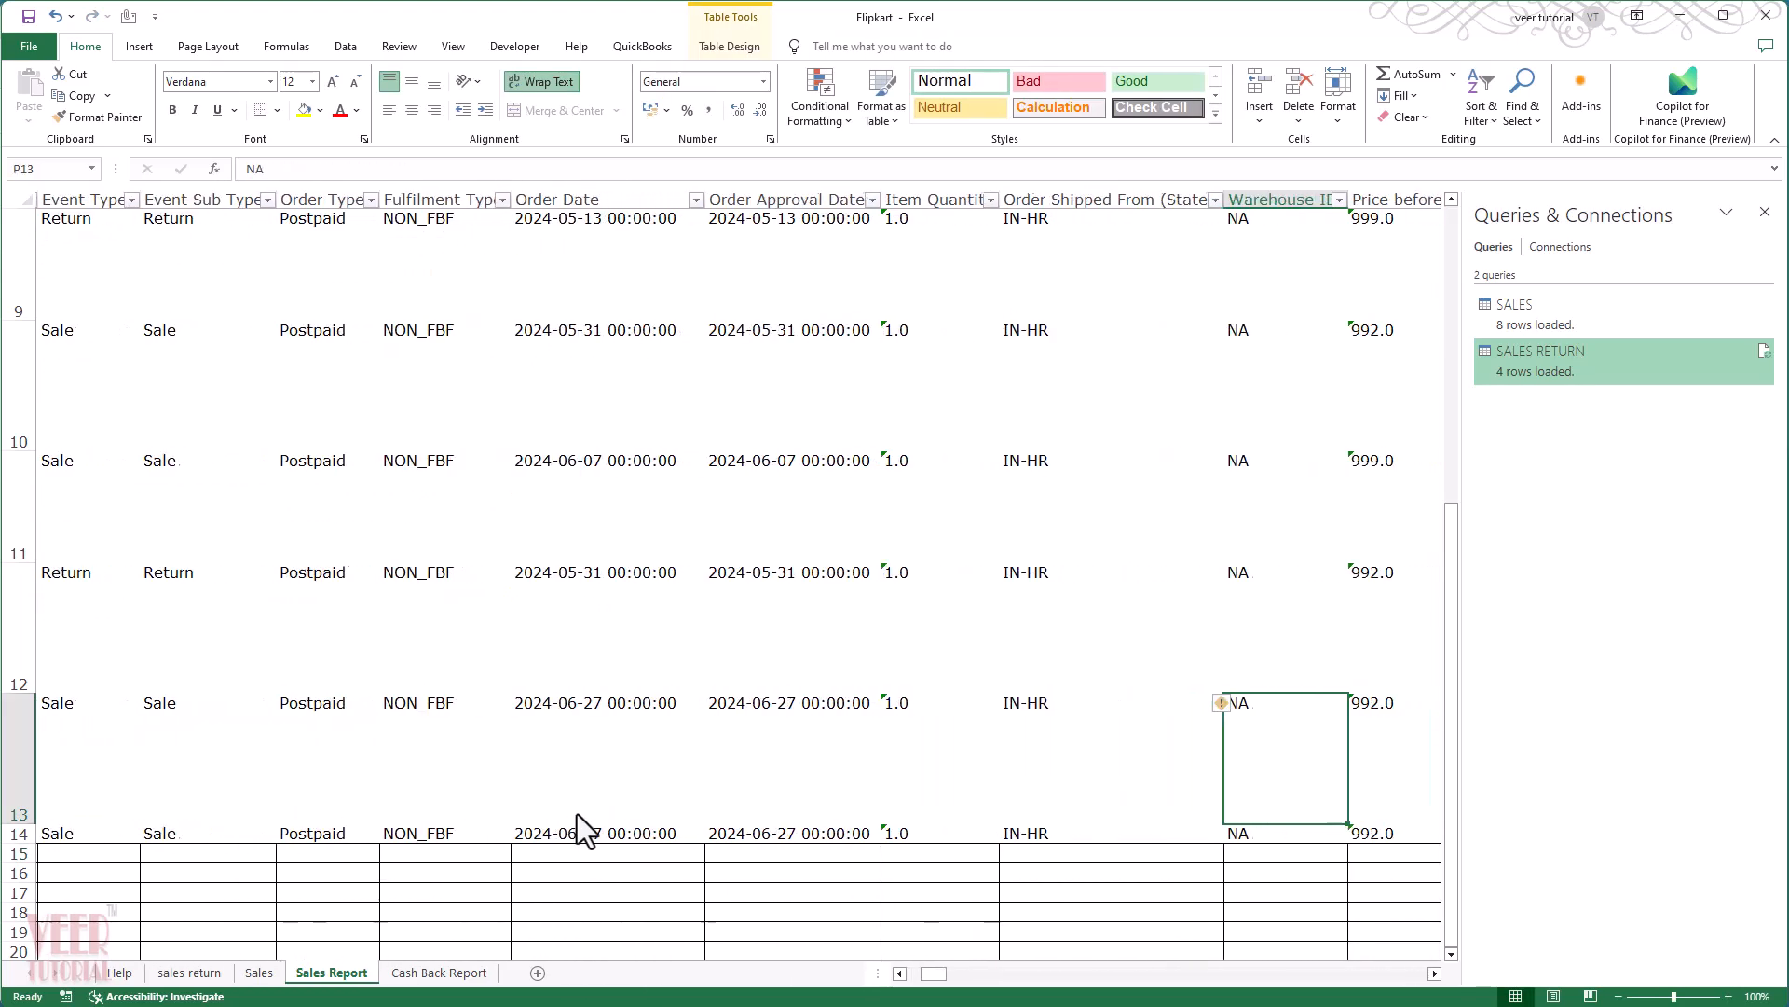
key("Right")
key("Right")
key("Right")
key("Right")
key("Right")
key("Right")
key("Right")
key("Right")
key("Right")
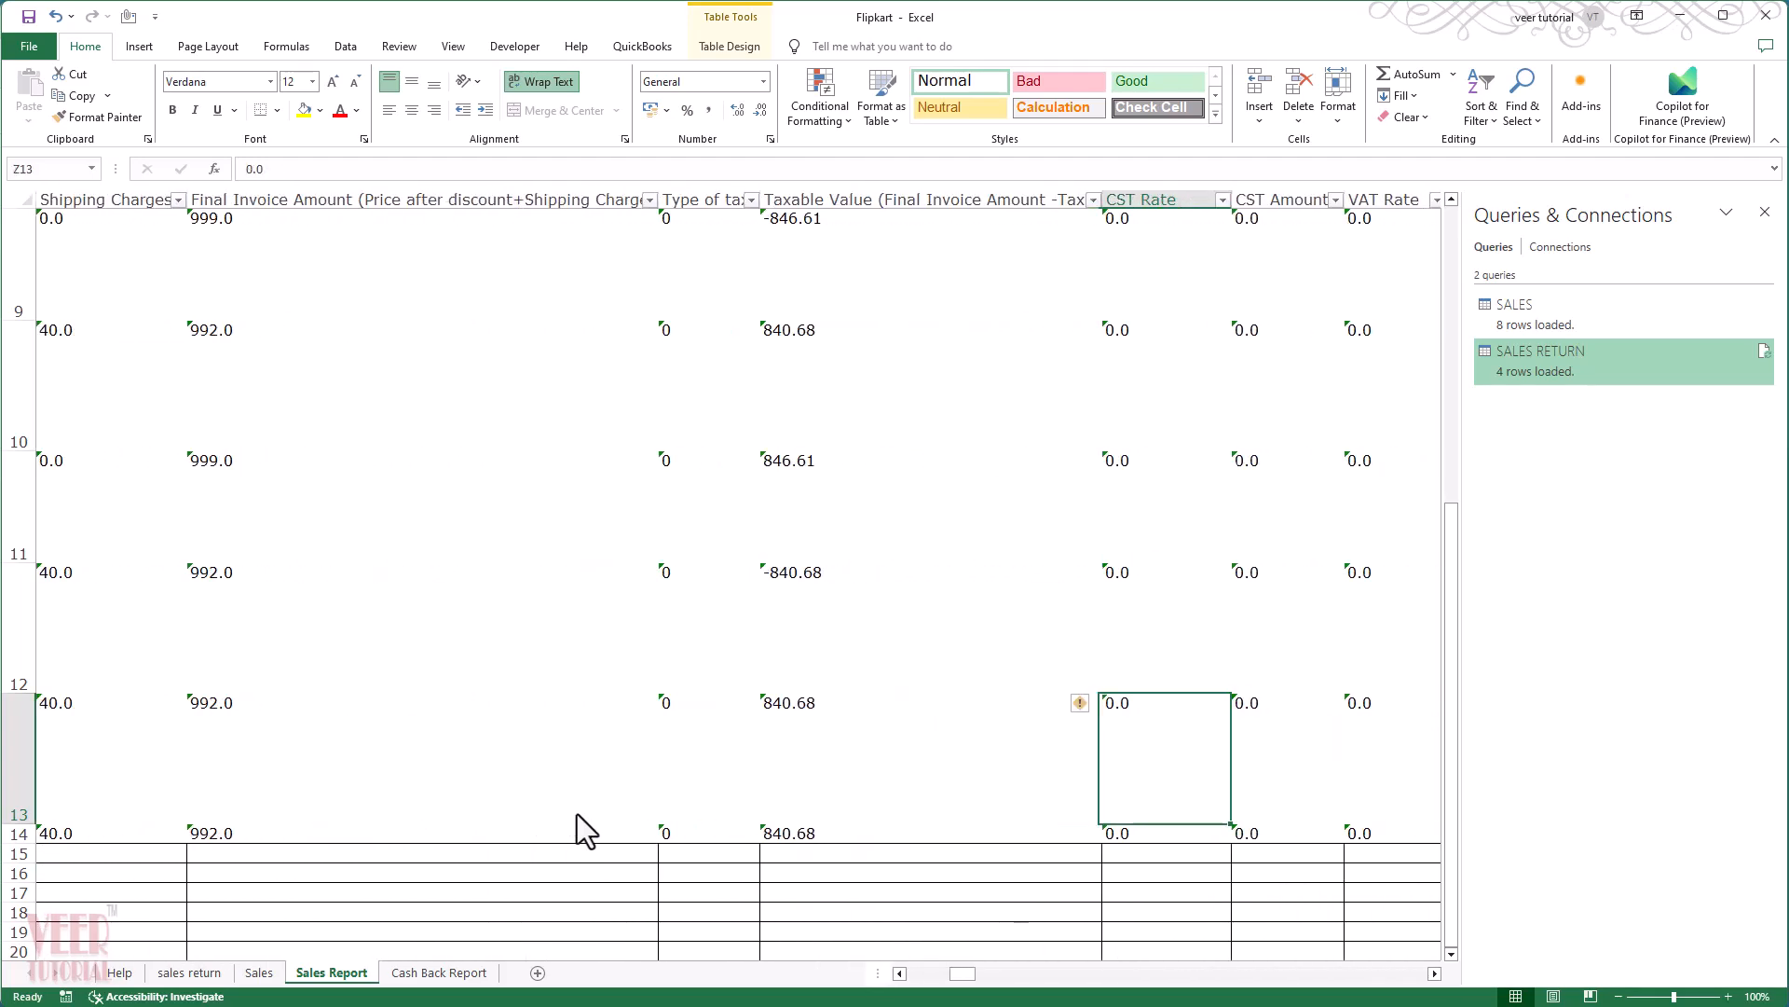
key("Right")
key("Right")
key("Left")
key("Left")
key("Left")
key("Left")
key("Left")
key("Left")
key("Left")
key("Left")
key("Down")
key("Left")
key("Left")
key("Left")
key("Left")
key("Left")
key("Left")
key("Left")
key("Left")
key("Left")
key("Left")
key("Left")
key("Left")
key("Left")
key("Left")
key("Left")
key("Left")
key("Left")
key("Left")
key("Left")
key("Left")
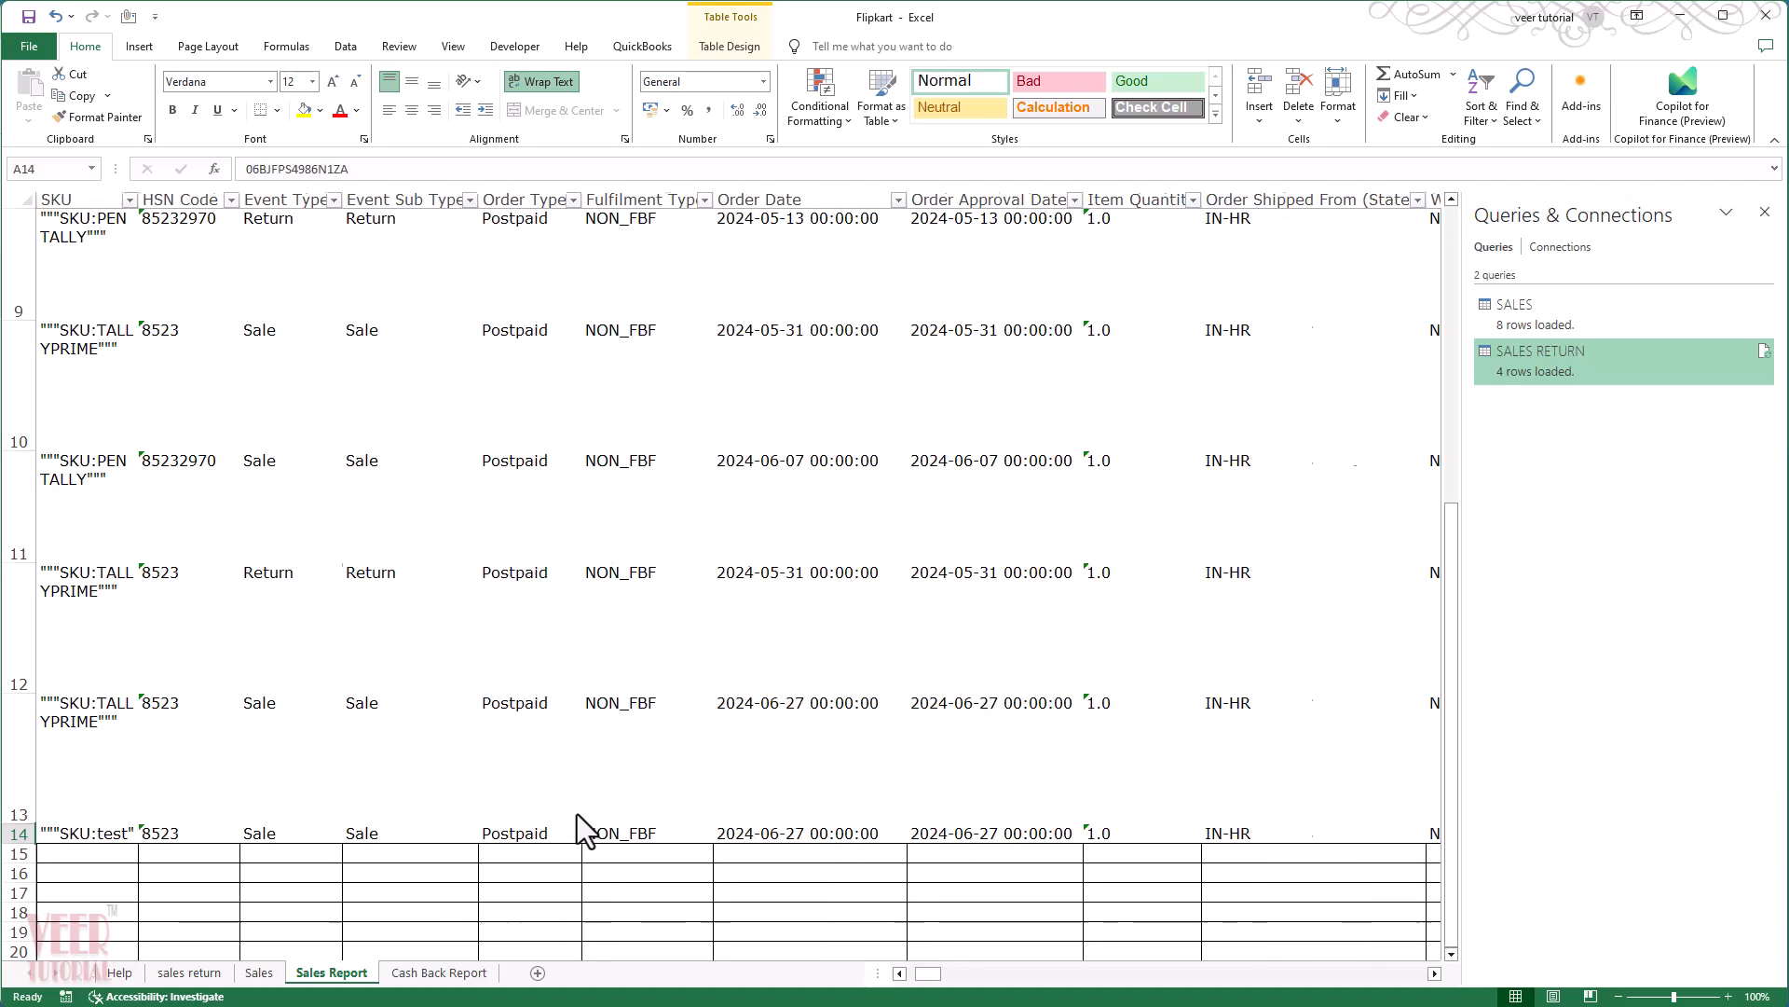
key("Right")
key("Right")
key("Right")
key("Right")
key("Right")
key("Right")
key("Right")
key("Right")
key("Right")
key("Right")
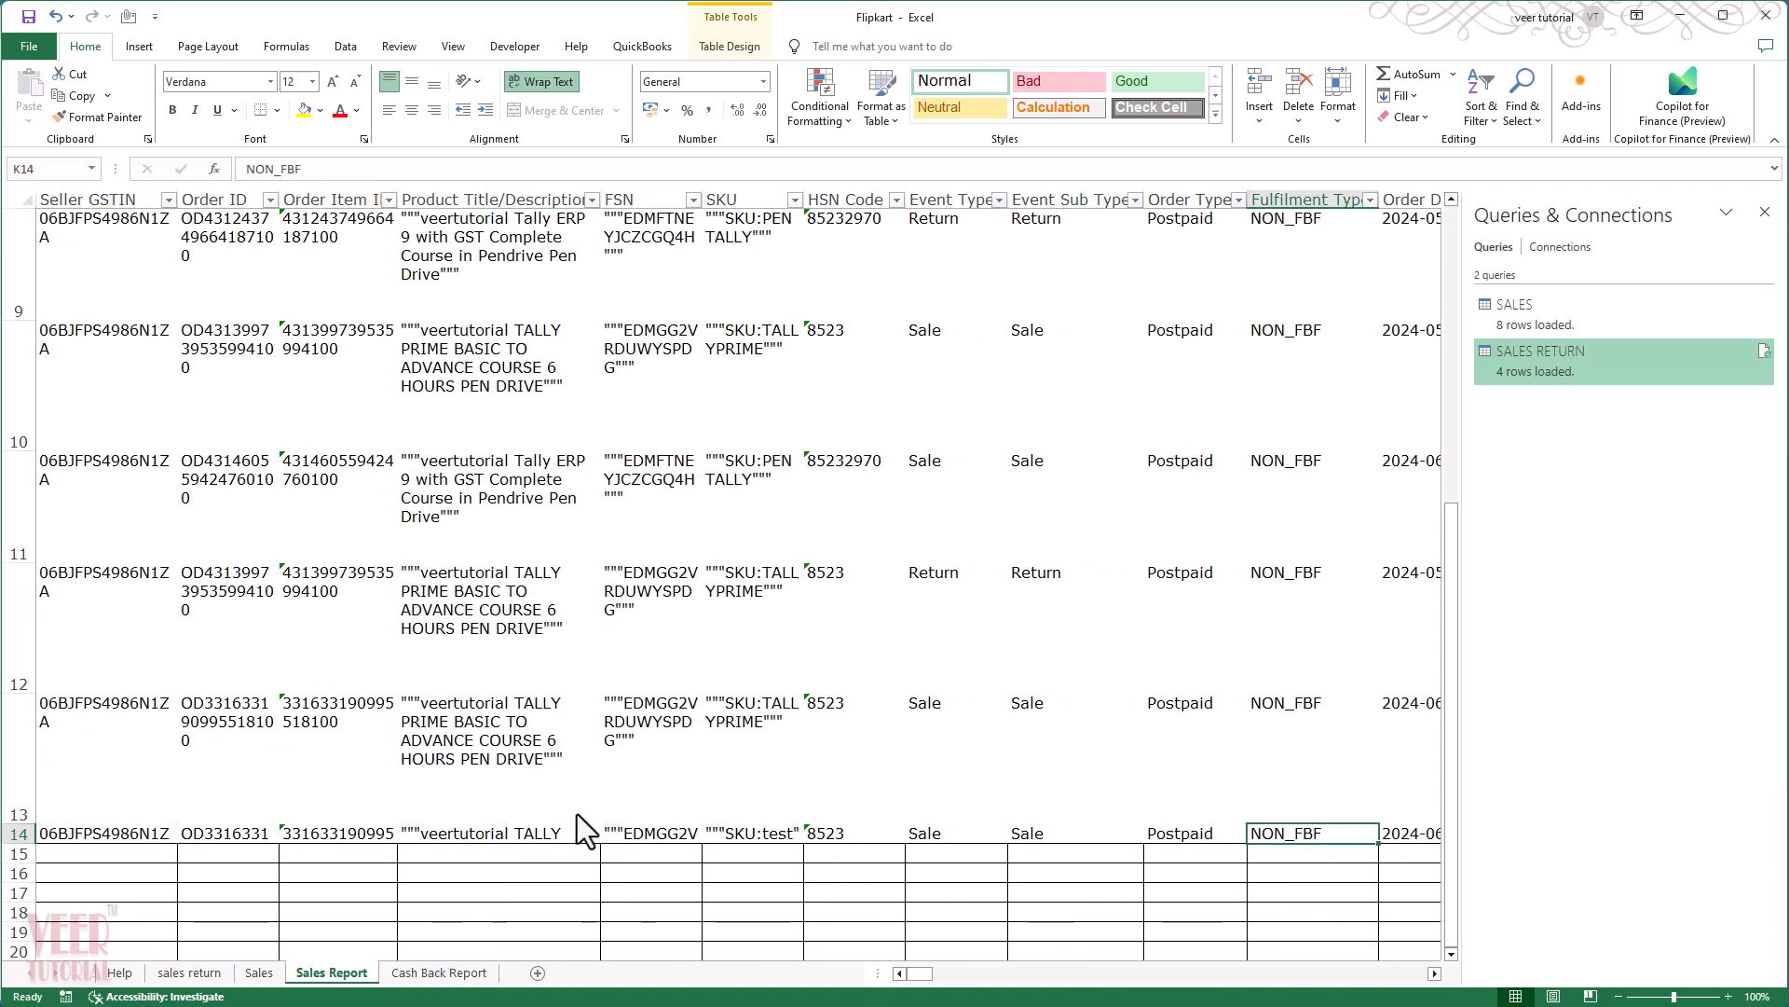
Step: Examine the Event Type entries in the last rows of the Sales Report, ending on row 12
key("Left")
key("Left")
key("Left")
key("Left")
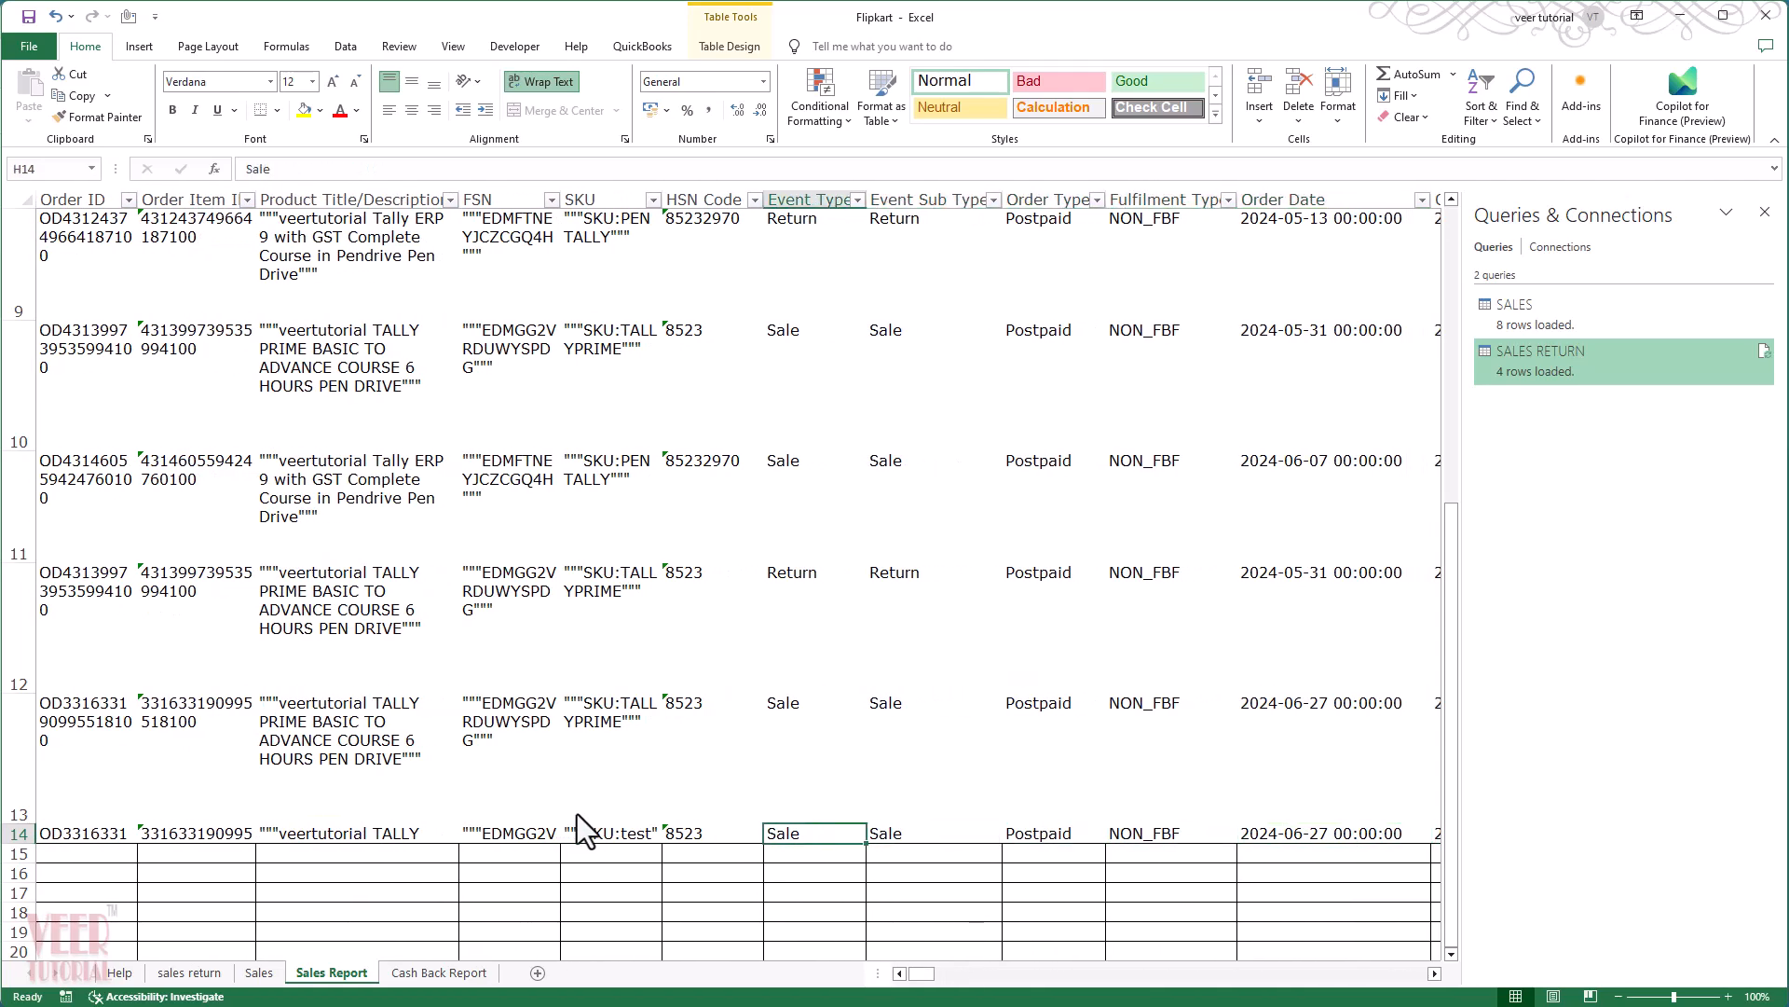
key("Up")
key("Up")
key("Up")
key("Down")
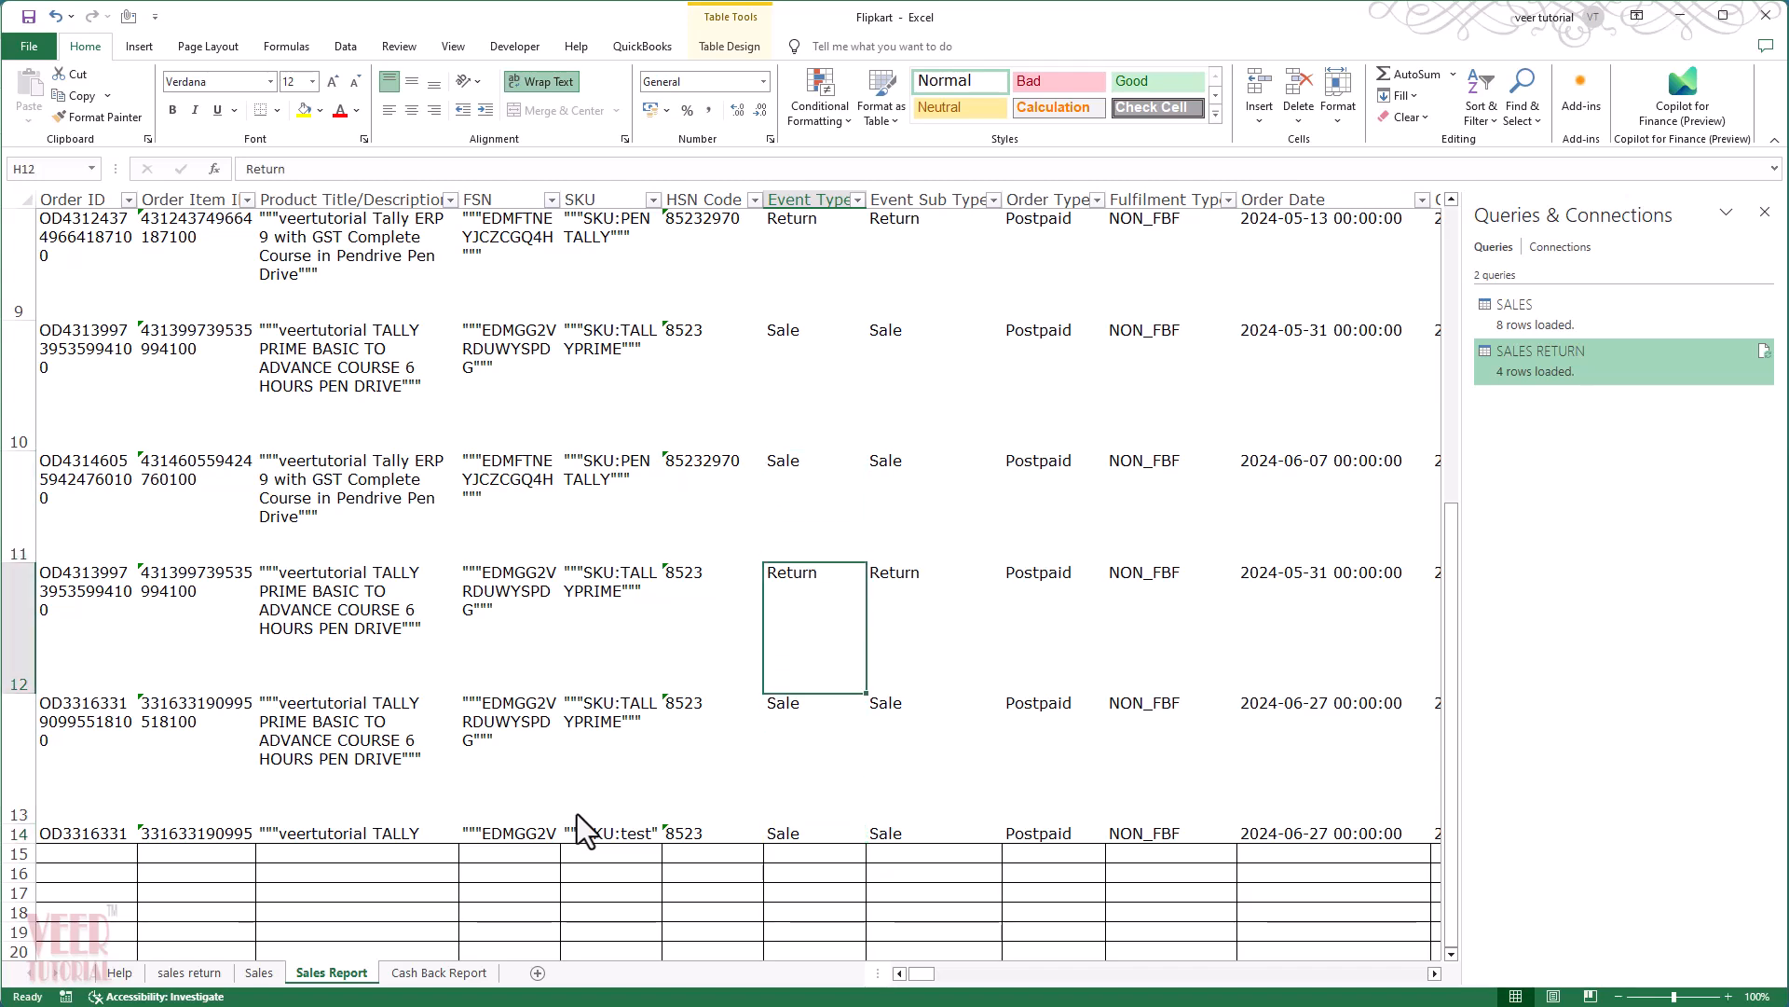
Step: Copy the entire Return record in row 12 of the Sales Report into the first empty row, row 15
key("Home")
key("ctrl+shift+Right")
key("ctrl+c")
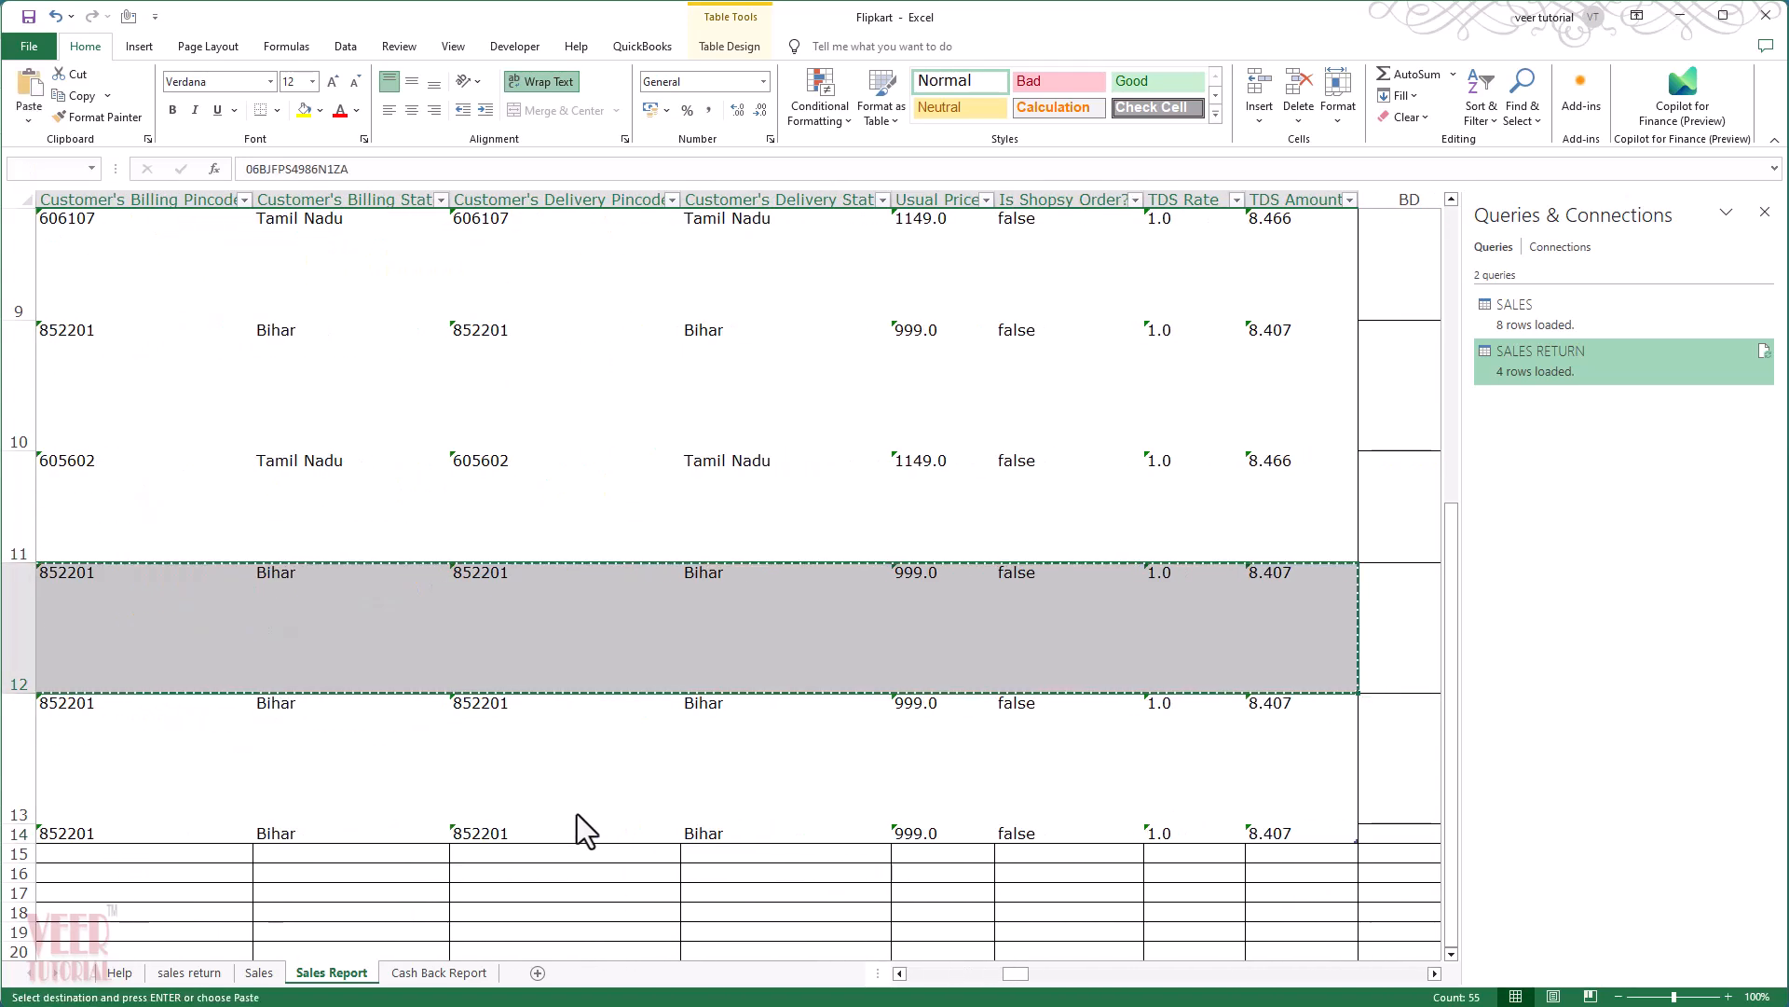
key("Down")
key("Down")
key("Down")
key("ctrl+v")
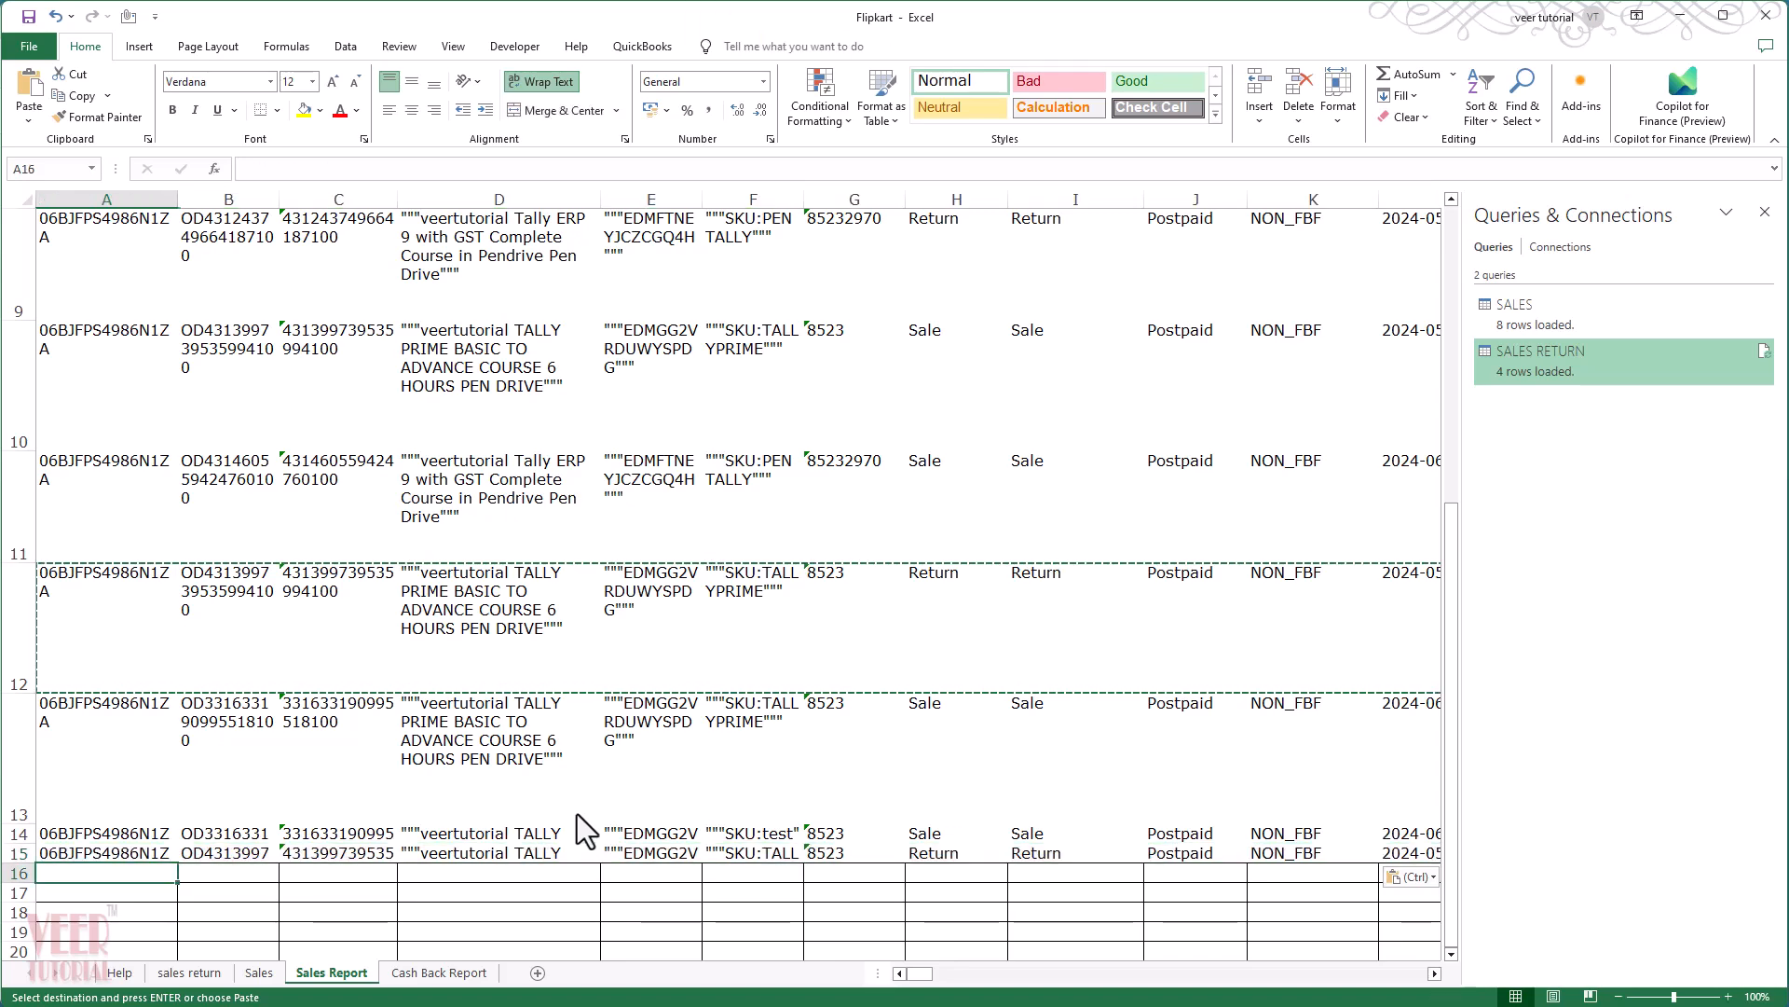
key("Escape")
Step: Change the SKU in row 15 of the Sales Report to TALL99999, keeping the SKU prefix and quotation marks
key("Right")
key("Right")
key("Right")
key("Right")
key("Right")
key("Right")
key("Right")
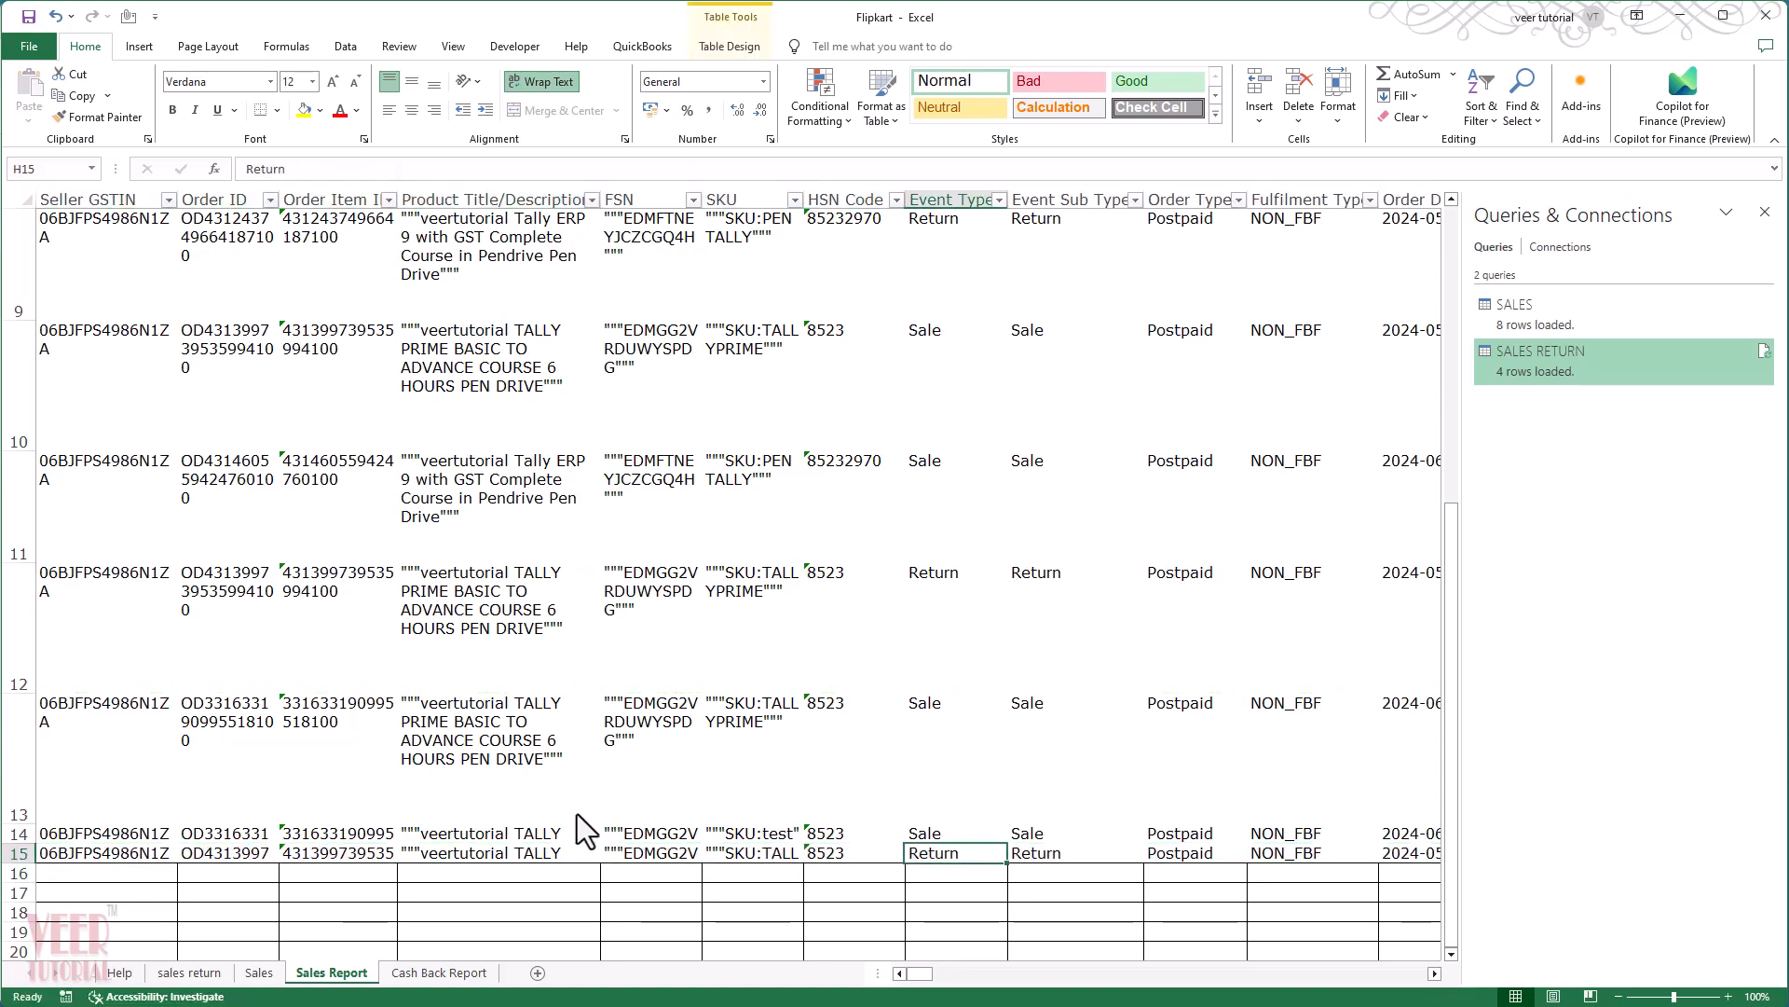
key("Left")
key("Left")
key("F2")
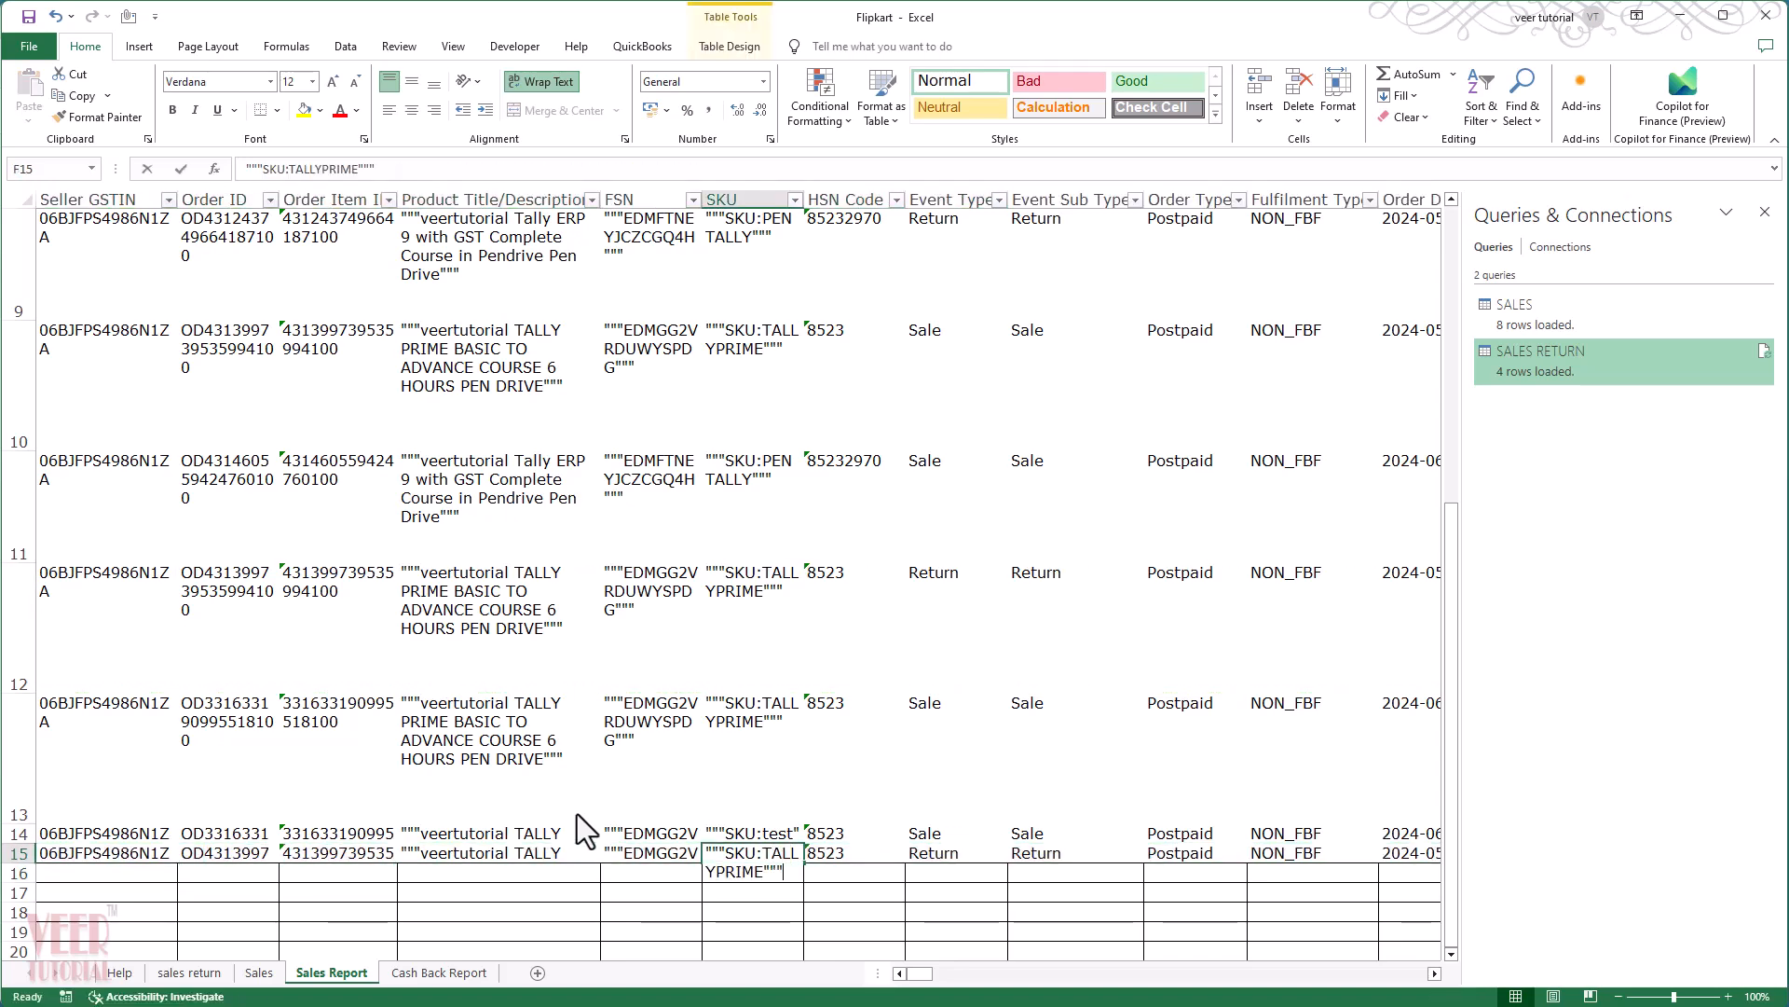
key("BackSpace")
key("BackSpace")
key("BackSpace")
key("BackSpace")
key("BackSpace")
key("BackSpace")
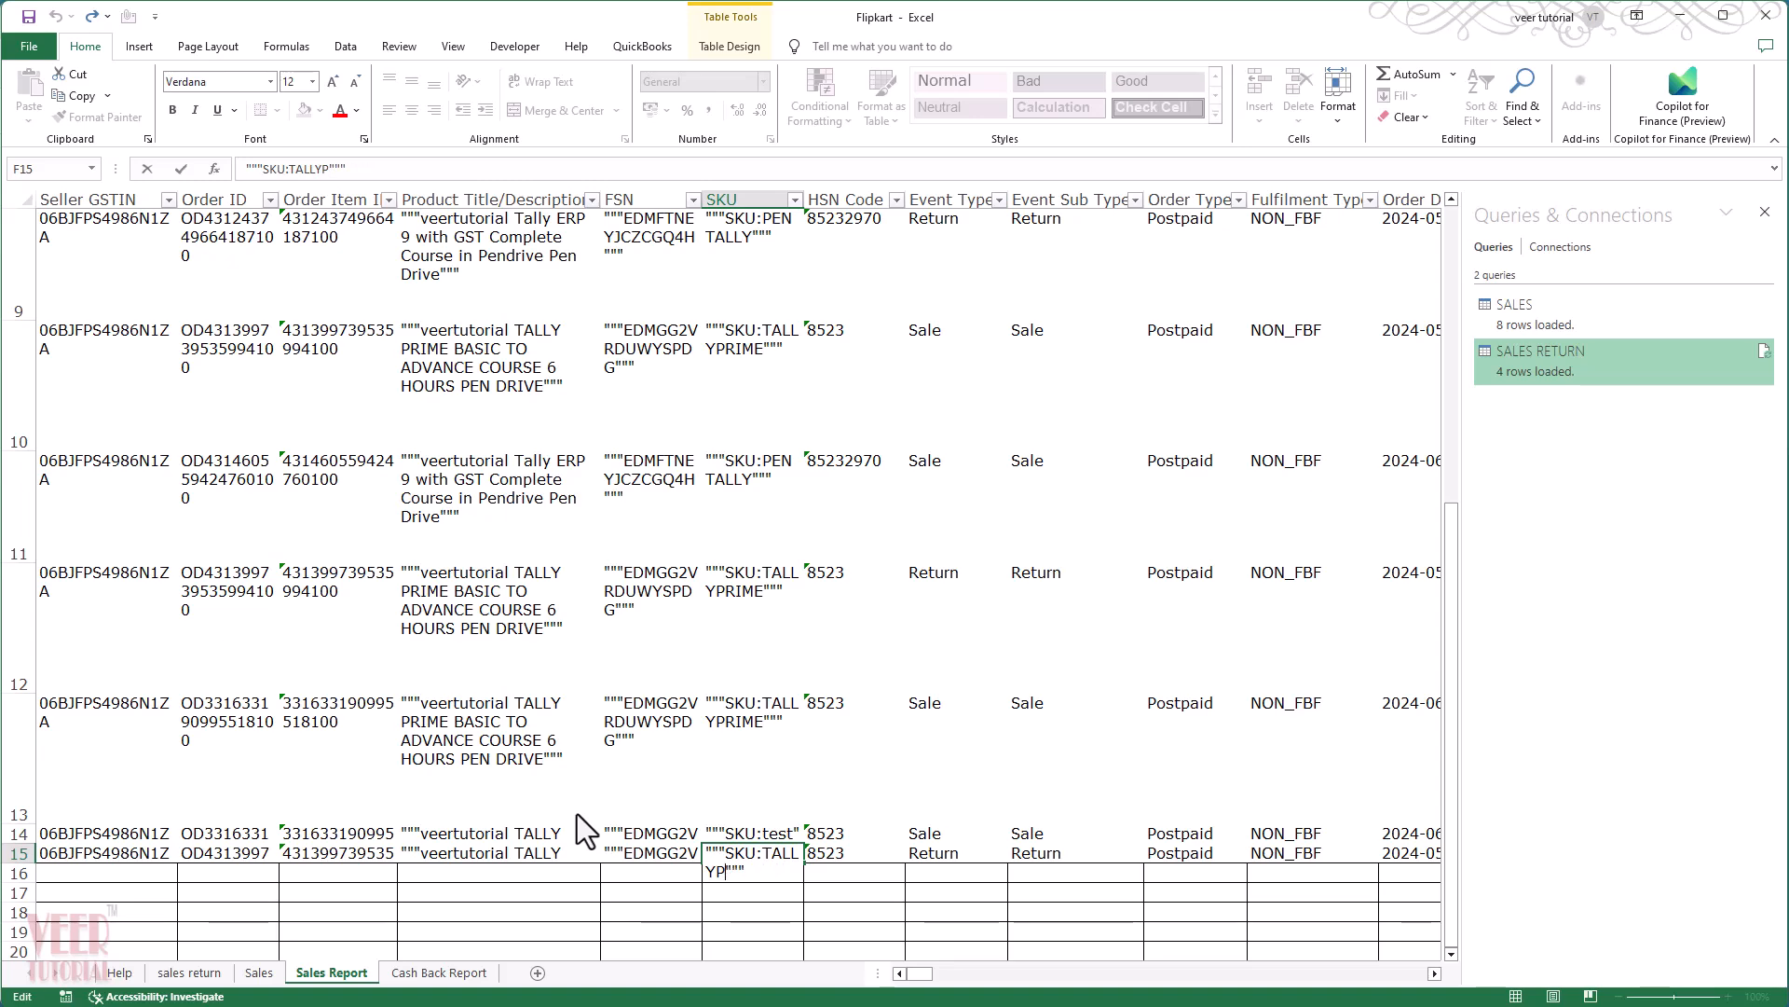
type("99999")
key("ctrl+Return")
Step: Examine the values of the new Return record in row 15 across the columns up to the type of tax
key("Right")
key("Right")
key("Right")
key("Right")
key("Right")
key("Right")
key("Right")
key("Right")
key("Right")
key("Right")
key("Right")
key("Right")
key("Right")
key("Right")
key("Right")
key("Right")
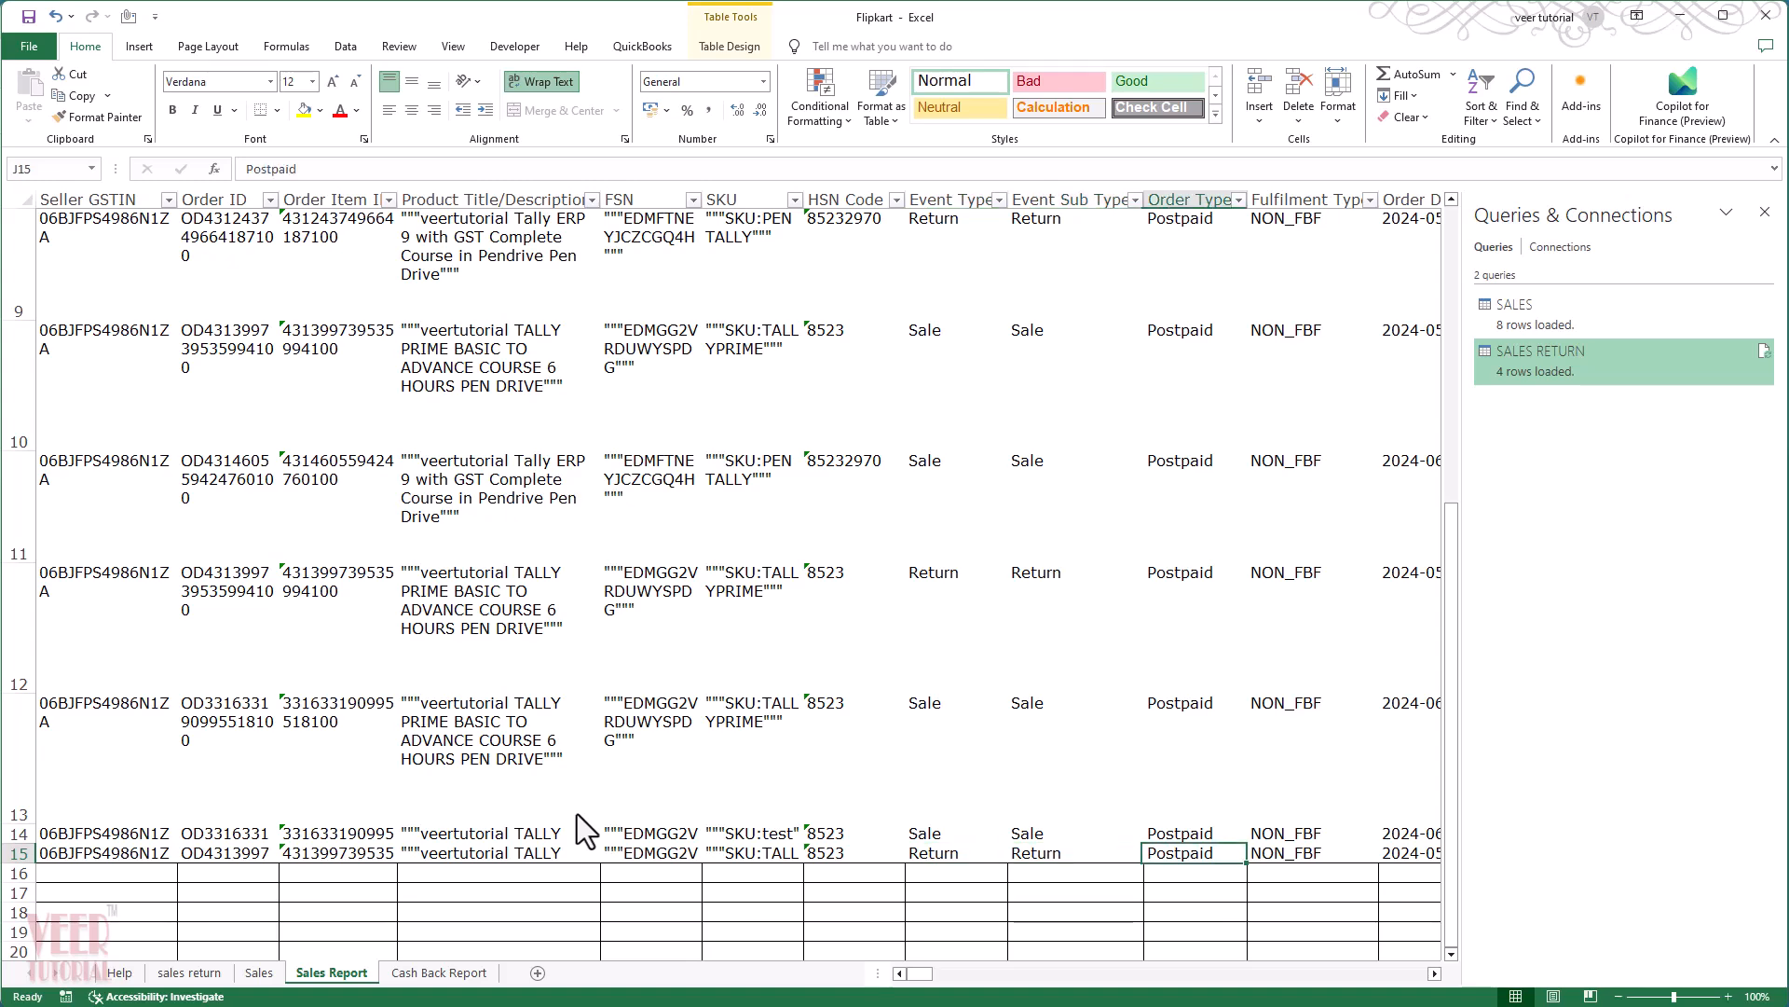
key("Right")
key("Right")
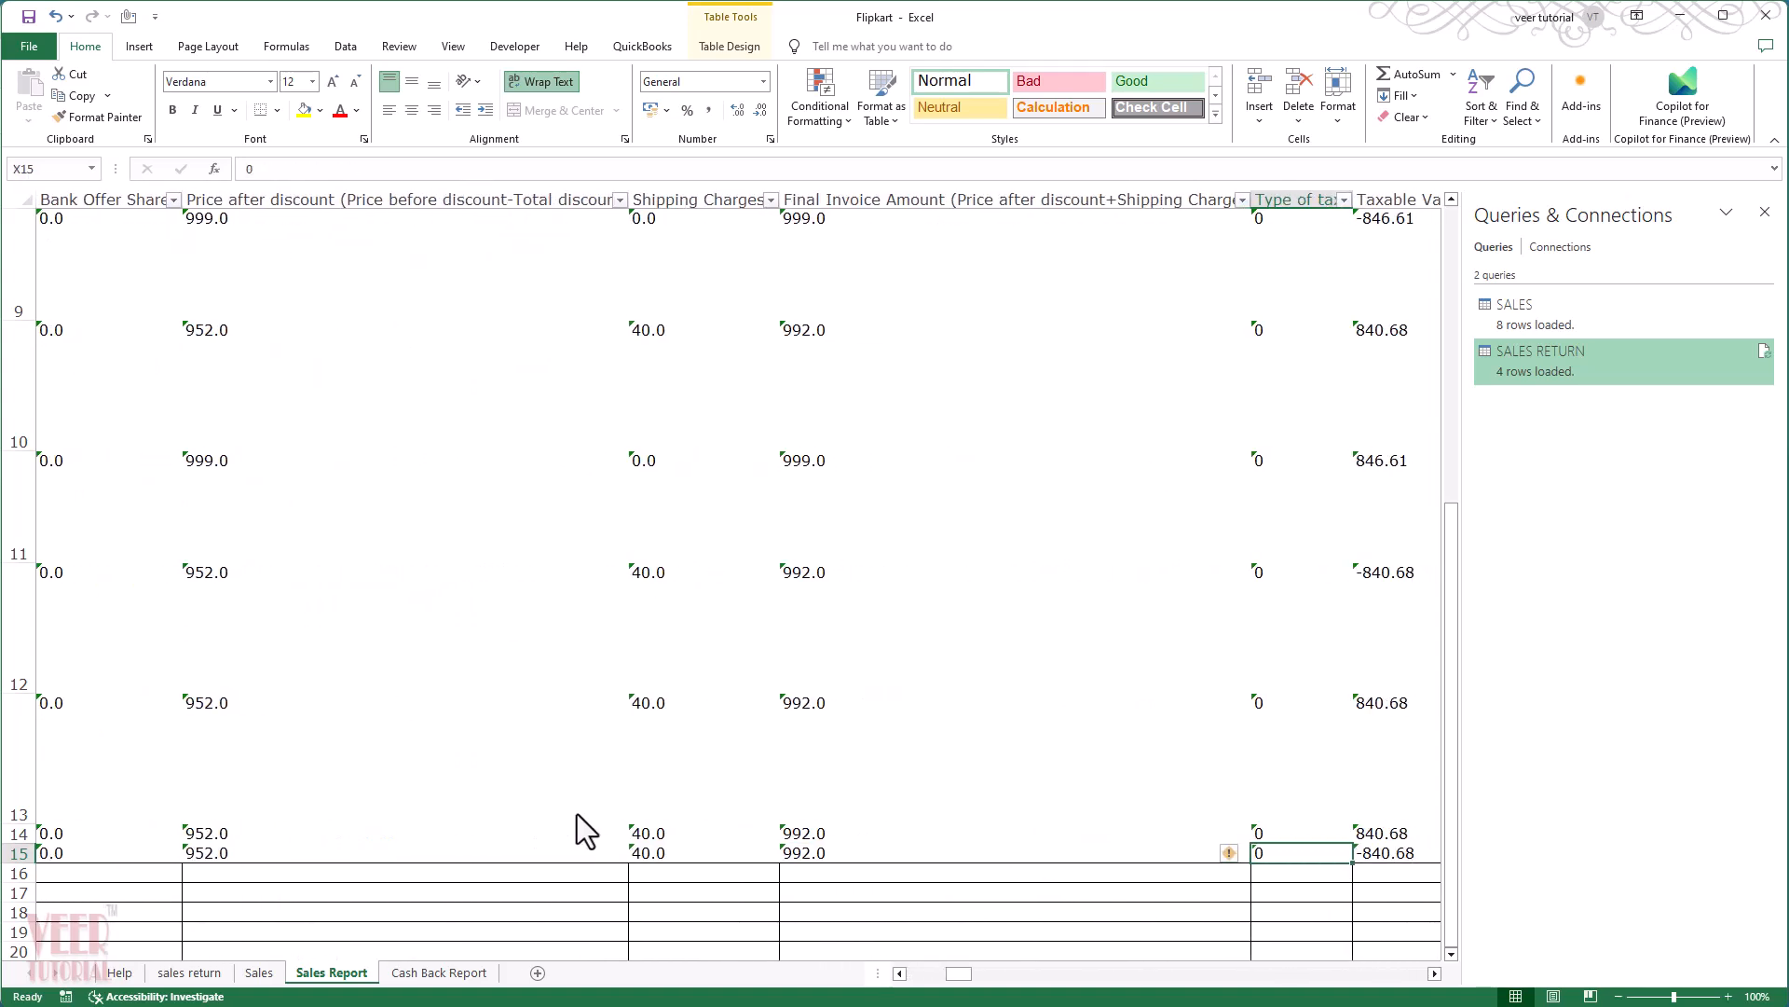
Step: Refresh the query table on the Sales sheet and highlight the new record's test SKU in yellow
left_click(249, 972)
left_click(367, 589)
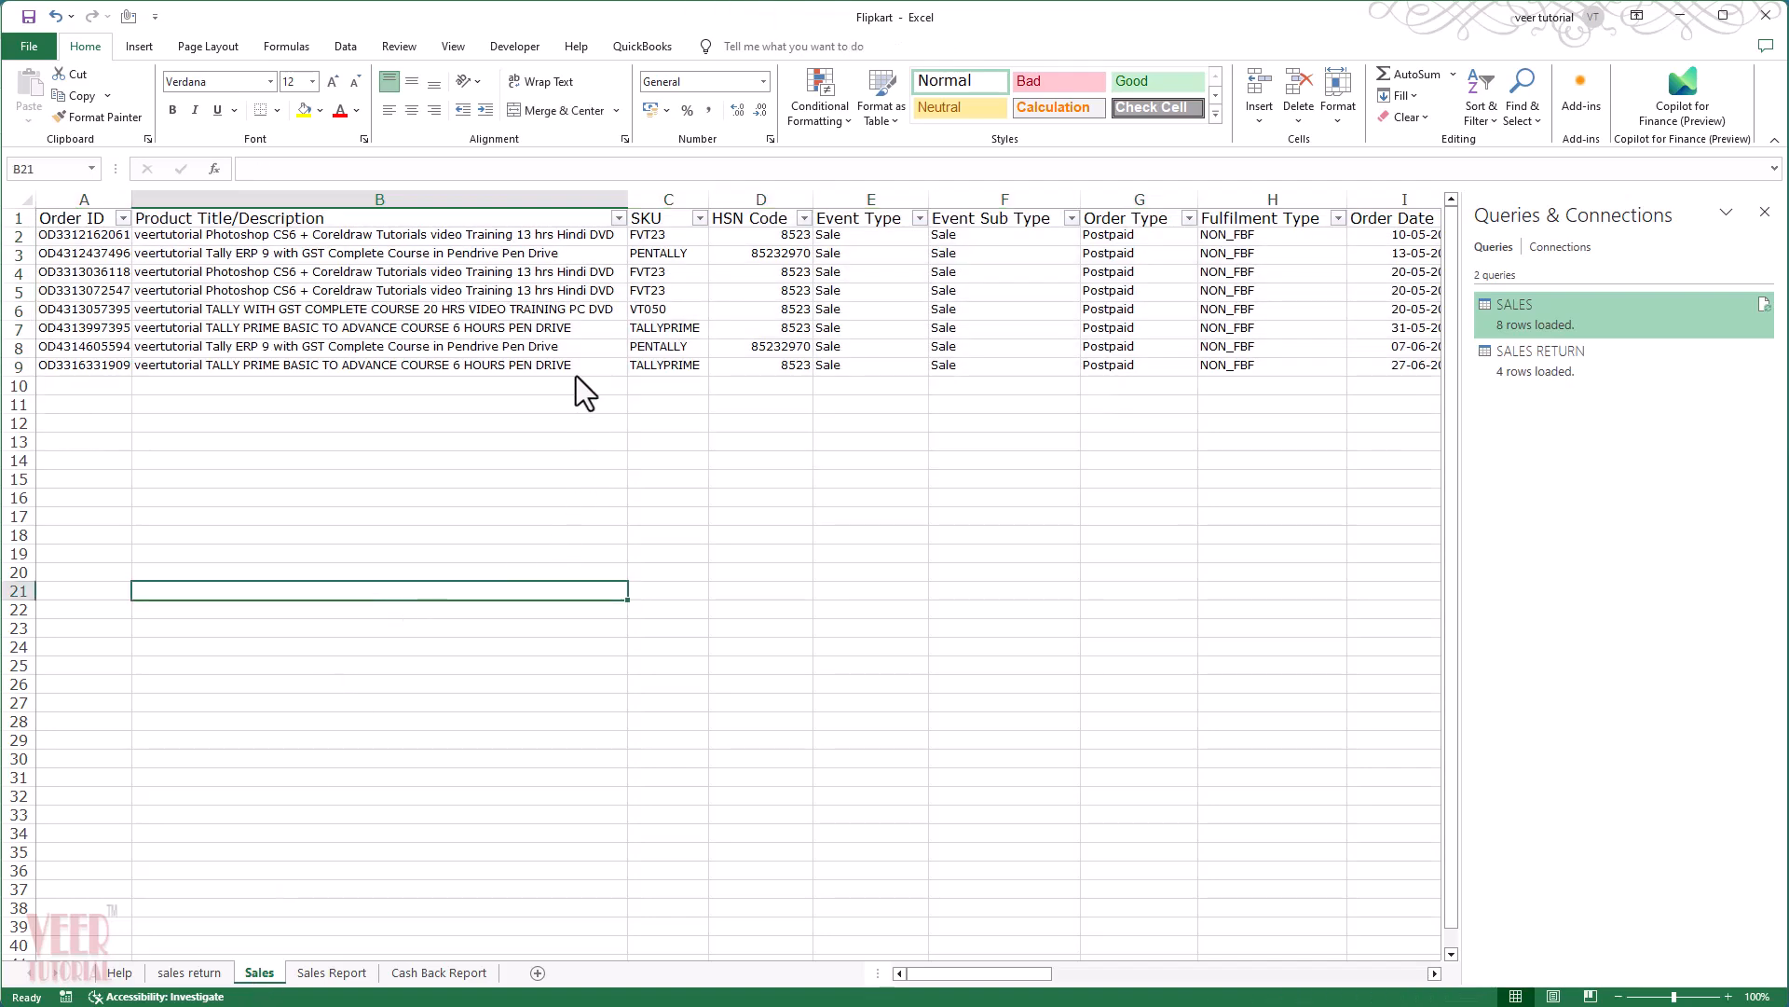
right_click(551, 316)
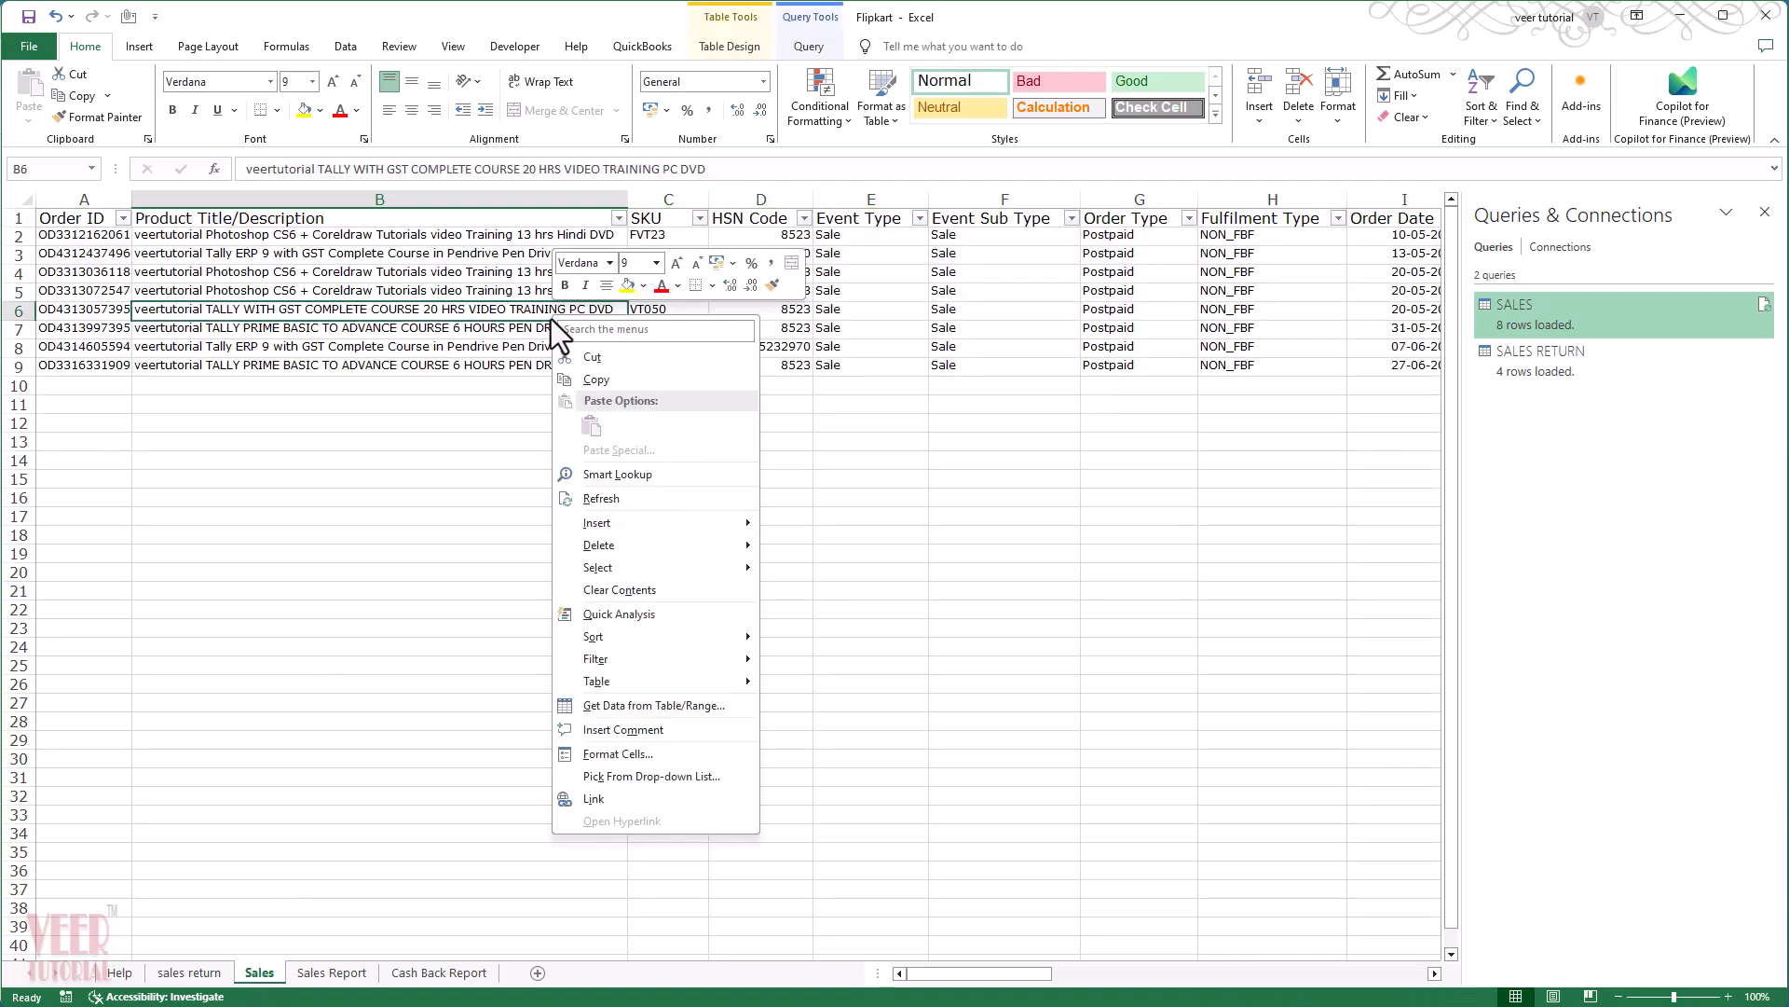
left_click(601, 498)
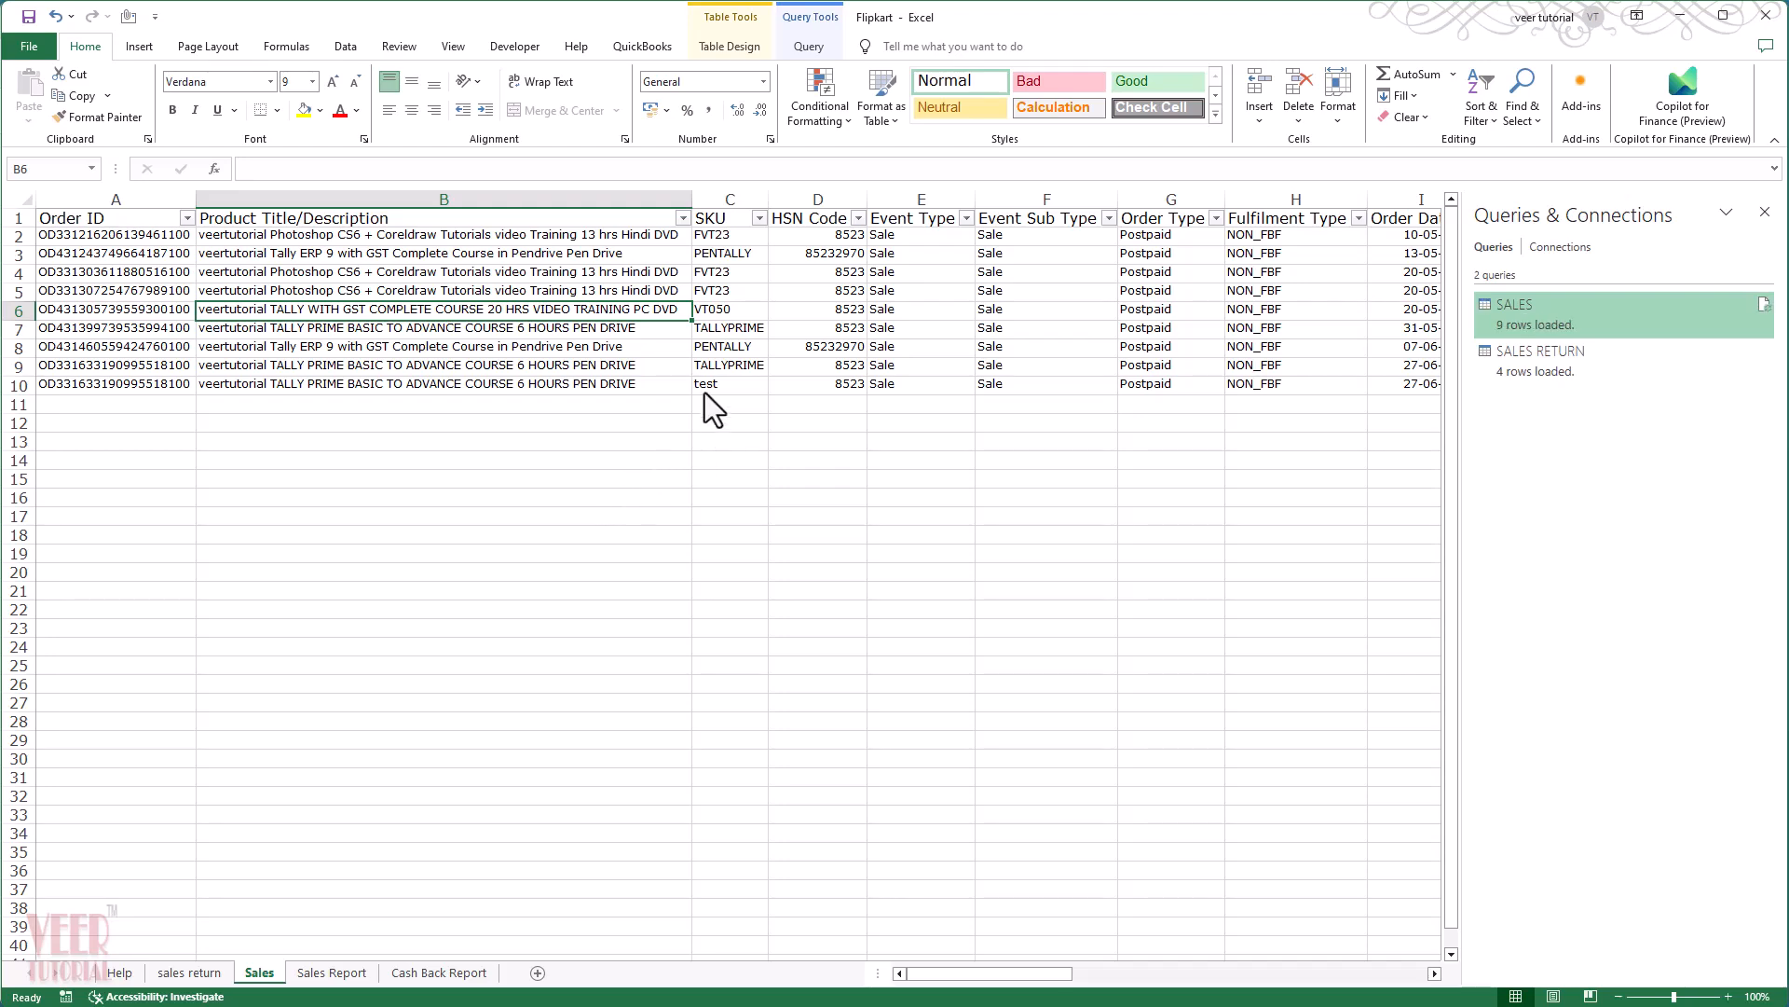
left_click(723, 390)
left_click(304, 110)
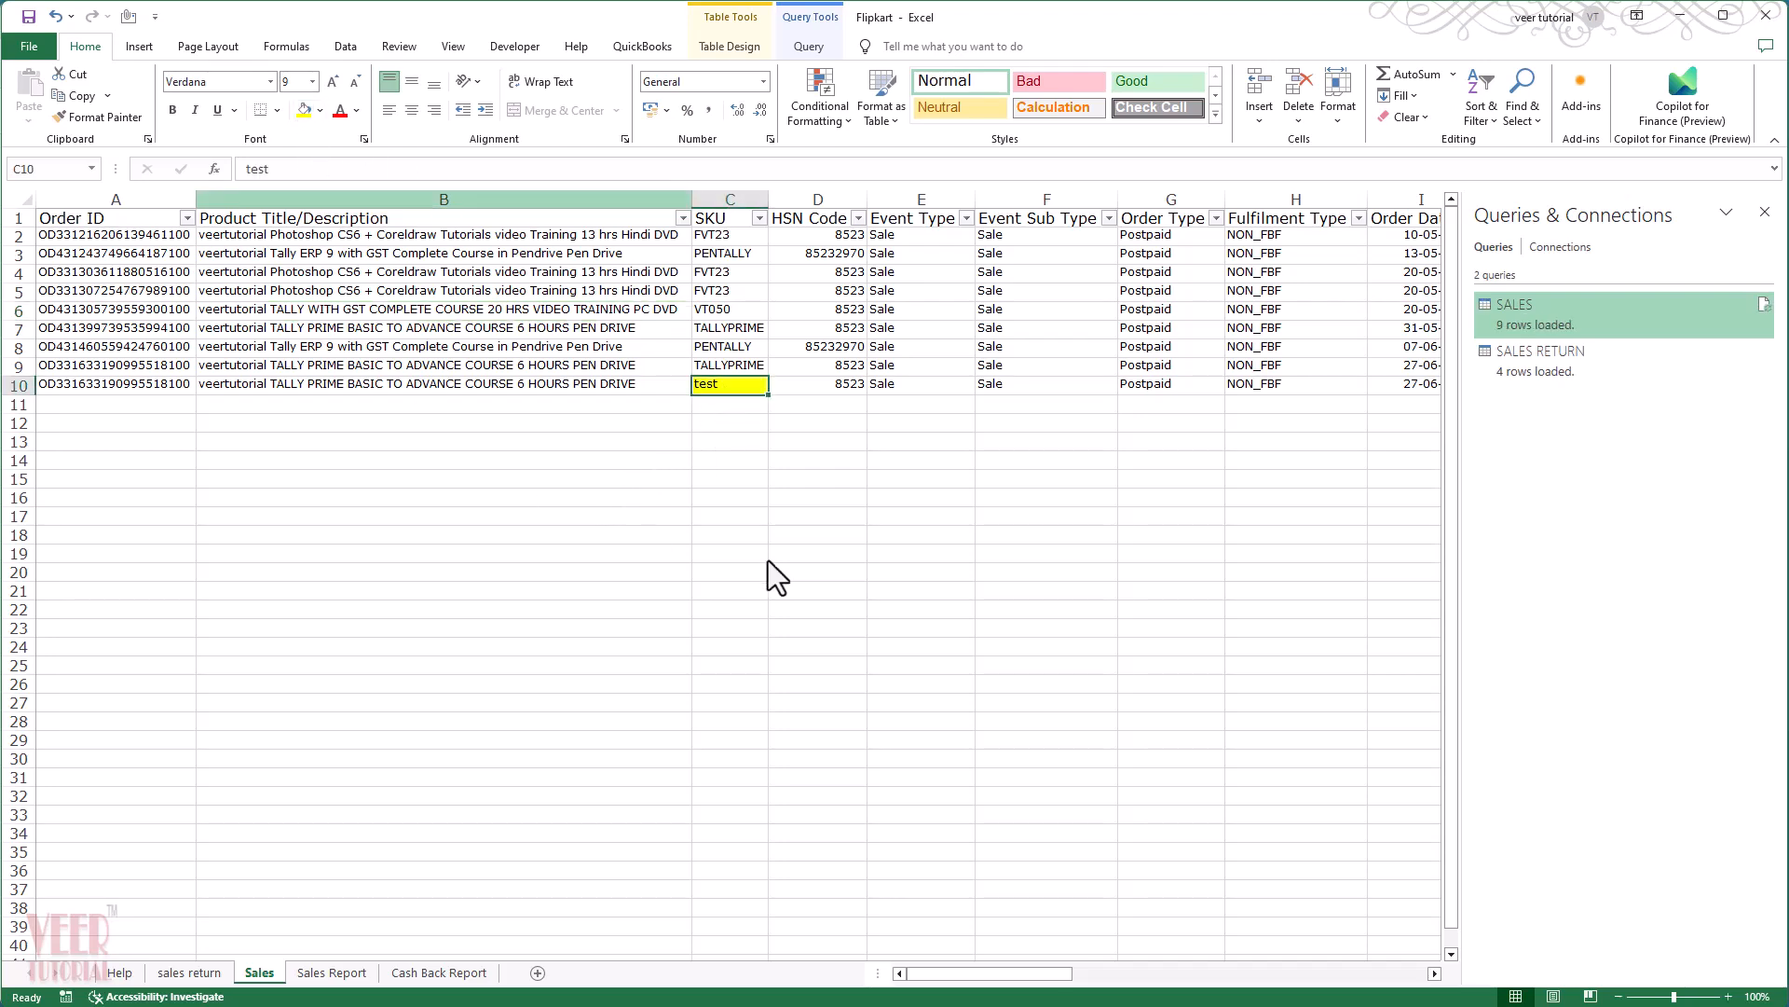
Step: Refresh the query table on the sales return sheet and highlight the new record's TALL99999 SKU in yellow
left_click(189, 972)
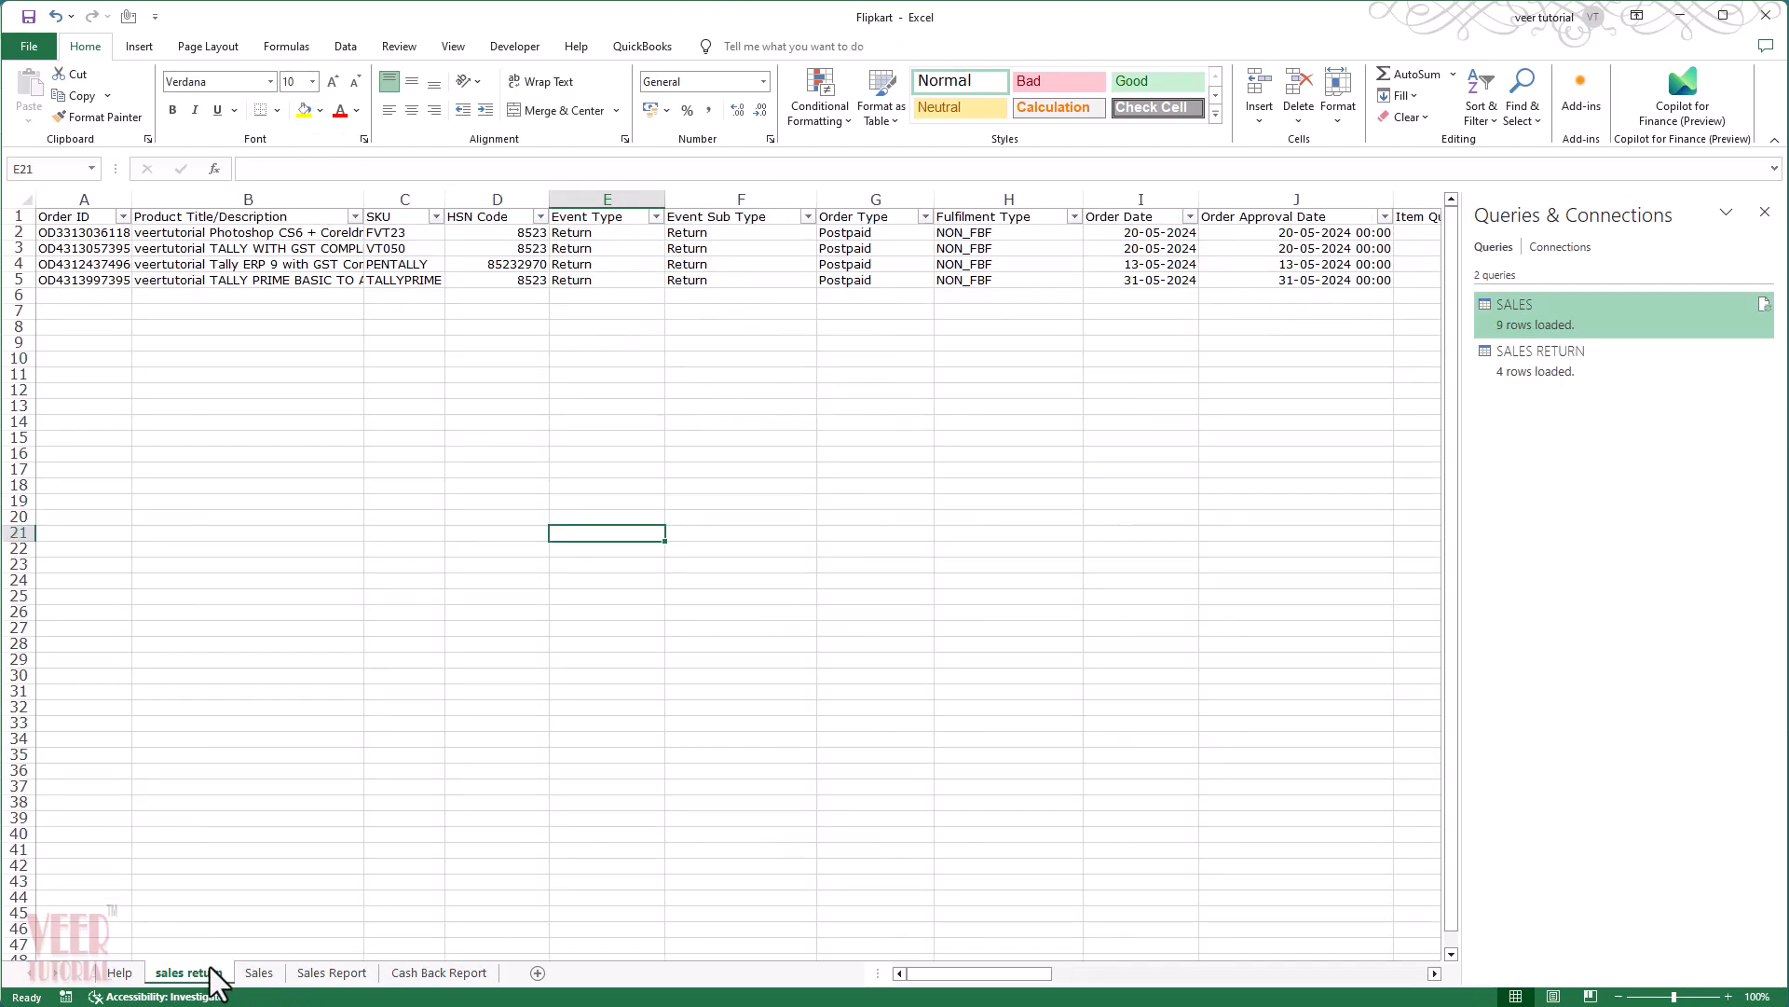
left_click(612, 253)
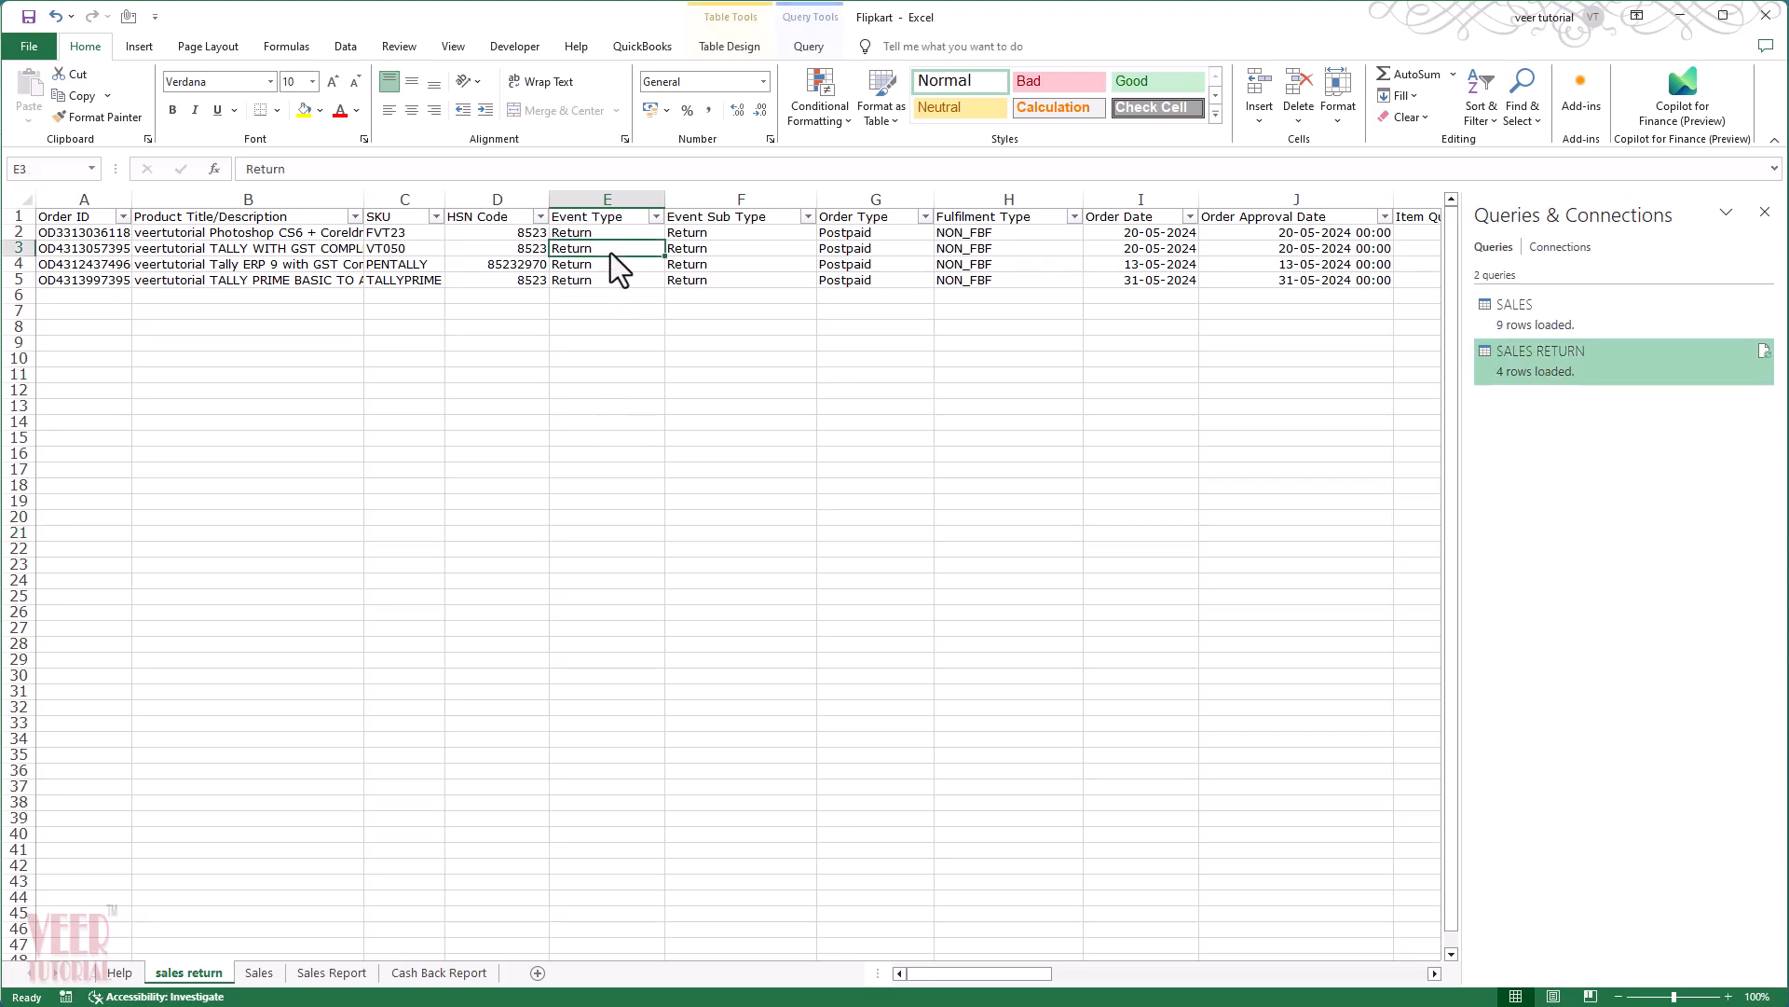
right_click(612, 253)
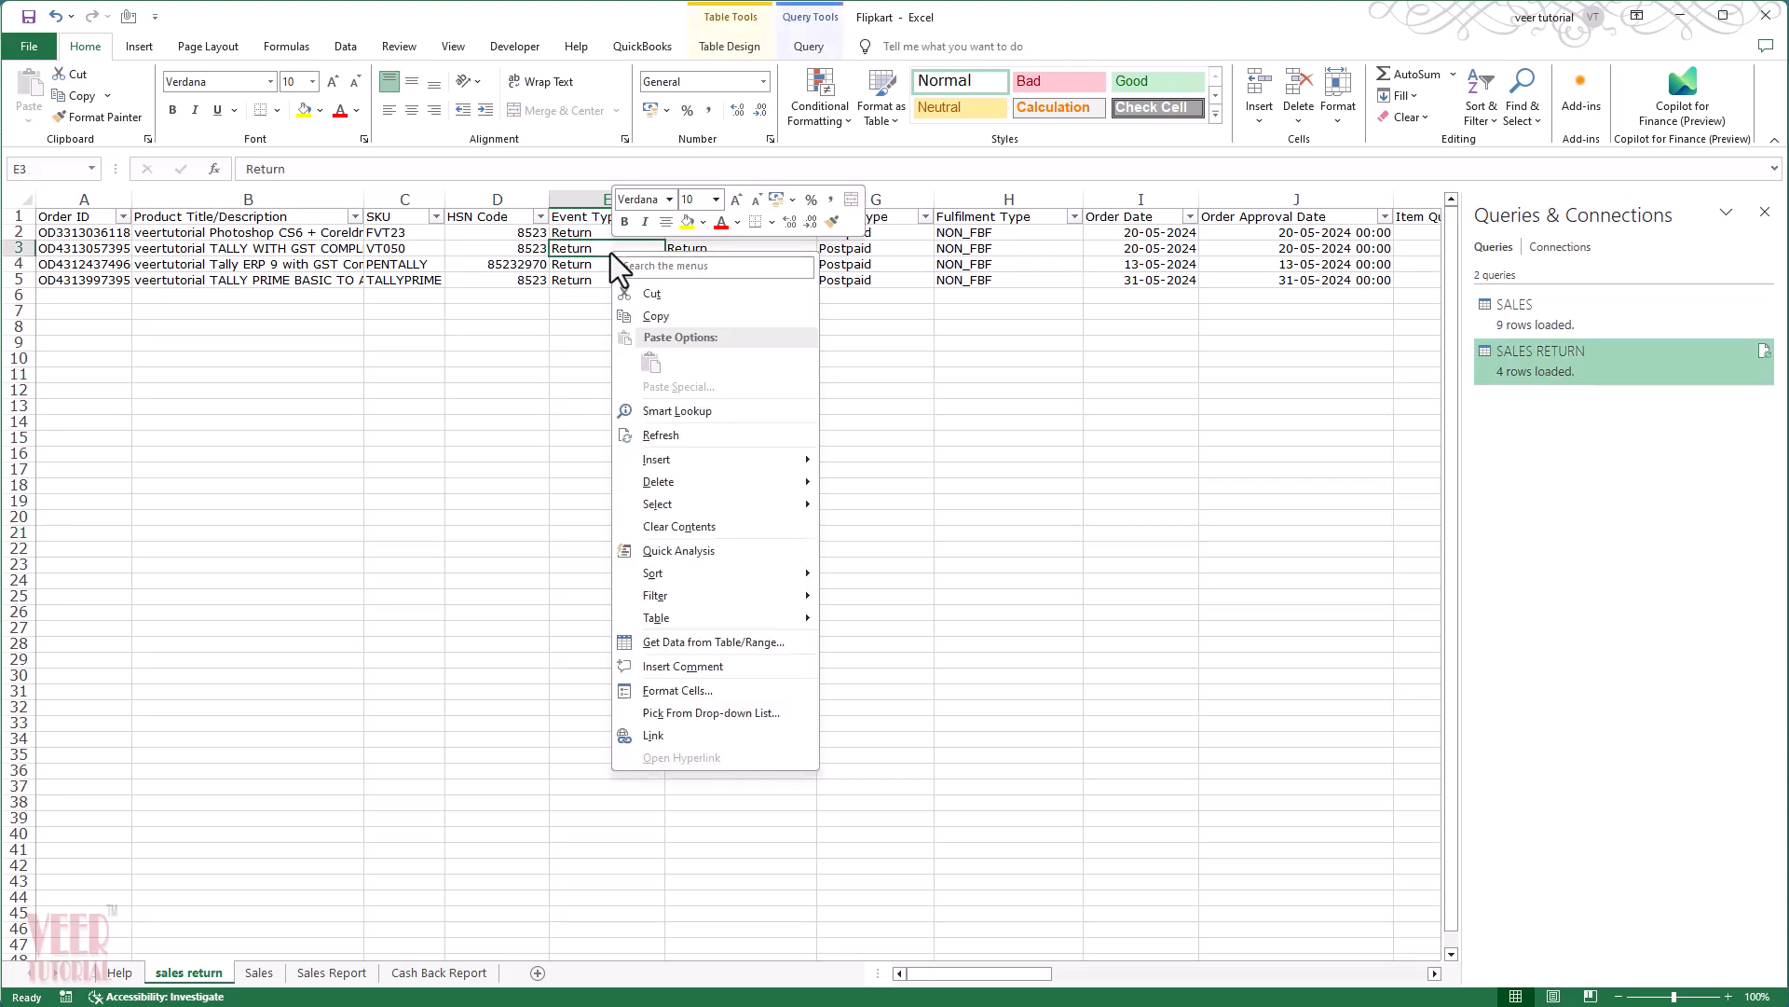
left_click(668, 438)
left_click(673, 438)
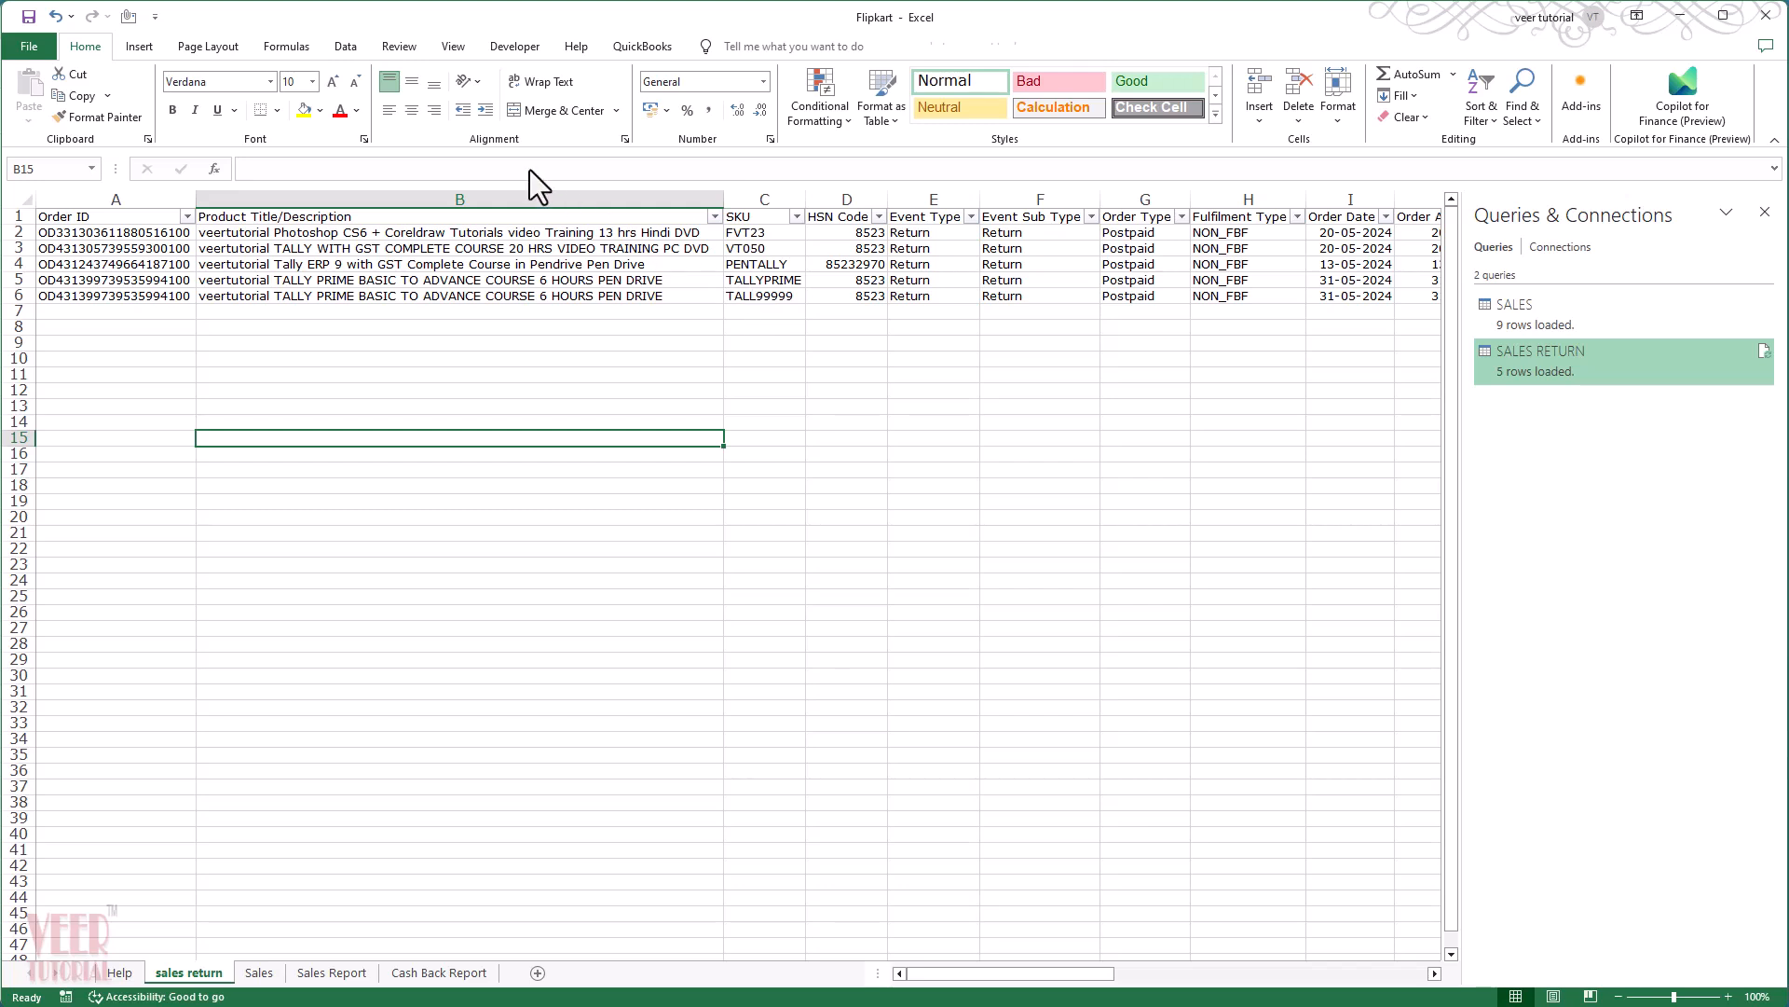
left_click(760, 296)
left_click(305, 110)
left_click(647, 455)
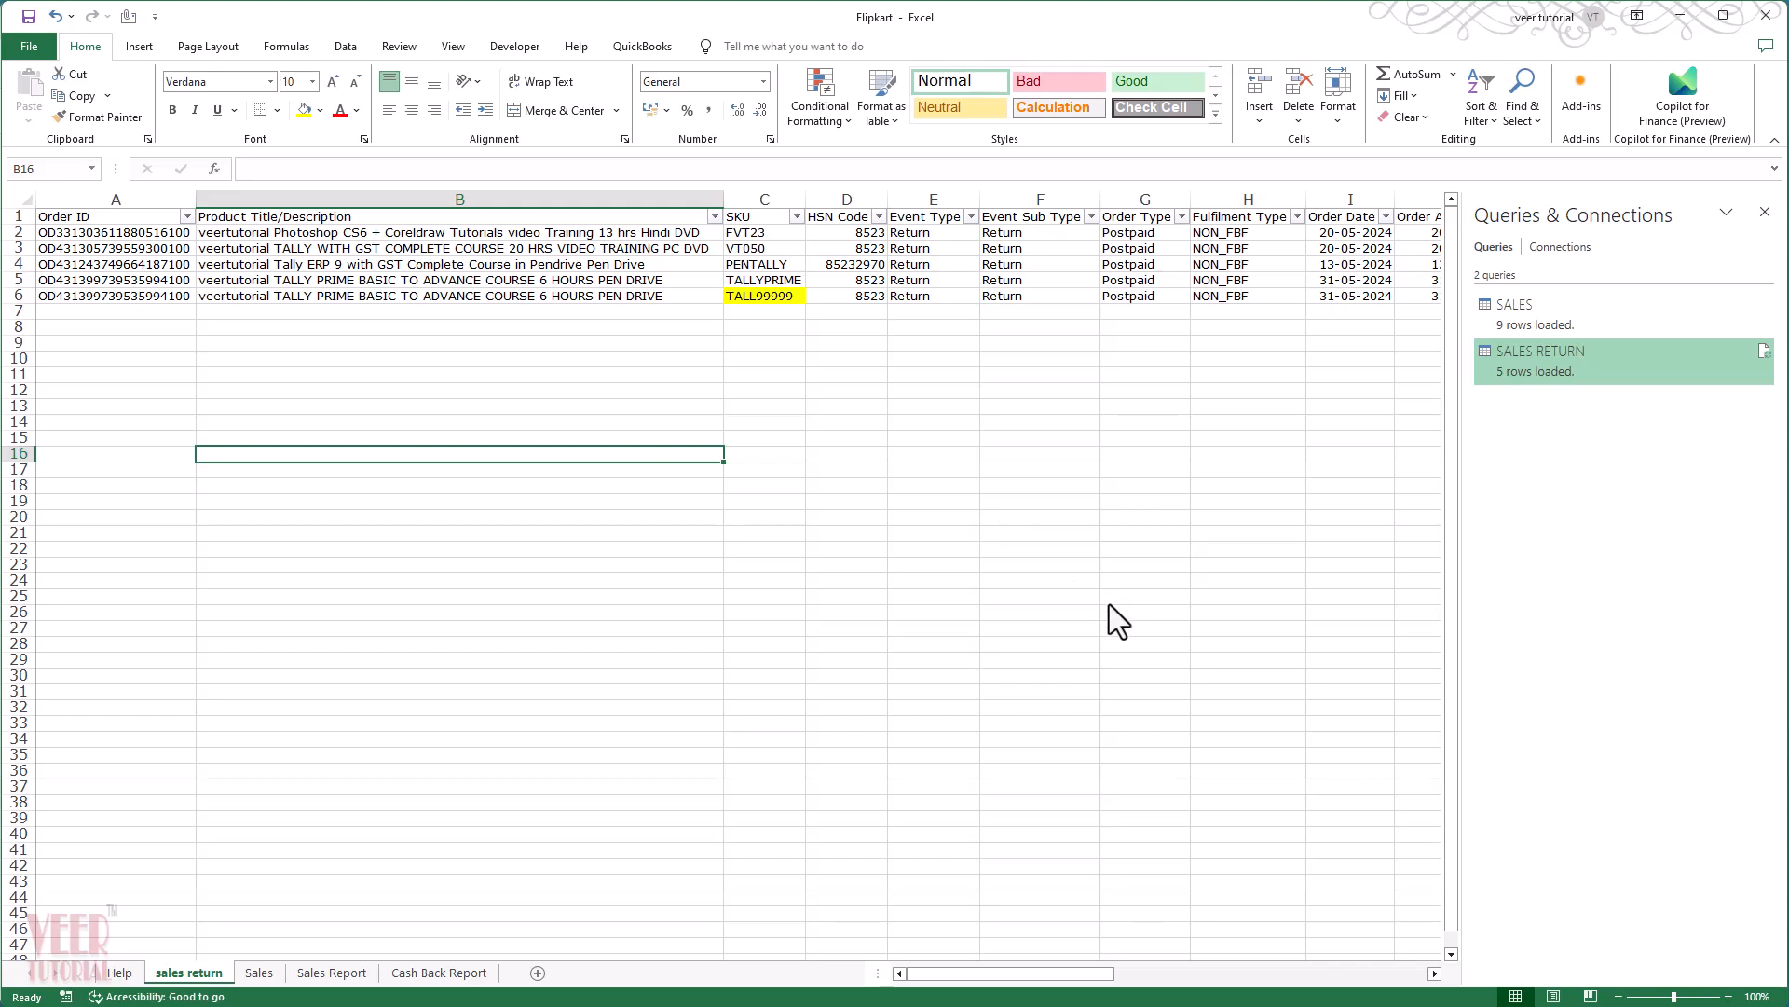
Step: Go to the Order ID header cell at the start of the sales return table
key("Left")
key("Up")
key("Up")
key("Up")
key("Up")
key("Up")
key("Up")
key("Up")
key("Up")
key("Up")
key("Up")
key("Up")
key("Up")
key("Up")
key("Up")
key("Up")
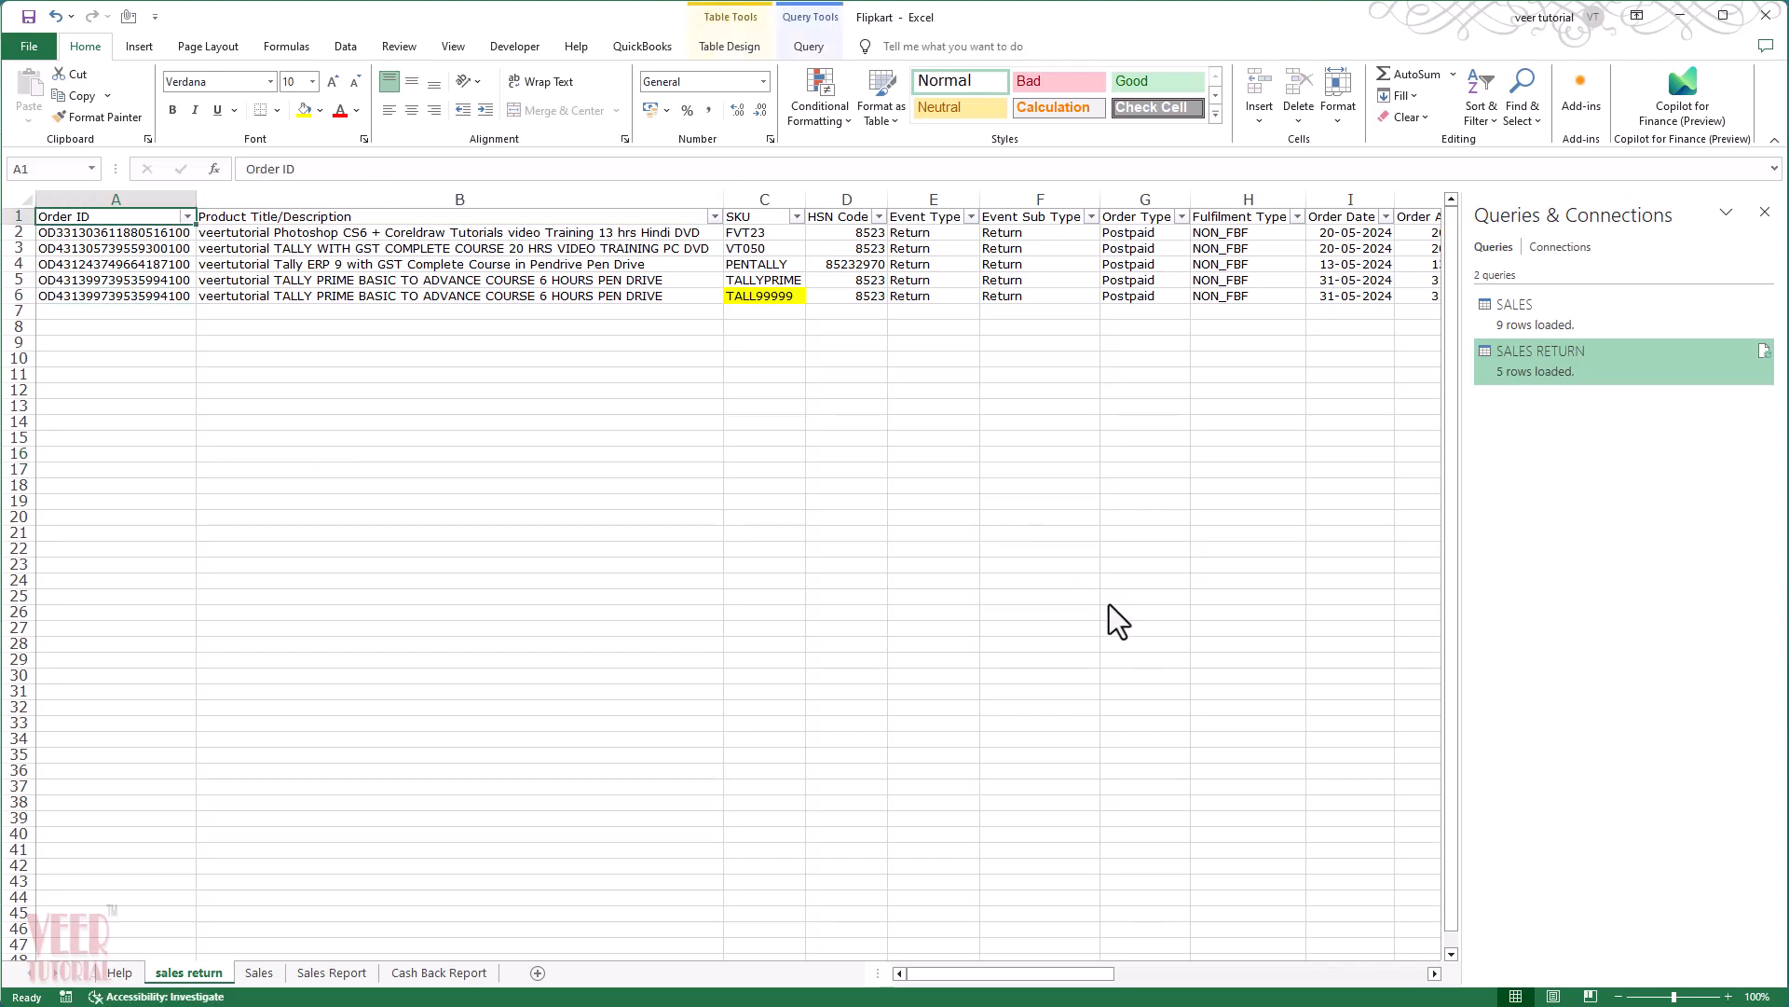